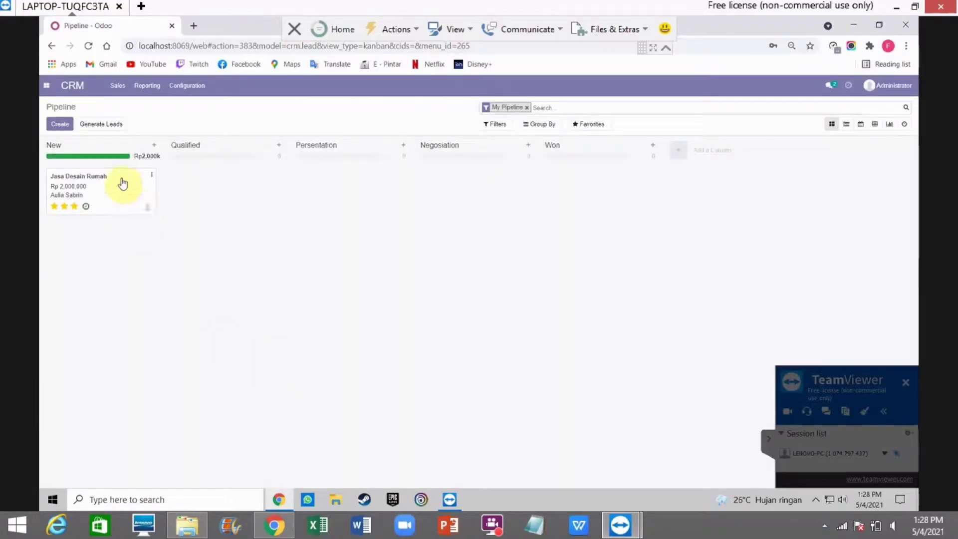
# Step: Drag the Jasa Desain Rumah card from New to Qualified, then on to Presentation
pyautogui.moveTo(123, 182); pyautogui.dragTo(244, 185)
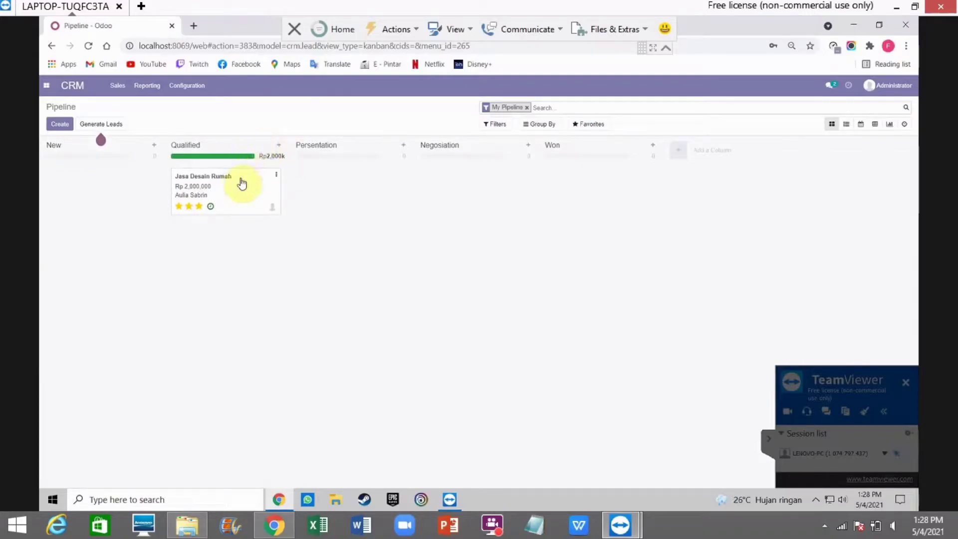
pyautogui.moveTo(242, 183); pyautogui.dragTo(354, 188)
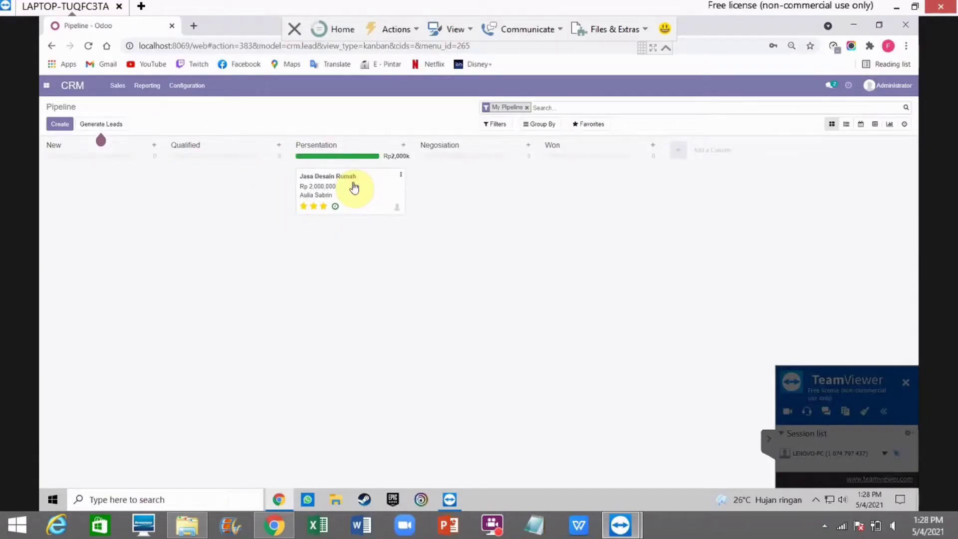
# Step: Schedule a Call for demo activity on Jasa Desain Rumah due 05/12/2021
pyautogui.click(334, 206)
pyautogui.click(350, 263)
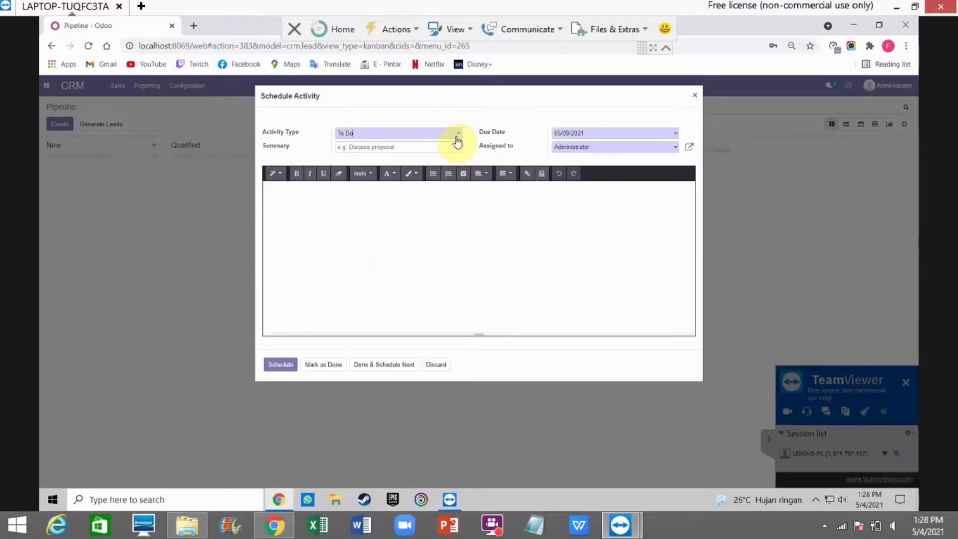
pyautogui.click(455, 133)
pyautogui.click(394, 182)
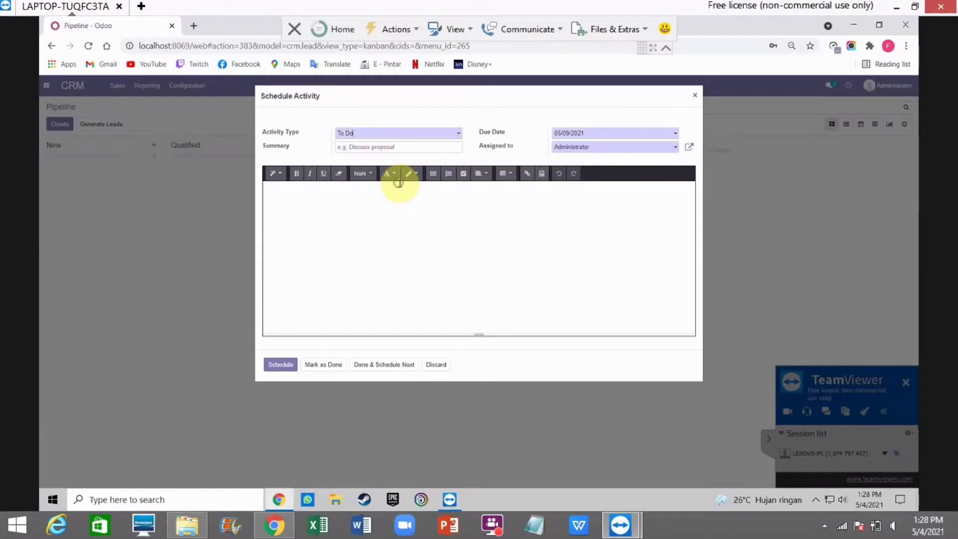
pyautogui.click(668, 133)
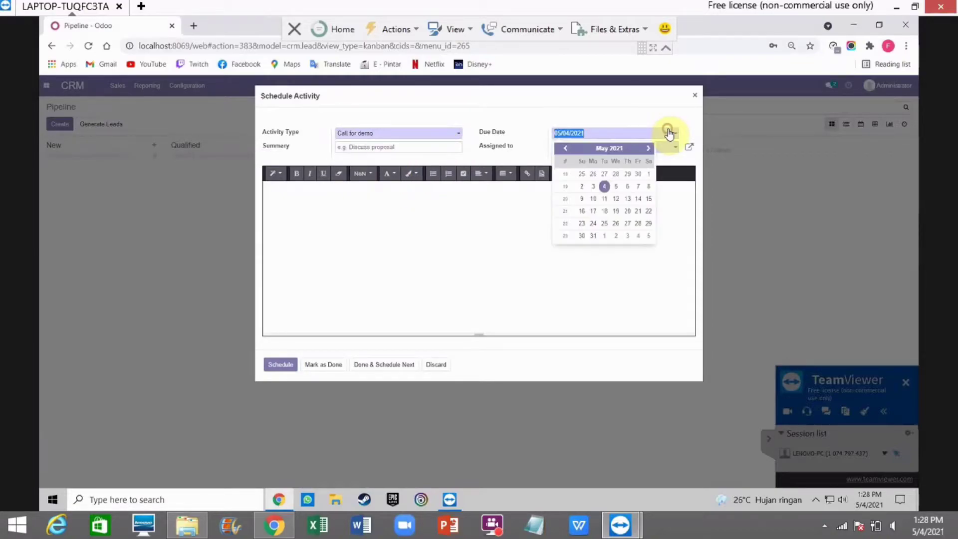
pyautogui.click(616, 198)
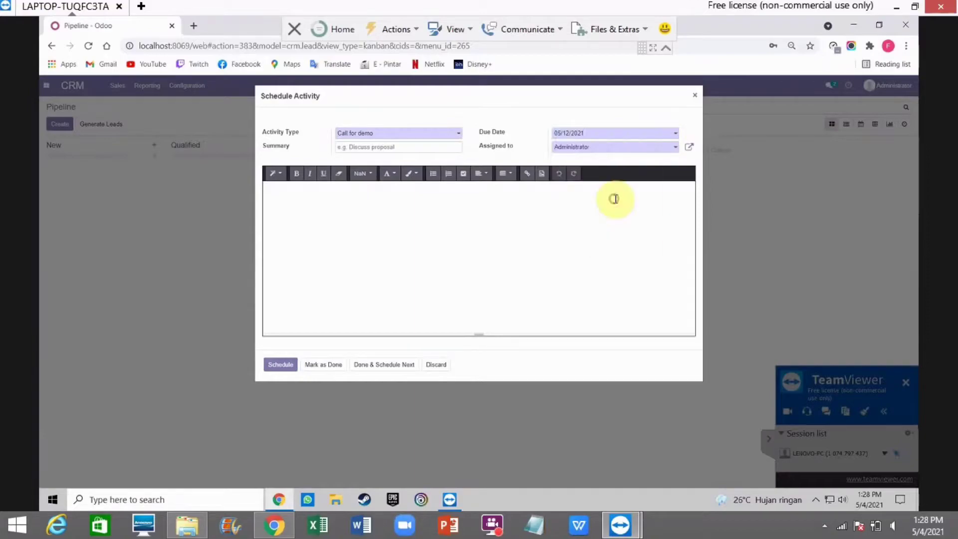
pyautogui.click(281, 369)
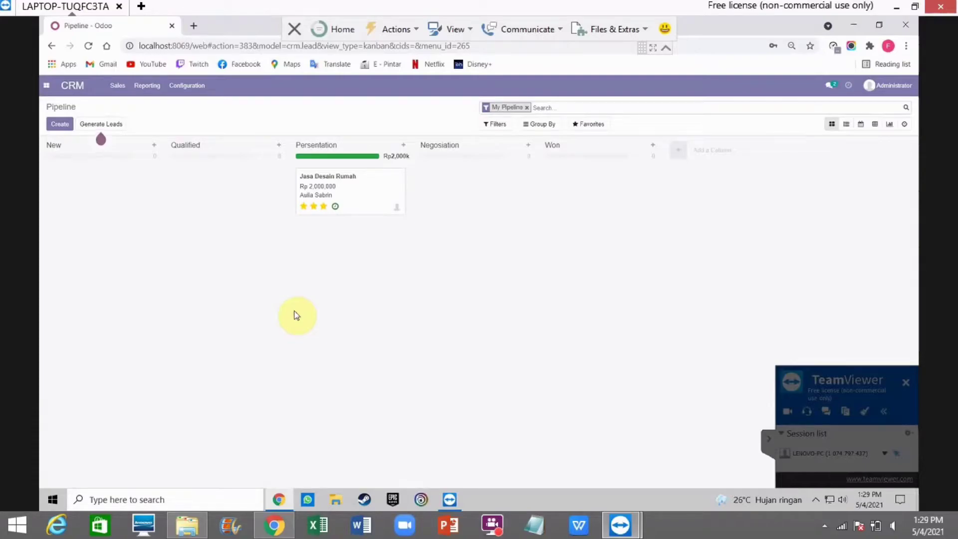
# Step: Mark the Call and Call for demo activities done, then move the card into Negosiation
pyautogui.click(335, 207)
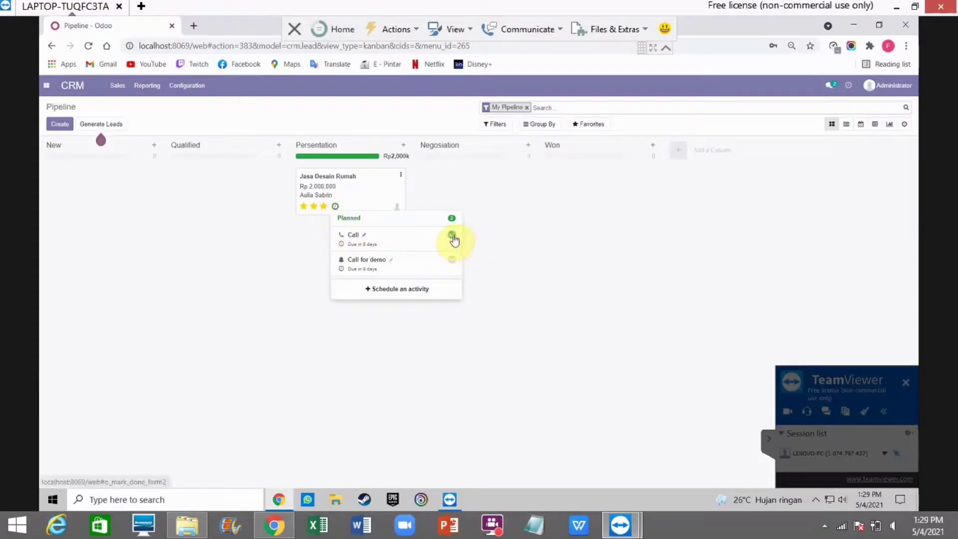
pyautogui.click(452, 234)
pyautogui.click(407, 293)
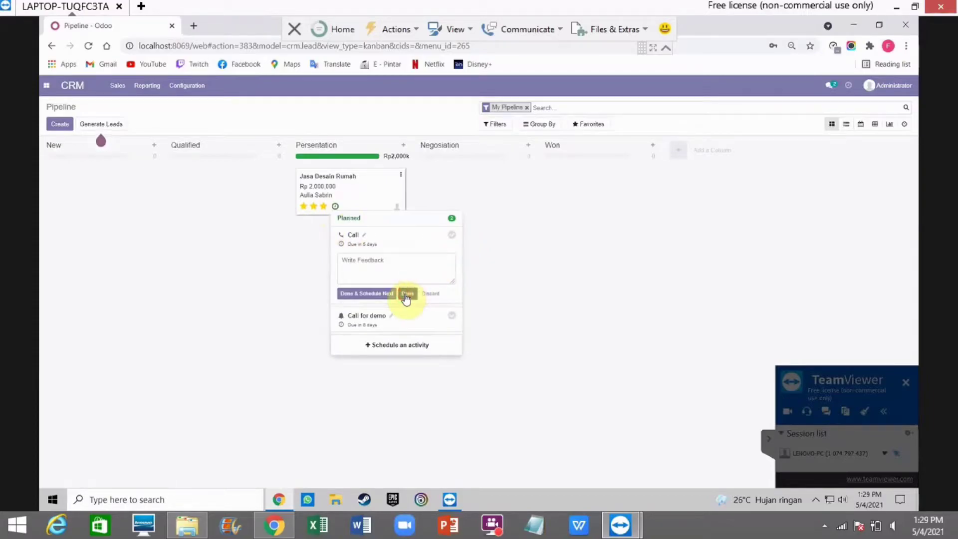
pyautogui.click(335, 206)
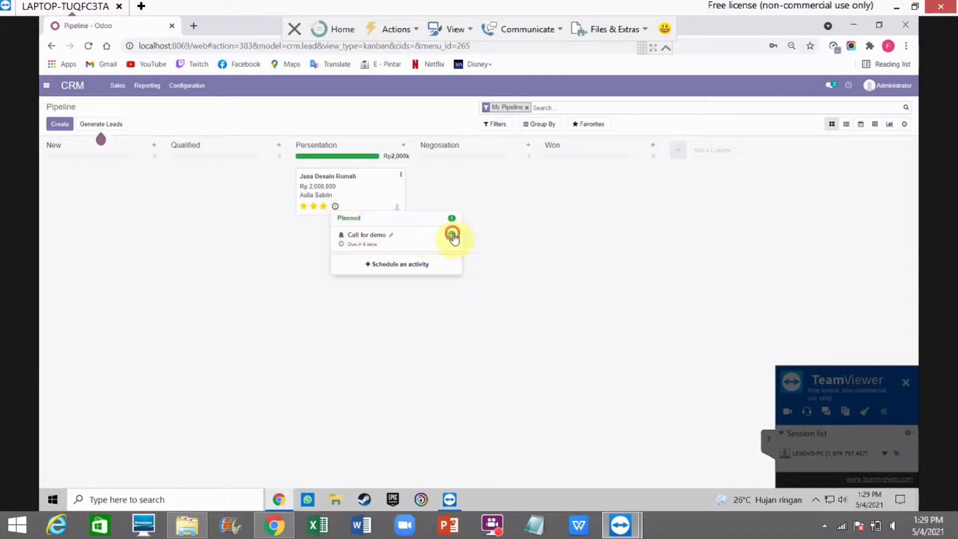
pyautogui.click(451, 235)
pyautogui.click(408, 295)
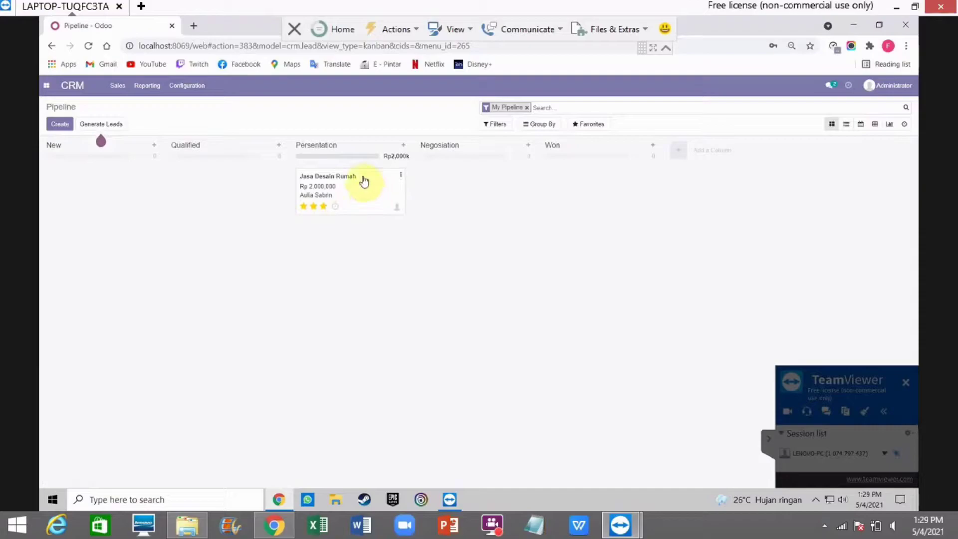
pyautogui.moveTo(365, 180); pyautogui.dragTo(478, 165)
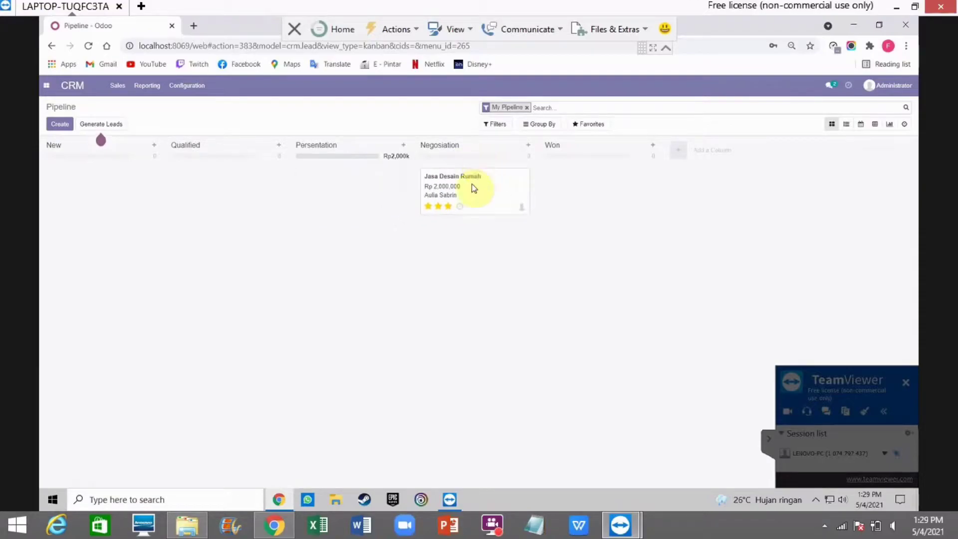
# Step: Start scheduling a Meeting activity on the Jasa Desain Rumah opportunity
pyautogui.click(461, 209)
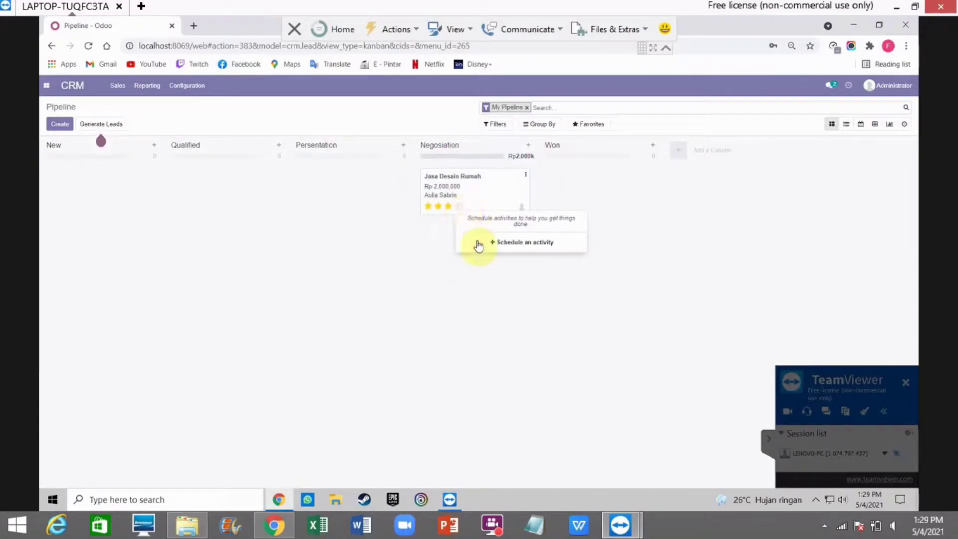
pyautogui.click(478, 247)
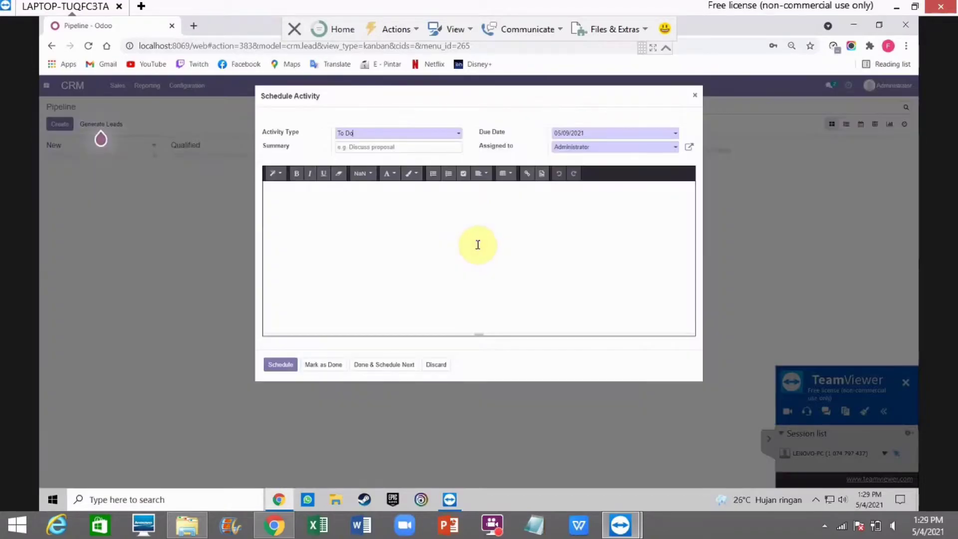
pyautogui.click(458, 133)
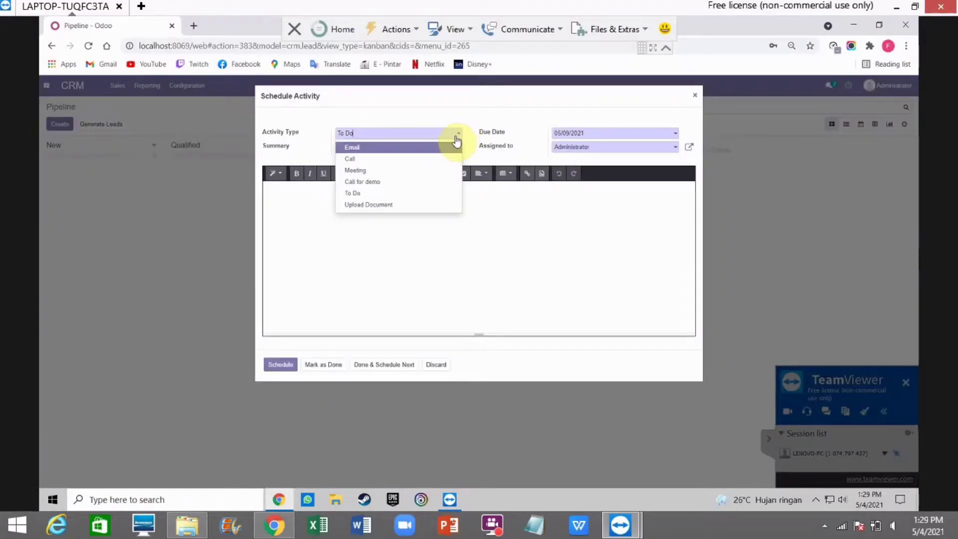
pyautogui.click(433, 161)
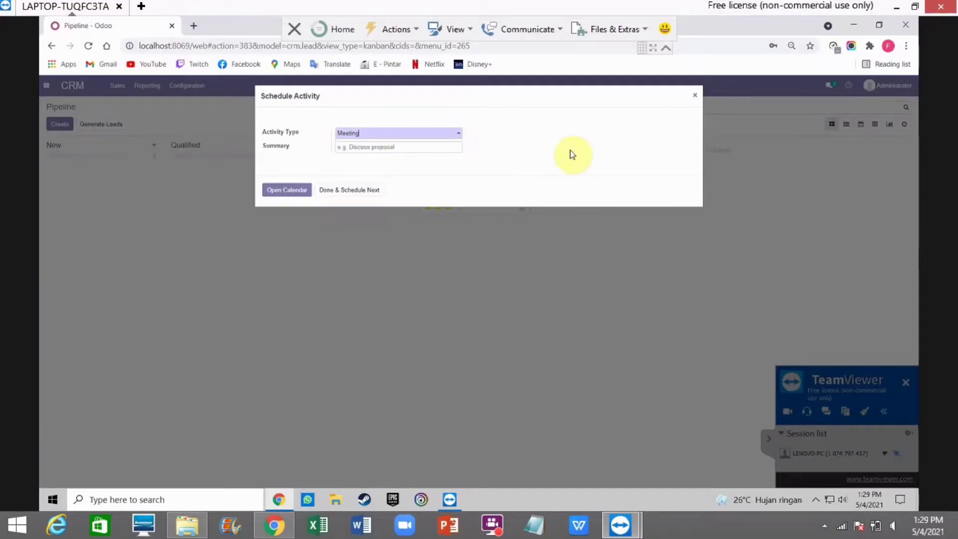
# Step: Enter the meeting summary 'Menjelaskan Desain Rumah dan Nego Harga'
pyautogui.click(442, 150)
pyautogui.write('-')
pyautogui.press('BackSpace')
pyautogui.write('Nego')
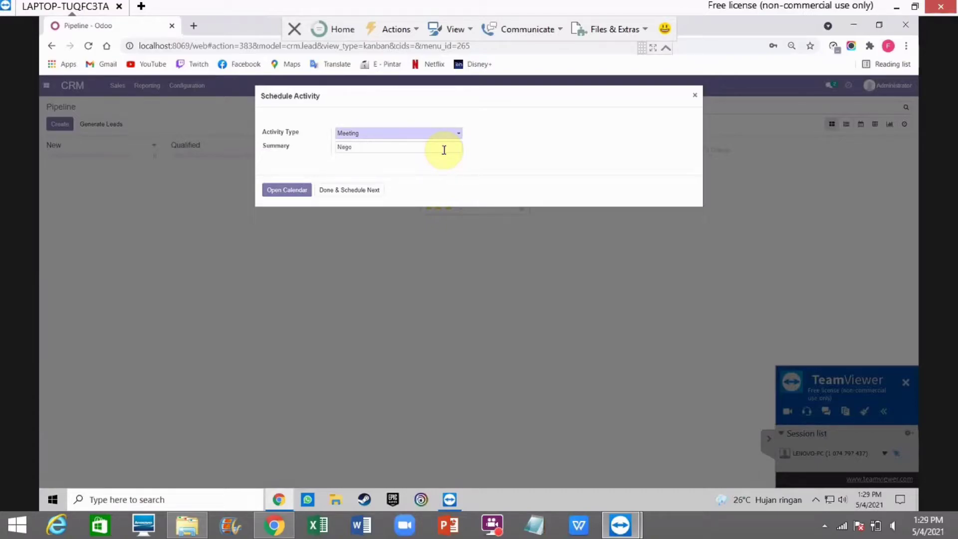
pyautogui.press('BackSpace')
pyautogui.press('BackSpace')
pyautogui.write('Men')
# Step: Create the negotiation meeting on May 11, 2021 in the month calendar, then return to the pipeline
pyautogui.click(279, 190)
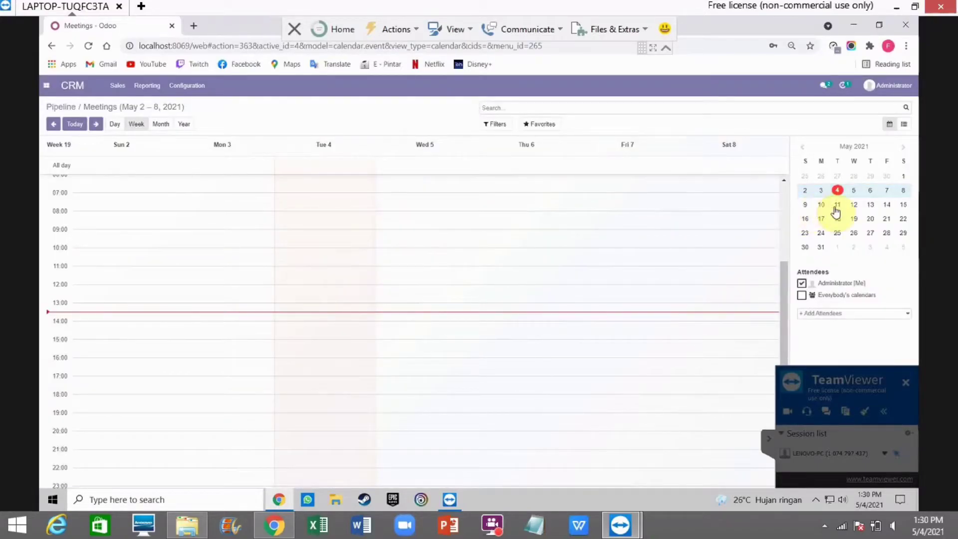
pyautogui.click(837, 207)
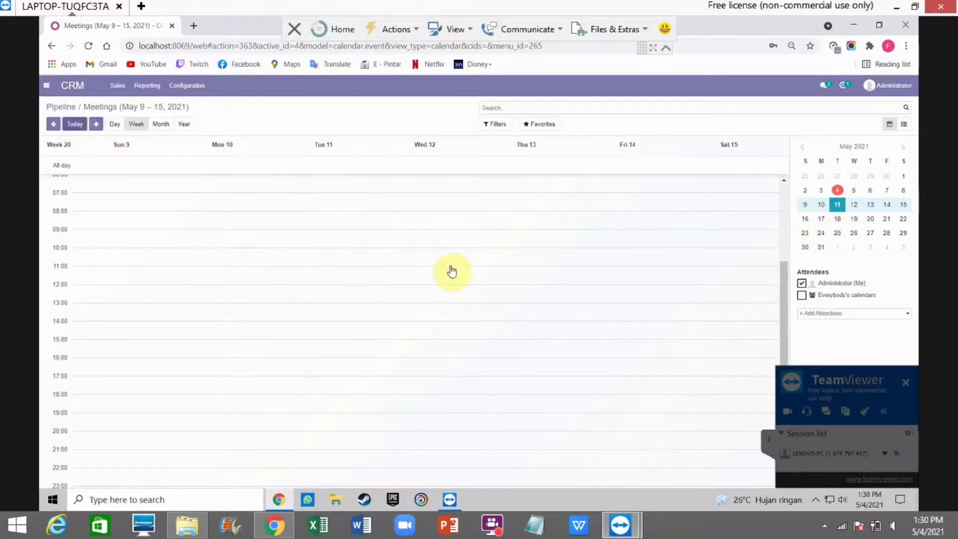
pyautogui.scroll(-1, 489, 295)
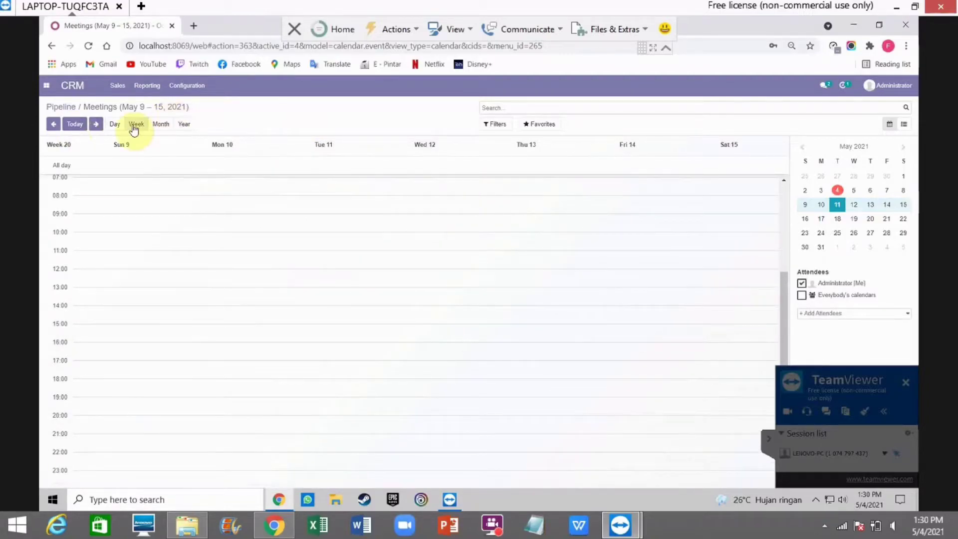
pyautogui.click(117, 126)
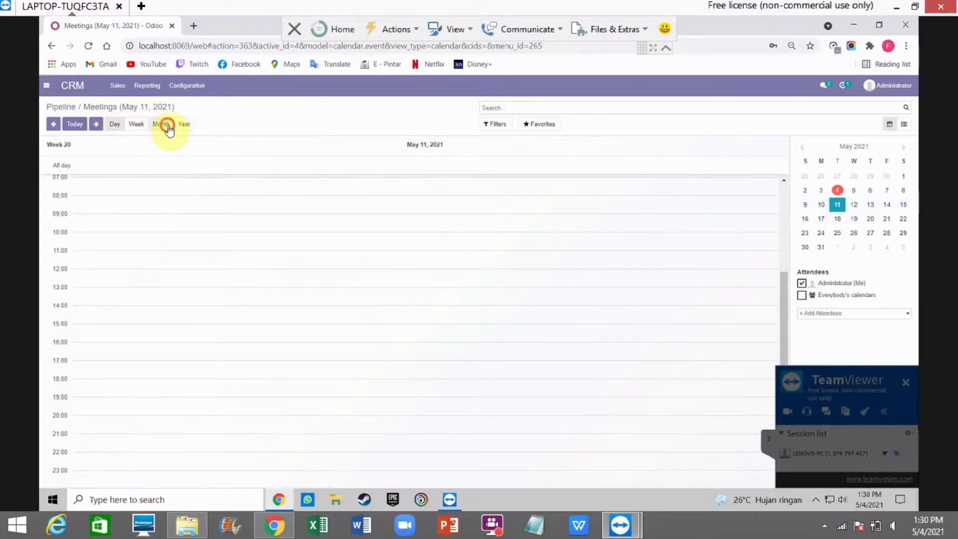
pyautogui.click(160, 124)
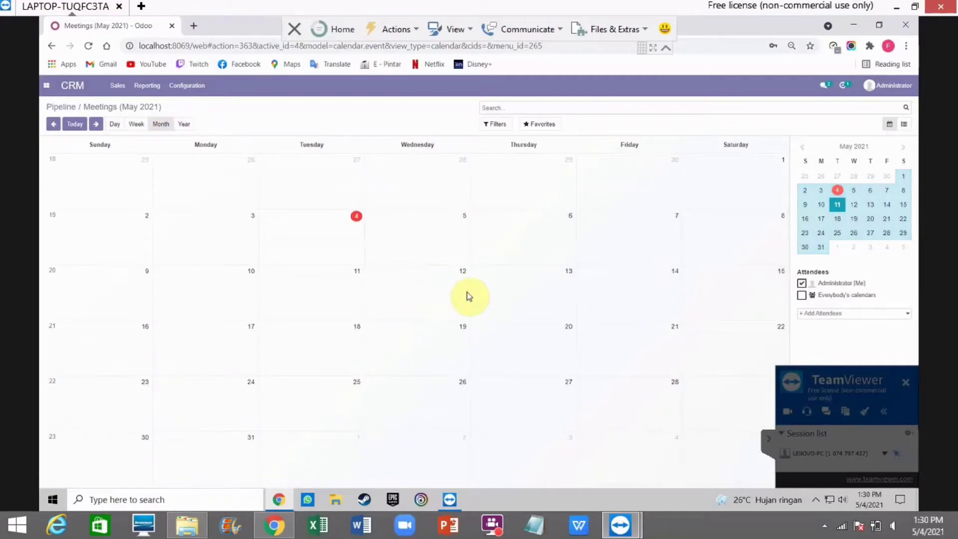
pyautogui.click(334, 288)
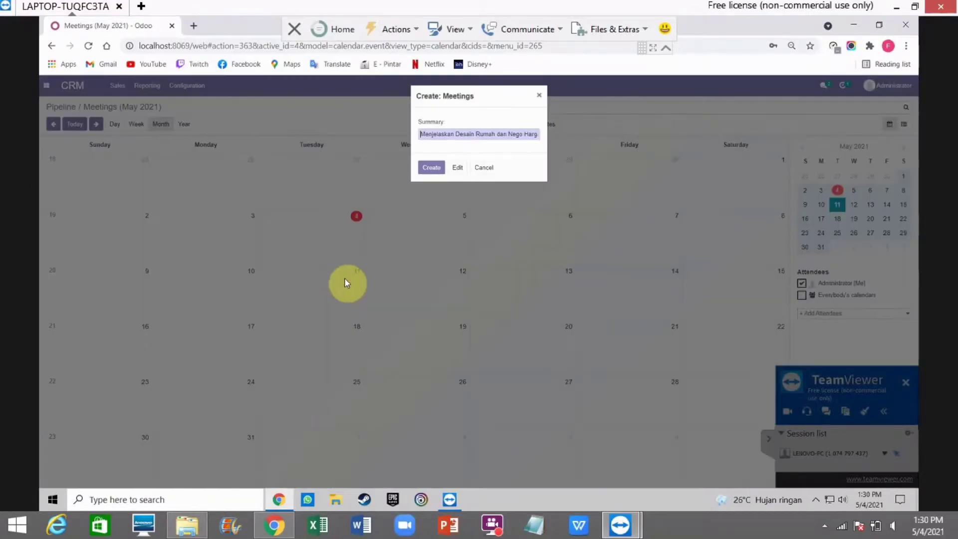
pyautogui.click(432, 168)
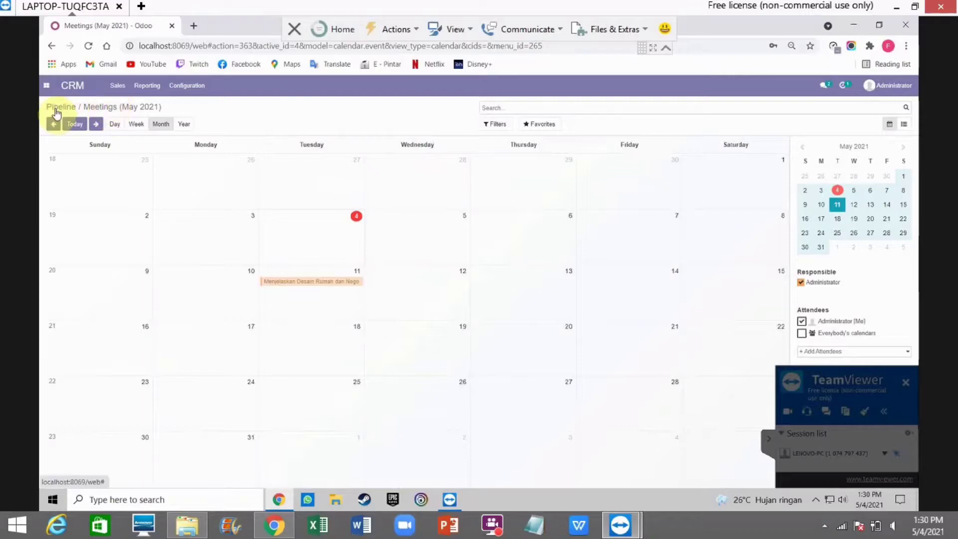
pyautogui.click(56, 112)
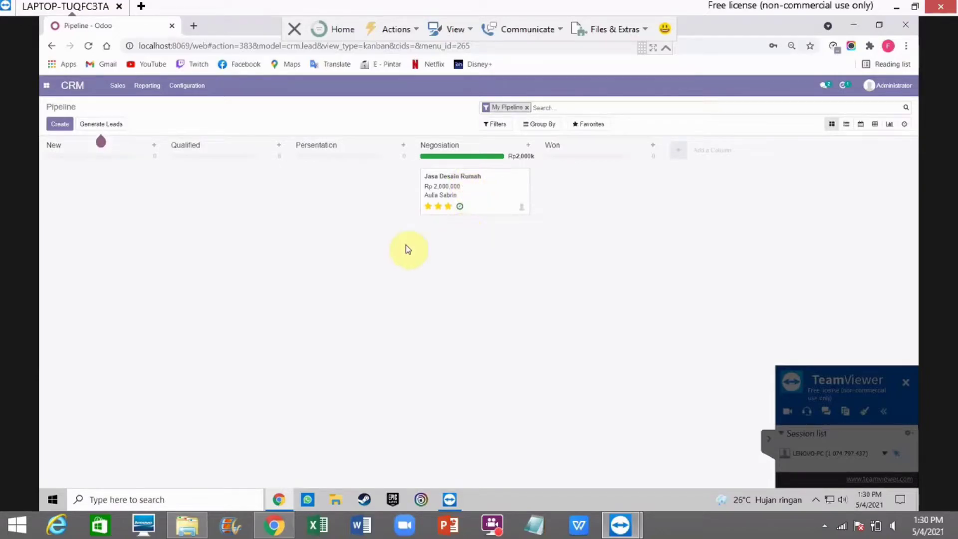
# Step: Mark the planned meeting done and drag Jasa Desain Rumah into the Won stage
pyautogui.click(459, 207)
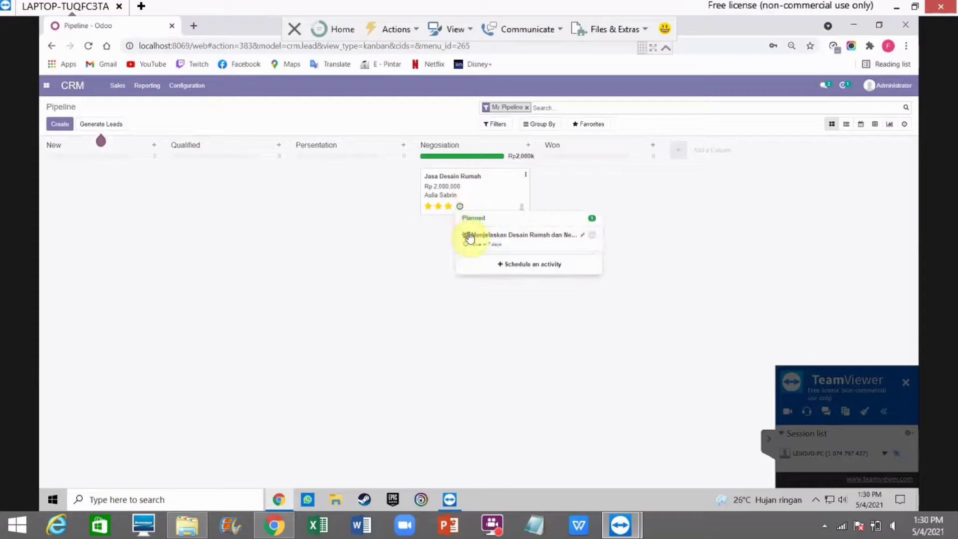
pyautogui.click(594, 235)
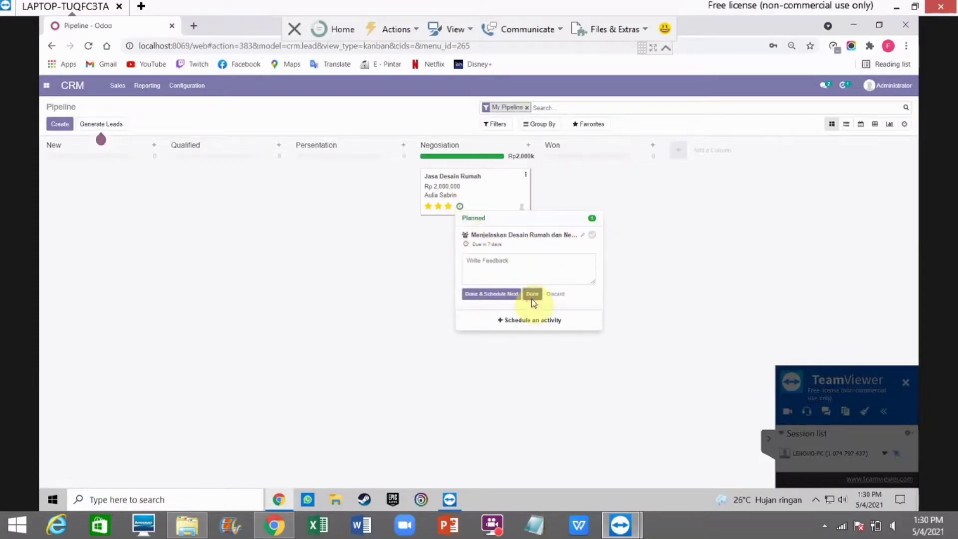
pyautogui.click(531, 295)
pyautogui.moveTo(484, 178); pyautogui.dragTo(602, 181)
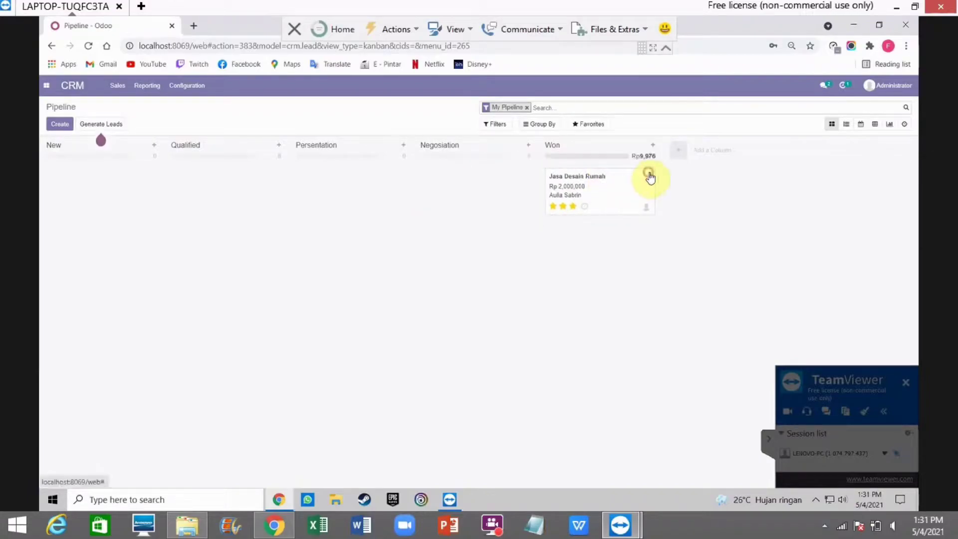
# Step: Open the opportunity, mark it won, save, and go back to the Pipeline board
pyautogui.click(650, 176)
pyautogui.click(621, 189)
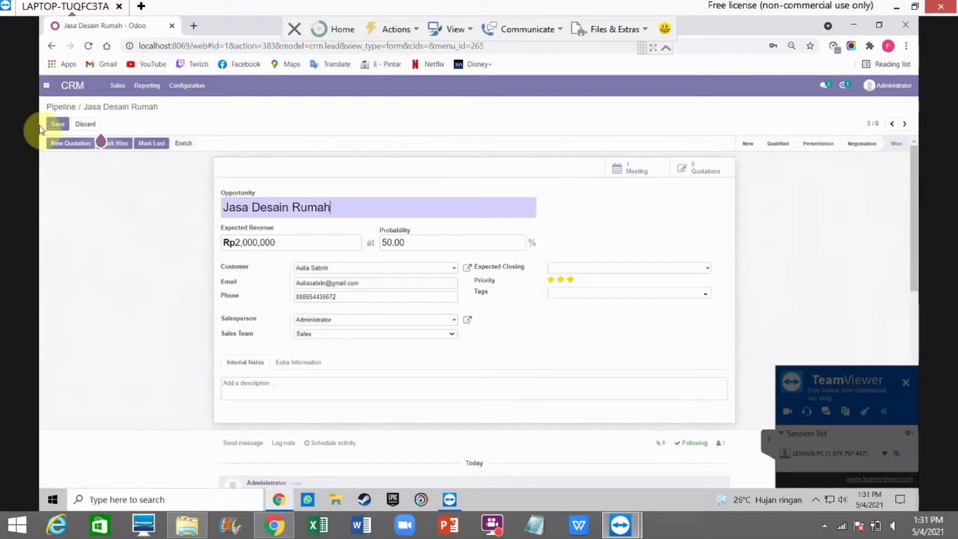
pyautogui.click(122, 144)
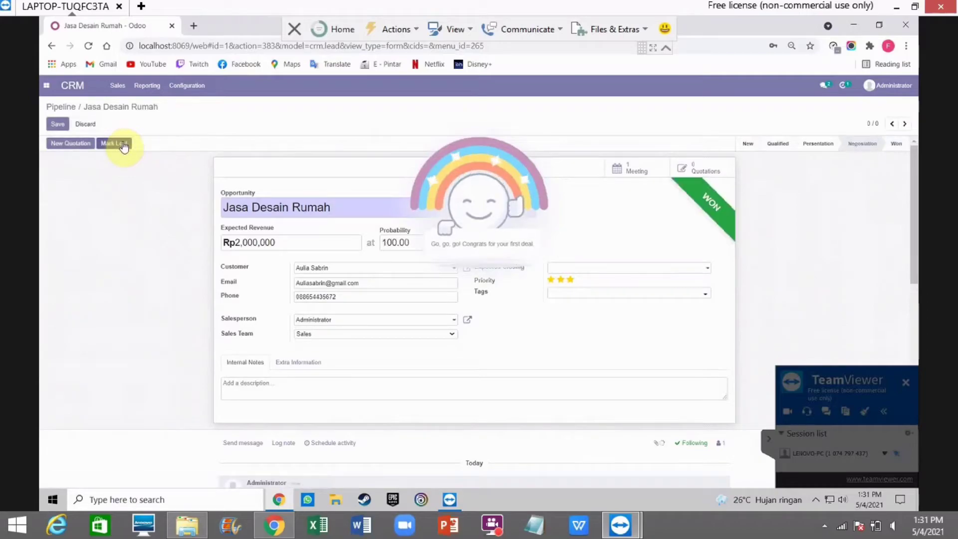
pyautogui.click(59, 124)
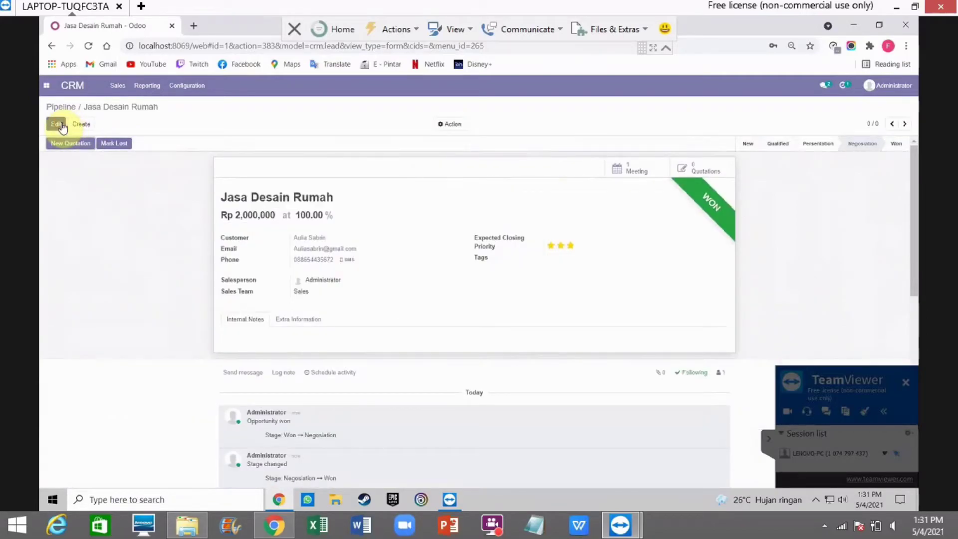
pyautogui.click(64, 106)
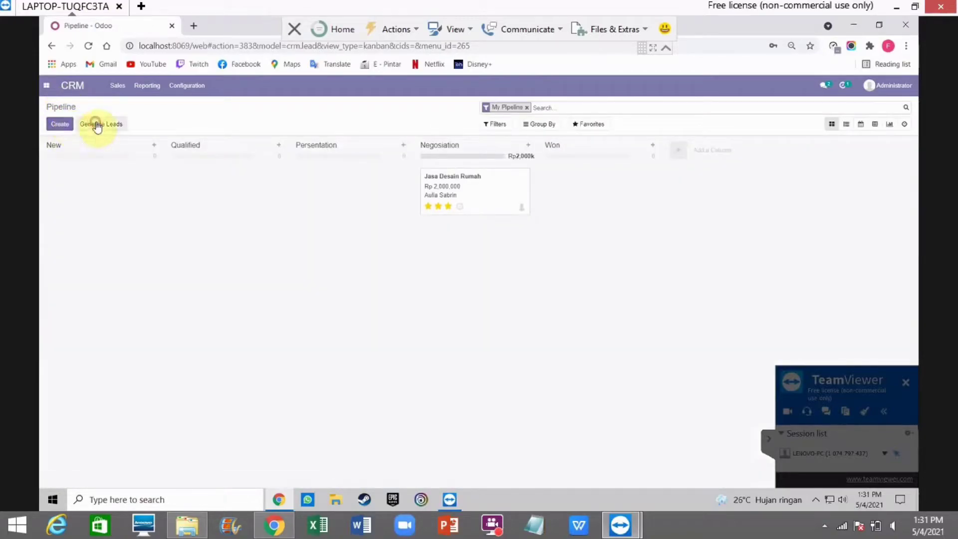
pyautogui.click(98, 125)
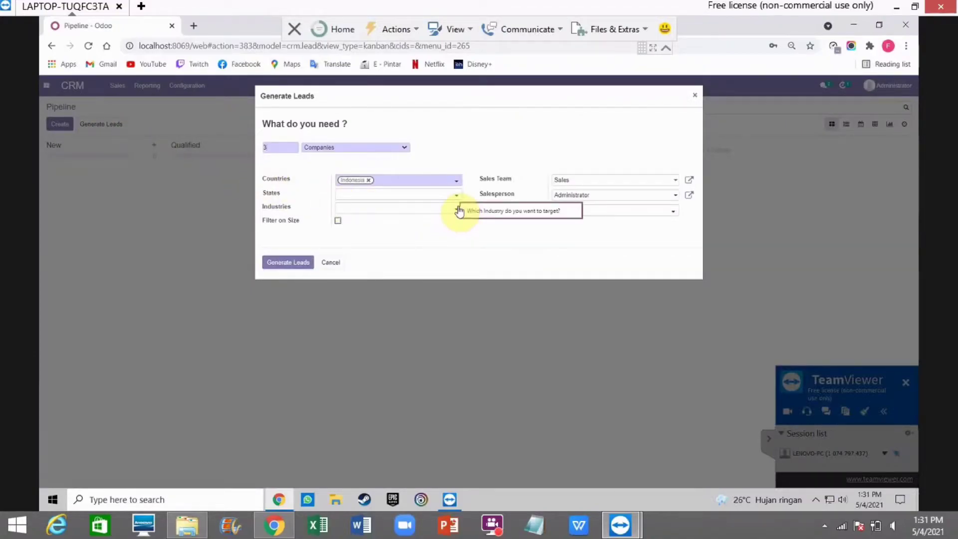
pyautogui.click(456, 209)
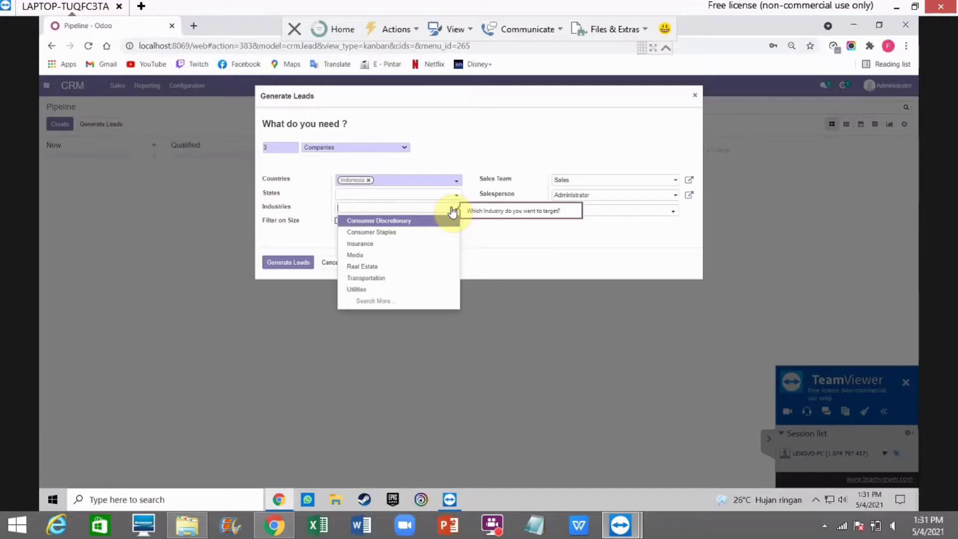
pyautogui.click(695, 95)
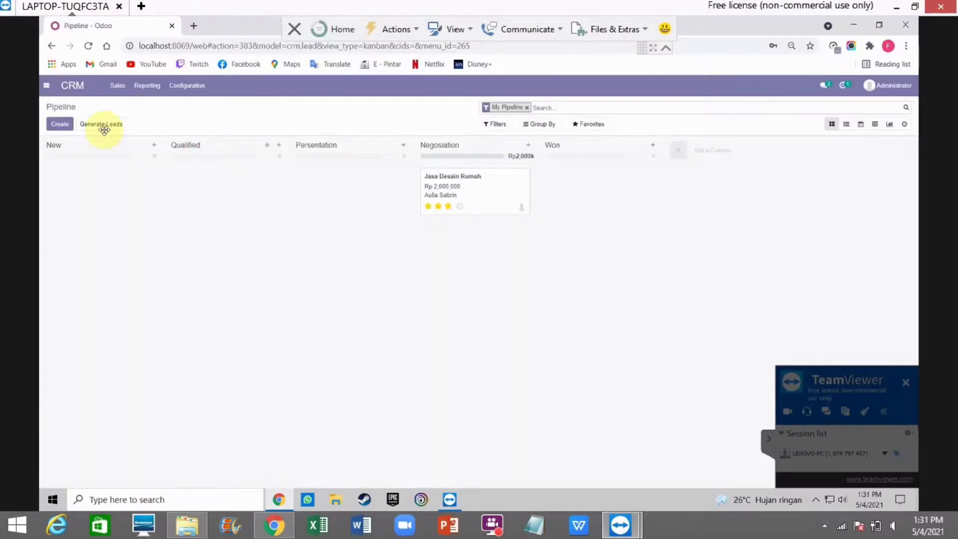
pyautogui.click(58, 125)
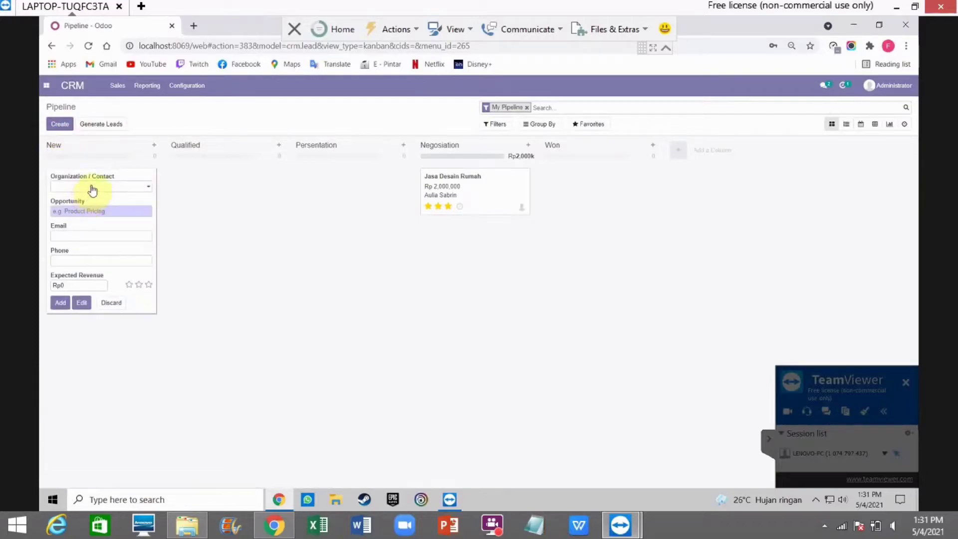
# Step: Quick-create Jasa Desain Apartement for the existing contact with Rp 1,000,000 revenue and three stars
pyautogui.click(143, 194)
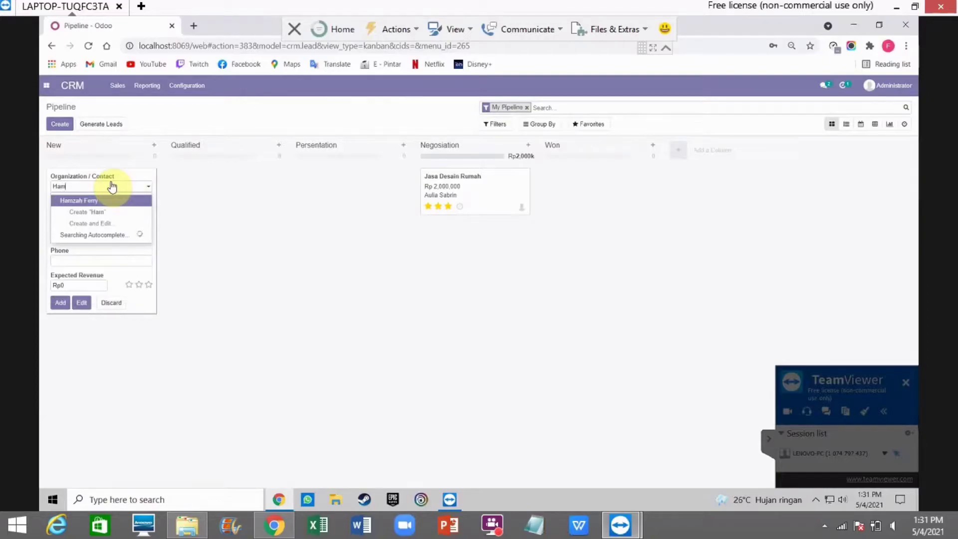
pyautogui.click(105, 202)
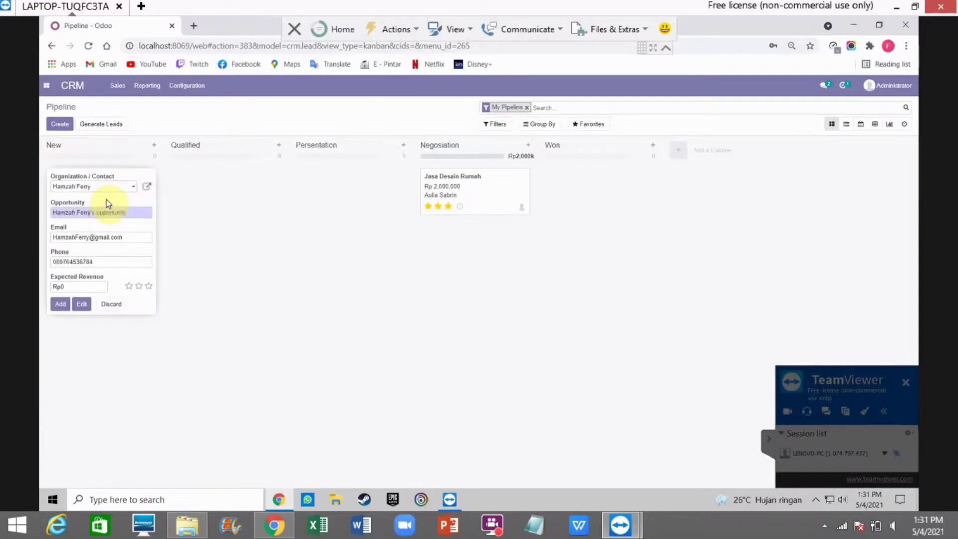
pyautogui.click(131, 213)
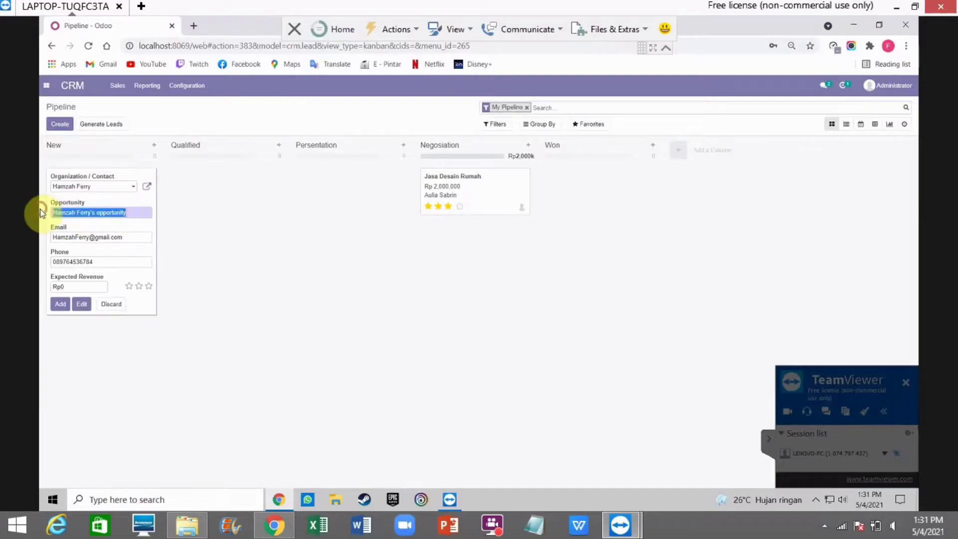
pyautogui.write('Ja')
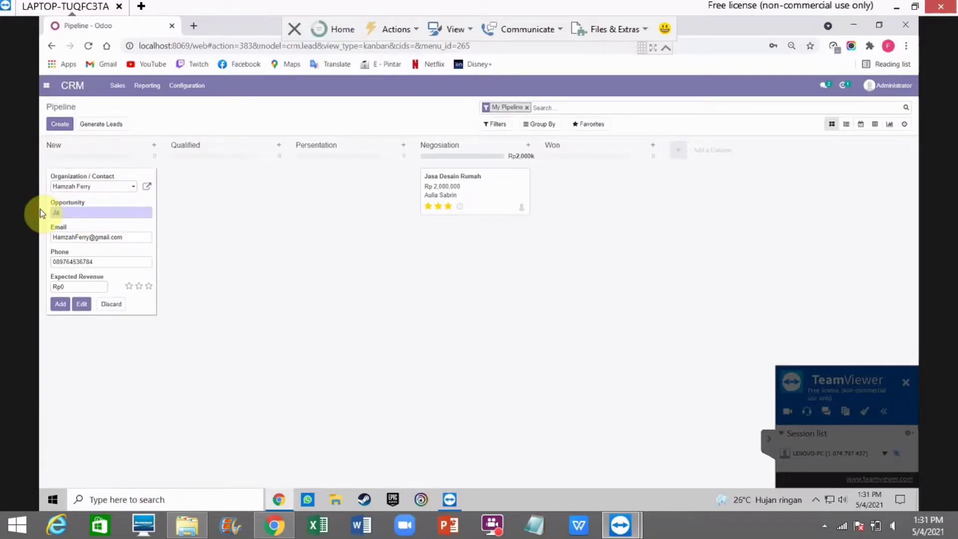
pyautogui.write('sa Desa')
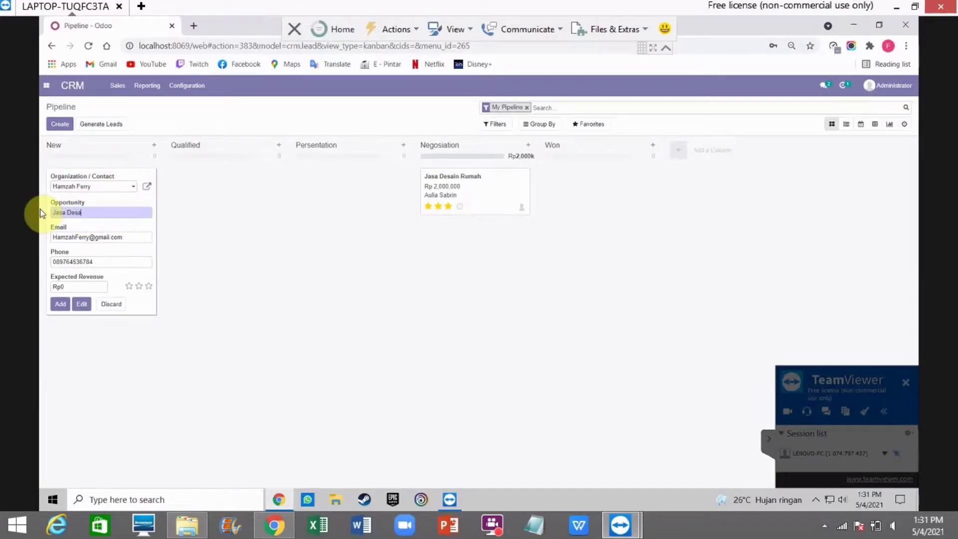
pyautogui.write('in Ao')
pyautogui.write('par')
pyautogui.write('tement')
pyautogui.click(71, 285)
pyautogui.write('1000000')
pyautogui.click(139, 286)
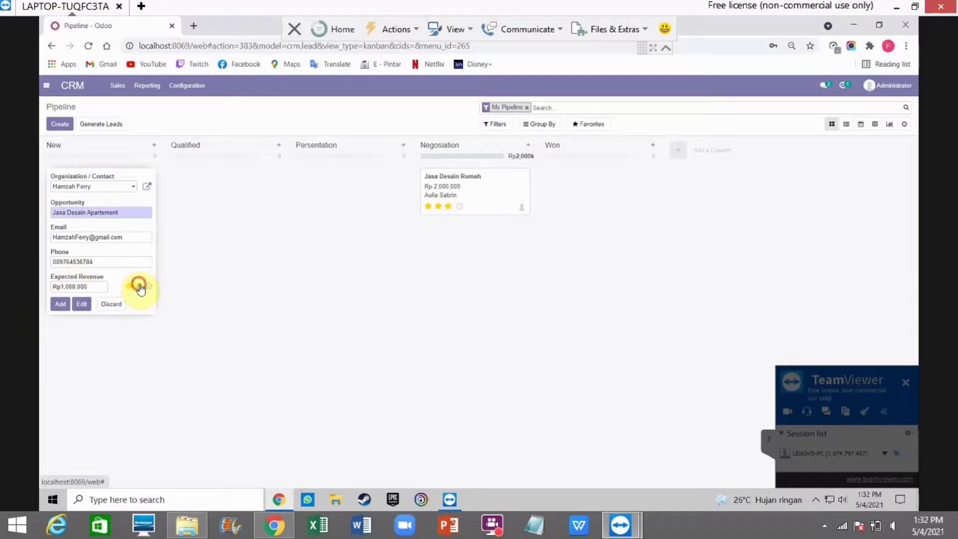
pyautogui.click(148, 286)
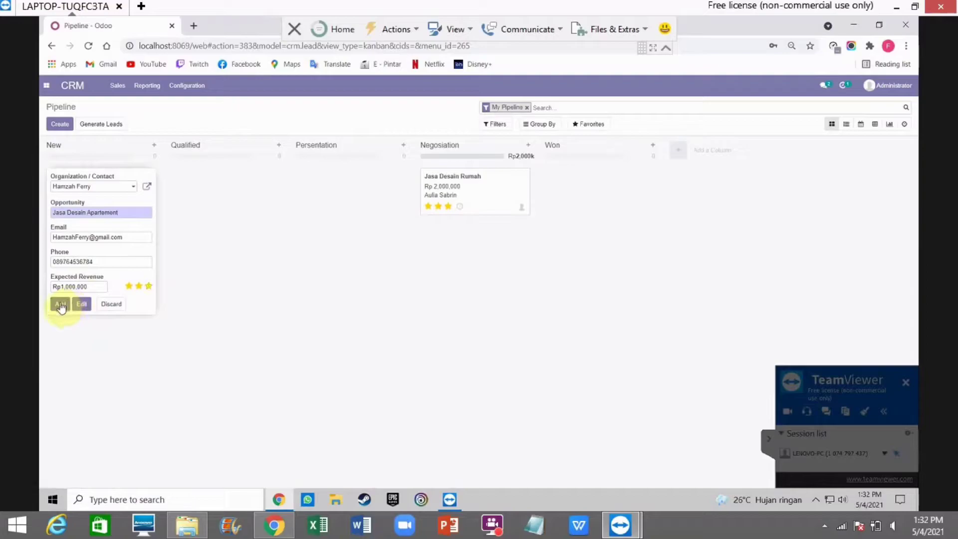
pyautogui.click(60, 305)
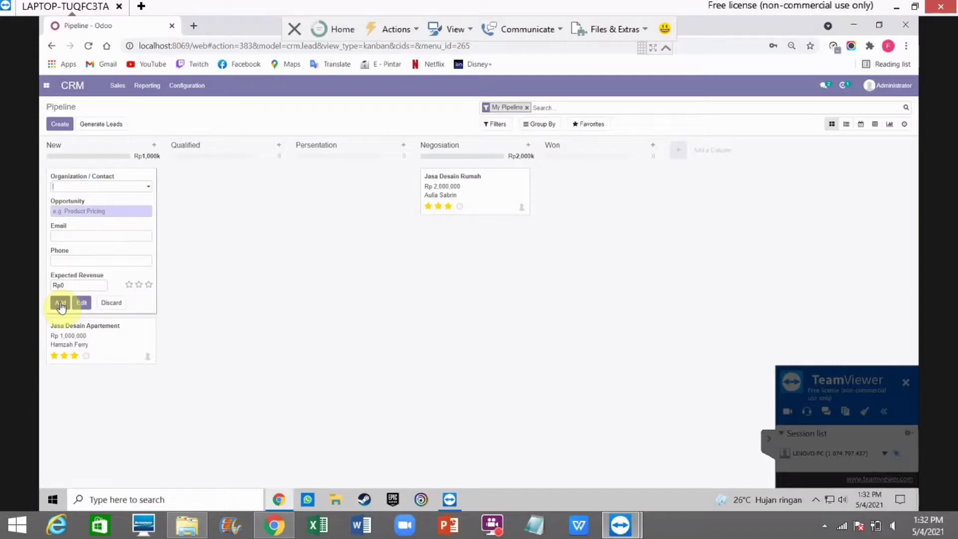
pyautogui.click(208, 300)
# Step: Schedule a Call activity on Jasa Desain Apartement due 05/12/2021
pyautogui.click(89, 209)
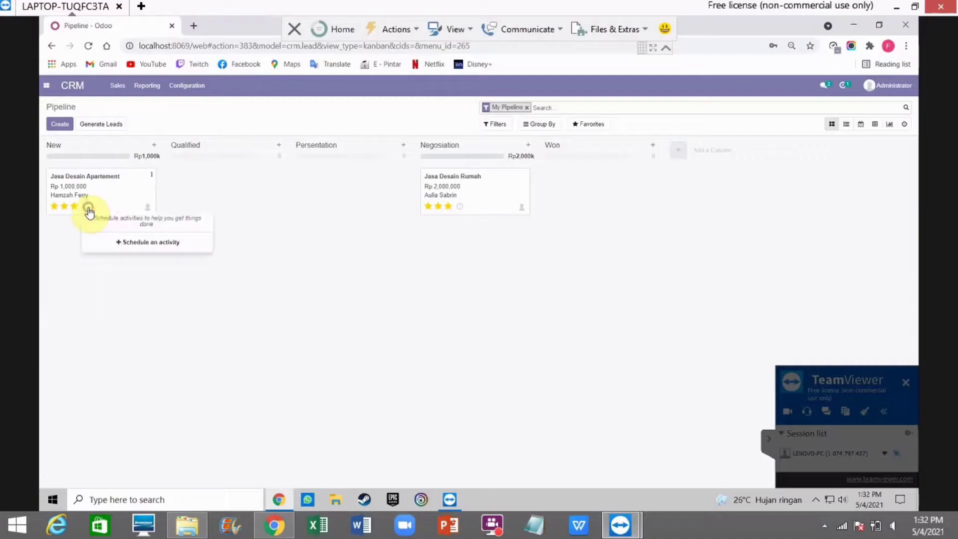
pyautogui.click(110, 243)
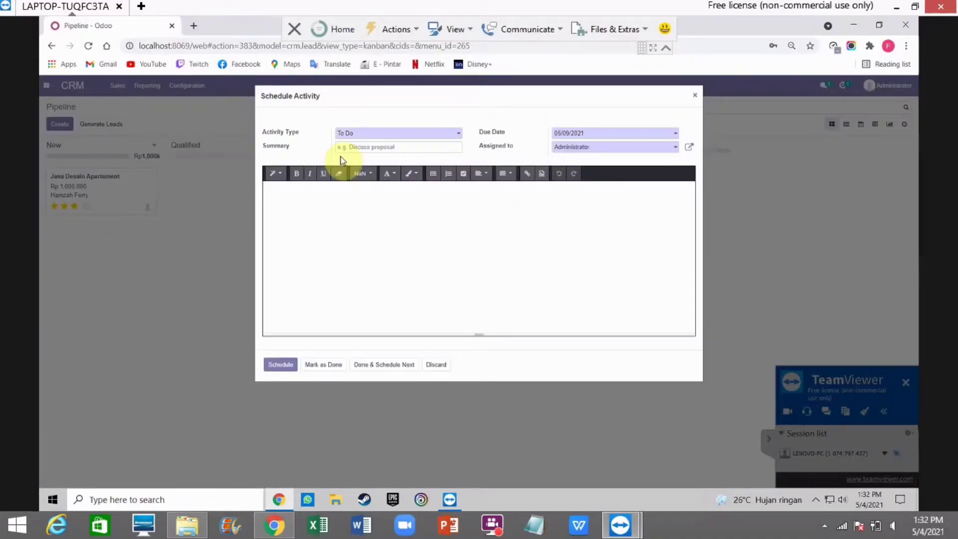
pyautogui.click(456, 134)
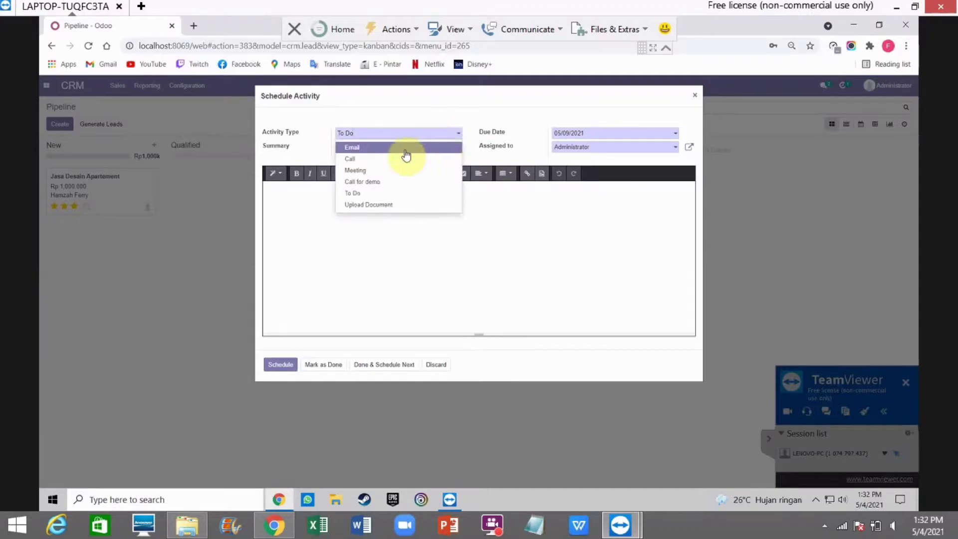
pyautogui.click(389, 160)
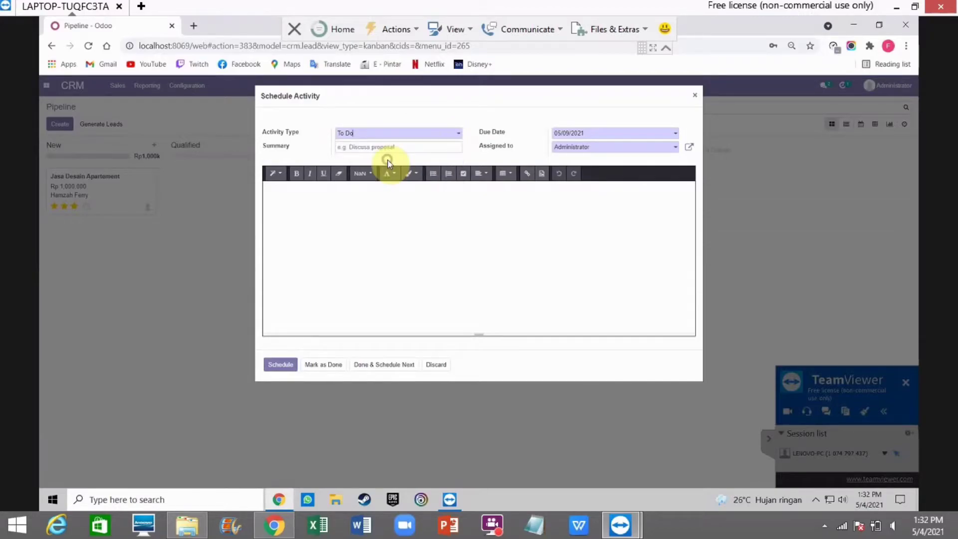
pyautogui.click(670, 134)
pyautogui.click(616, 200)
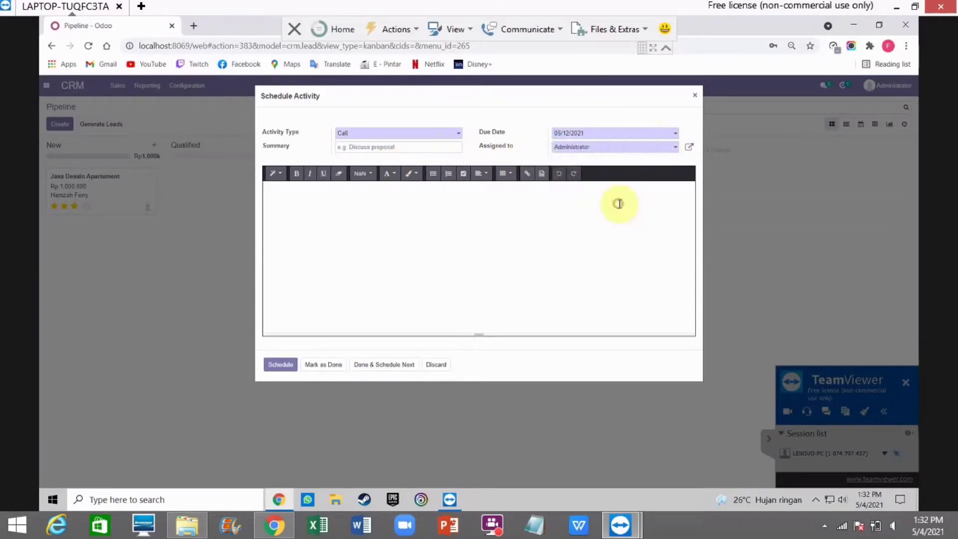
pyautogui.click(275, 365)
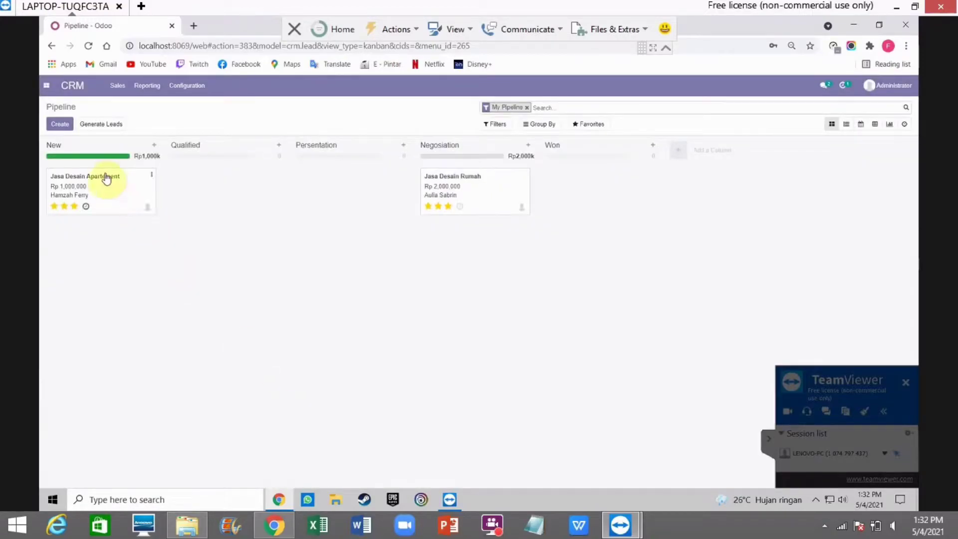
# Step: Move Jasa Desain Apartement via Qualified into Presentation, and Jasa Desain Rumah into Won
pyautogui.moveTo(106, 178); pyautogui.dragTo(314, 196)
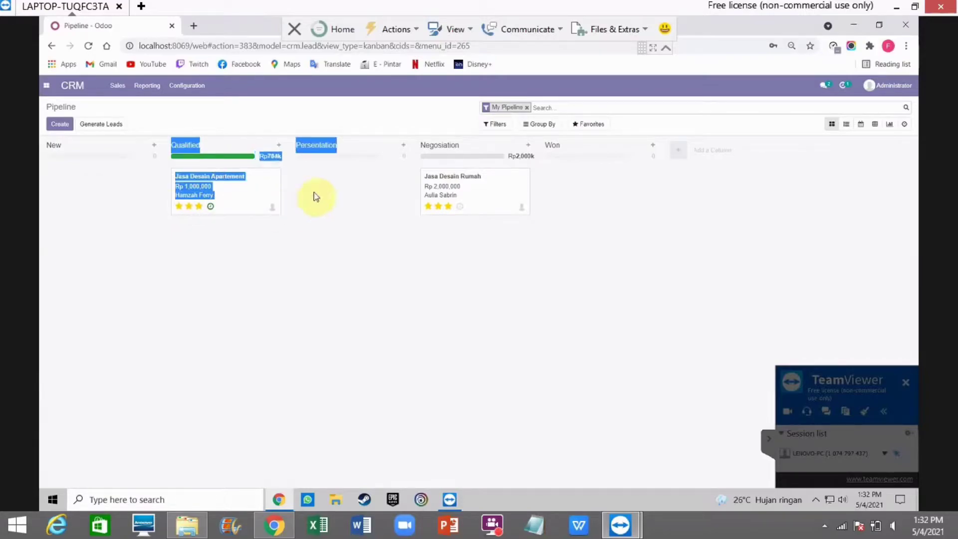
pyautogui.click(344, 201)
pyautogui.click(236, 181)
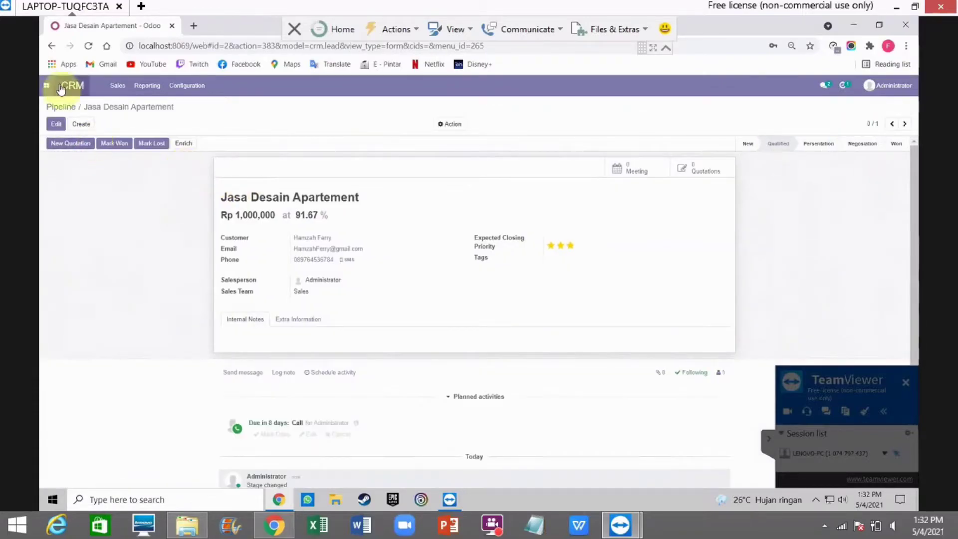
pyautogui.click(64, 106)
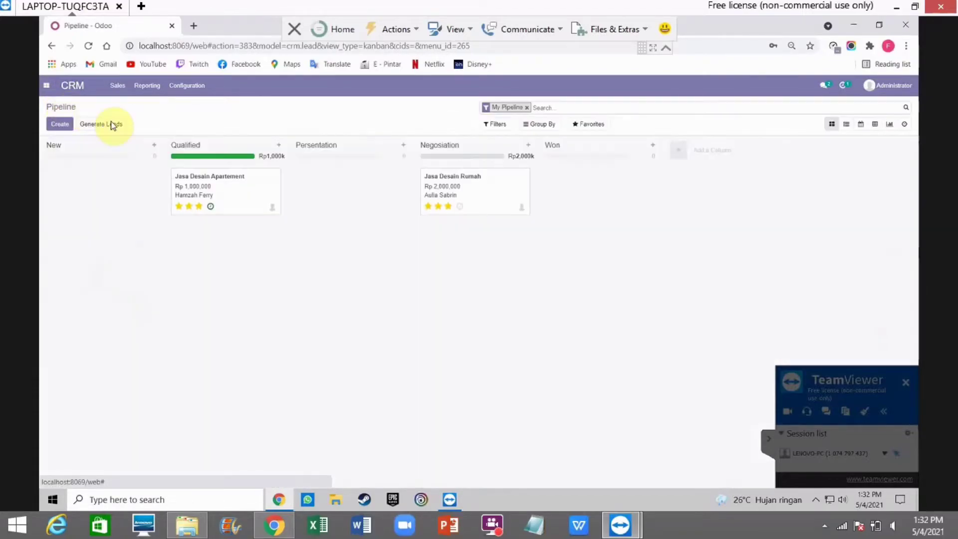
pyautogui.moveTo(215, 177); pyautogui.dragTo(339, 179)
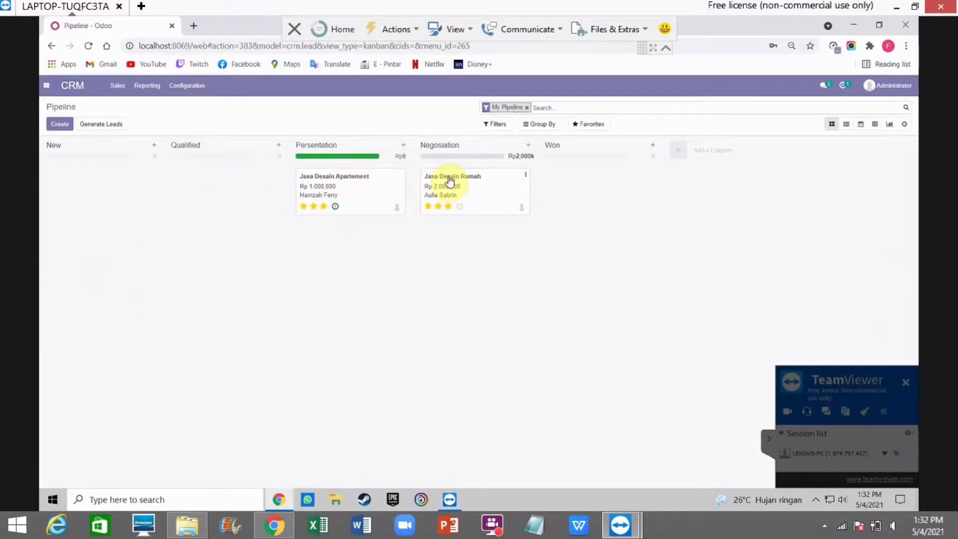
pyautogui.moveTo(451, 180); pyautogui.dragTo(573, 179)
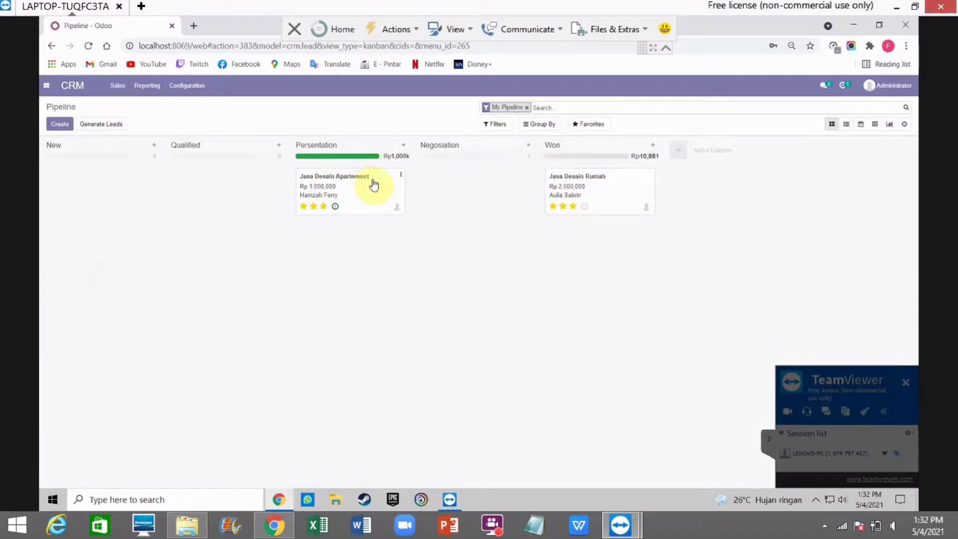
# Step: Add a Call for demo activity due 05/15/2021 to Jasa Desain Apartement and review its planned activities
pyautogui.click(335, 206)
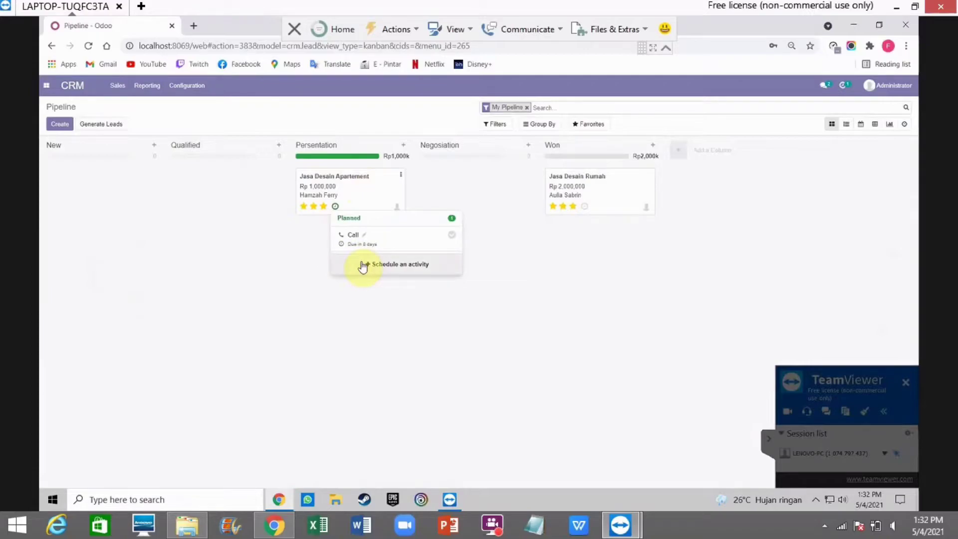
pyautogui.click(361, 264)
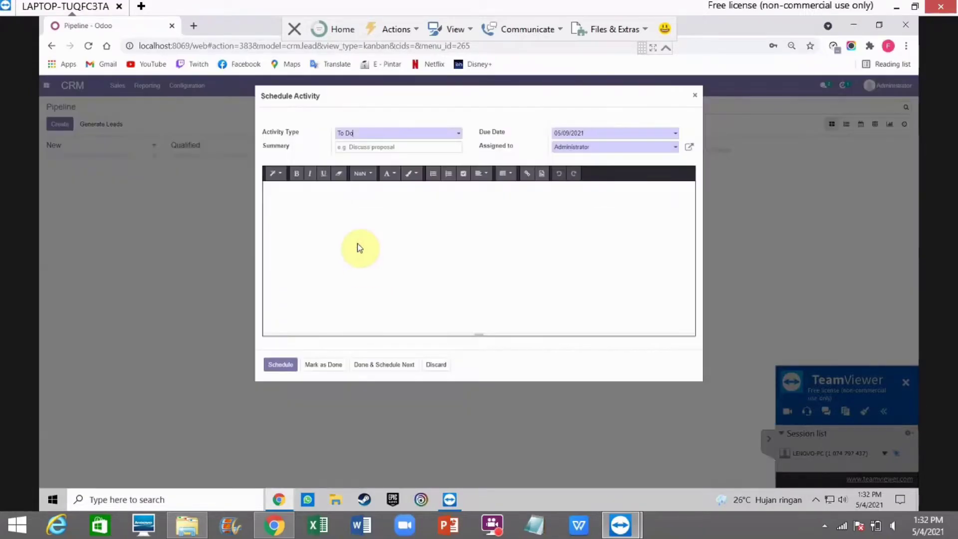
pyautogui.click(454, 132)
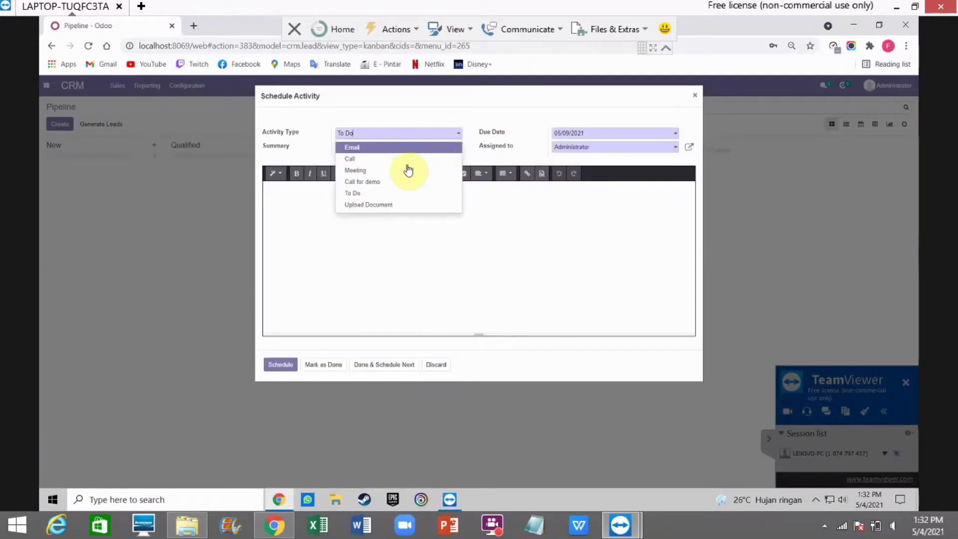
pyautogui.click(375, 184)
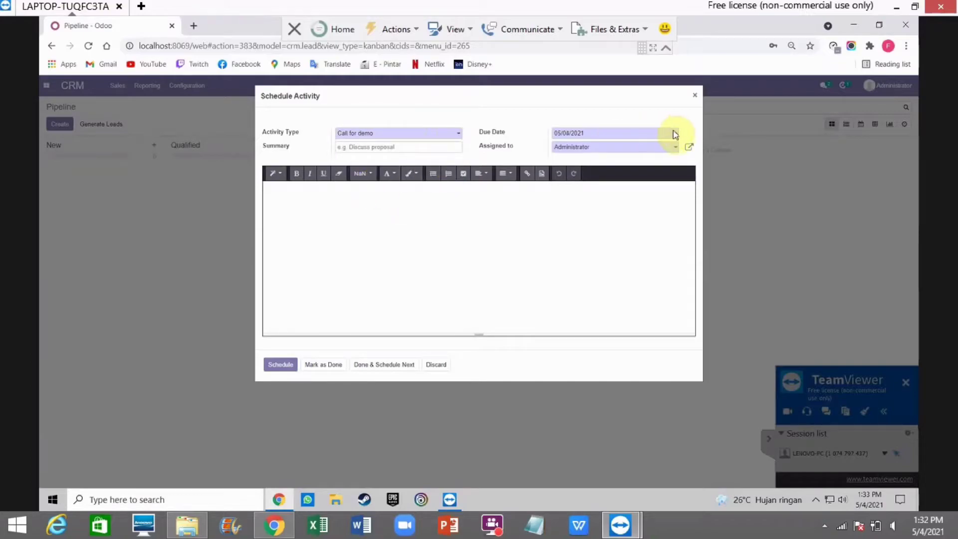
pyautogui.click(671, 132)
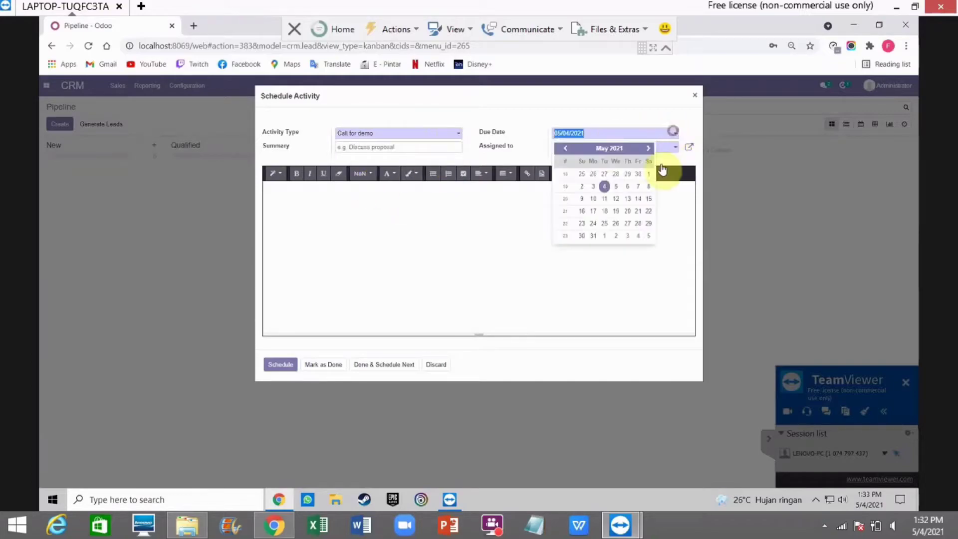
pyautogui.click(648, 199)
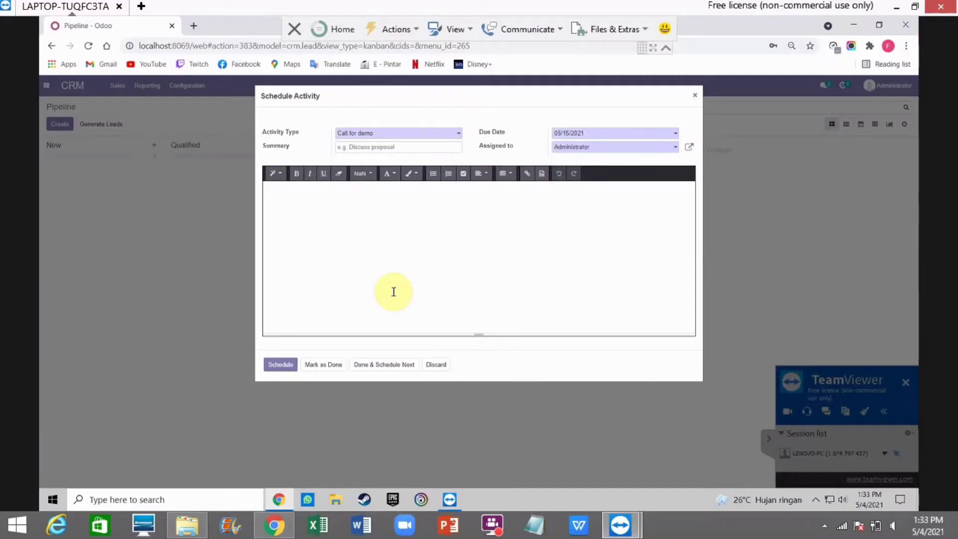
pyautogui.click(273, 366)
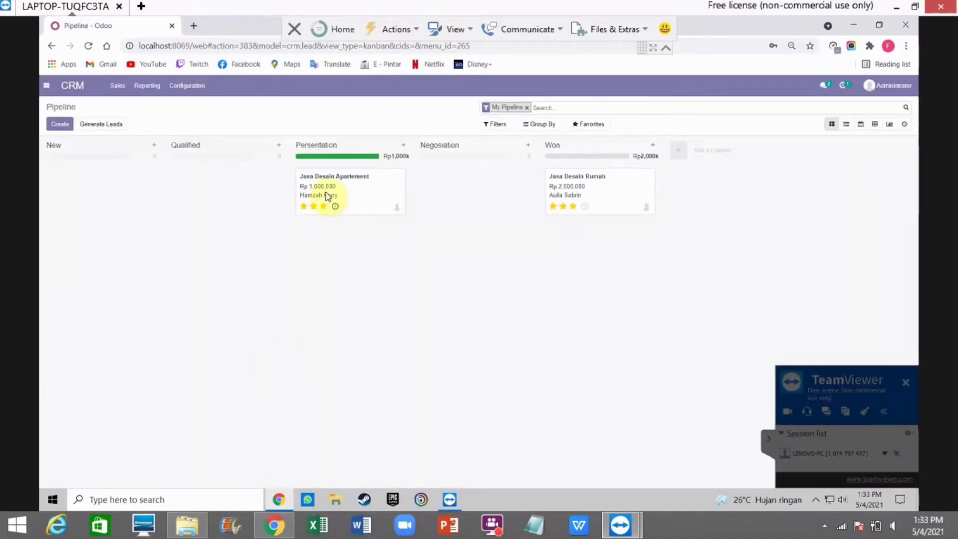
pyautogui.click(338, 206)
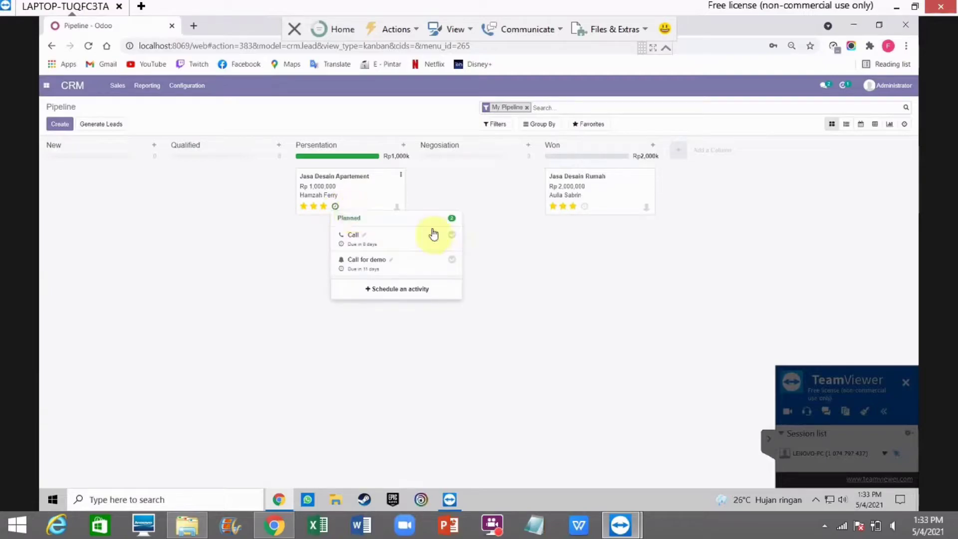
# Step: Mark the Call and Call for demo activities on Jasa Desain Apartement as done
pyautogui.click(451, 235)
pyautogui.click(406, 295)
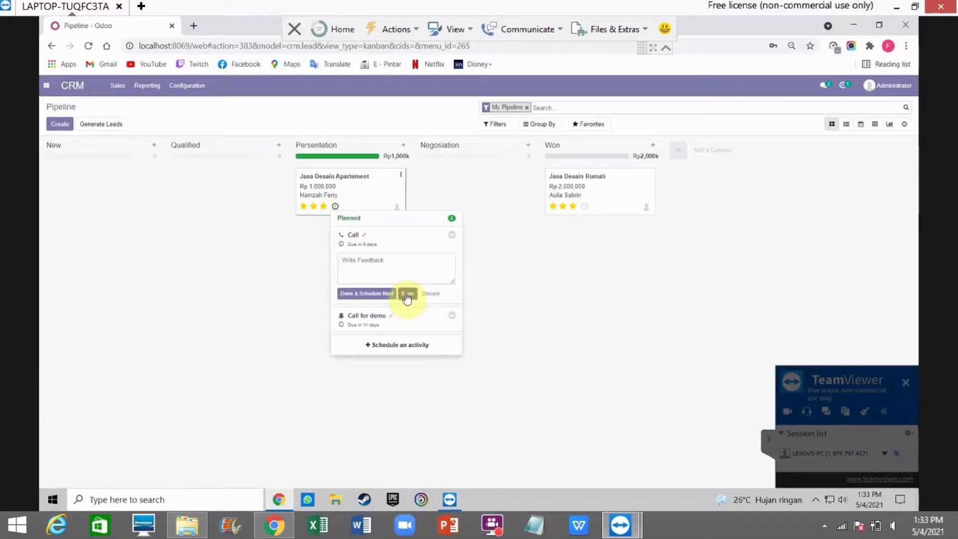
pyautogui.click(337, 206)
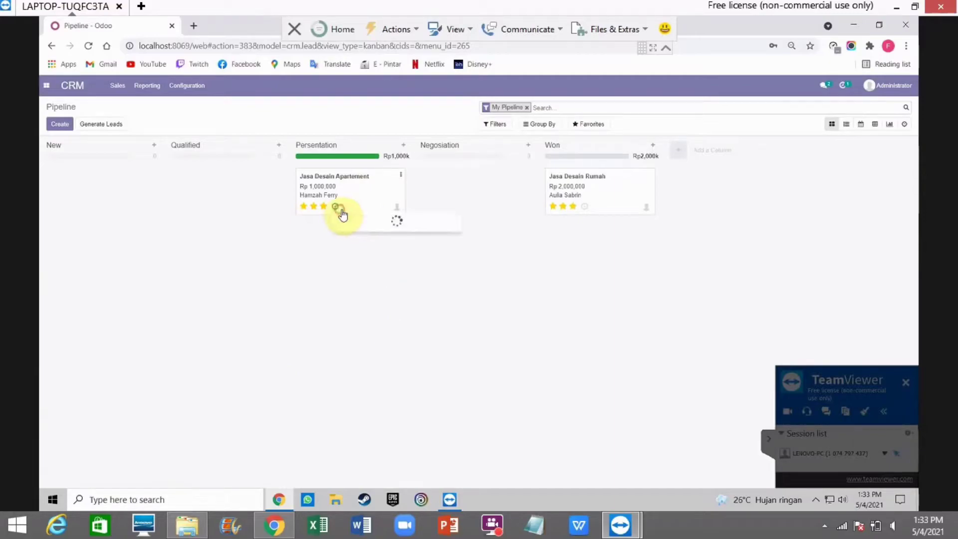
pyautogui.click(452, 235)
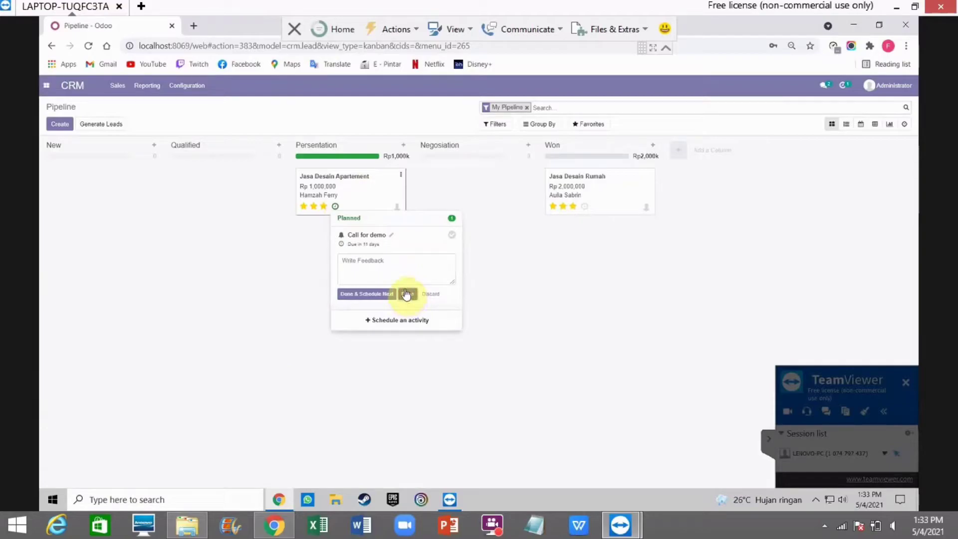
pyautogui.click(406, 294)
# Step: Move the Jasa Desain Apartement card into the Negosiation stage and review its activities
pyautogui.moveTo(329, 179); pyautogui.dragTo(470, 190)
pyautogui.click(459, 206)
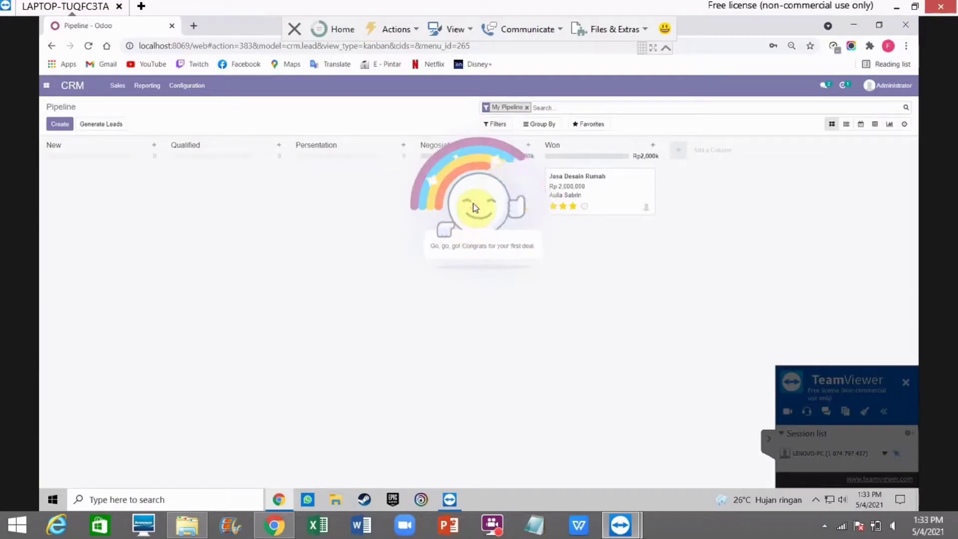
pyautogui.click(462, 207)
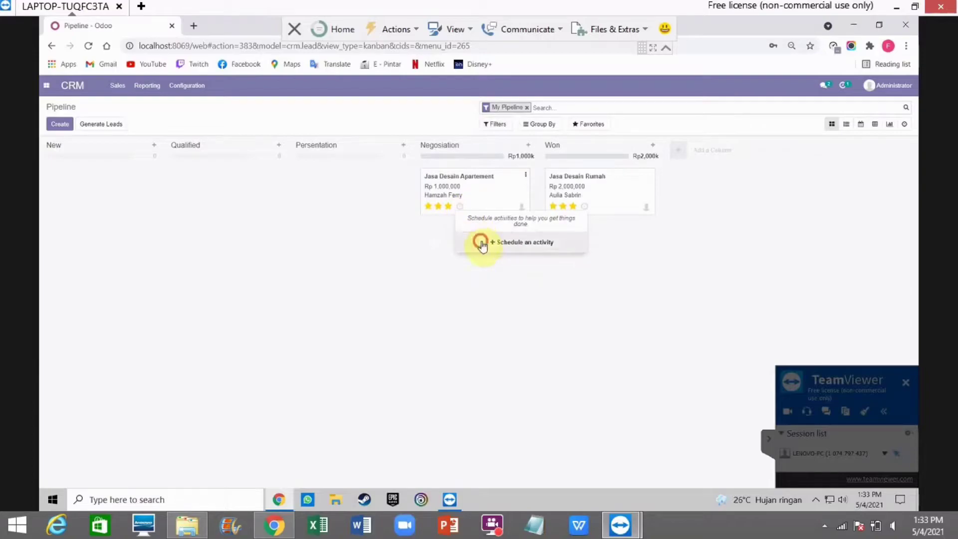
# Step: Schedule a Meeting activity summarised 'Menjelaskan Desain Apartemen dan Harga' and view it in the monthly calendar
pyautogui.click(479, 240)
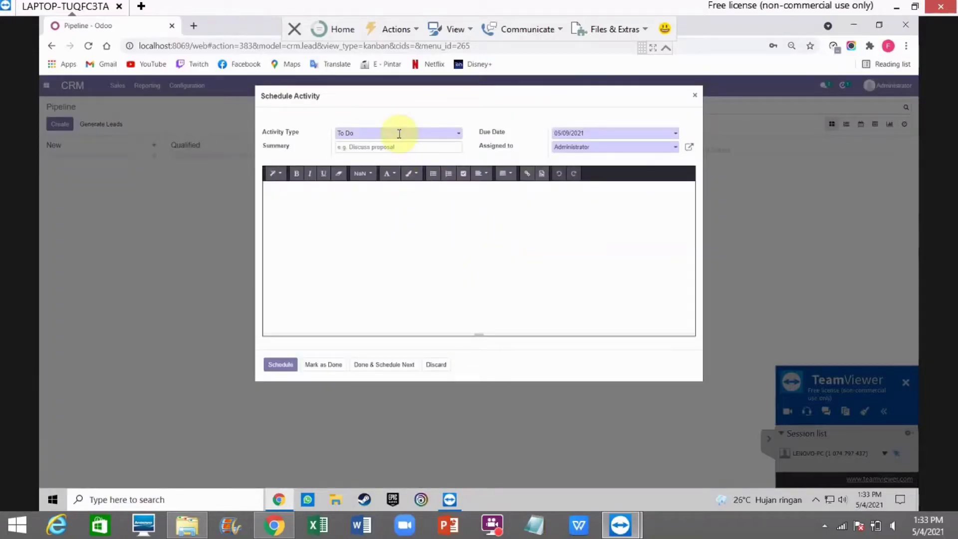
pyautogui.click(460, 134)
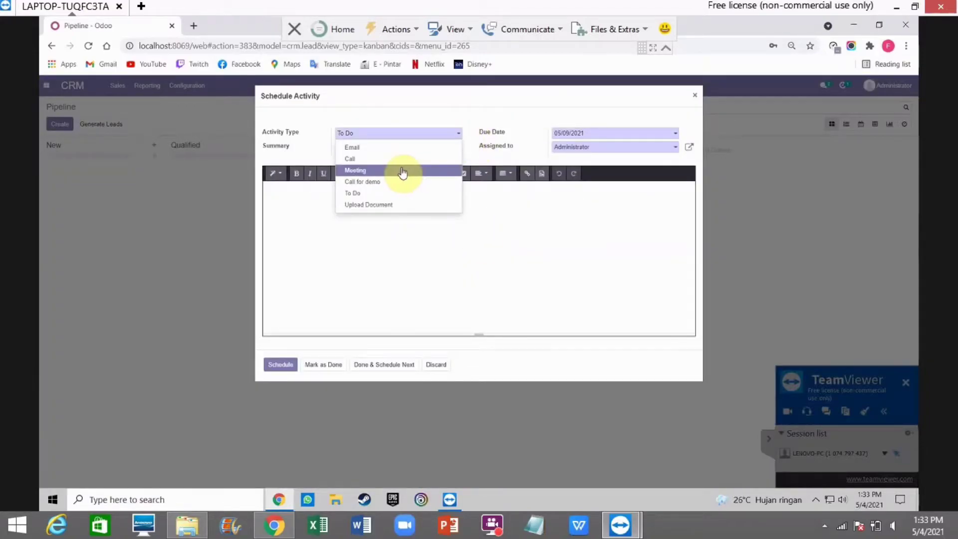
pyautogui.click(394, 169)
pyautogui.click(407, 147)
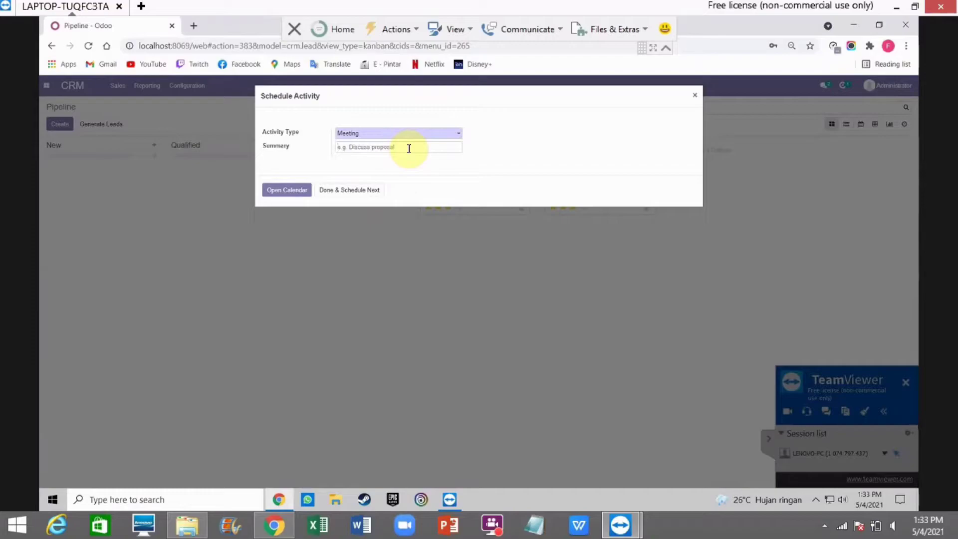
pyautogui.write('Men')
pyautogui.click(292, 195)
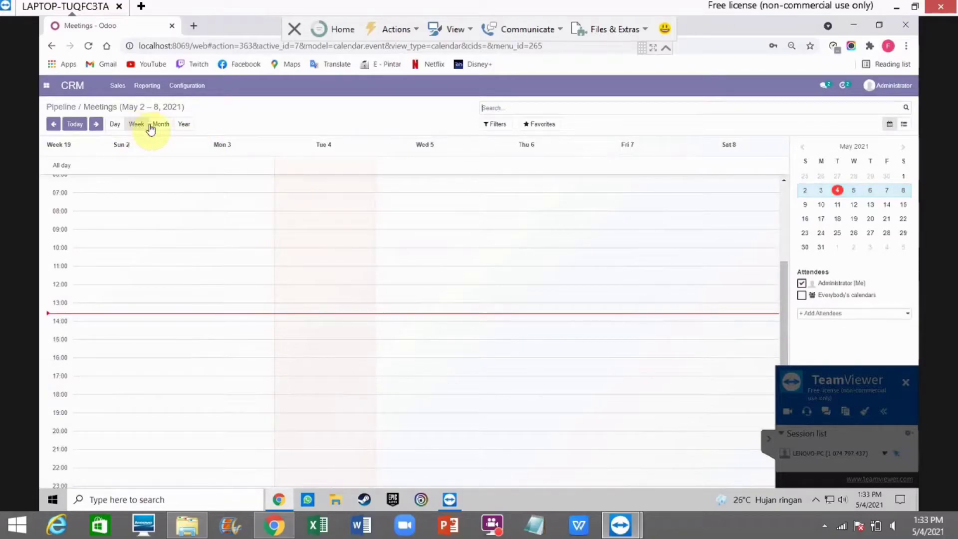
pyautogui.click(156, 125)
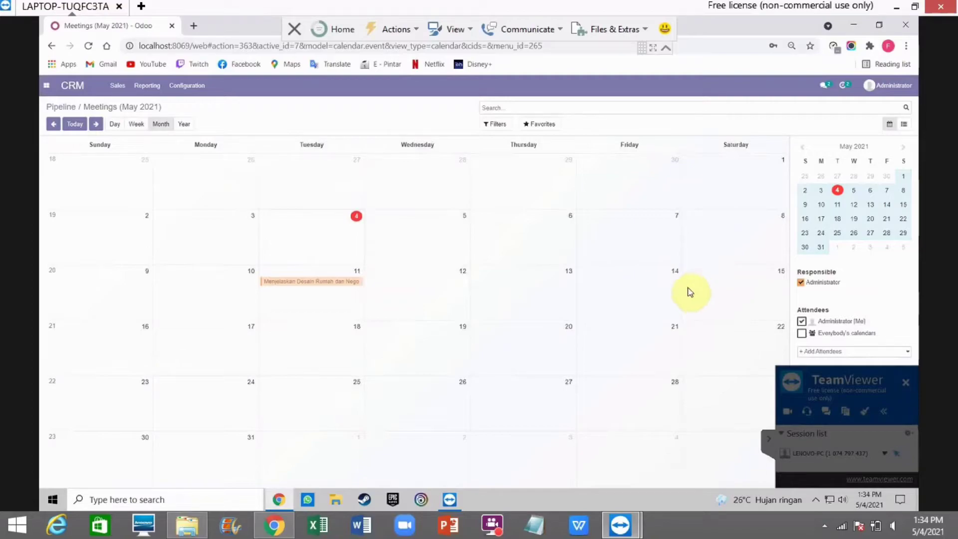
# Step: Book the meeting on Thursday 13 May 2021 and go back to the pipeline
pyautogui.click(543, 296)
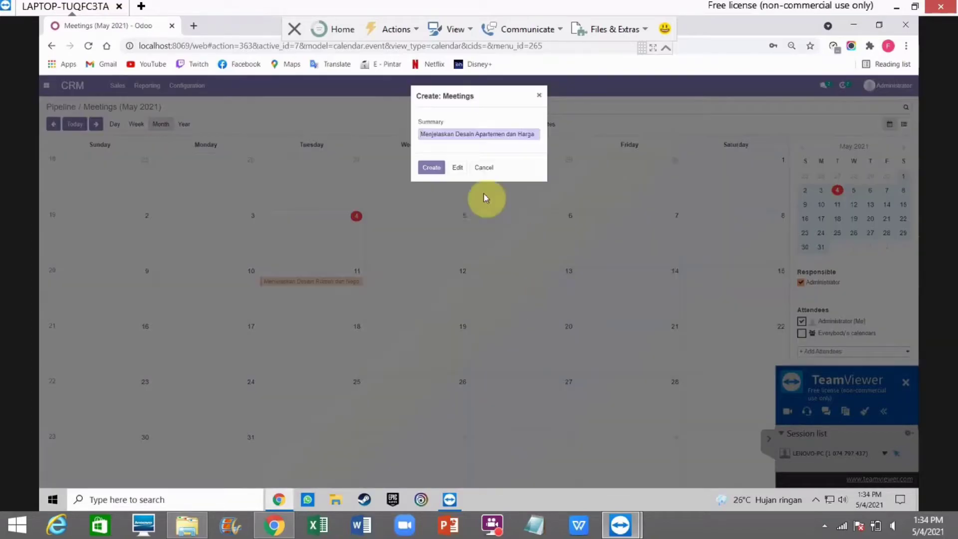
pyautogui.click(424, 167)
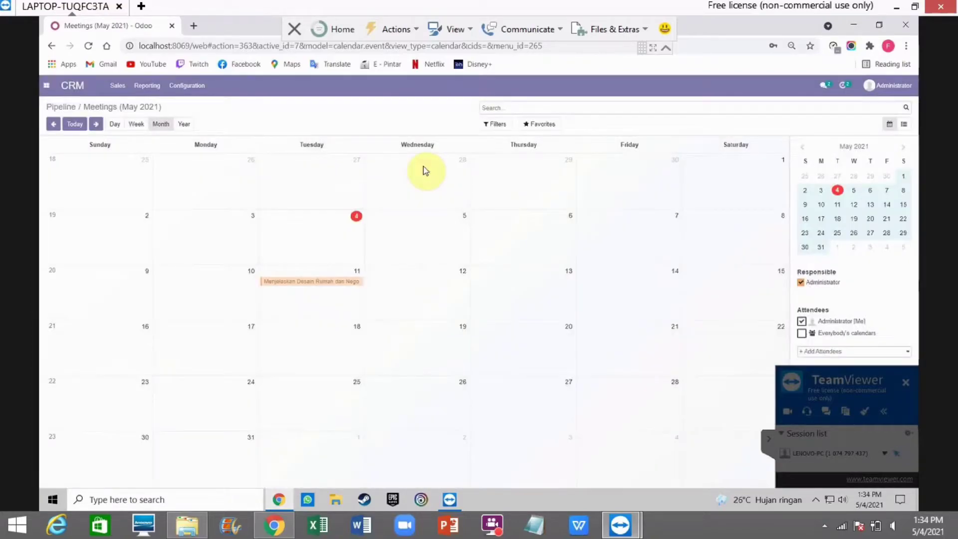
pyautogui.click(60, 108)
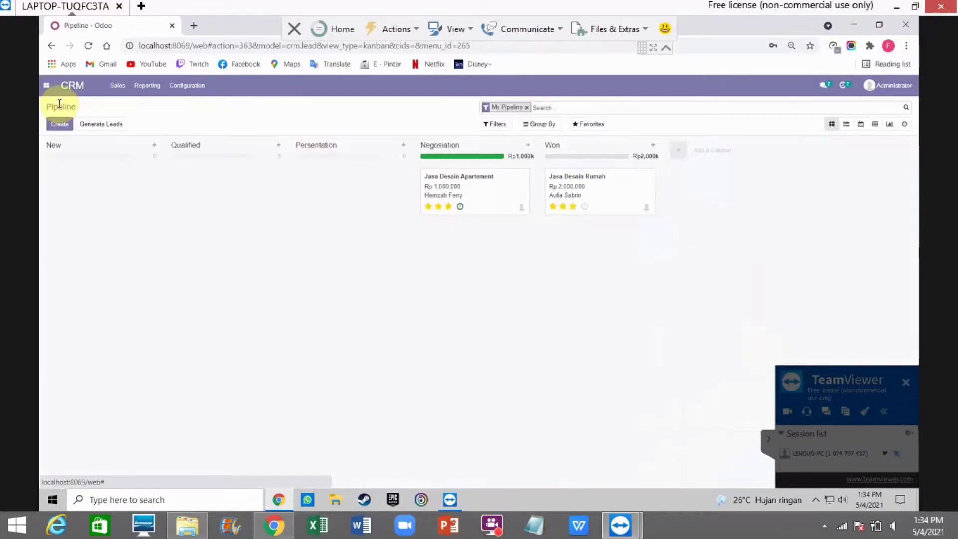
# Step: Mark the meeting activity done and drag Jasa Desain Apartement into the Won column
pyautogui.click(460, 207)
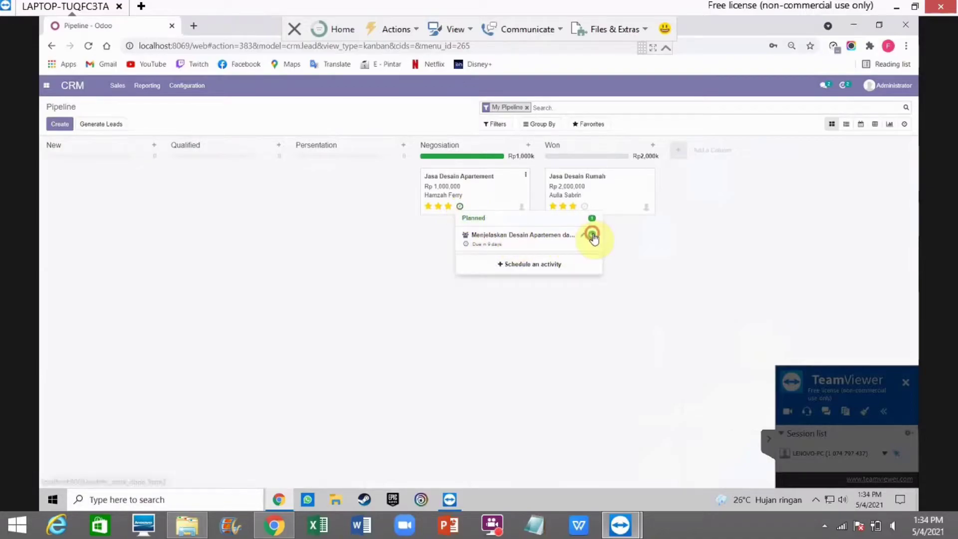
pyautogui.click(591, 235)
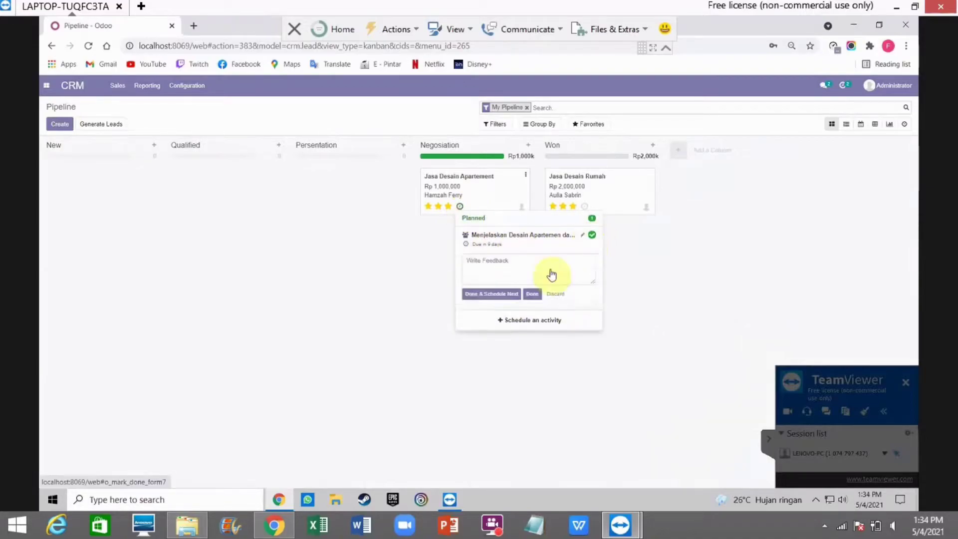
pyautogui.click(532, 297)
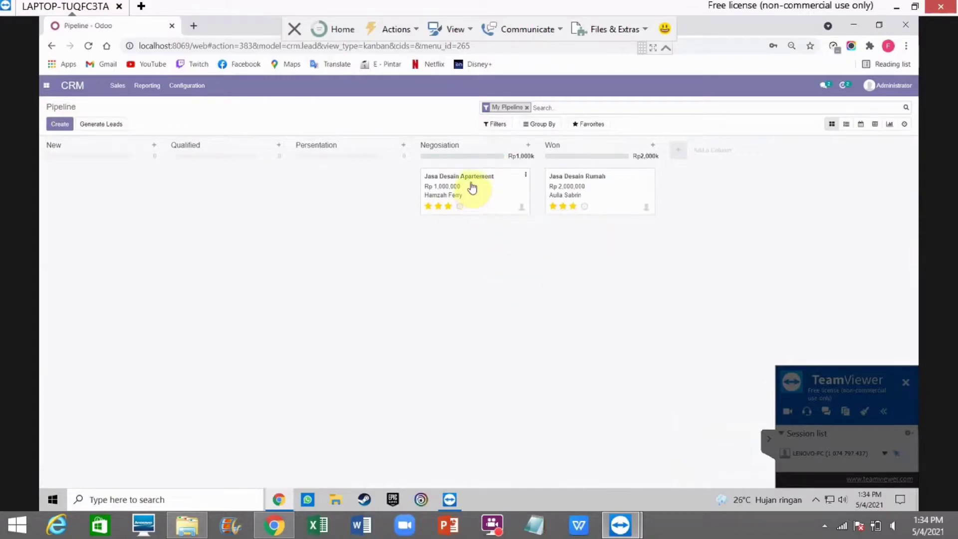
pyautogui.moveTo(473, 178); pyautogui.dragTo(612, 227)
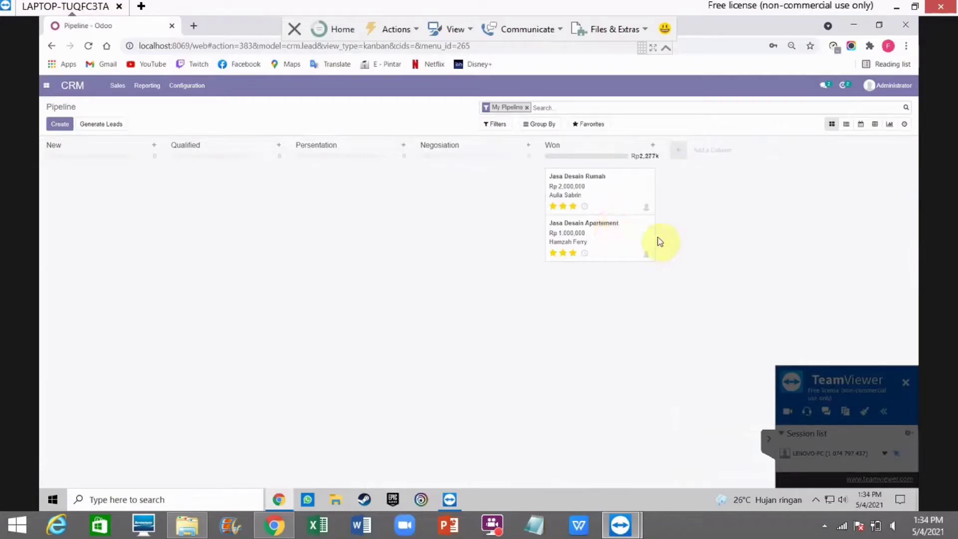
# Step: Open Jasa Desain Apartement, mark it Won at 100%, and save
pyautogui.click(649, 224)
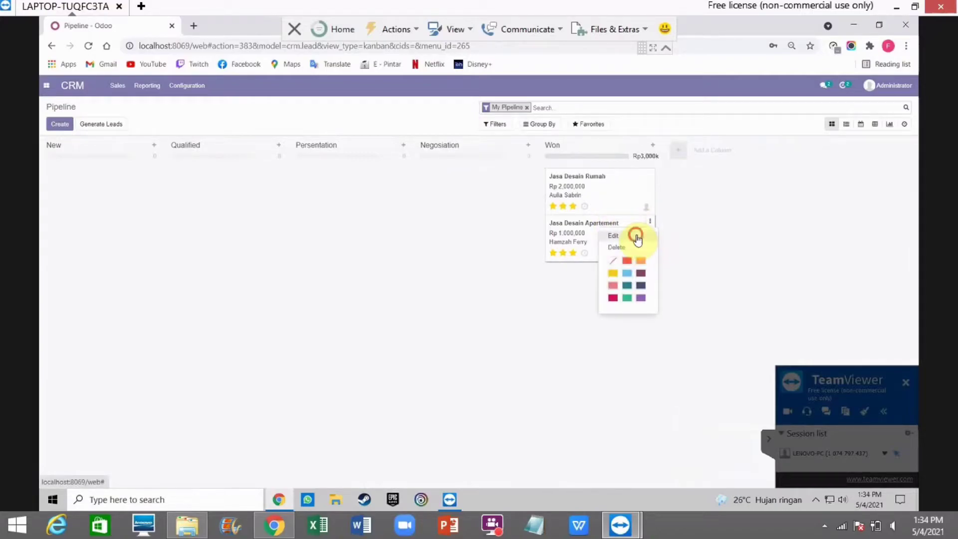
pyautogui.click(636, 240)
pyautogui.click(637, 240)
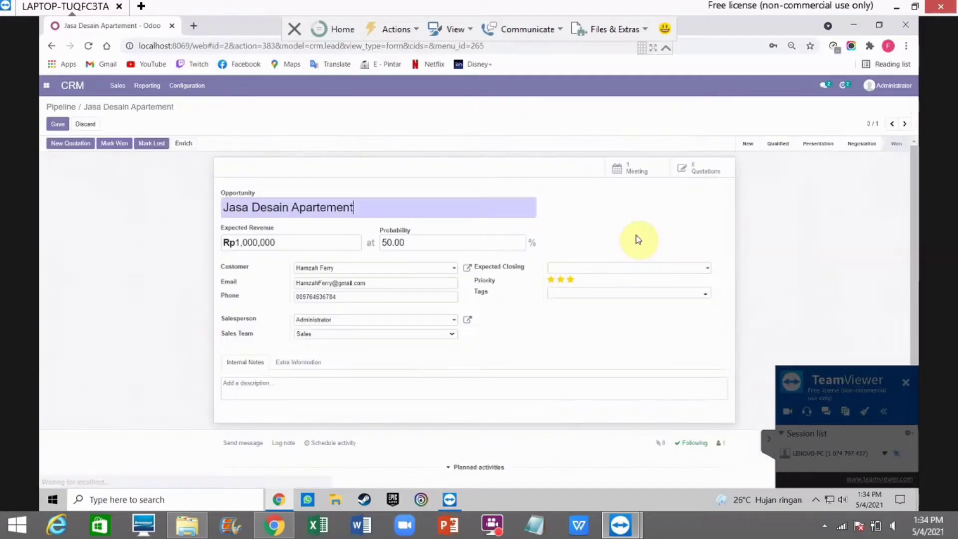
pyautogui.click(115, 144)
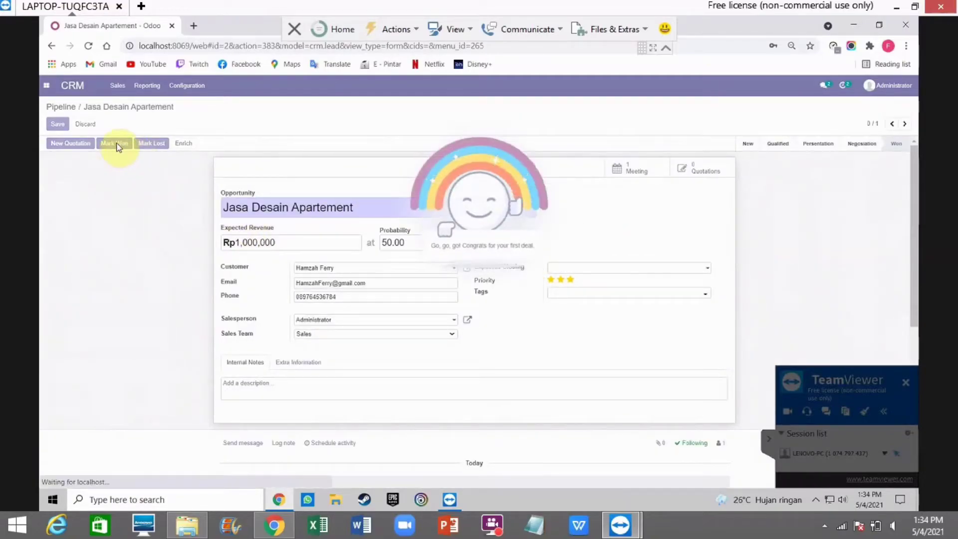
pyautogui.click(58, 125)
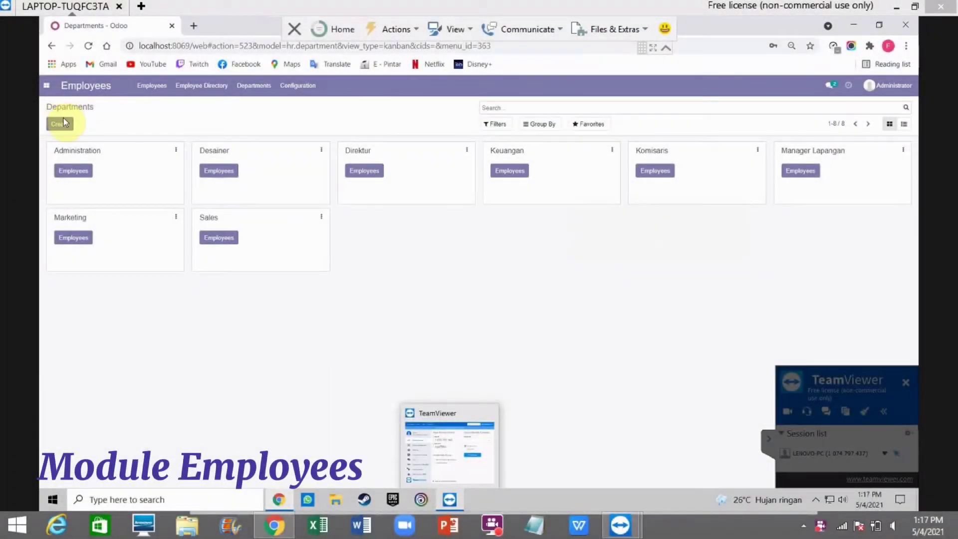
# Step: Create and save a 'Purchasing IT' department, then return to the Departments board
pyautogui.click(58, 124)
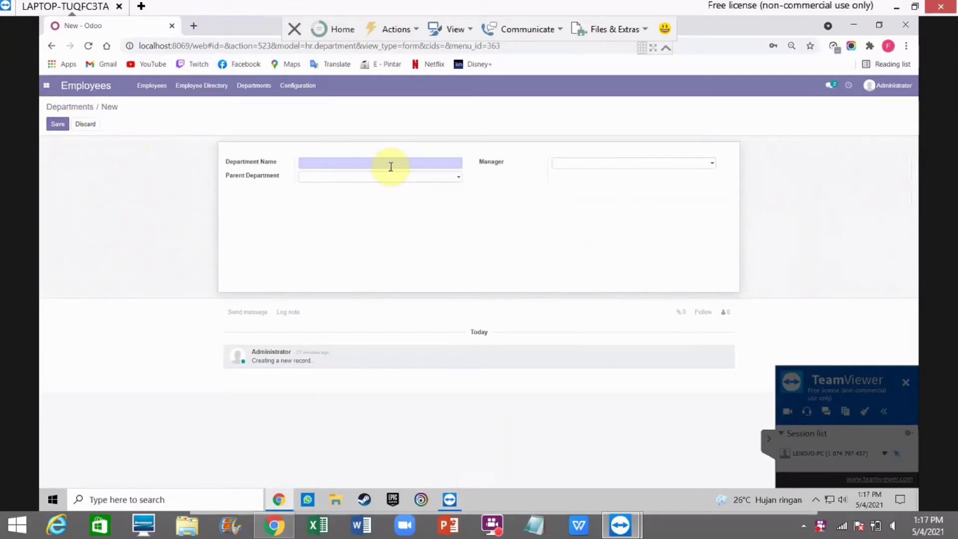
pyautogui.write('P')
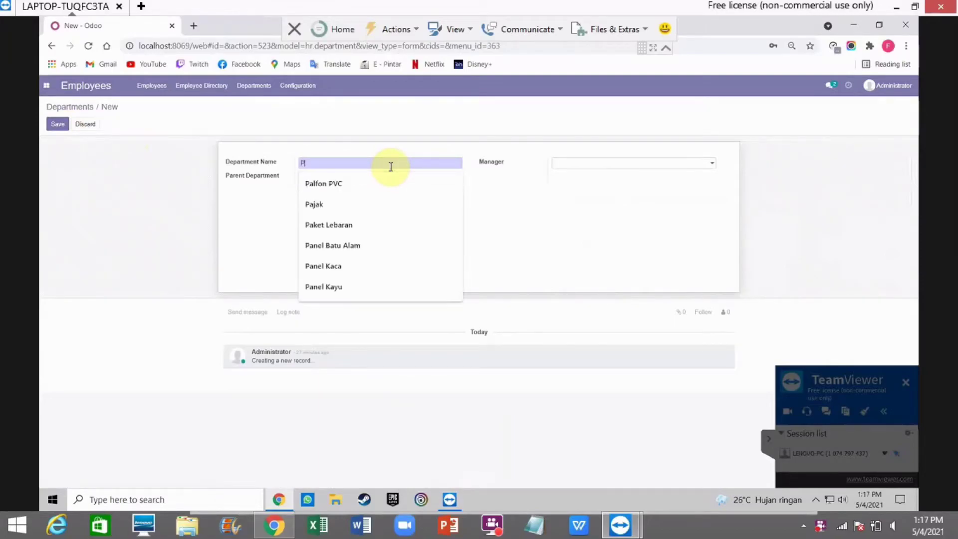
pyautogui.write('urcha')
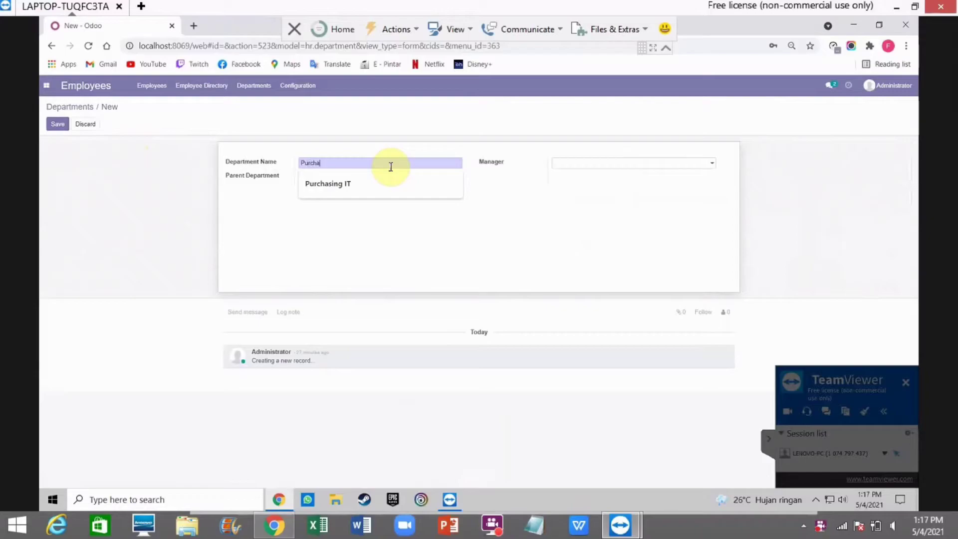
pyautogui.write('sing IT')
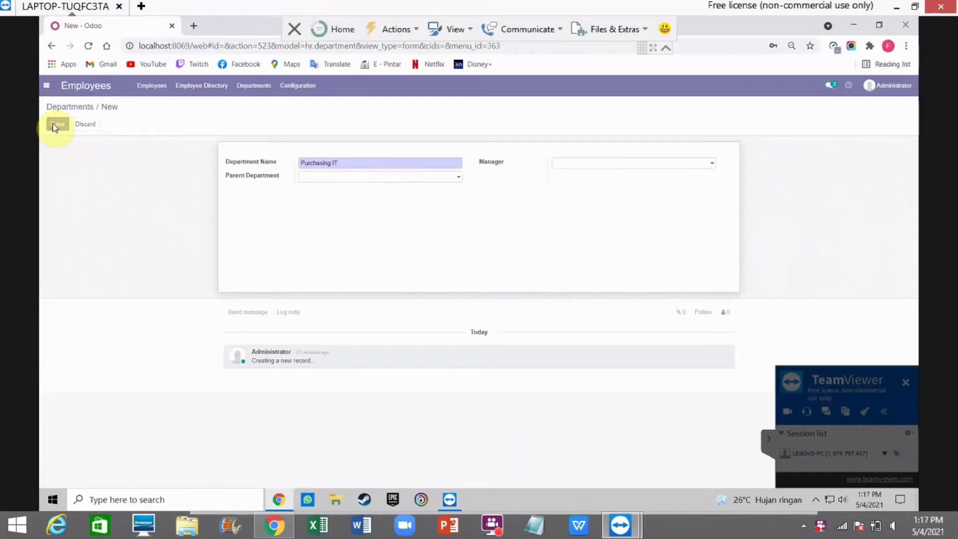
pyautogui.click(56, 124)
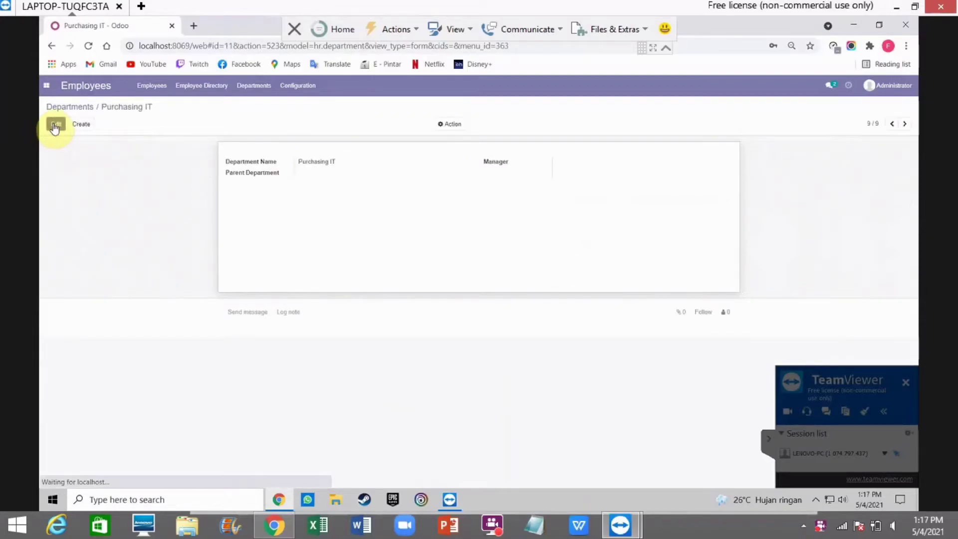
pyautogui.click(75, 108)
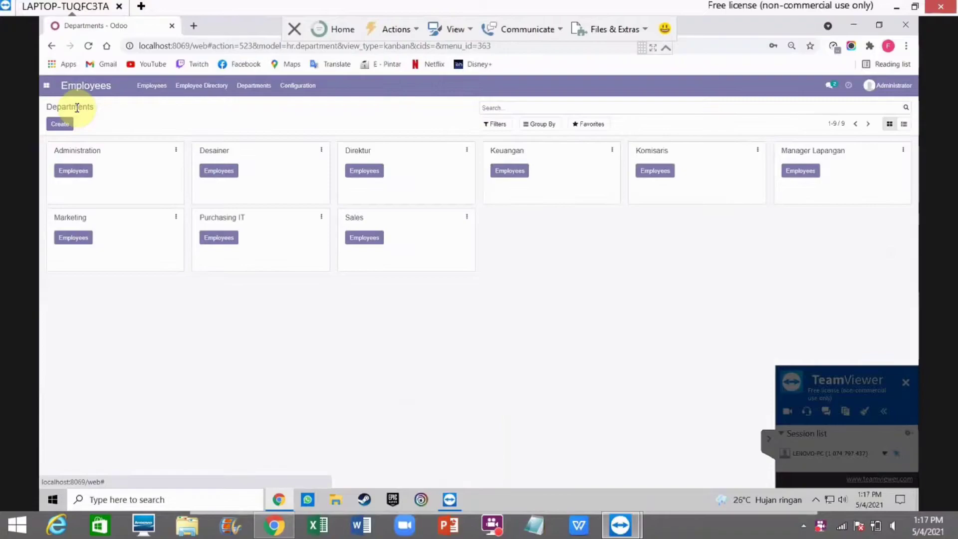
# Step: Create a Purchasing IT employee with job position 'Belanja Kebutuhan Proyek' and tag Rytama Interiors, then save
pyautogui.click(229, 241)
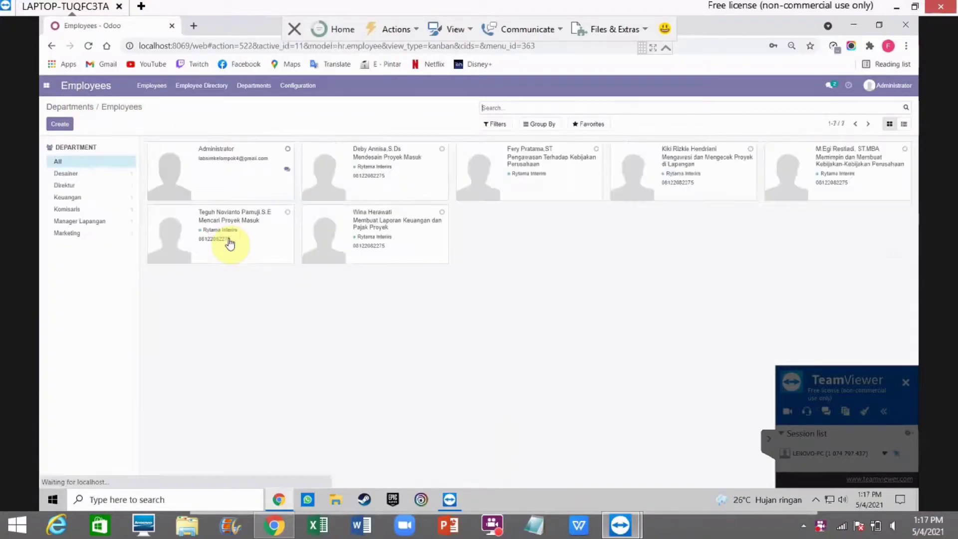
pyautogui.click(61, 124)
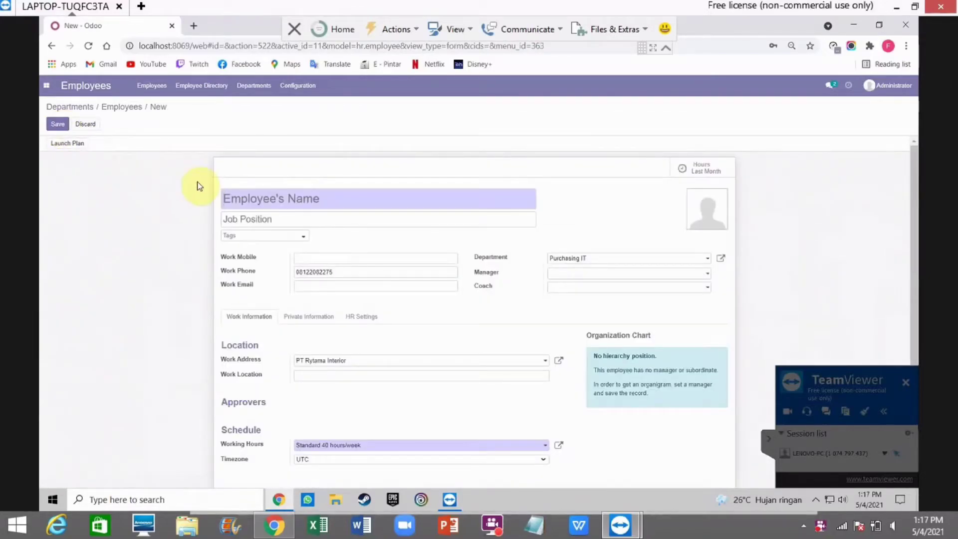
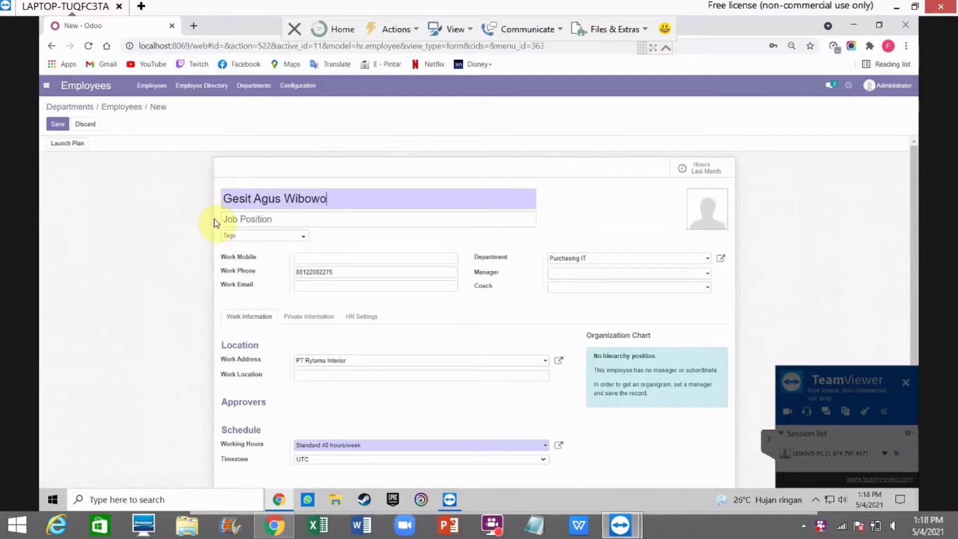
pyautogui.click(256, 217)
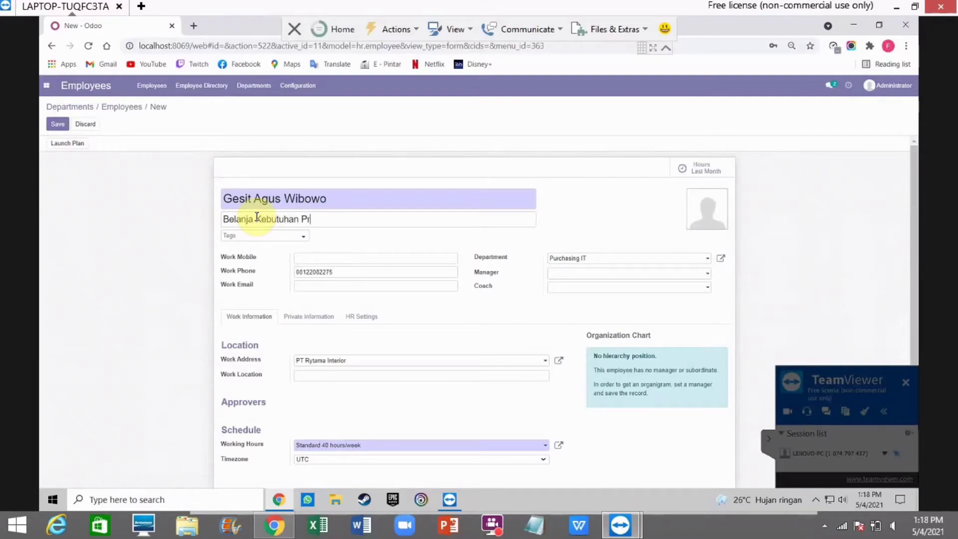
pyautogui.click(235, 237)
pyautogui.click(249, 258)
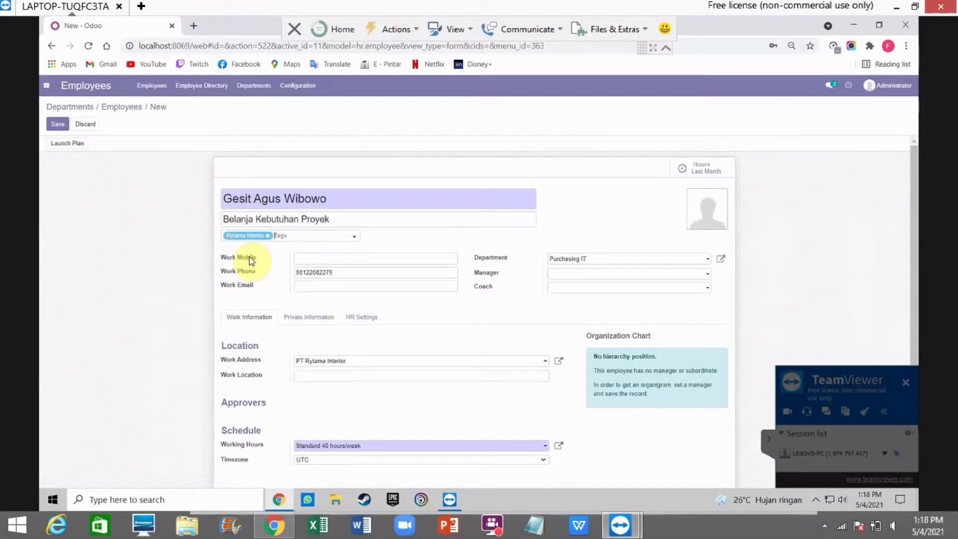
pyautogui.click(59, 125)
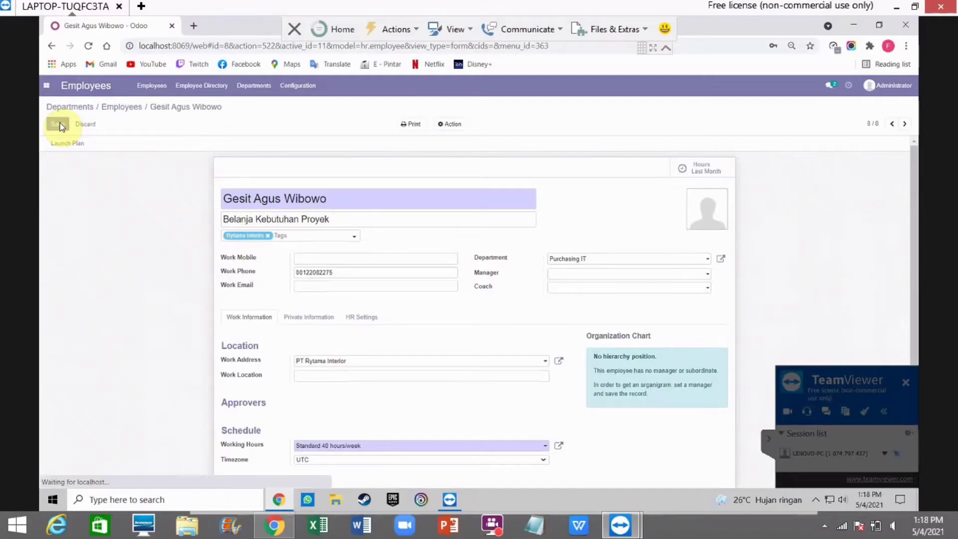
pyautogui.scroll(-1, 343, 249)
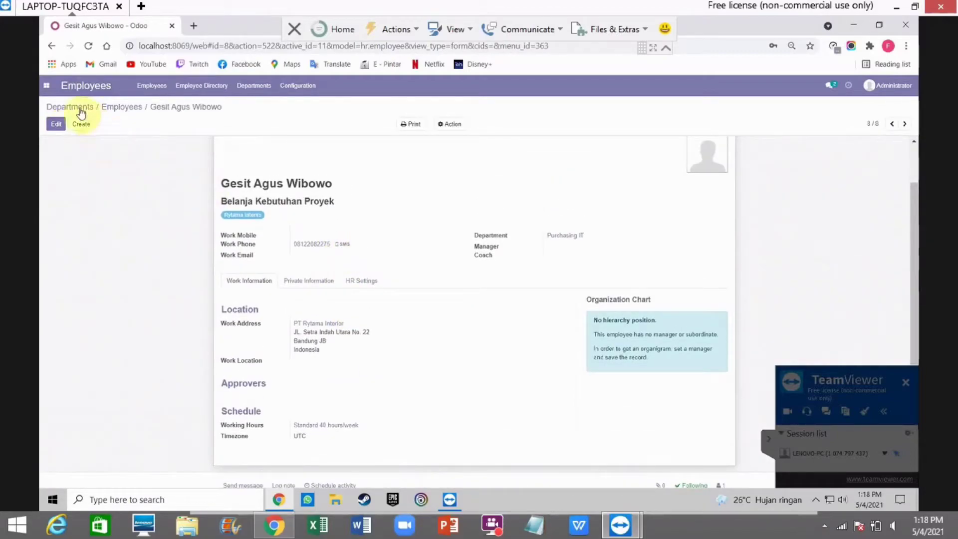
# Step: Review the Komisaris department's employee record
pyautogui.click(77, 107)
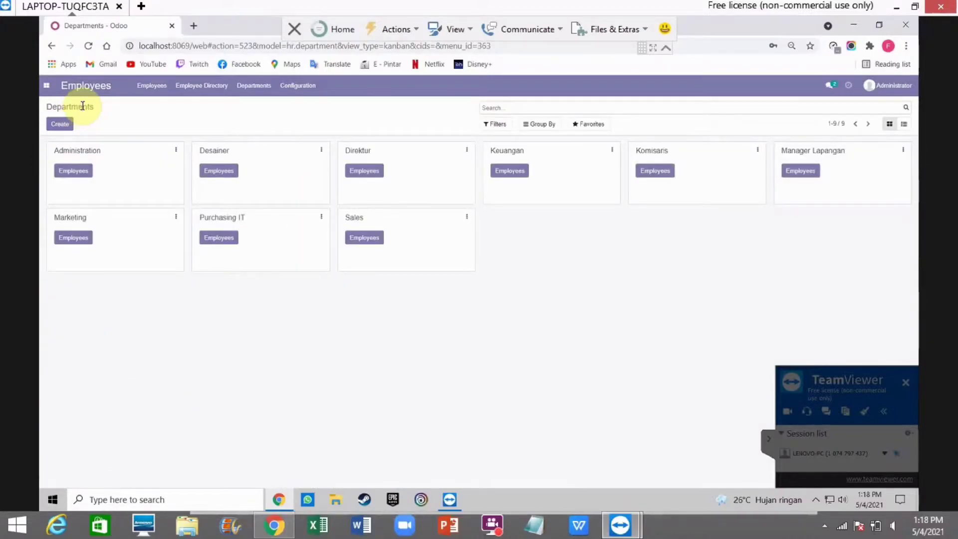
pyautogui.click(657, 172)
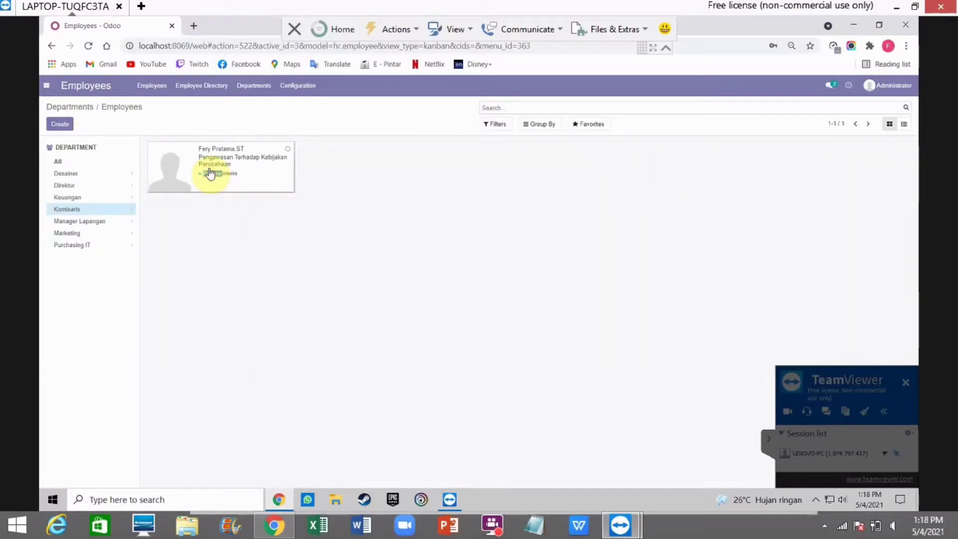
pyautogui.click(242, 168)
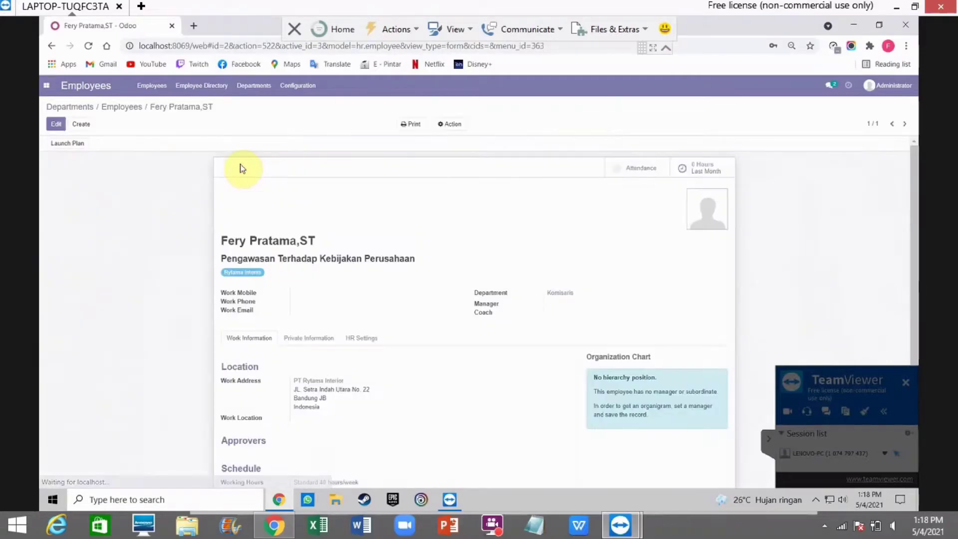
pyautogui.scroll(-3, 321, 235)
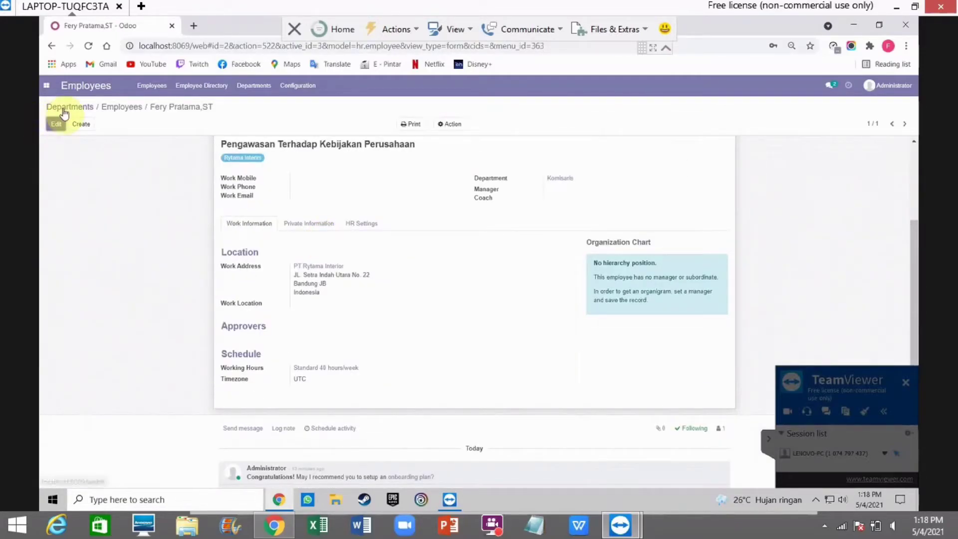
pyautogui.click(63, 108)
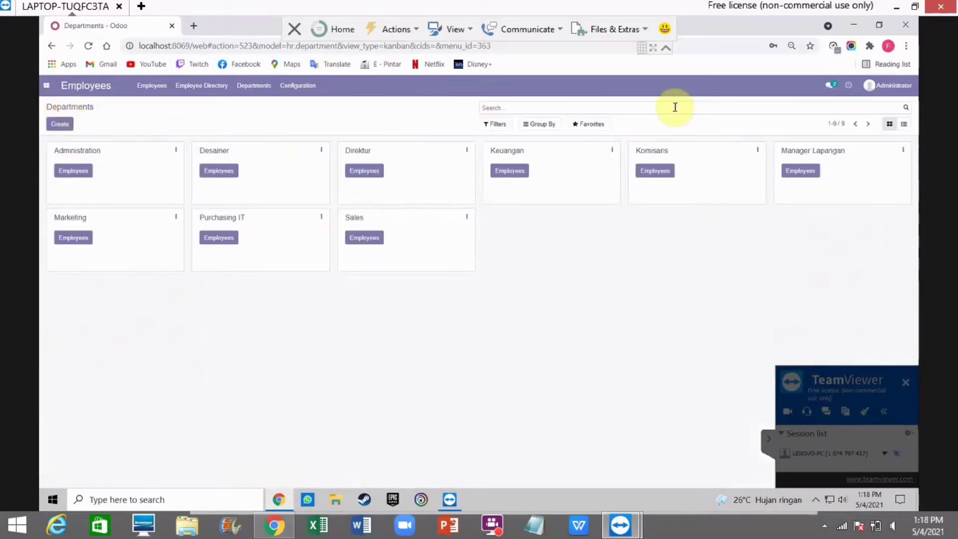
# Step: Review the Direktur department's employee record
pyautogui.click(372, 175)
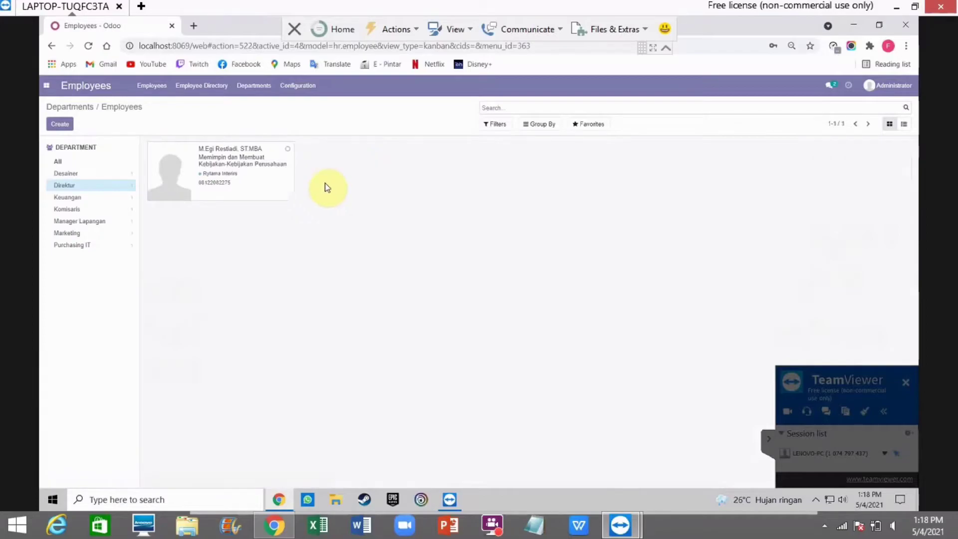
pyautogui.click(231, 163)
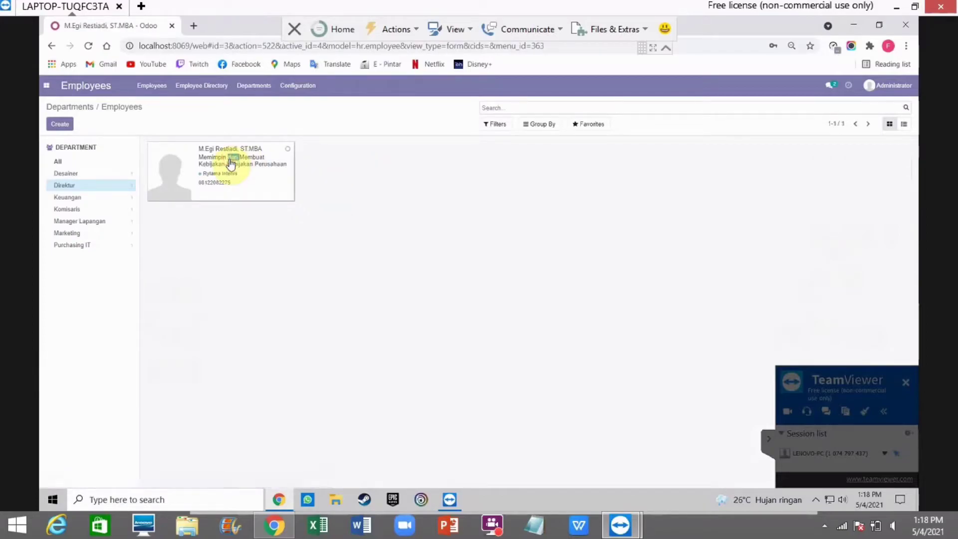
pyautogui.scroll(-3, 274, 202)
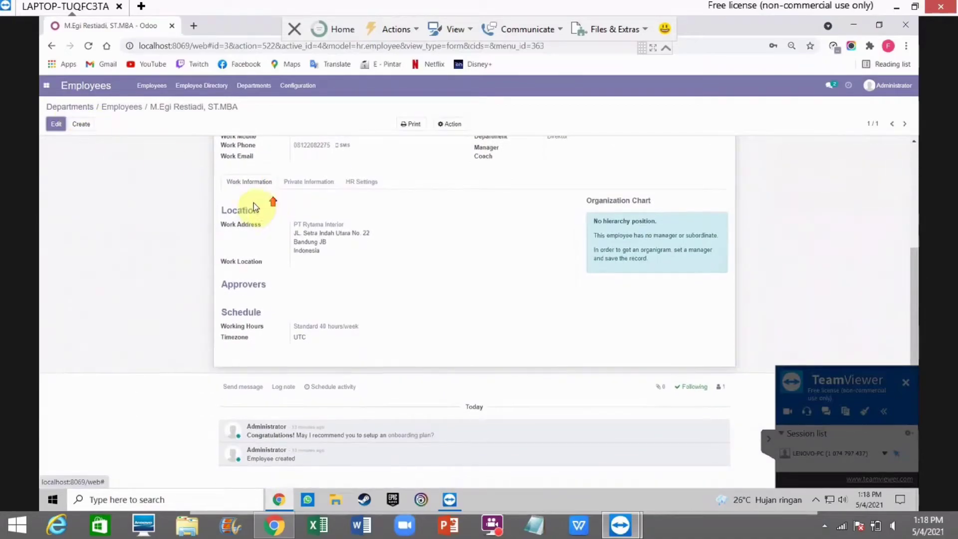
pyautogui.scroll(3, 253, 203)
pyautogui.click(77, 105)
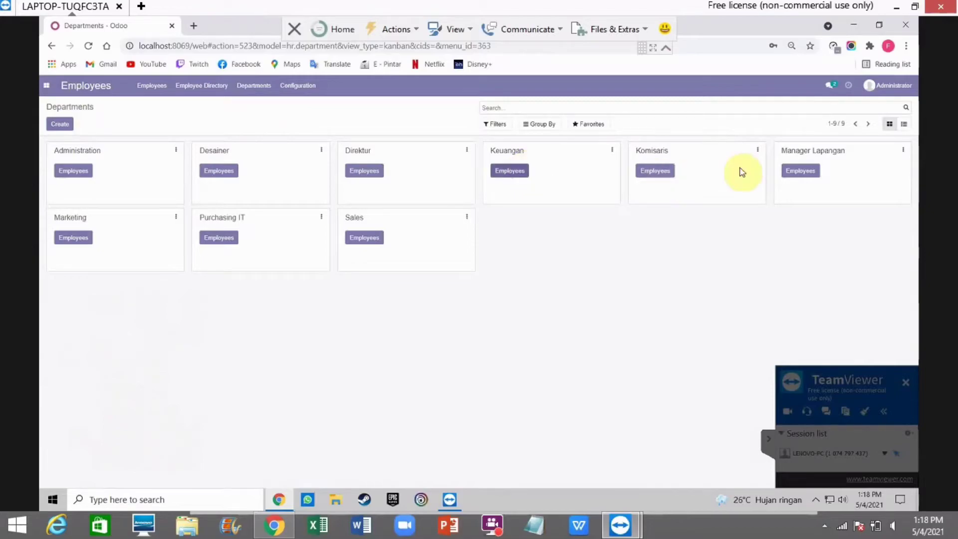
# Step: Review the Manager Lapangan department's employee record and return to Departments
pyautogui.click(801, 174)
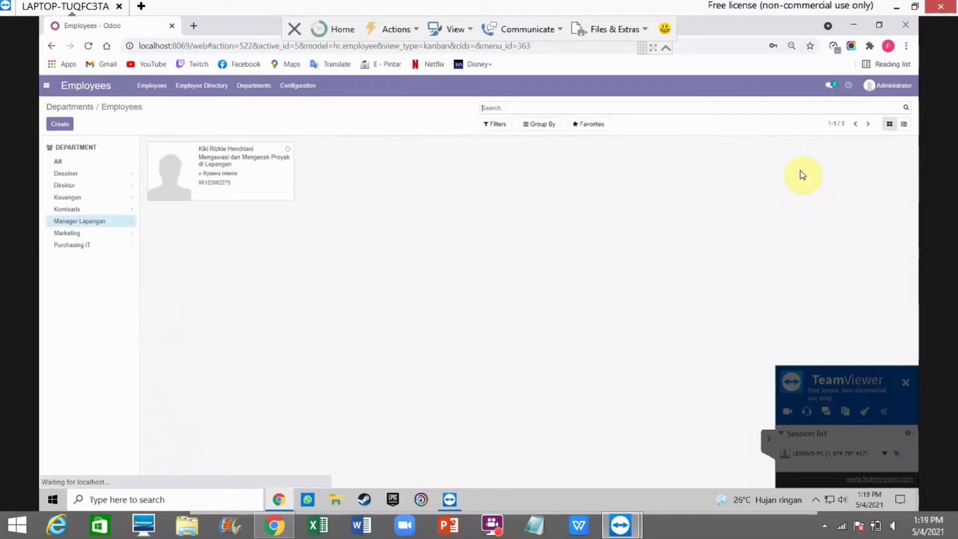
pyautogui.doubleClick(233, 172)
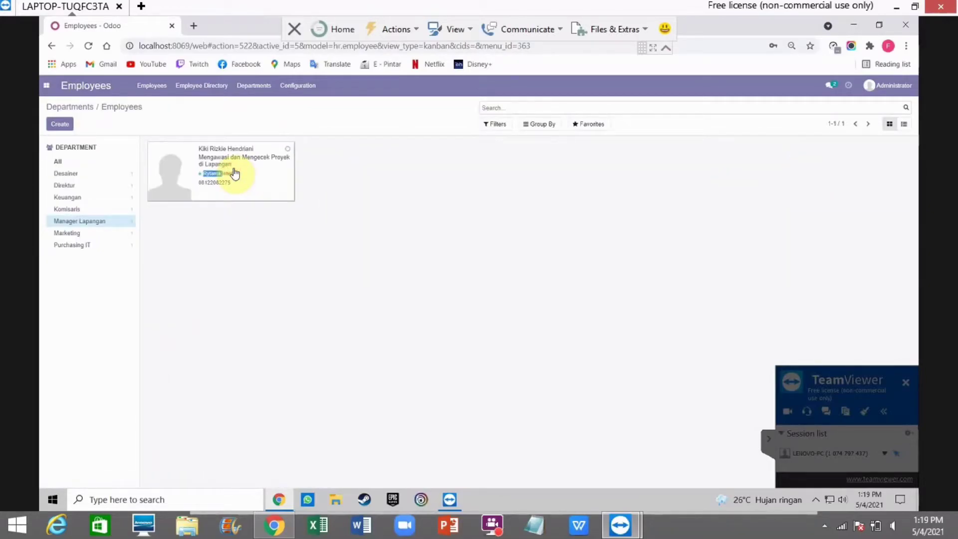
pyautogui.click(235, 173)
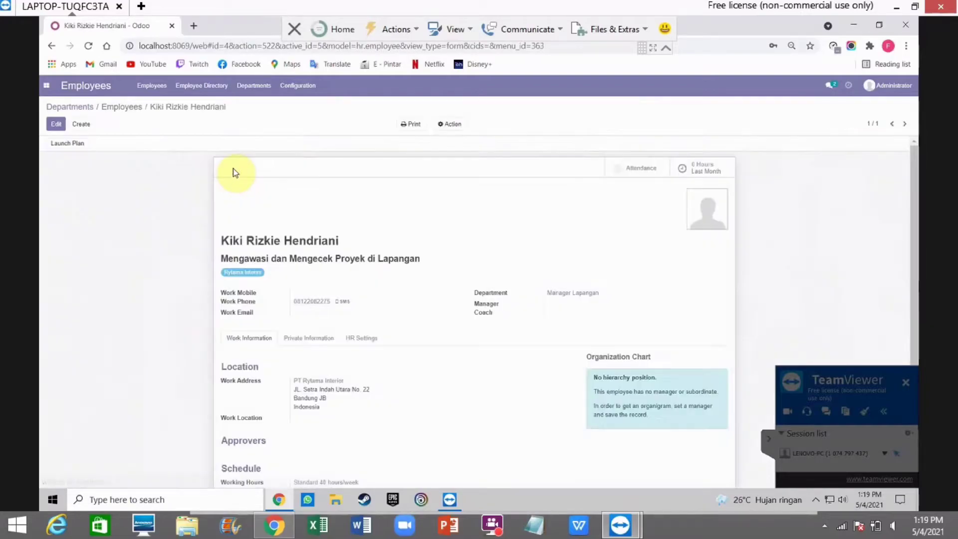
pyautogui.scroll(-3, 287, 210)
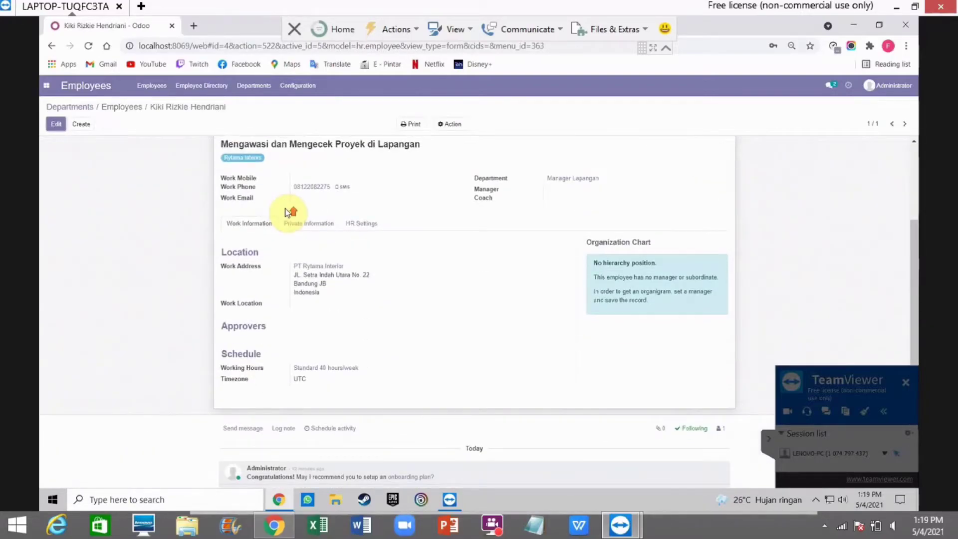
pyautogui.scroll(3, 289, 209)
pyautogui.click(73, 107)
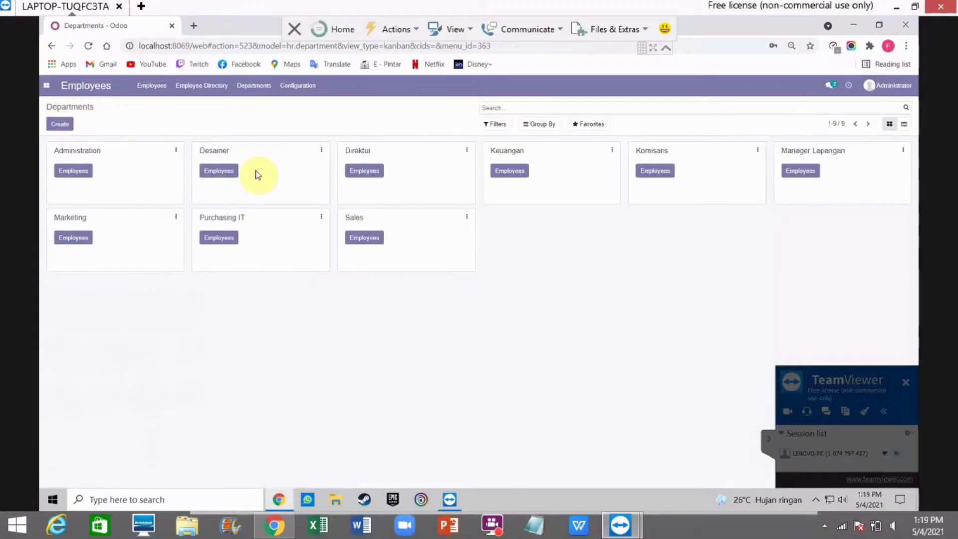
pyautogui.click(507, 172)
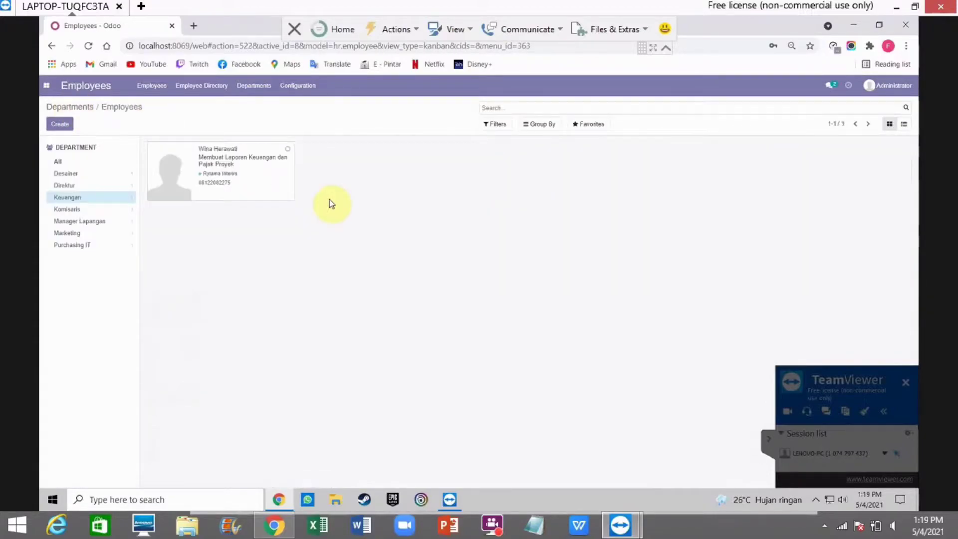
pyautogui.click(245, 186)
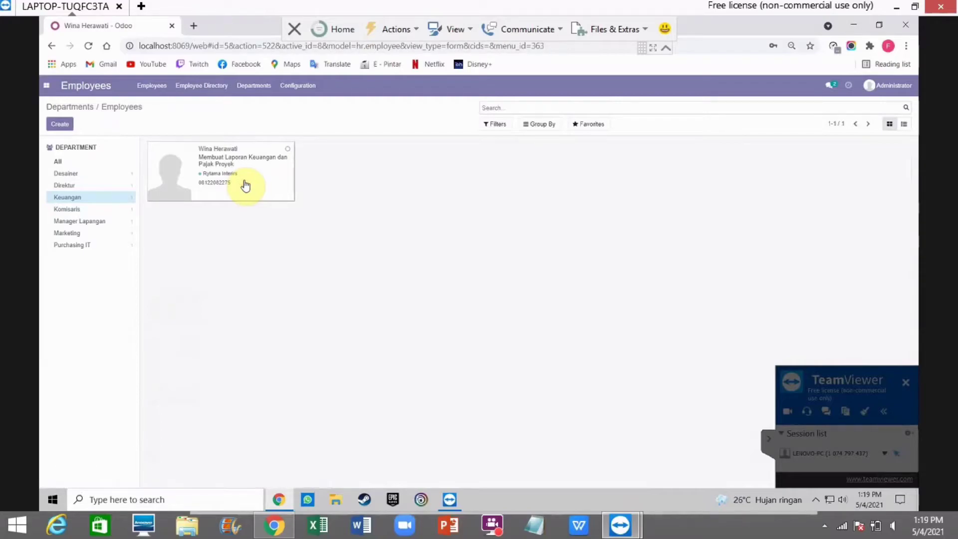
pyautogui.scroll(-3, 337, 267)
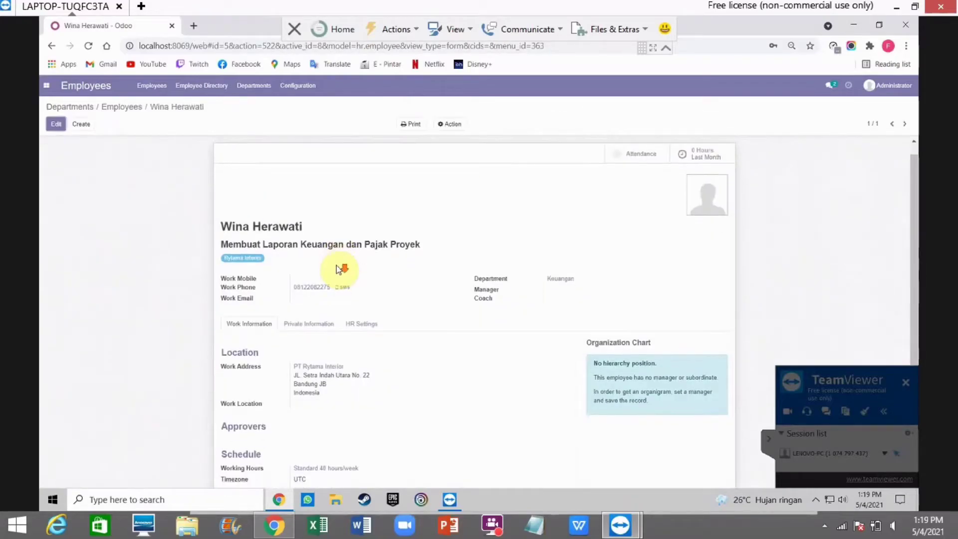
pyautogui.scroll(-1, 336, 266)
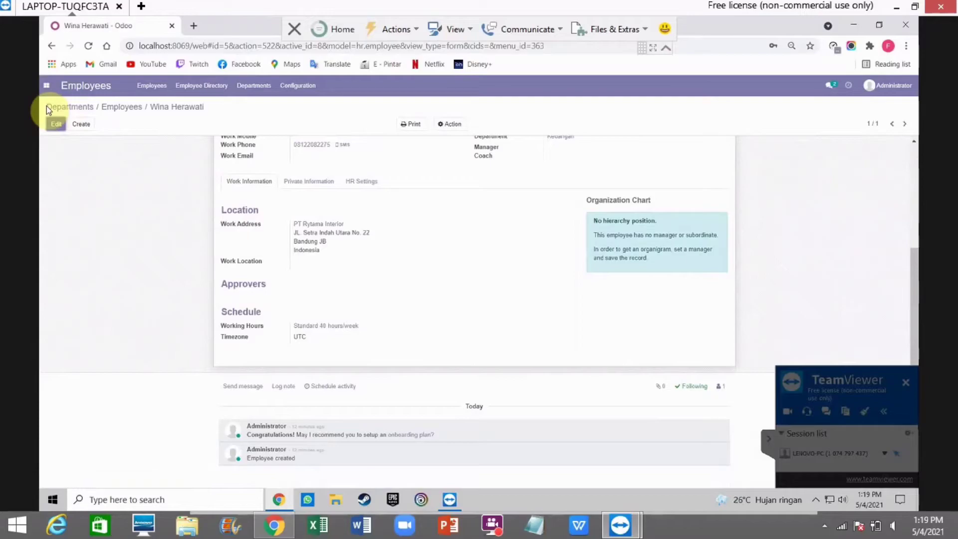
pyautogui.click(58, 108)
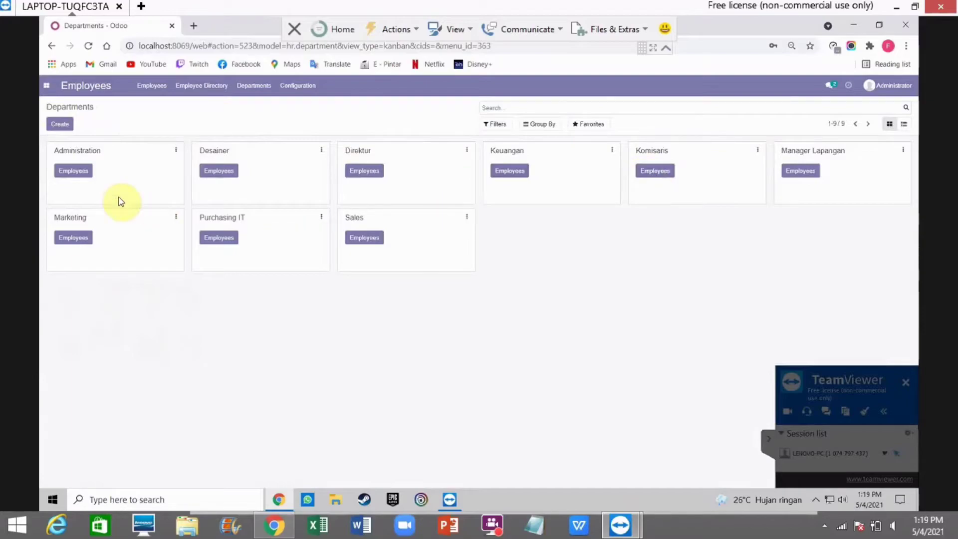
pyautogui.click(227, 173)
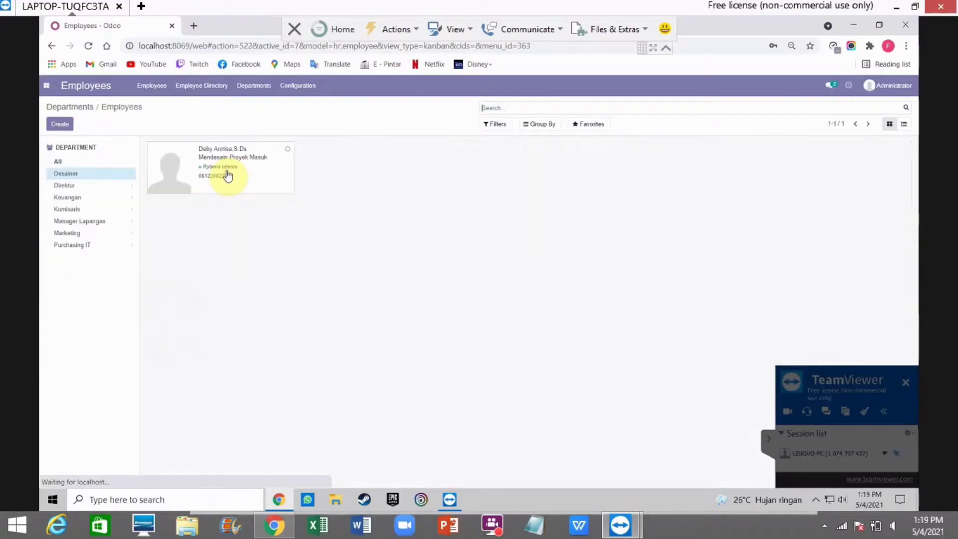
pyautogui.doubleClick(227, 174)
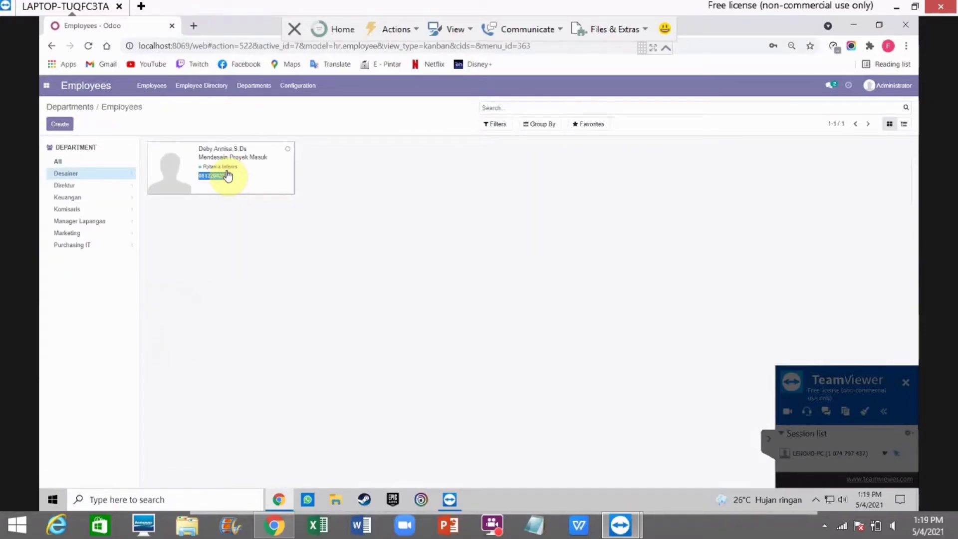
pyautogui.click(227, 175)
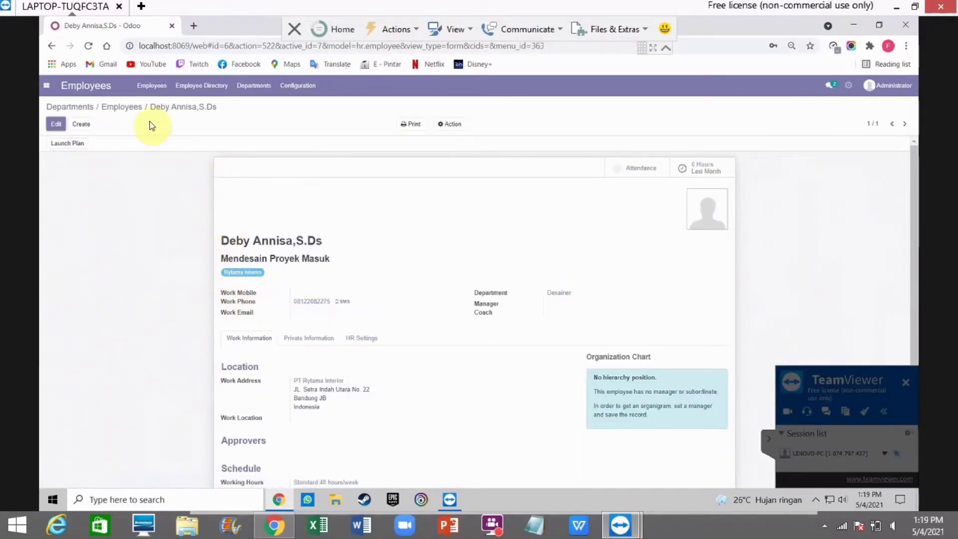
pyautogui.scroll(-3, 224, 250)
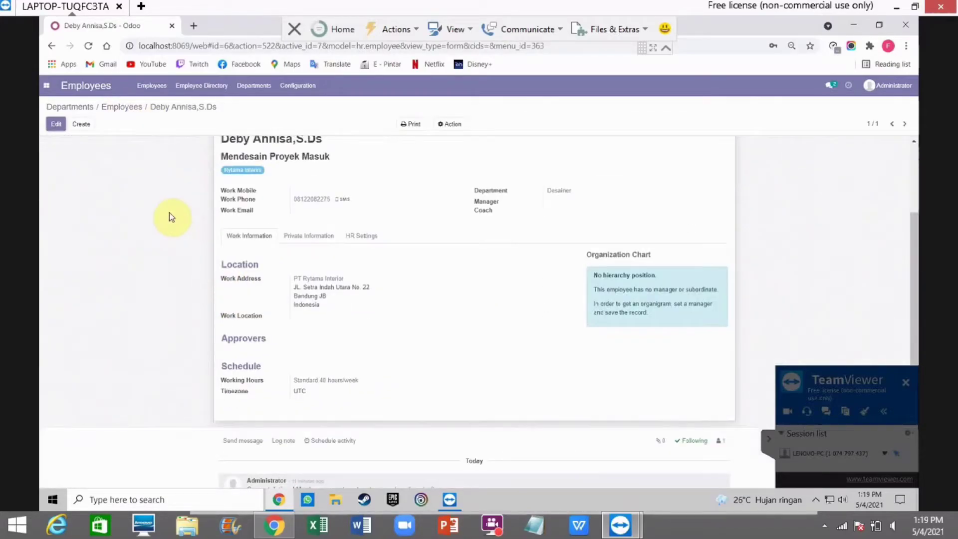
pyautogui.click(82, 108)
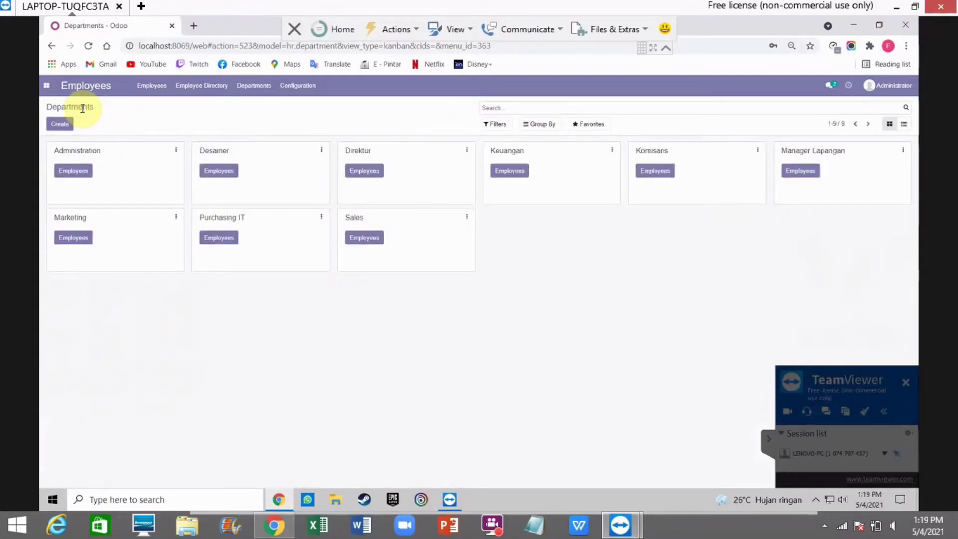
pyautogui.click(84, 242)
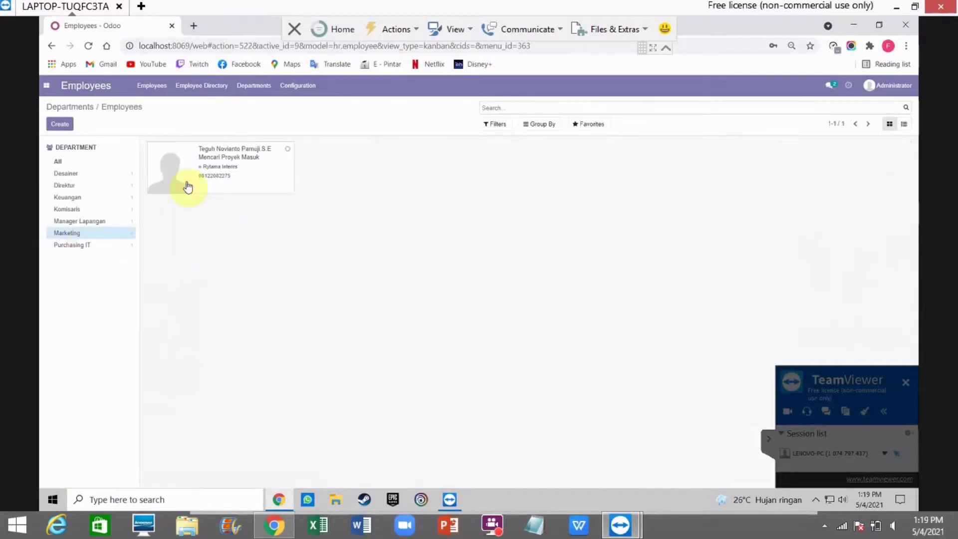
pyautogui.click(205, 167)
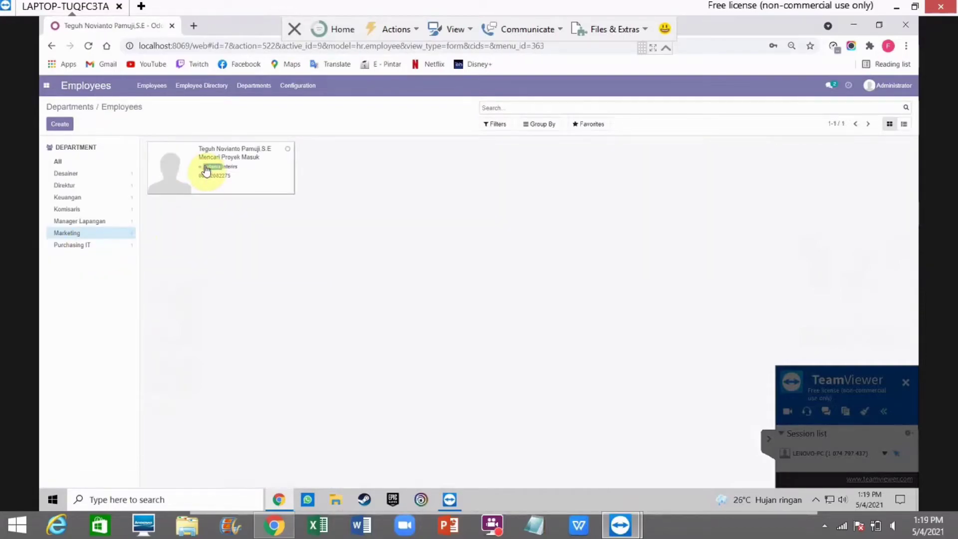
pyautogui.scroll(-3, 411, 226)
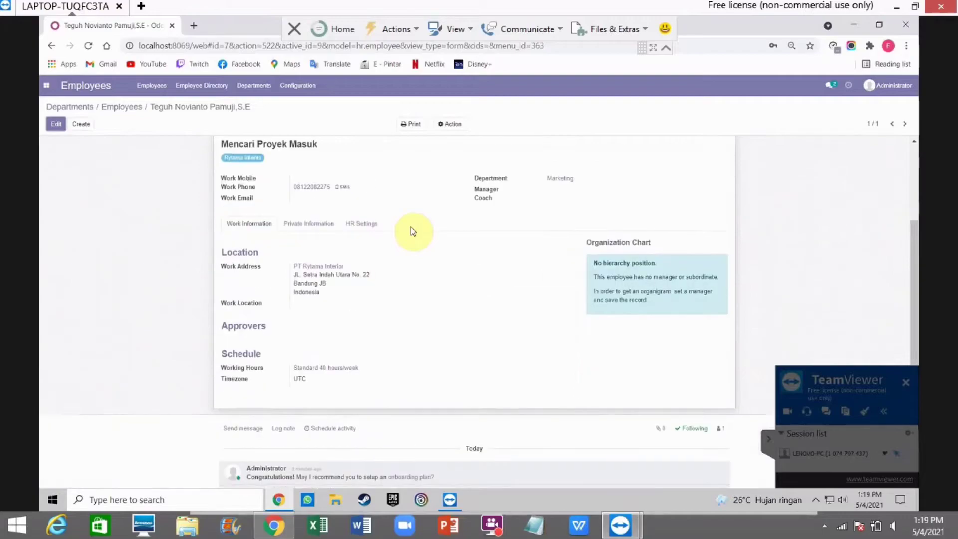
pyautogui.click(82, 106)
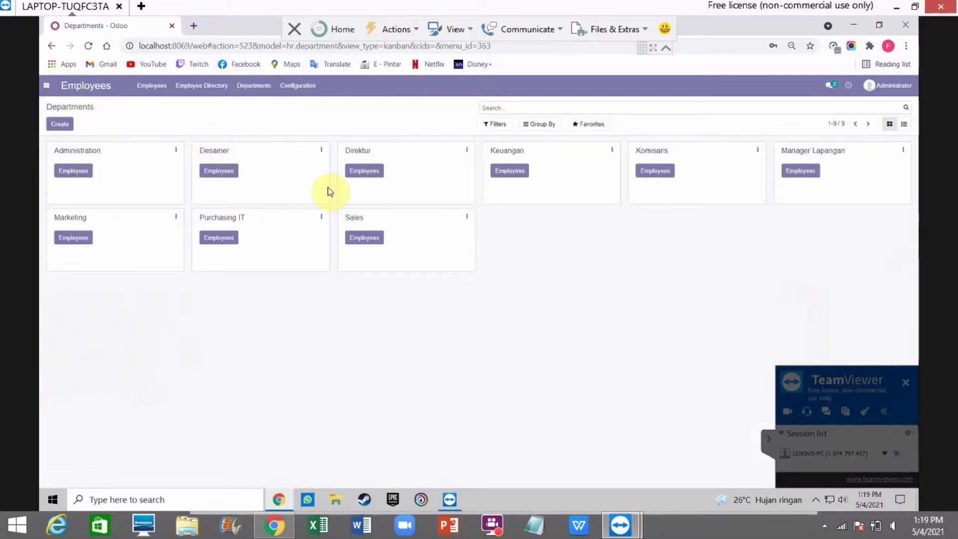
pyautogui.click(223, 242)
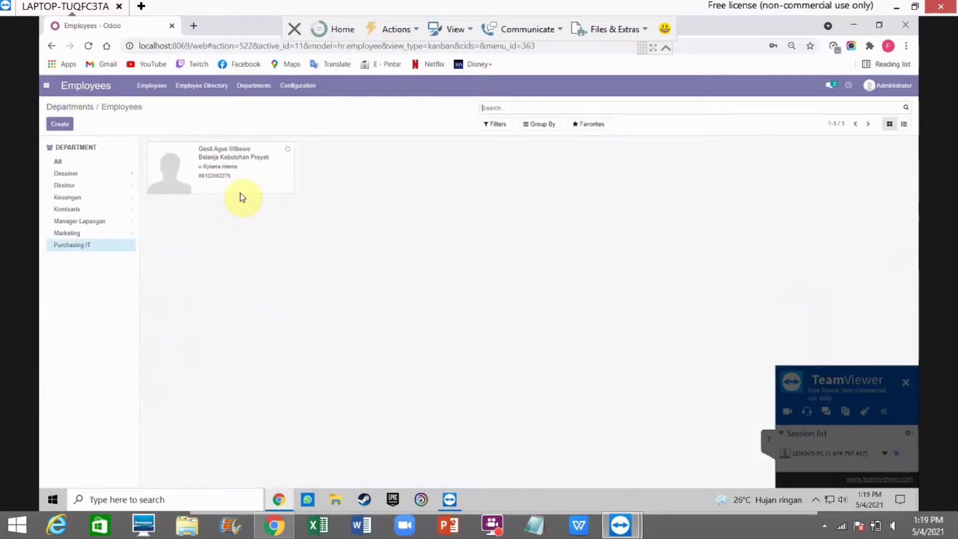
pyautogui.click(228, 155)
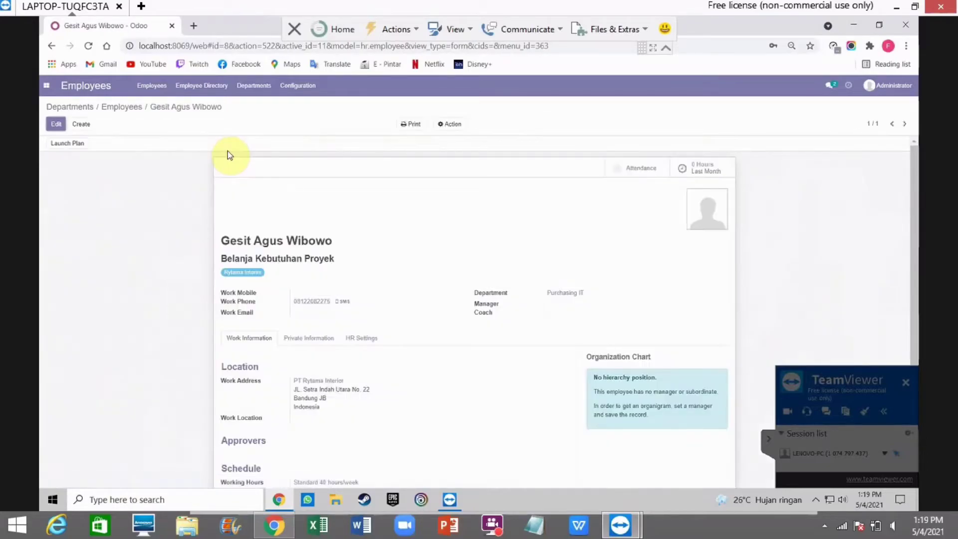
pyautogui.scroll(-1, 306, 192)
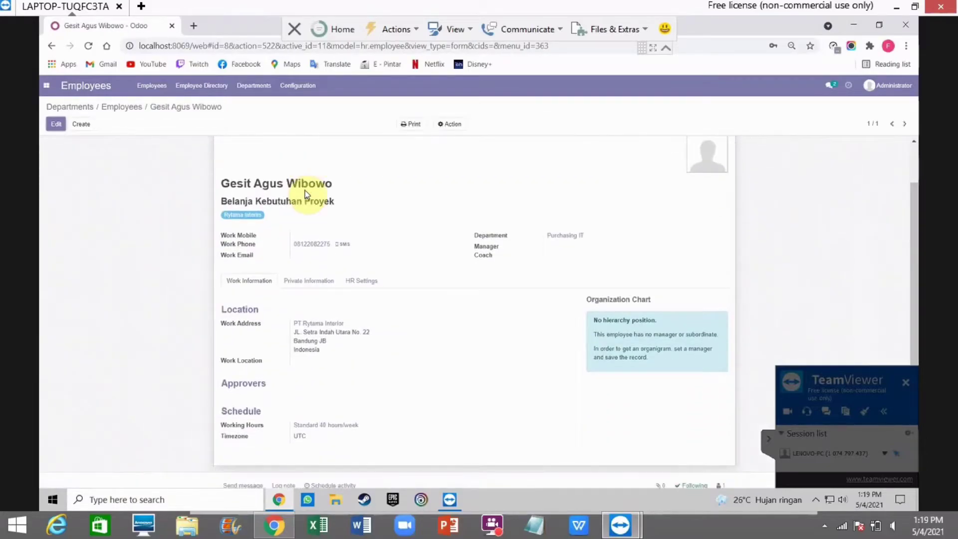
pyautogui.click(261, 92)
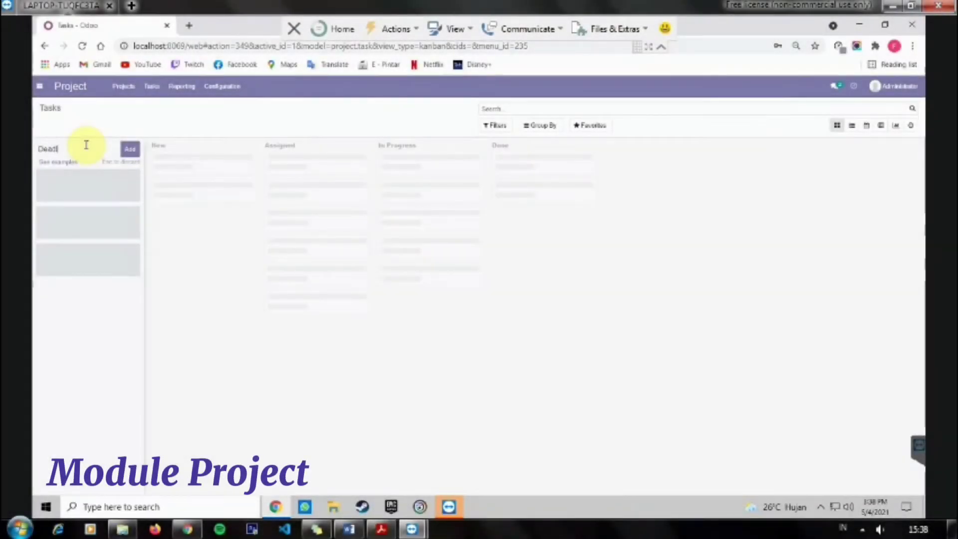
# Step: Add a Deadline stage and quick-create a 'Design Taman' task assigned to Administrator
pyautogui.write('ine')
pyautogui.click(130, 149)
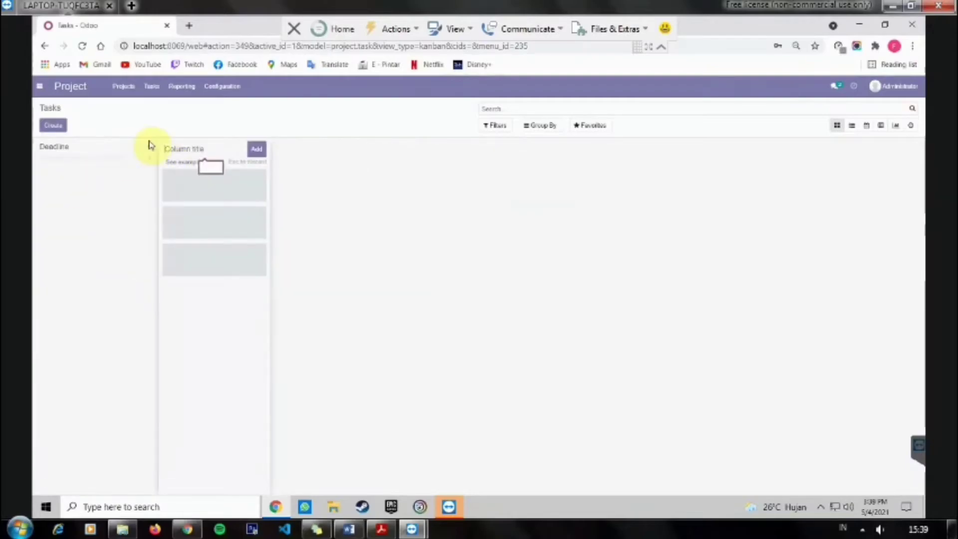
pyautogui.click(149, 146)
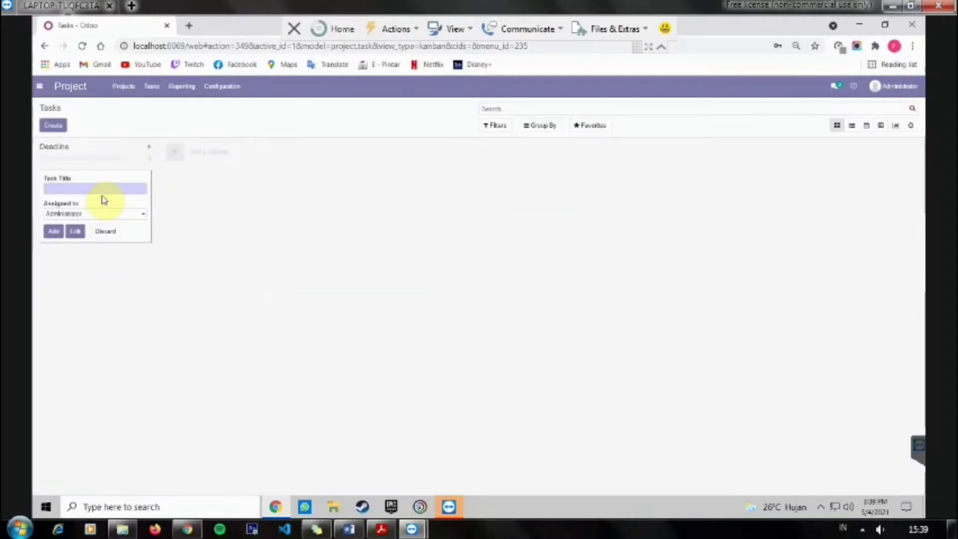
pyautogui.write('Design Taman')
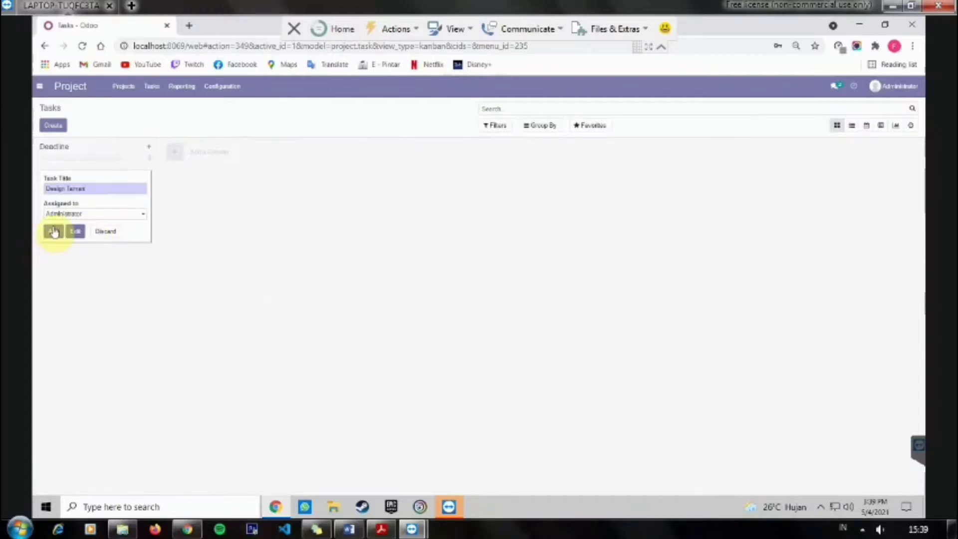
pyautogui.click(86, 214)
pyautogui.click(76, 230)
pyautogui.click(54, 232)
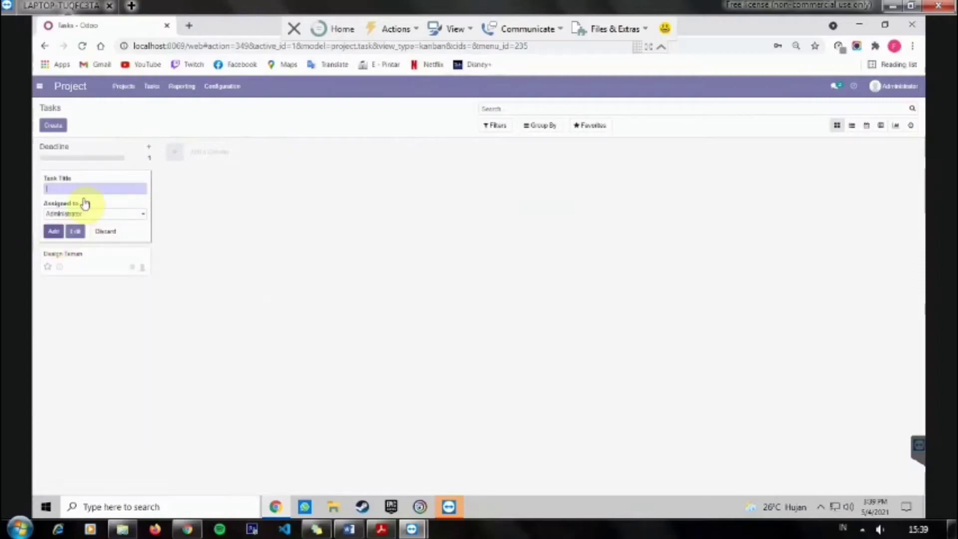
# Step: Discard the empty quick-create form and open the Design Taman task
pyautogui.click(77, 232)
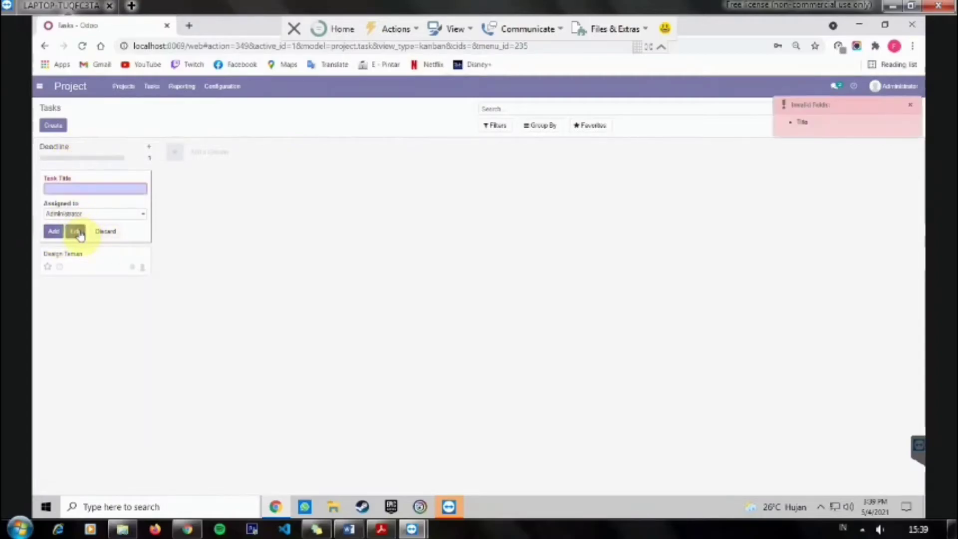
pyautogui.click(78, 264)
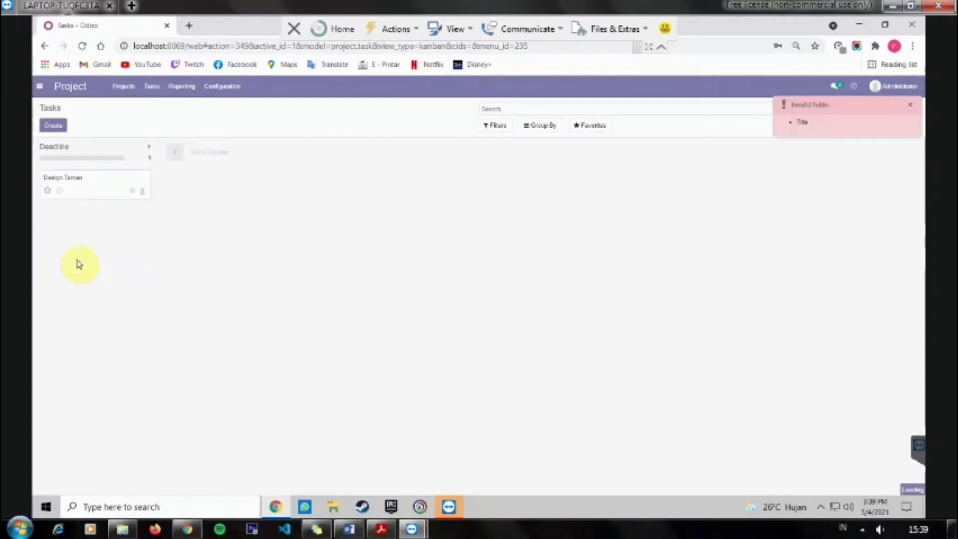
pyautogui.click(101, 188)
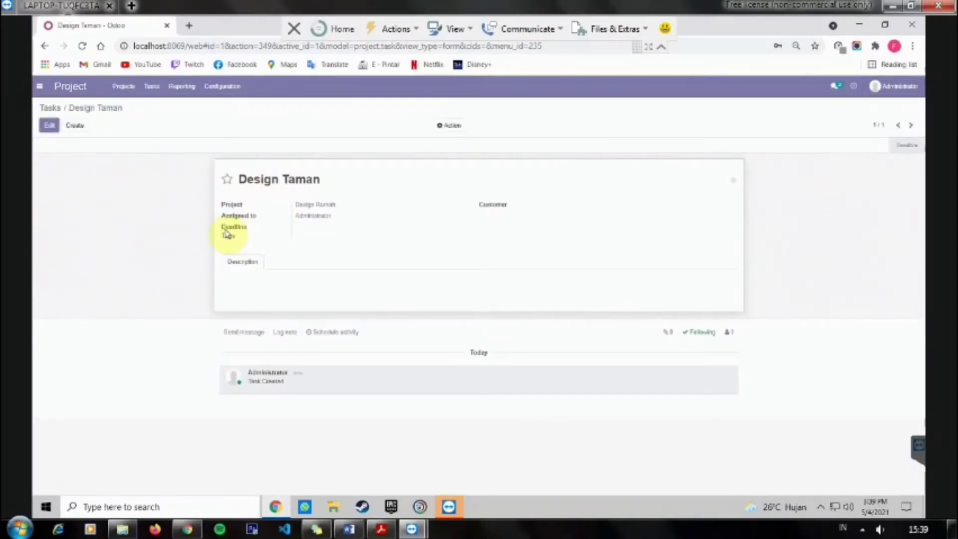
# Step: Edit the Design Taman task and set its deadline to 05/19/2021
pyautogui.click(50, 126)
pyautogui.click(324, 225)
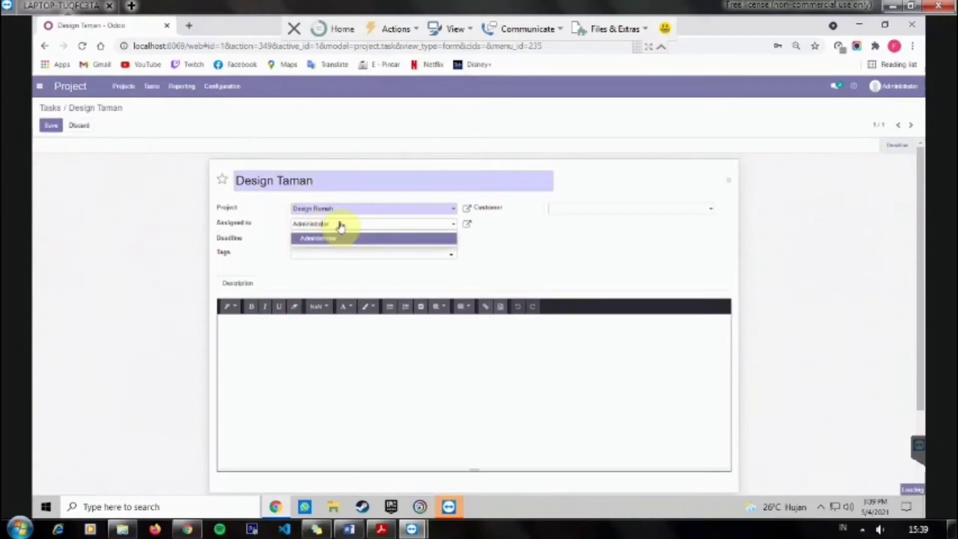
pyautogui.click(358, 241)
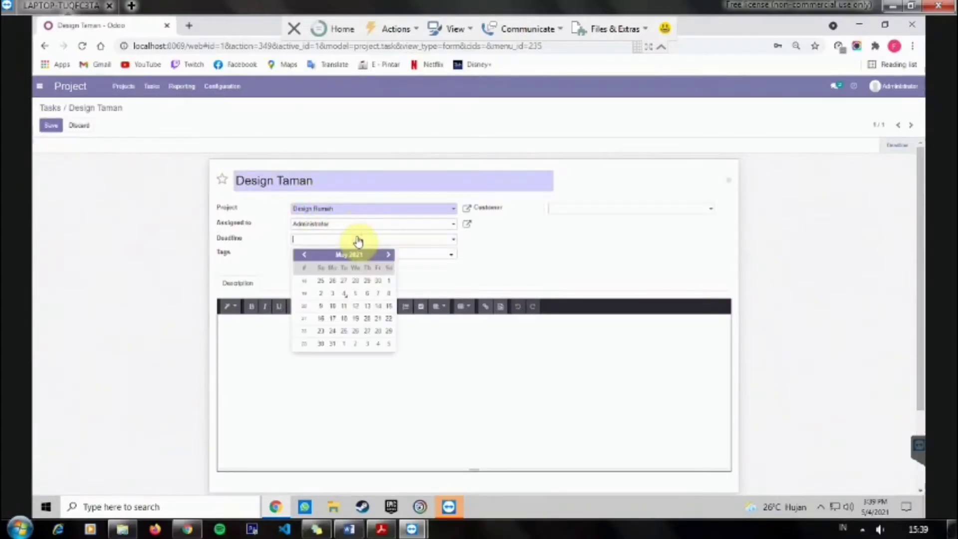
pyautogui.click(355, 319)
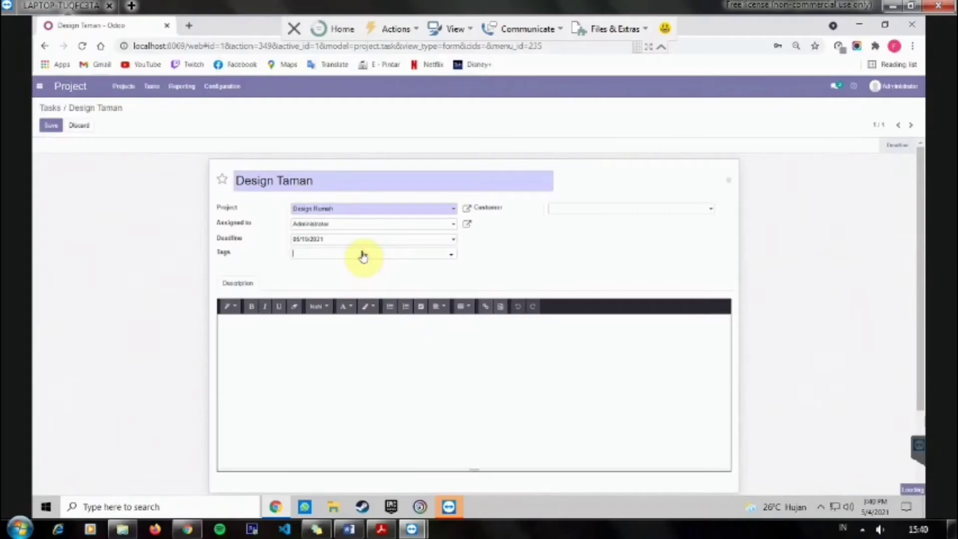
pyautogui.click(361, 255)
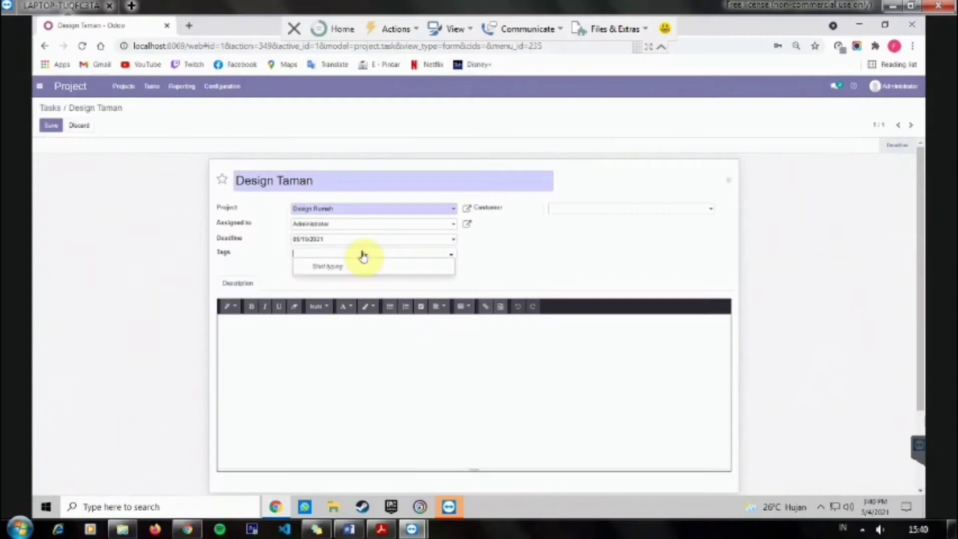
# Step: Create a new customer from the typed name for the task and save it
pyautogui.click(573, 210)
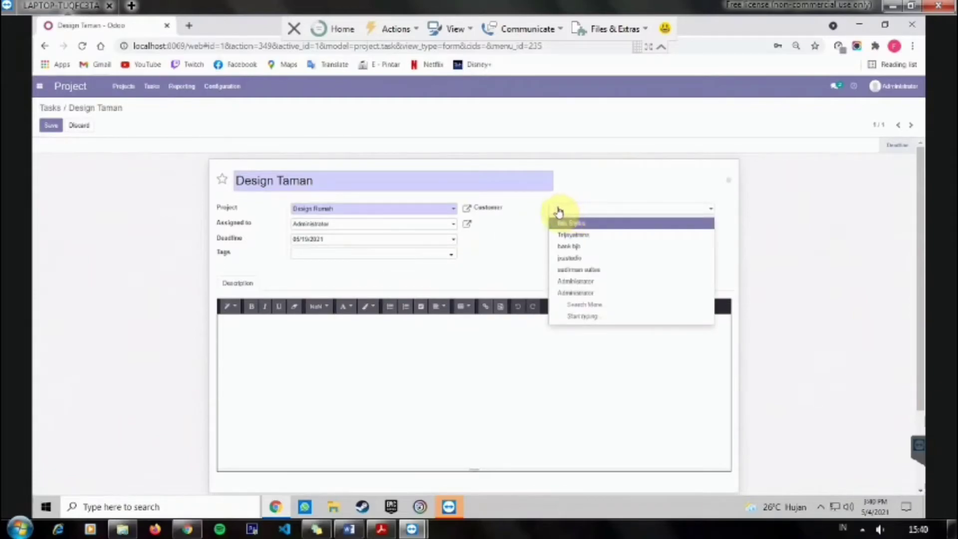
pyautogui.write('Bi')
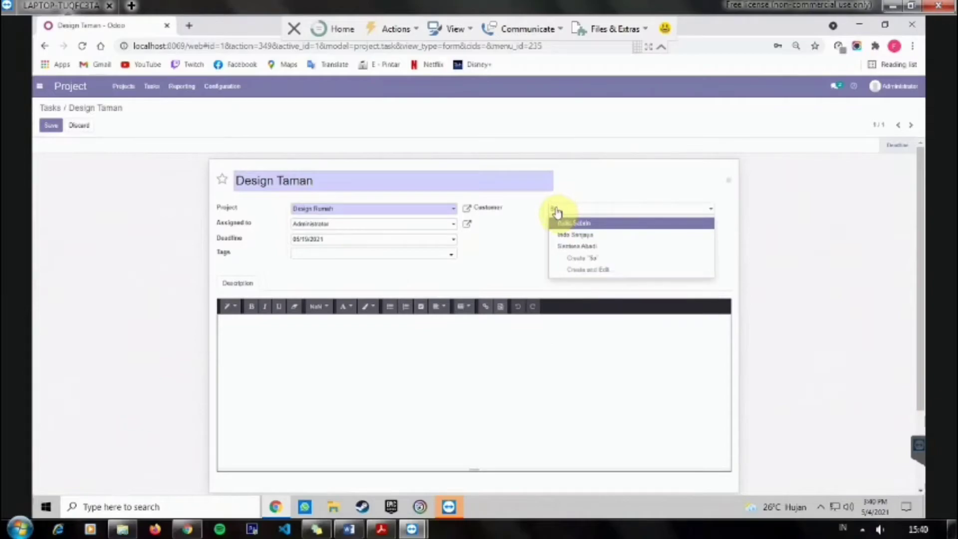
pyautogui.press('BackSpace')
pyautogui.press('BackSpace')
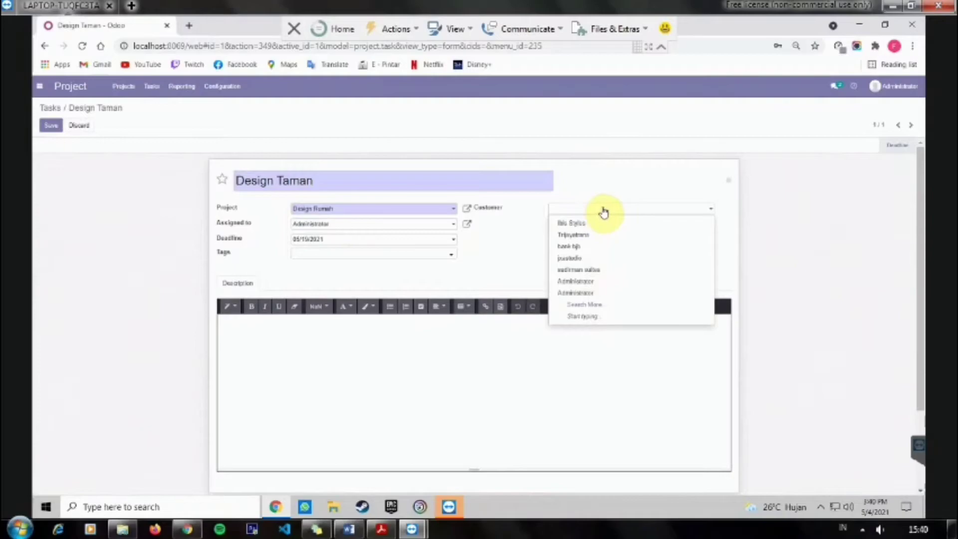
pyautogui.write('Sa')
pyautogui.click(573, 259)
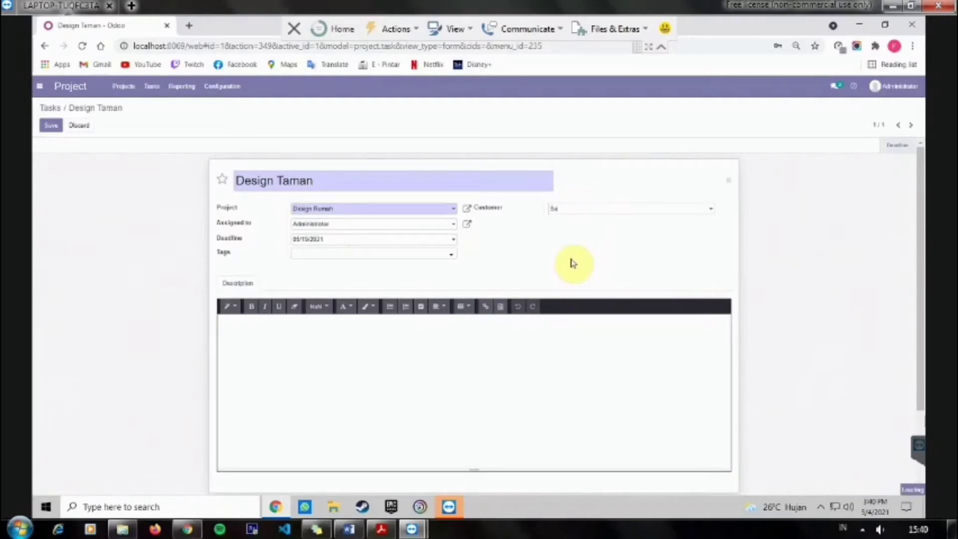
pyautogui.click(573, 208)
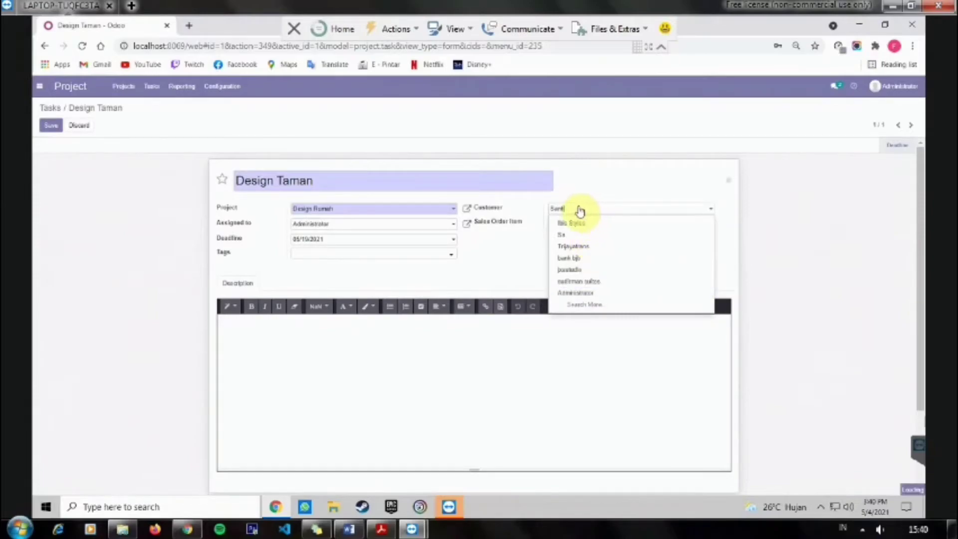
pyautogui.write('nti')
pyautogui.click(583, 221)
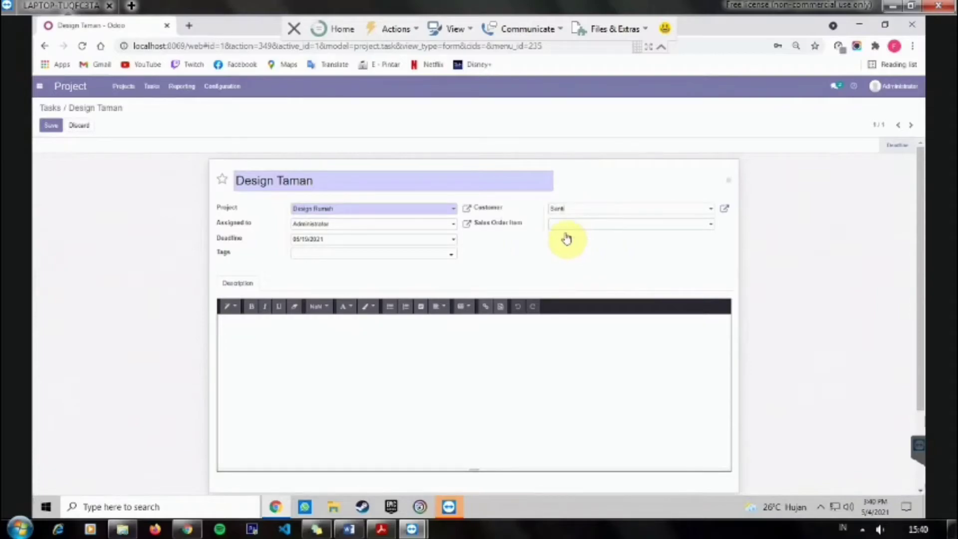
pyautogui.click(51, 126)
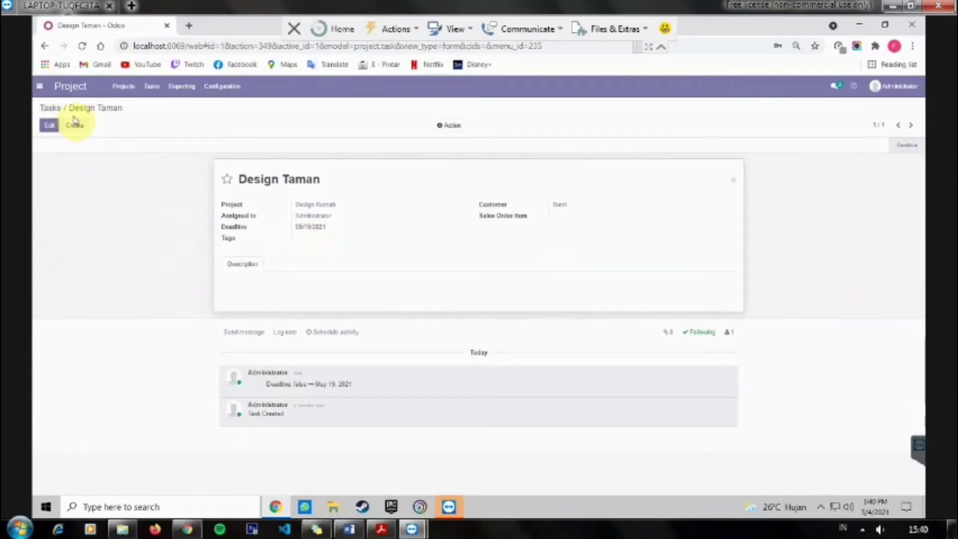
# Step: Create the Design Kantor project, then open the Design Rumah project's task board
pyautogui.click(125, 87)
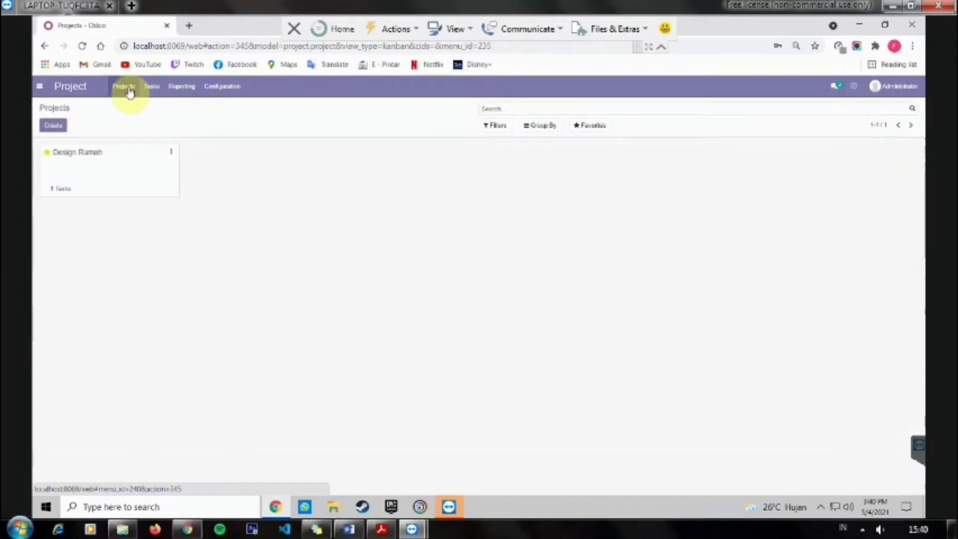
pyautogui.click(59, 125)
pyautogui.write('Design H')
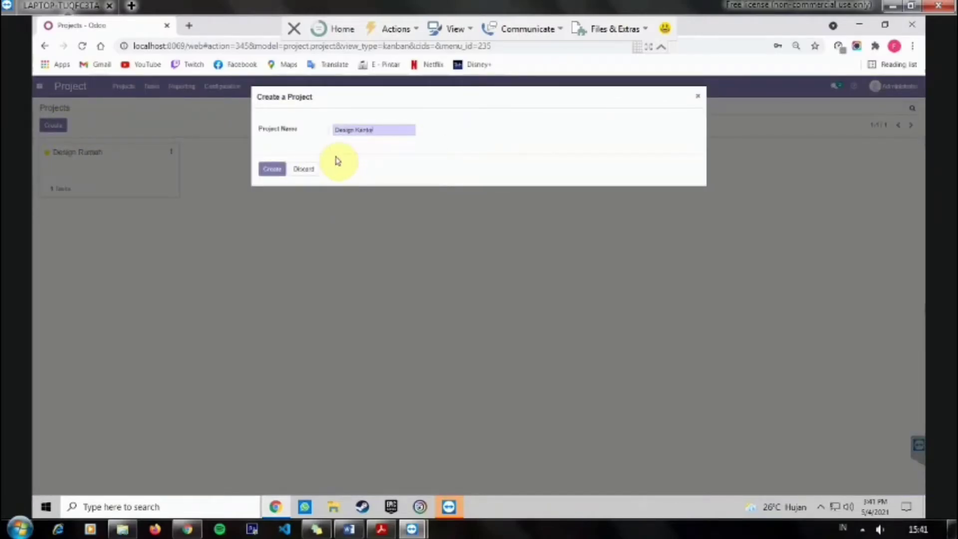
pyautogui.click(274, 170)
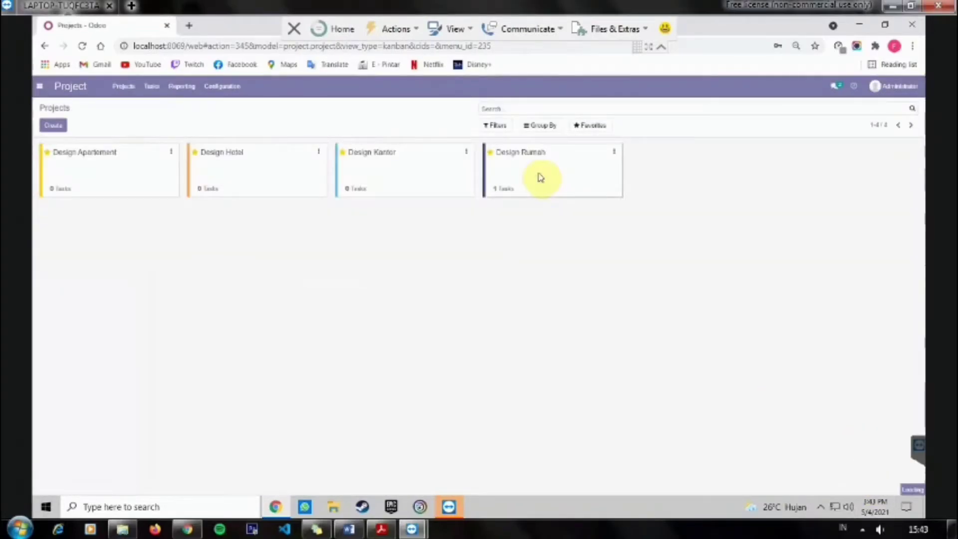
pyautogui.click(540, 177)
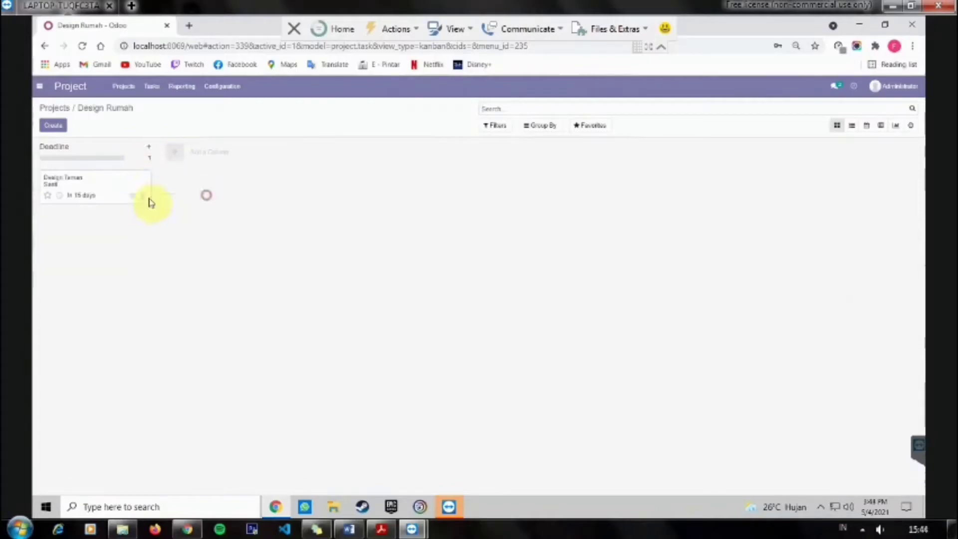
# Step: Add an Undefined stage column to the Design Rumah board
pyautogui.click(190, 151)
pyautogui.click(190, 530)
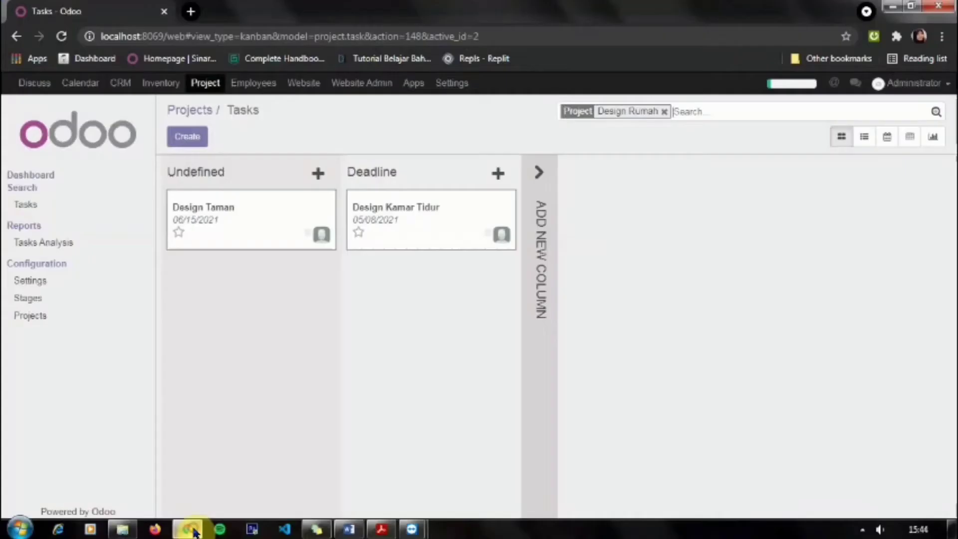
pyautogui.click(191, 530)
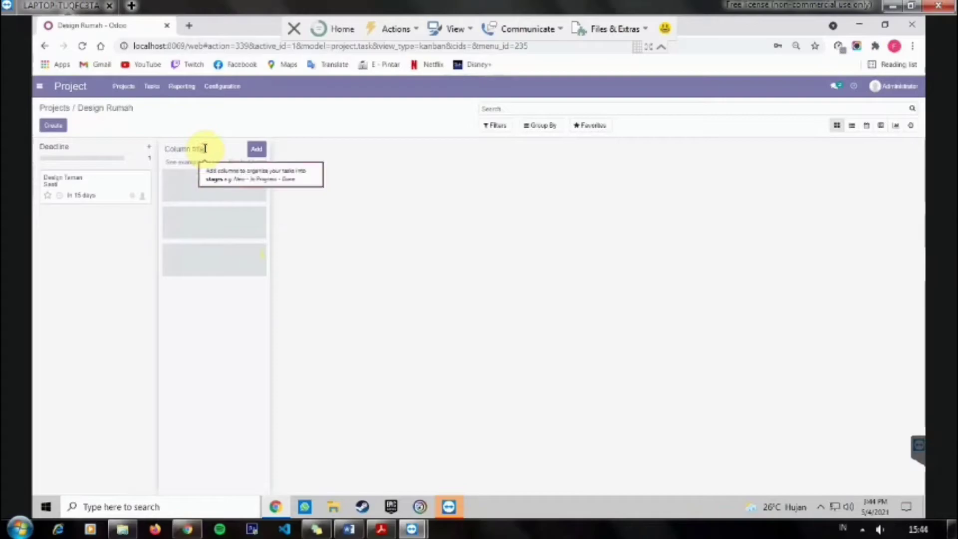
pyautogui.write('Undefined')
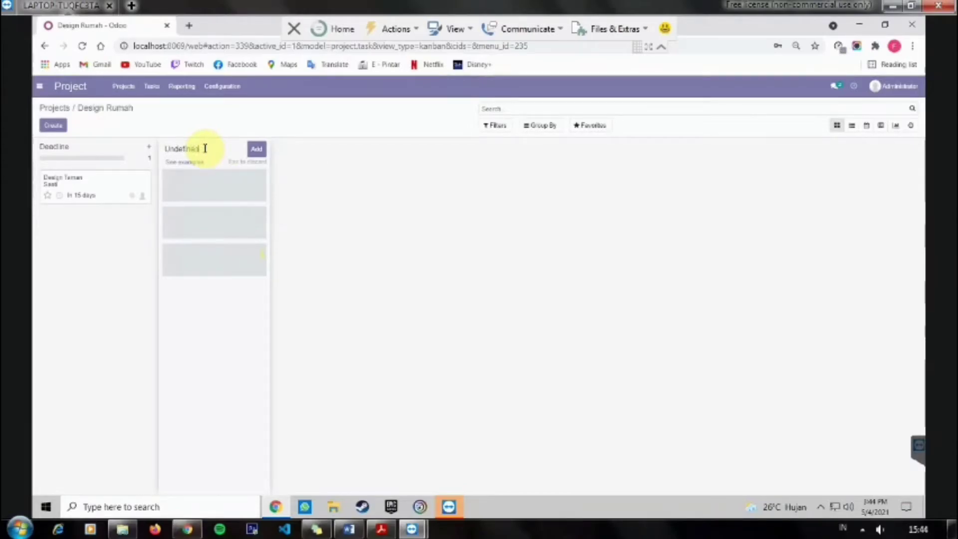
pyautogui.click(257, 151)
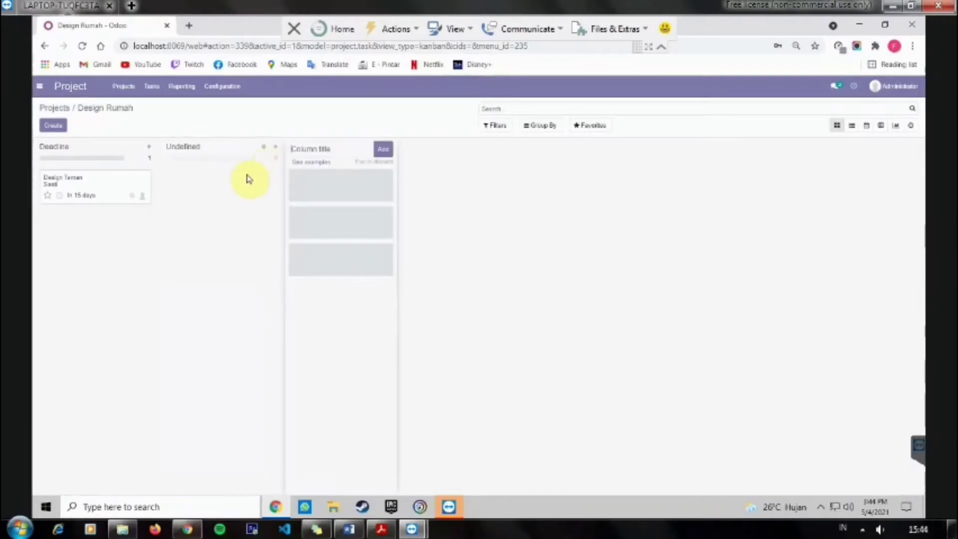
# Step: Add a Design Kamar Tidur task in the Undefined column and open it for editing
pyautogui.click(276, 152)
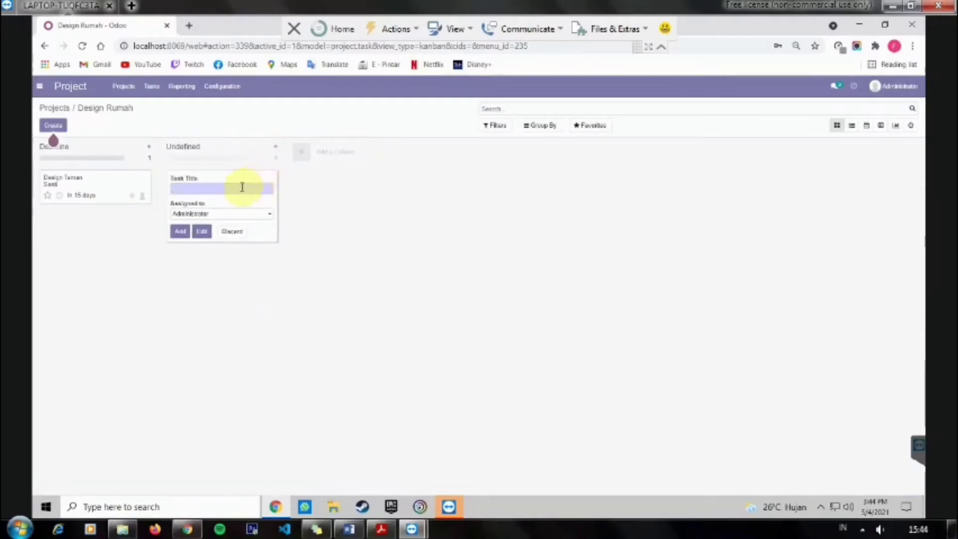
pyautogui.write('Design Kamar Tidur')
pyautogui.click(180, 232)
pyautogui.click(197, 269)
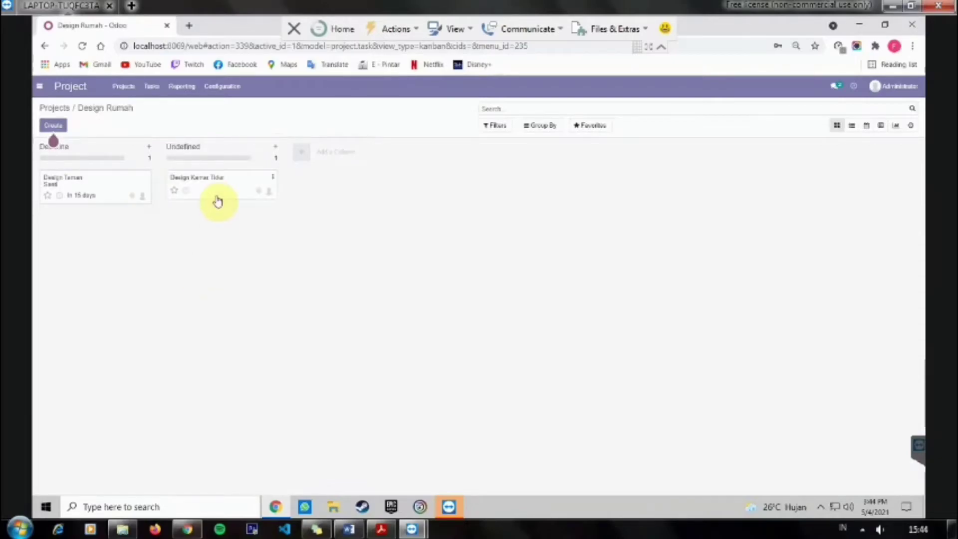
pyautogui.click(216, 201)
pyautogui.click(50, 125)
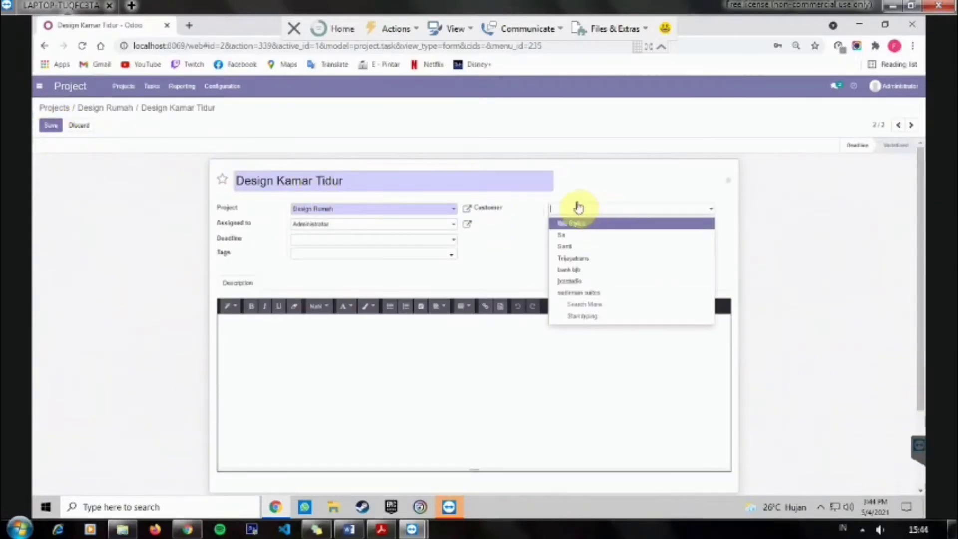
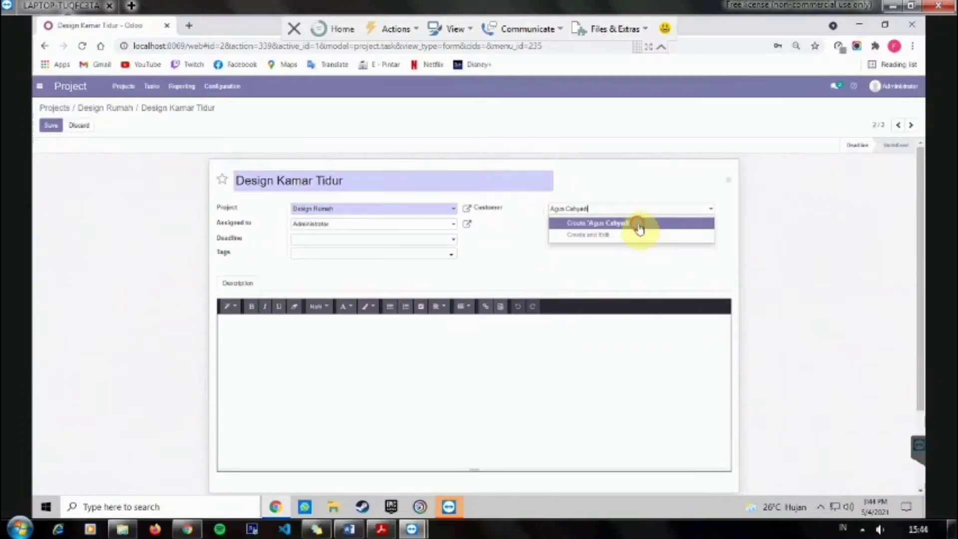
# Step: Create the typed name as a new customer and keep Administrator as assignee
pyautogui.click(639, 224)
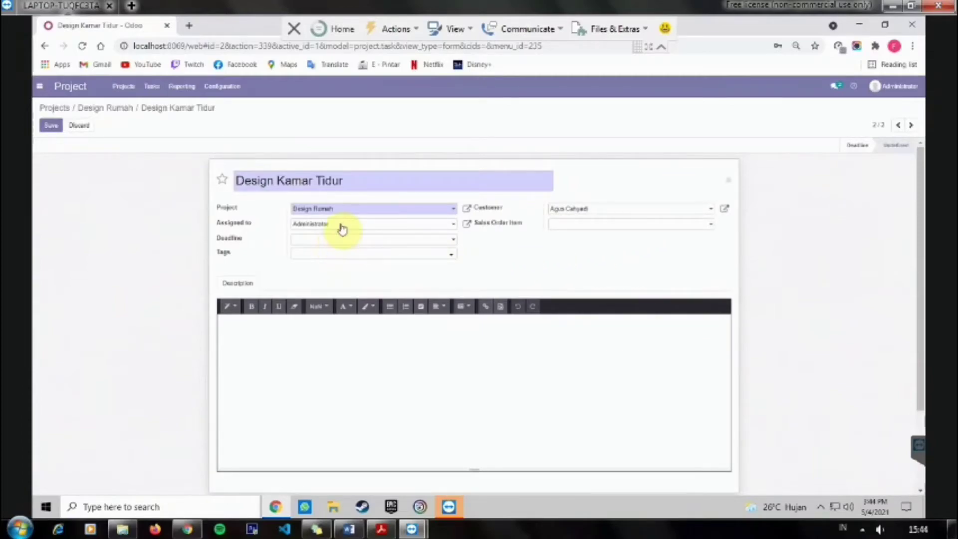
pyautogui.click(188, 528)
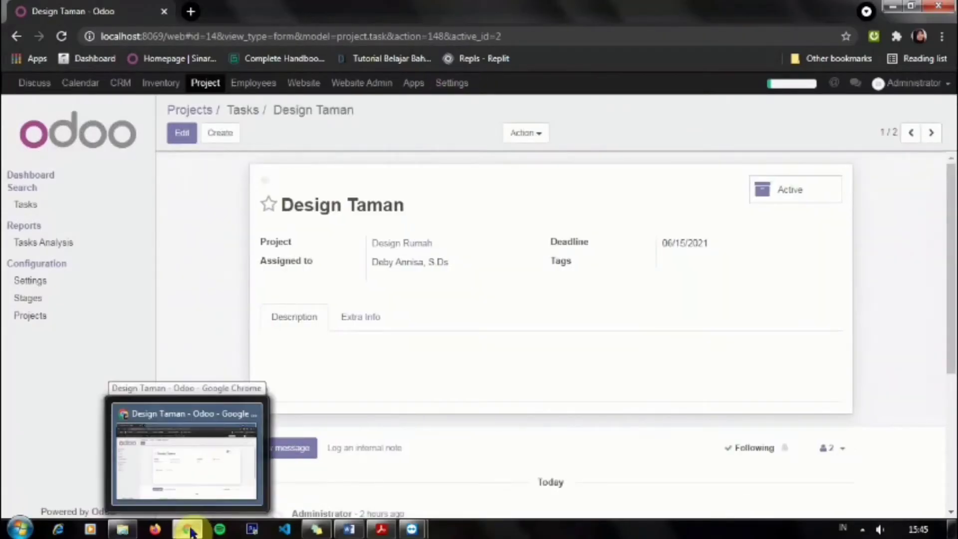
pyautogui.click(411, 529)
pyautogui.click(362, 226)
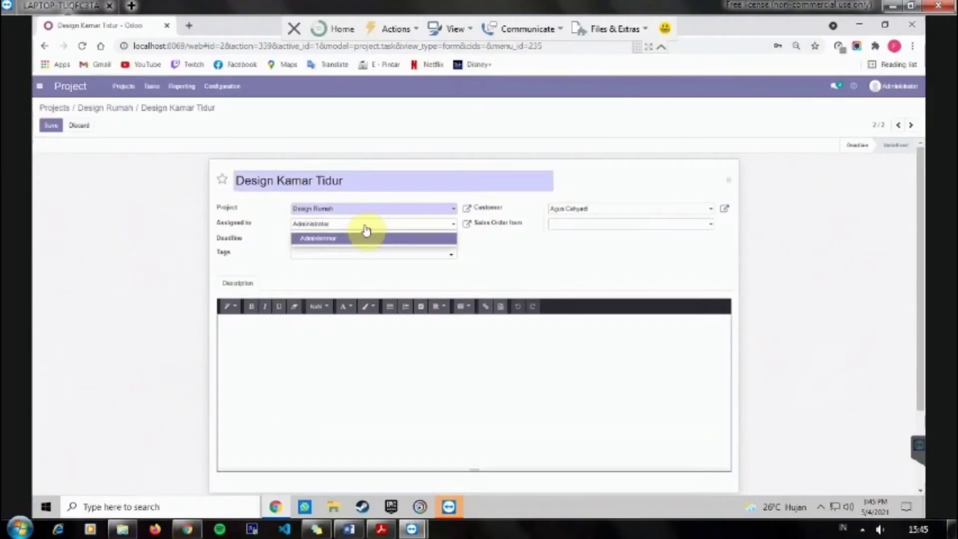
pyautogui.click(367, 238)
# Step: Set the deadline to 05/22/2021, add the Design Kamar Tidur description and save the task
pyautogui.click(589, 225)
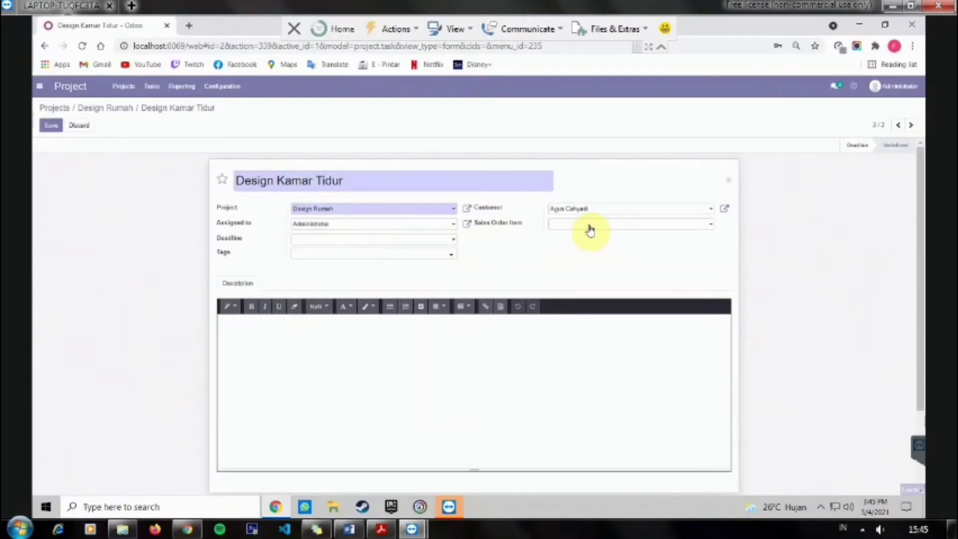
pyautogui.click(368, 242)
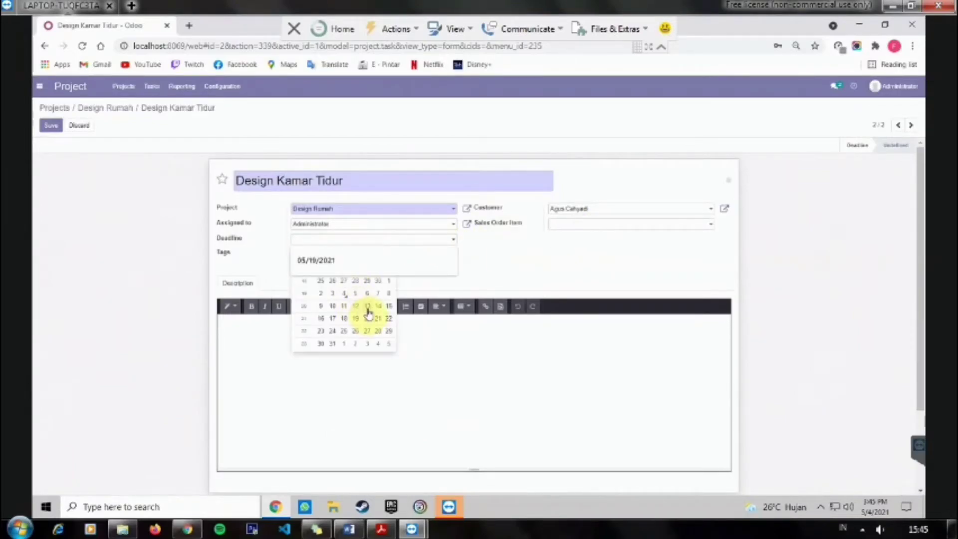
pyautogui.click(391, 321)
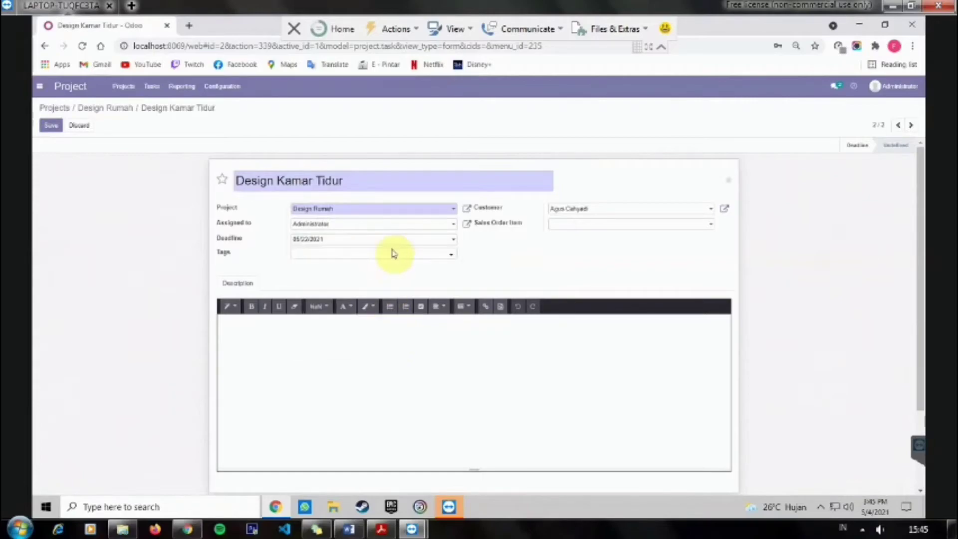
pyautogui.click(276, 335)
pyautogui.write('Des')
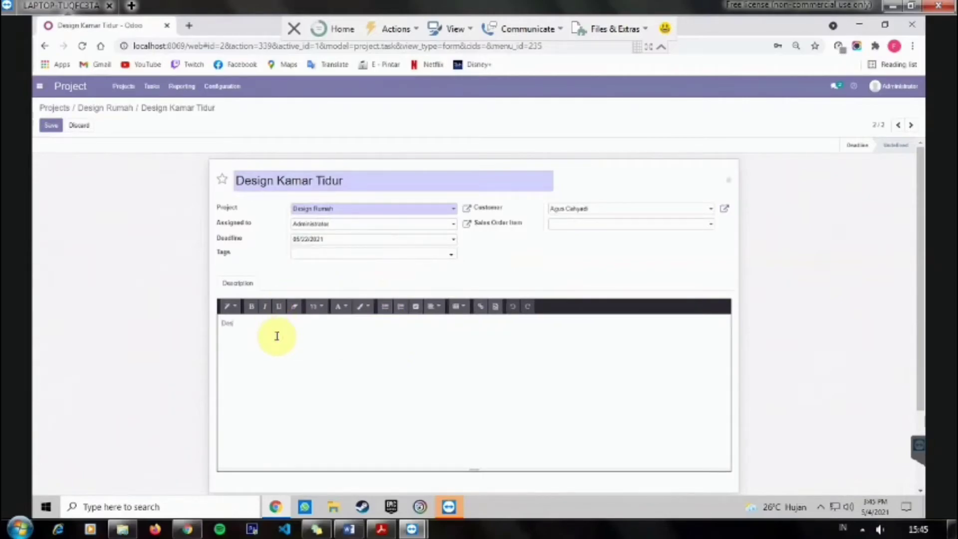
pyautogui.write('ign Kamar Tidur Anak dan Kamar Utama')
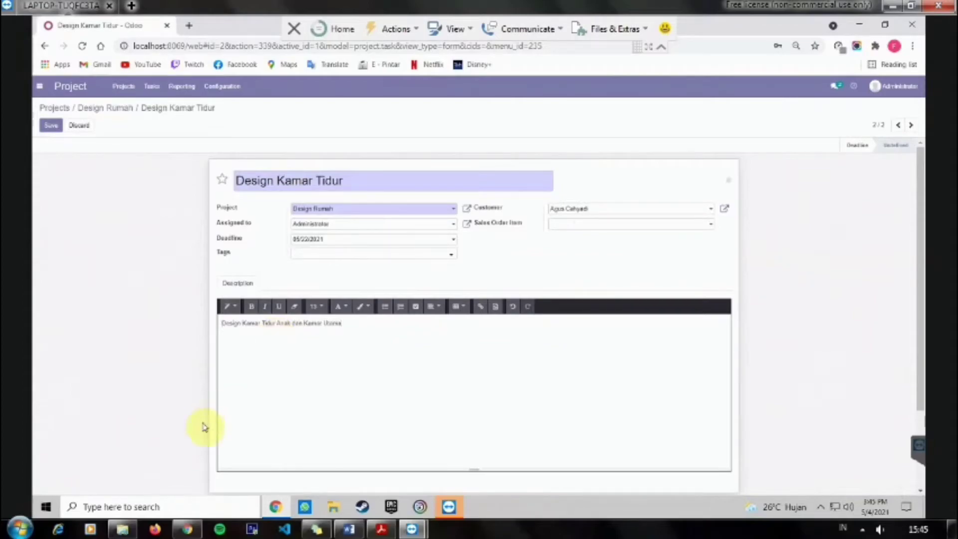
pyautogui.click(51, 125)
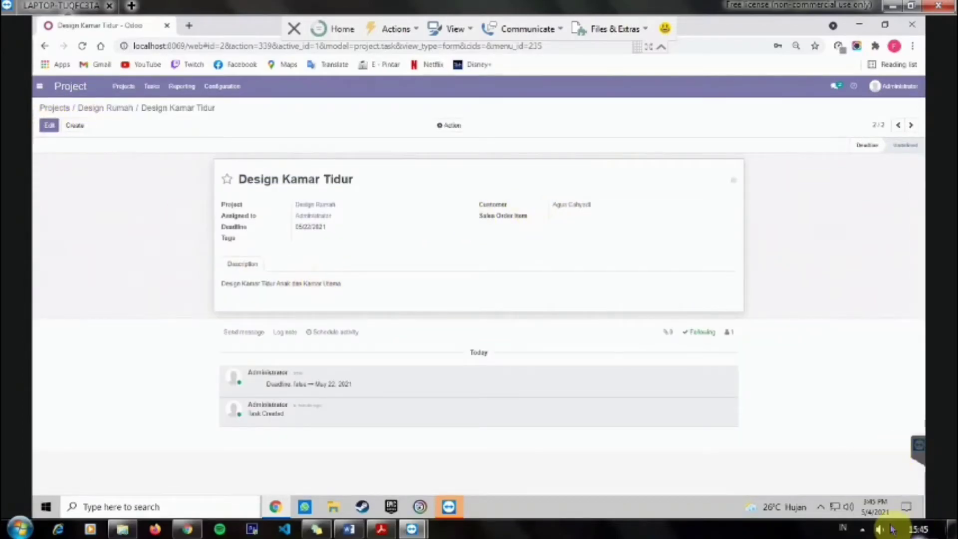
pyautogui.click(863, 530)
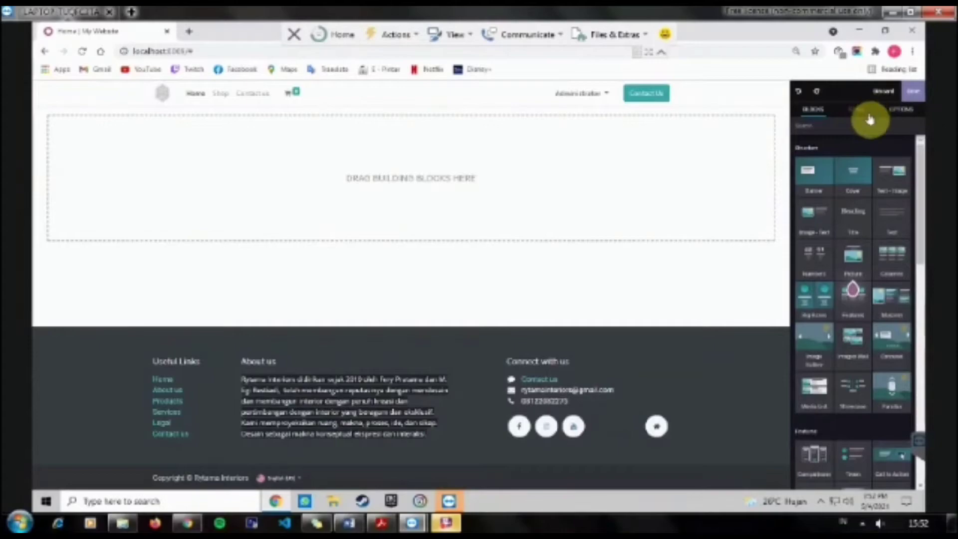
# Step: Add a heading block to the homepage titled 'RYTAMA INTERIOR'
pyautogui.moveTo(852, 218); pyautogui.dragTo(562, 197)
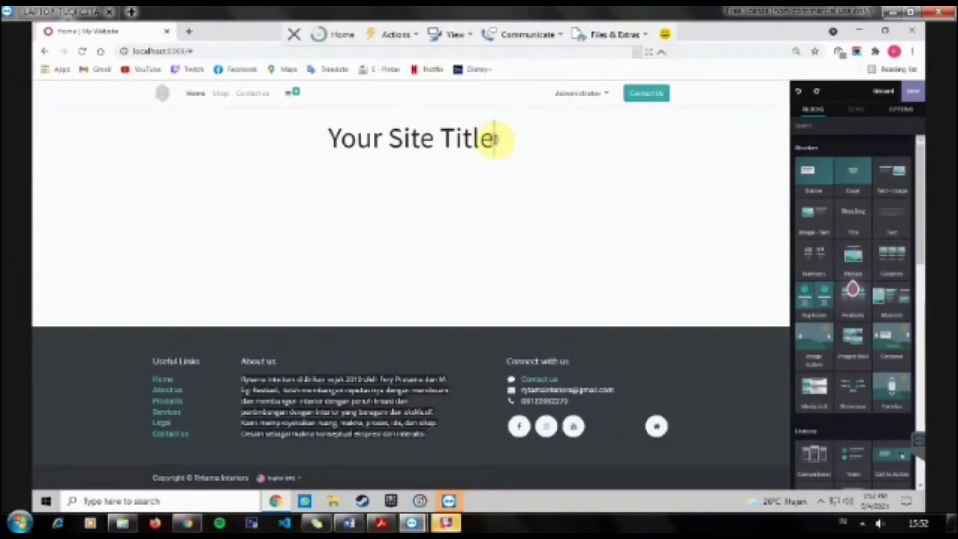
pyautogui.click(374, 141)
pyautogui.tripleClick(496, 141)
pyautogui.press('BackSpace')
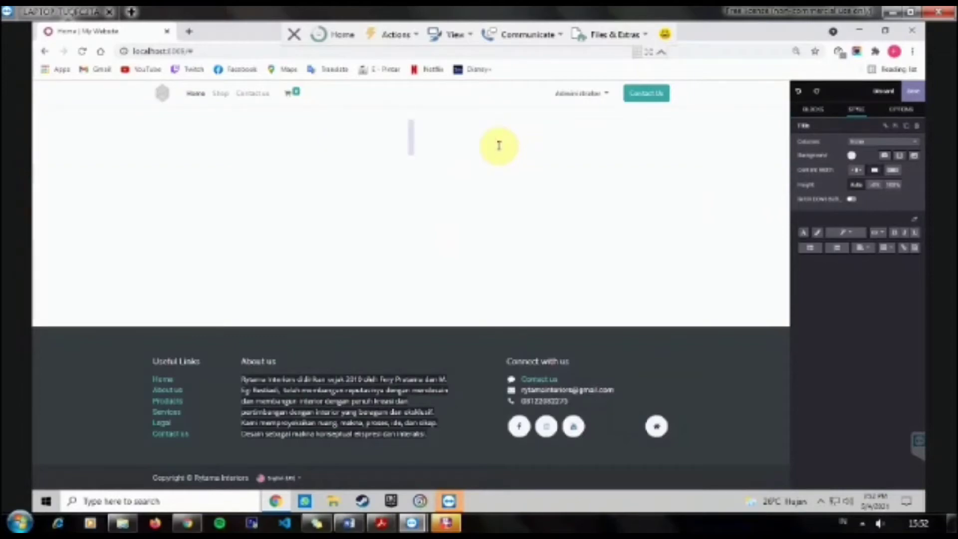
pyautogui.write('R')
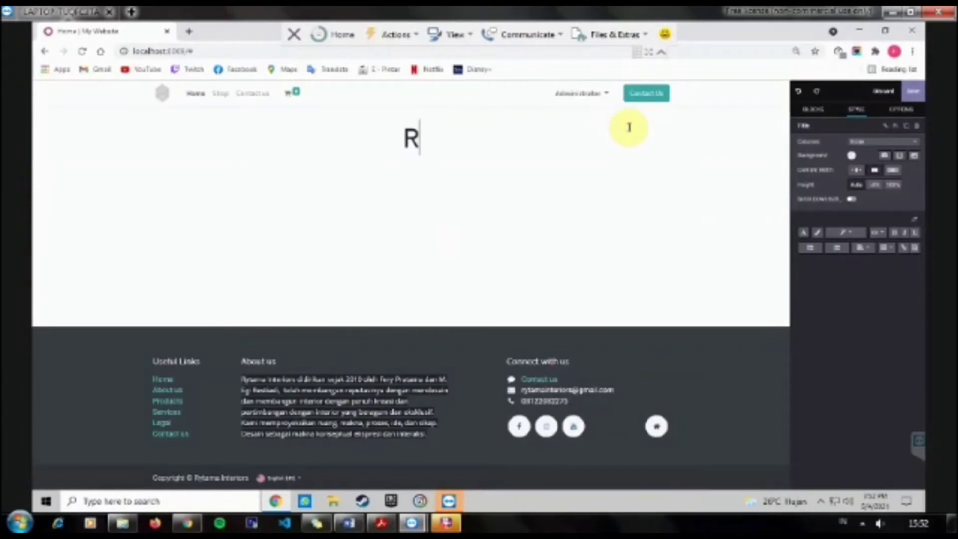
pyautogui.write('yTAMA ')
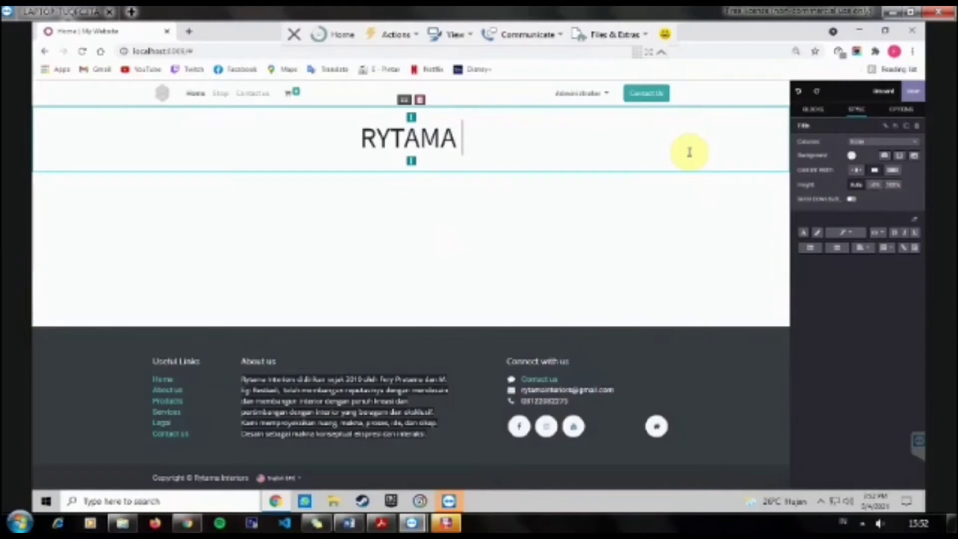
pyautogui.write('INTERIOR')
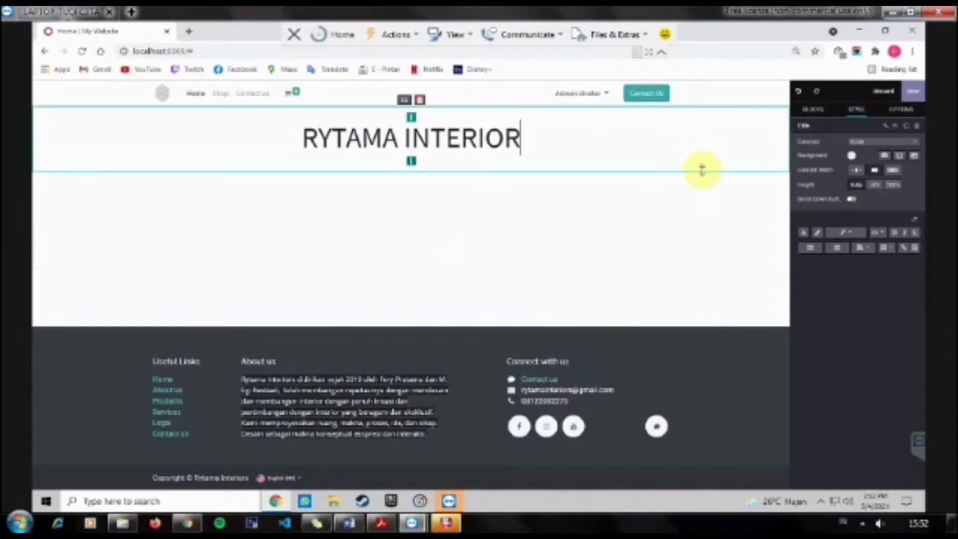
# Step: Remove the heading section's columns, change its width, apply a dark background and recolour its text
pyautogui.click(900, 145)
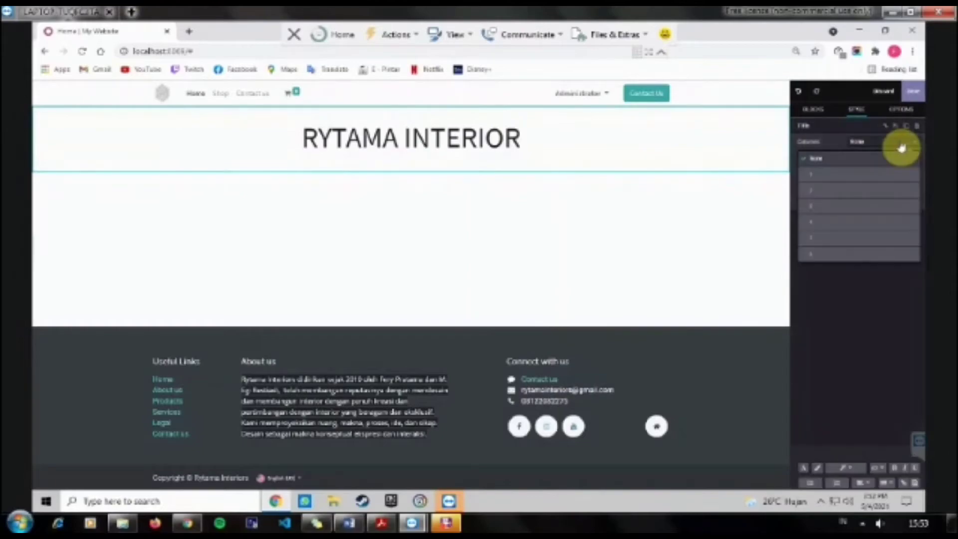
pyautogui.click(881, 175)
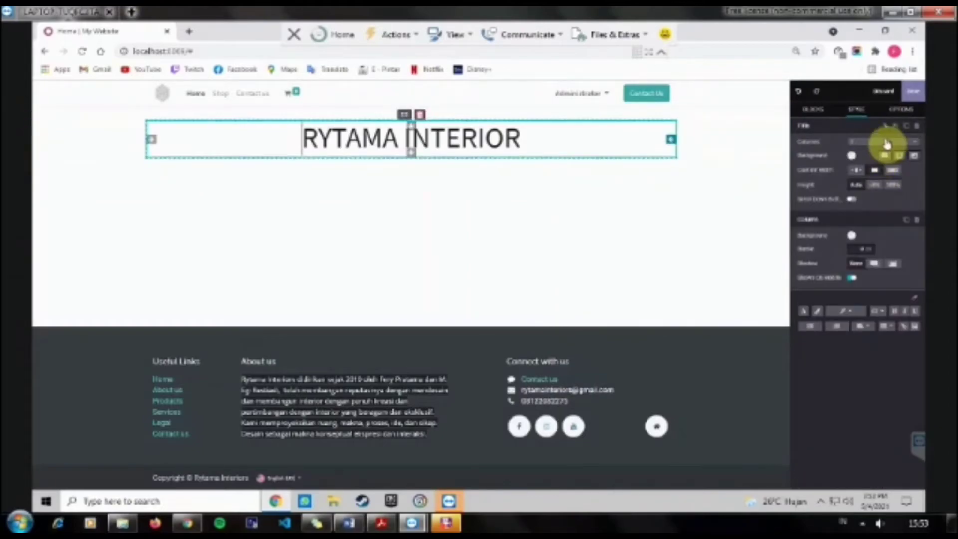
pyautogui.click(886, 143)
pyautogui.click(876, 158)
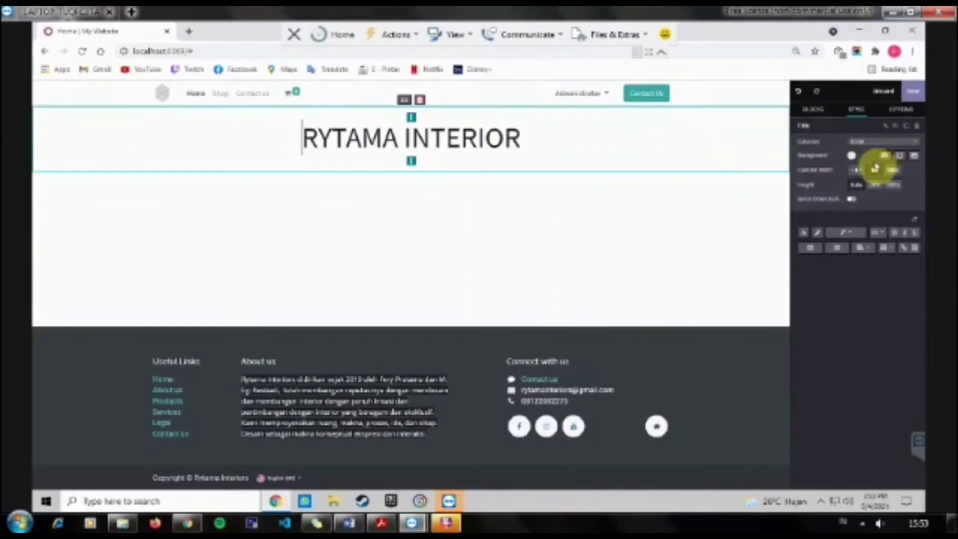
pyautogui.click(855, 173)
pyautogui.click(874, 170)
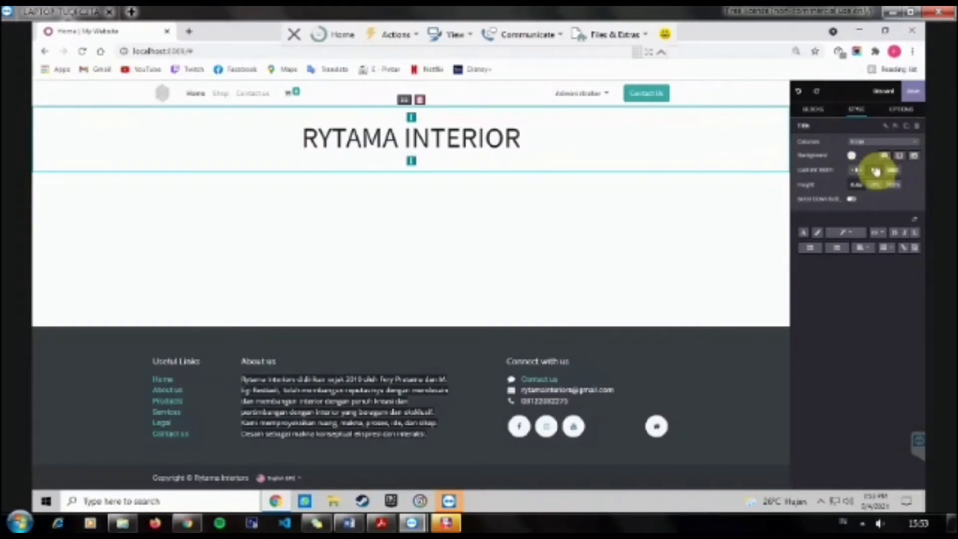
pyautogui.click(852, 158)
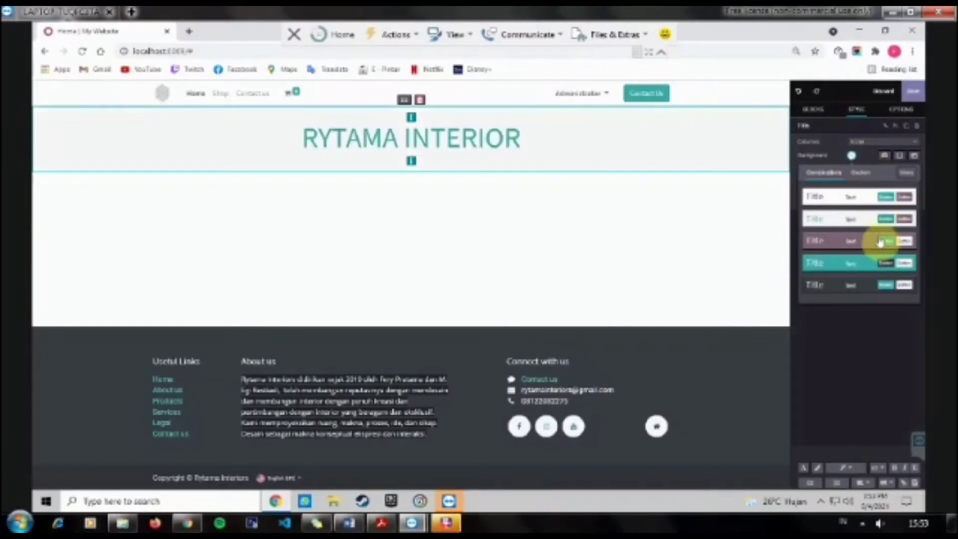
pyautogui.click(838, 298)
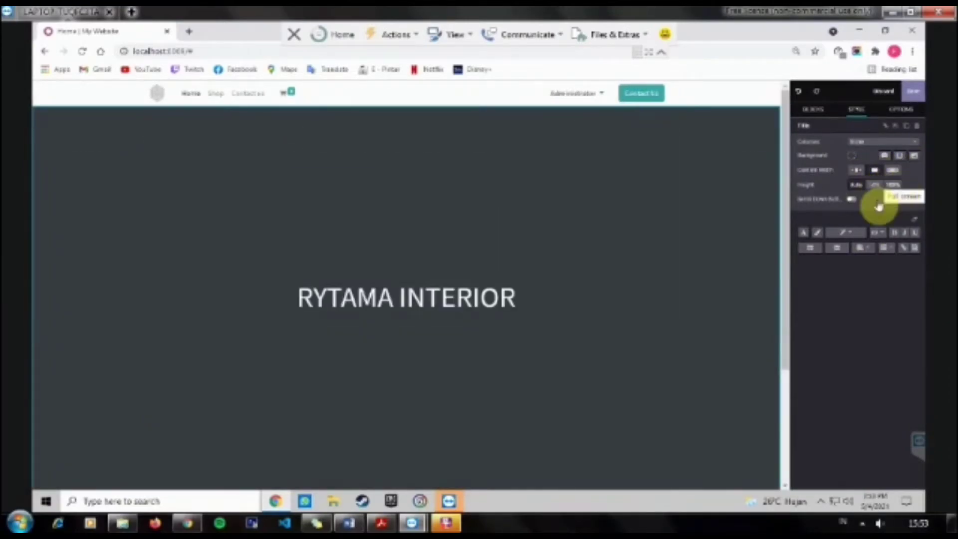
pyautogui.click(804, 233)
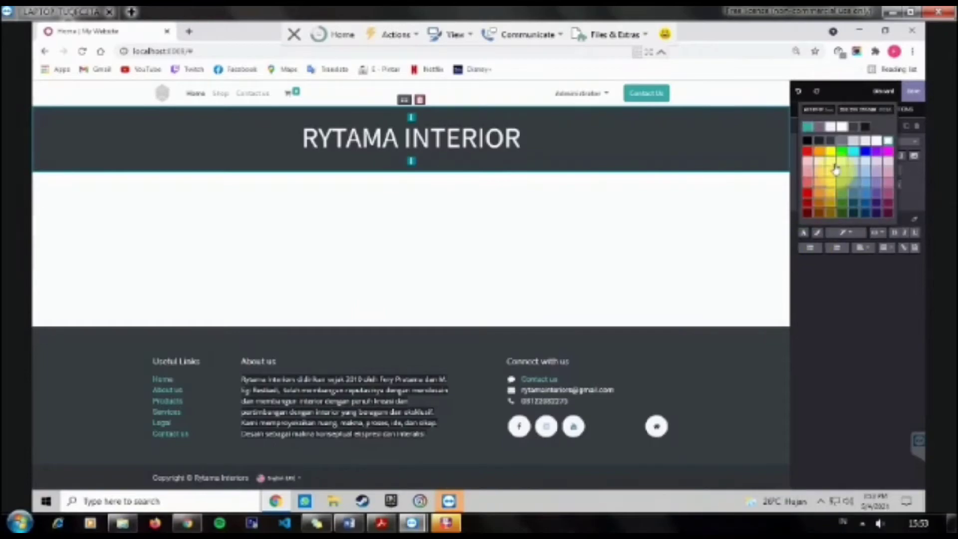
pyautogui.click(865, 147)
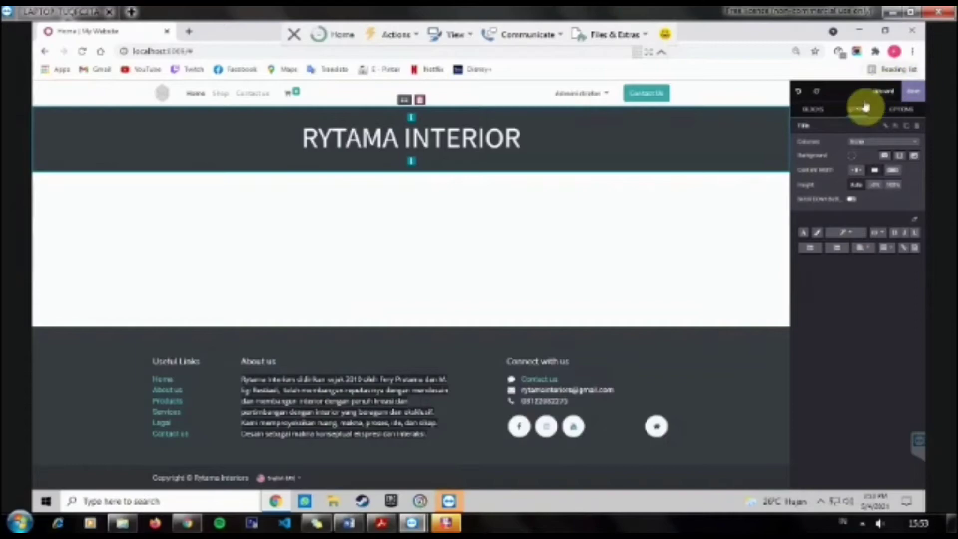
# Step: Add a Cover section below the title and copy the Cover description paragraph from Word
pyautogui.click(814, 109)
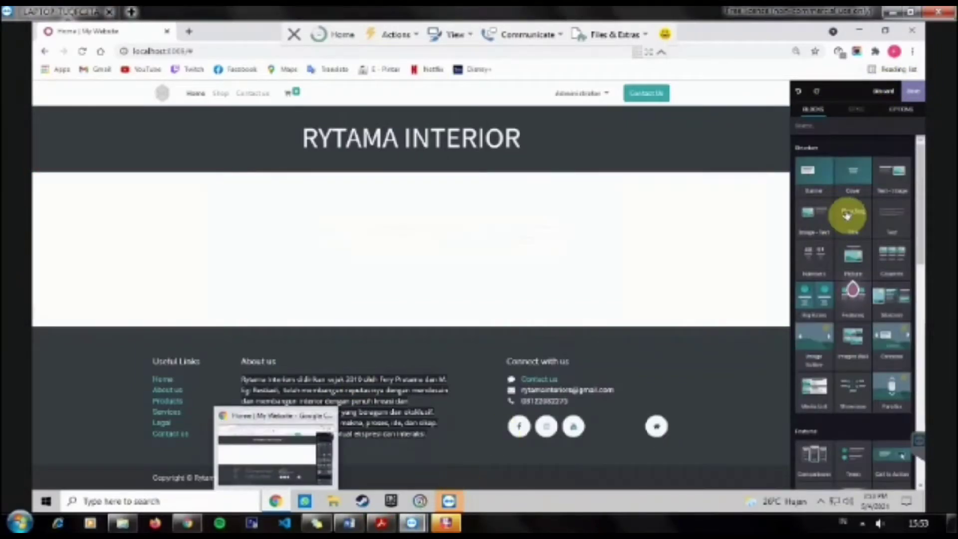
pyautogui.moveTo(855, 180); pyautogui.dragTo(578, 229)
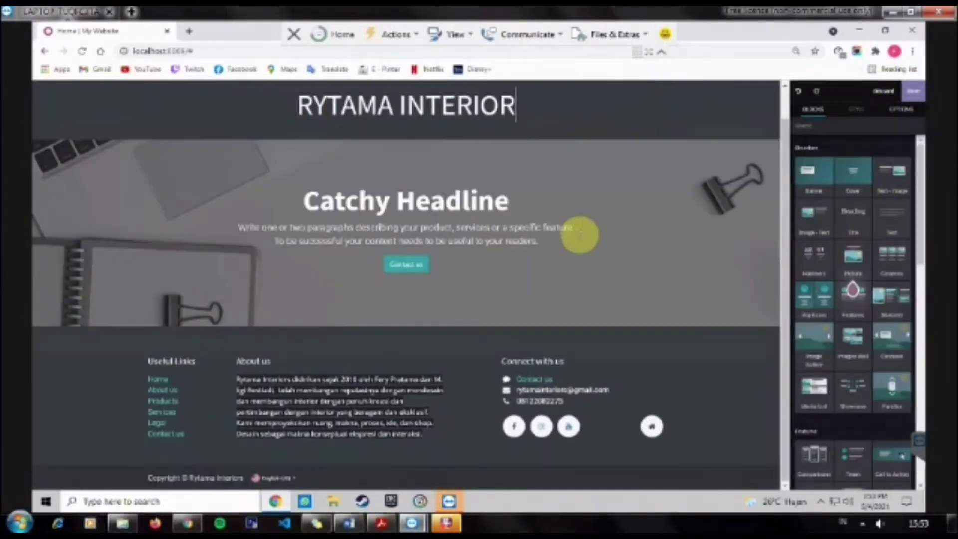
pyautogui.moveTo(349, 523)
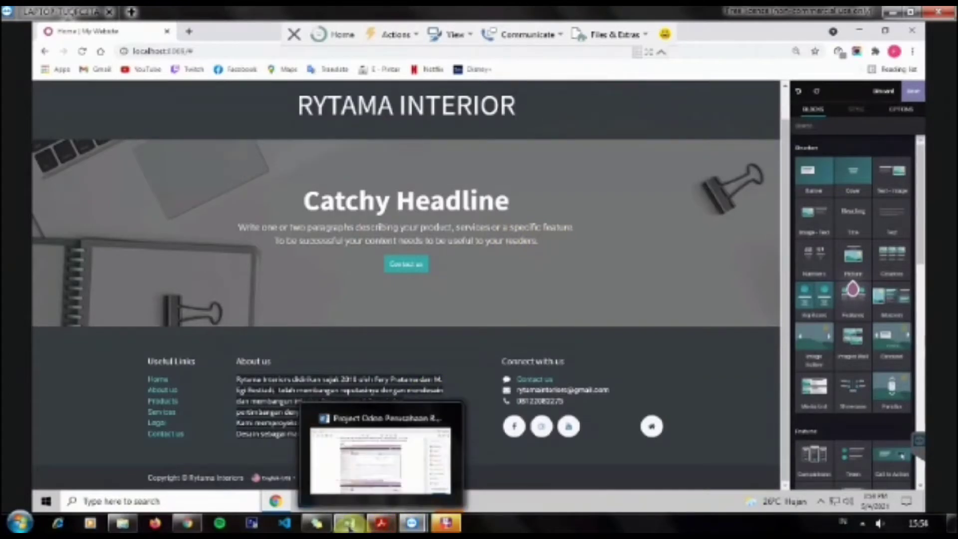
pyautogui.click(359, 480)
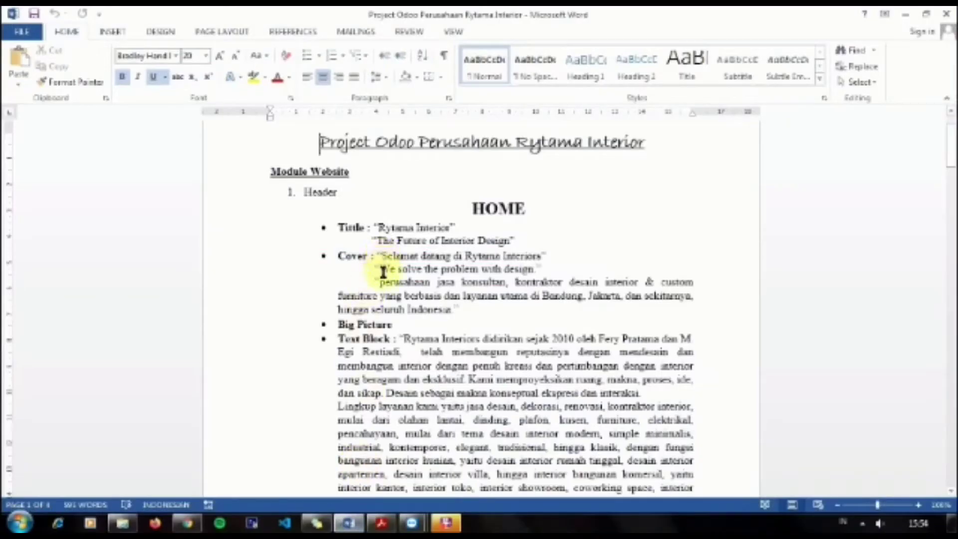
pyautogui.moveTo(381, 282); pyautogui.dragTo(448, 312)
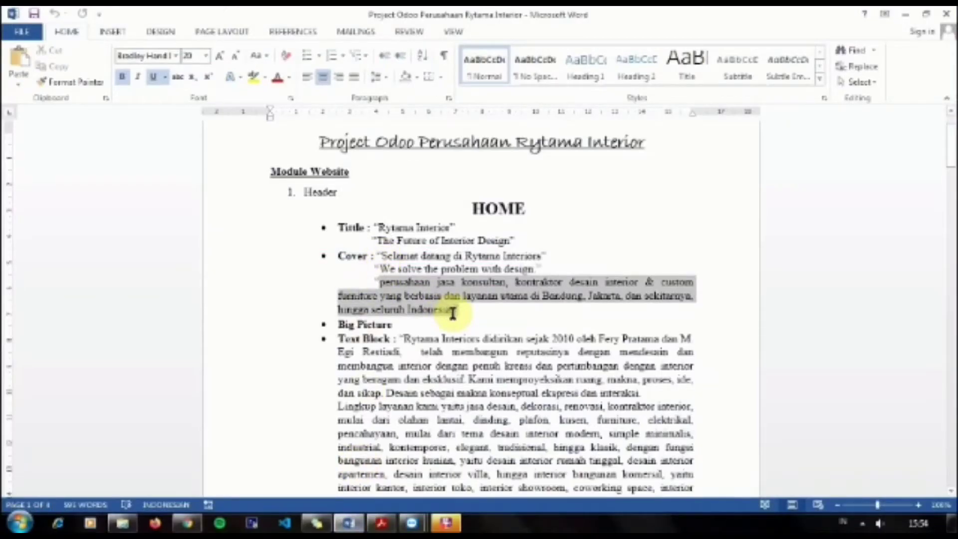
pyautogui.rightClick(456, 293)
pyautogui.click(458, 319)
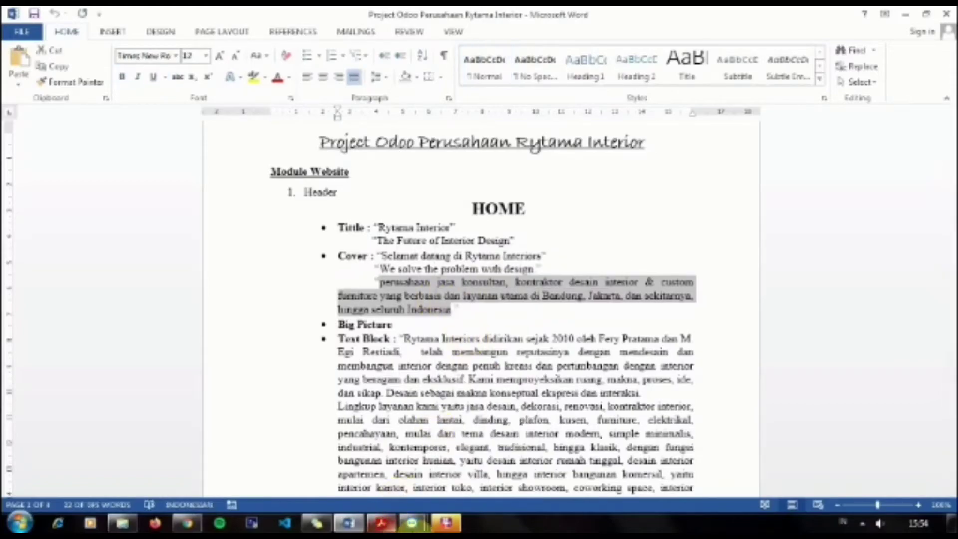
# Step: Replace the cover's placeholder paragraph with the pasted company description
pyautogui.moveTo(411, 523)
pyautogui.click(455, 474)
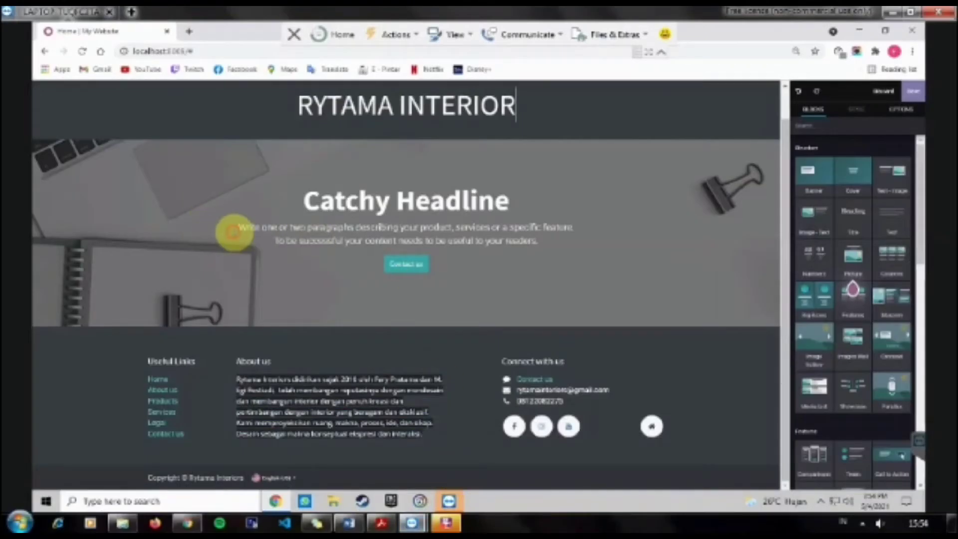
pyautogui.moveTo(232, 228); pyautogui.dragTo(518, 248)
pyautogui.press('BackSpace')
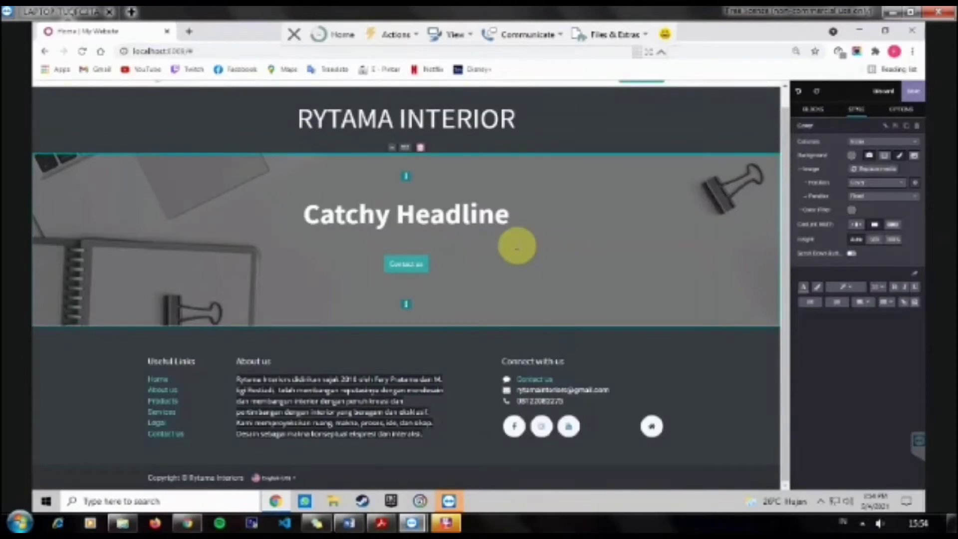
pyautogui.hotkey('ctrl', 'v')
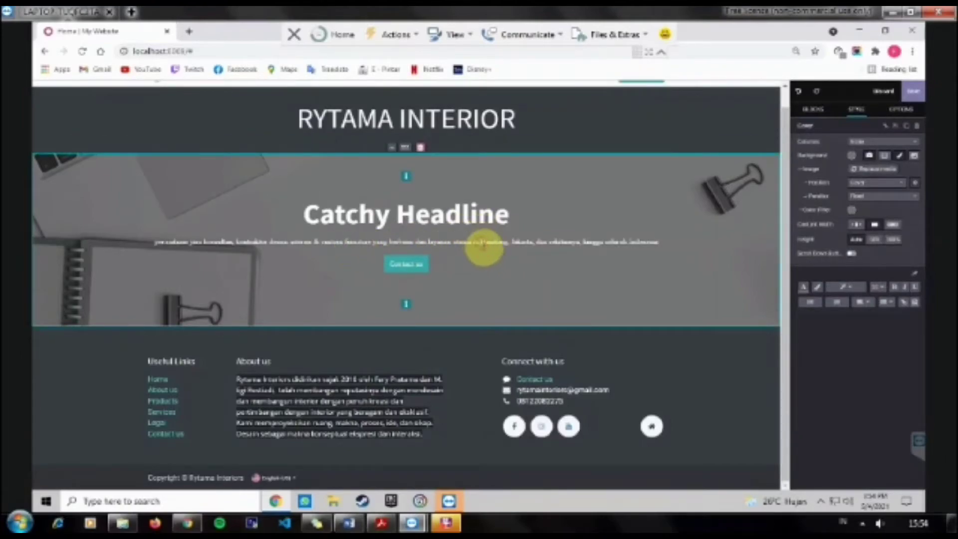
pyautogui.click(484, 248)
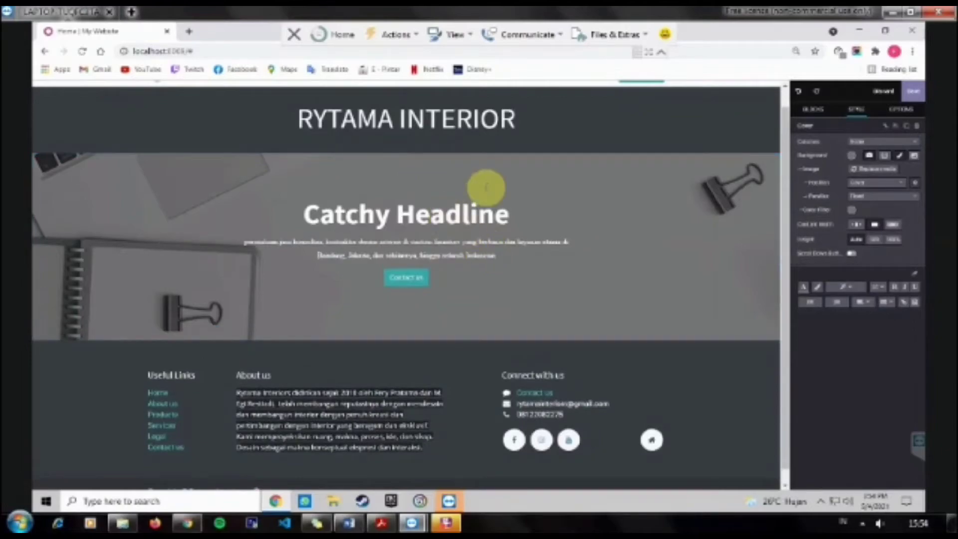
# Step: Retype the headline as 'SELAMAT DATANG' with 'di Rytama Interior' on a second line
pyautogui.tripleClick(492, 215)
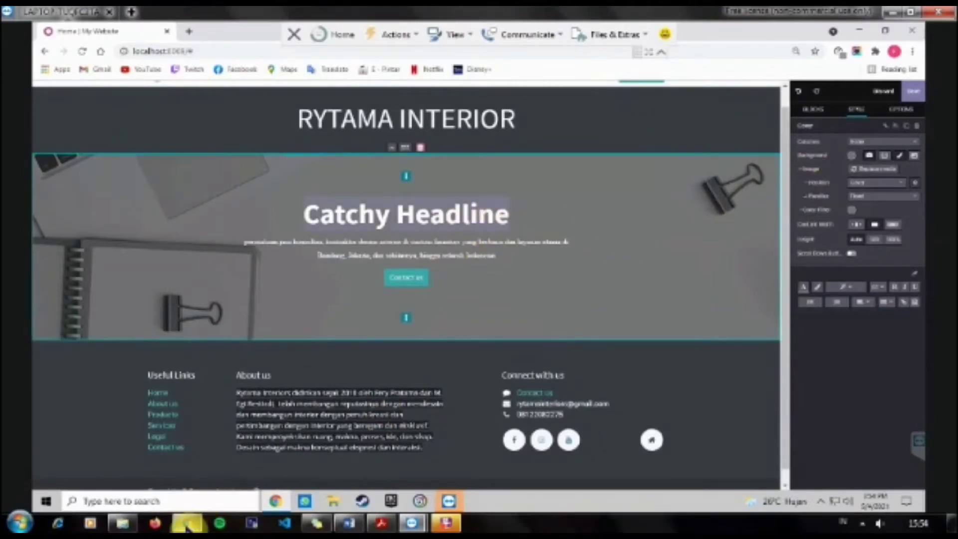
pyautogui.write('S')
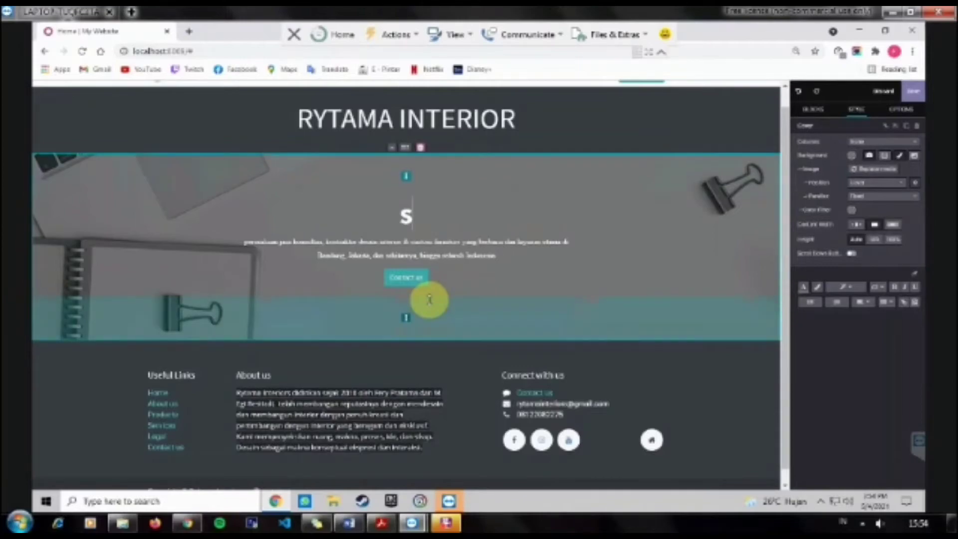
pyautogui.write('EL')
pyautogui.press('BackSpace')
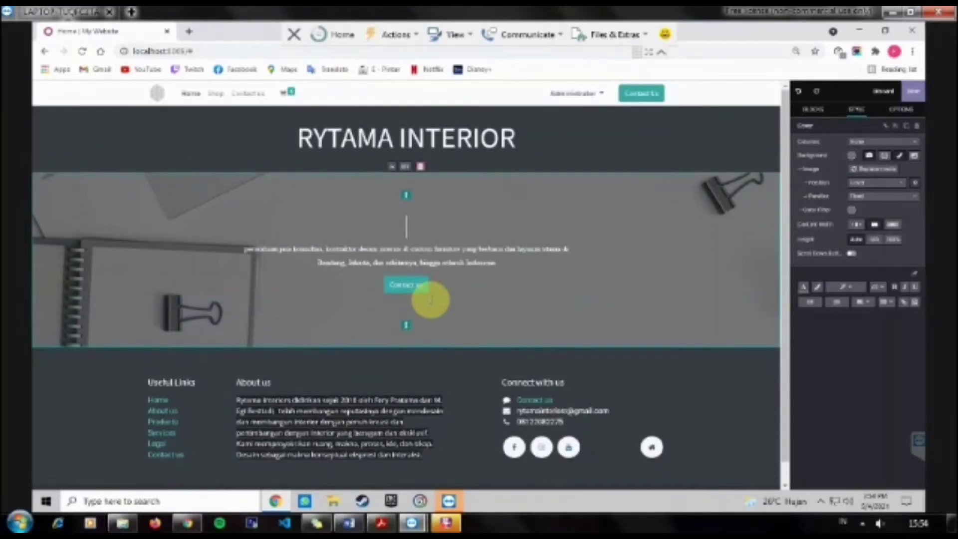
pyautogui.write('S')
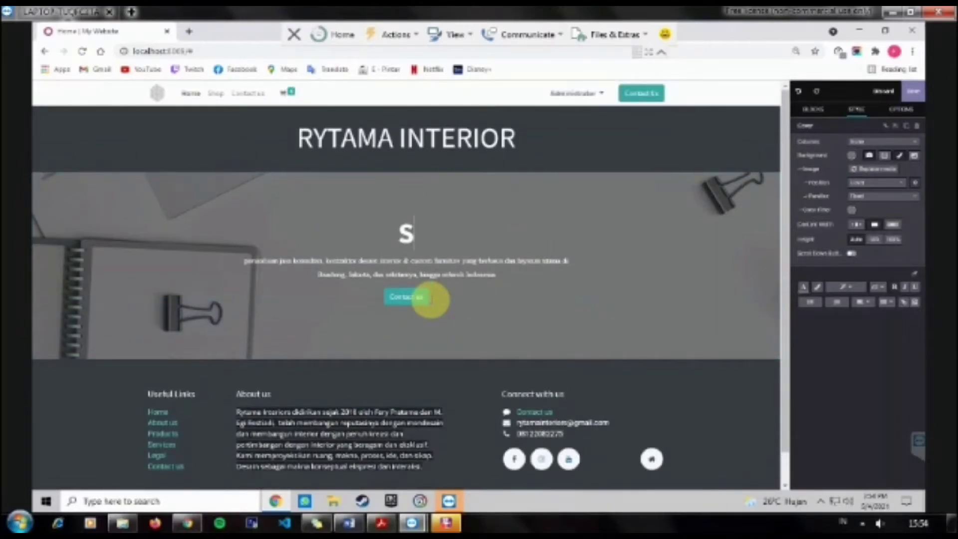
pyautogui.write('ELAMAT DATANG')
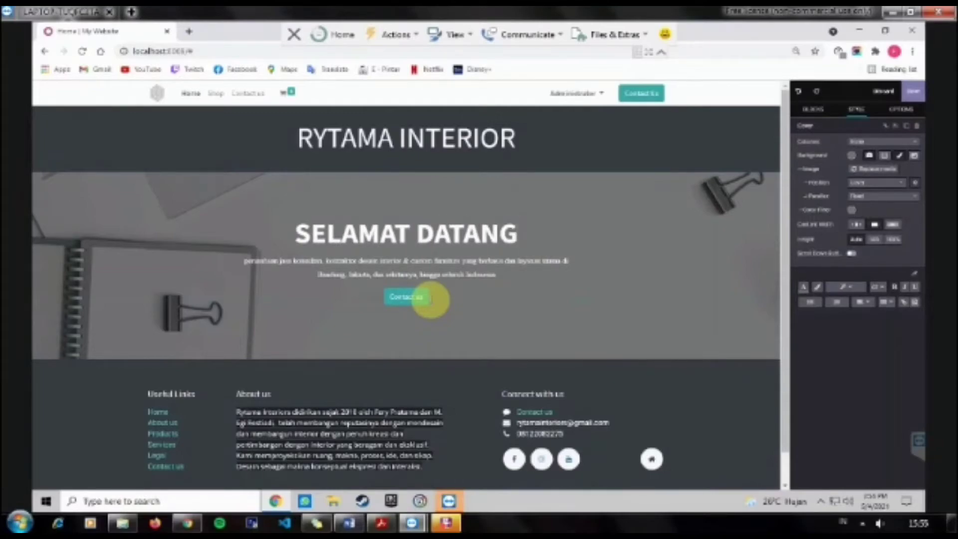
pyautogui.press('Return')
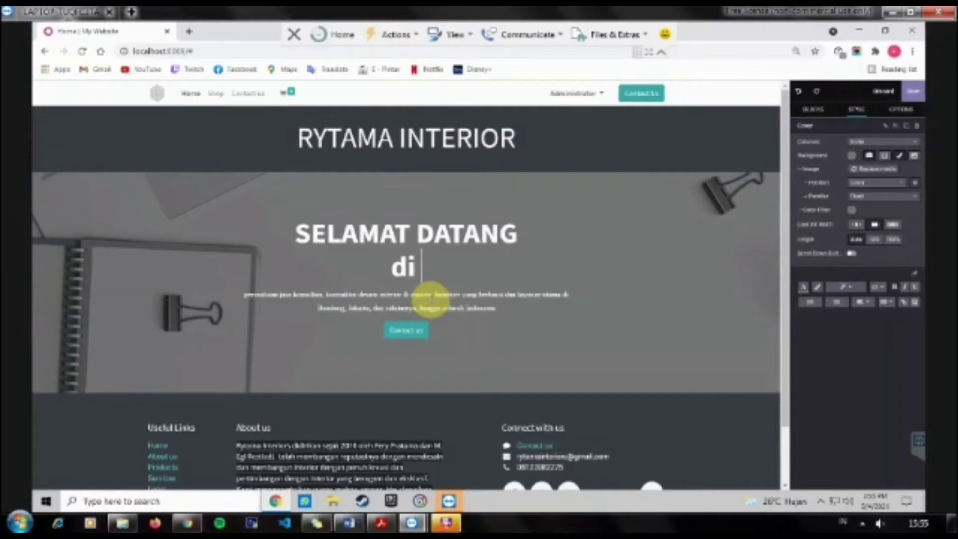
pyautogui.write('di Rytama I')
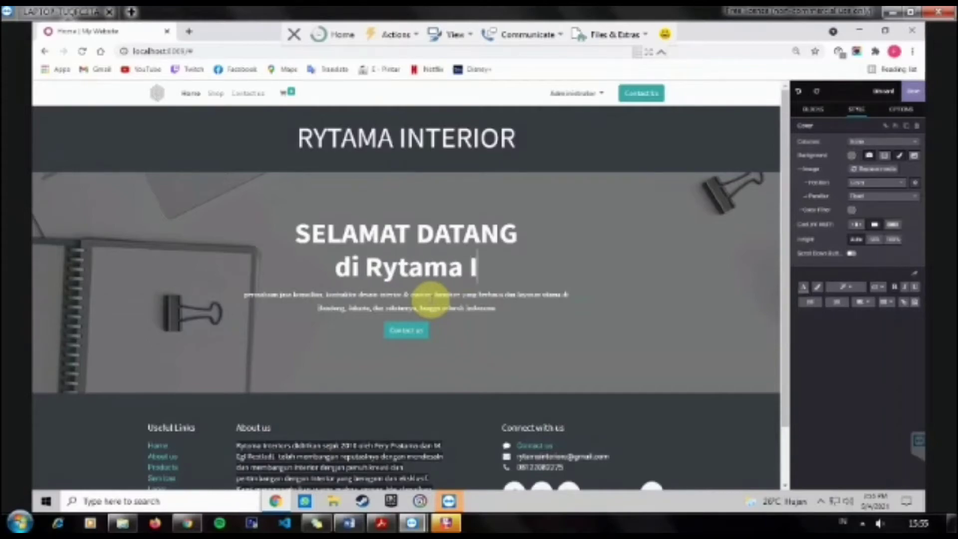
pyautogui.write('nterior')
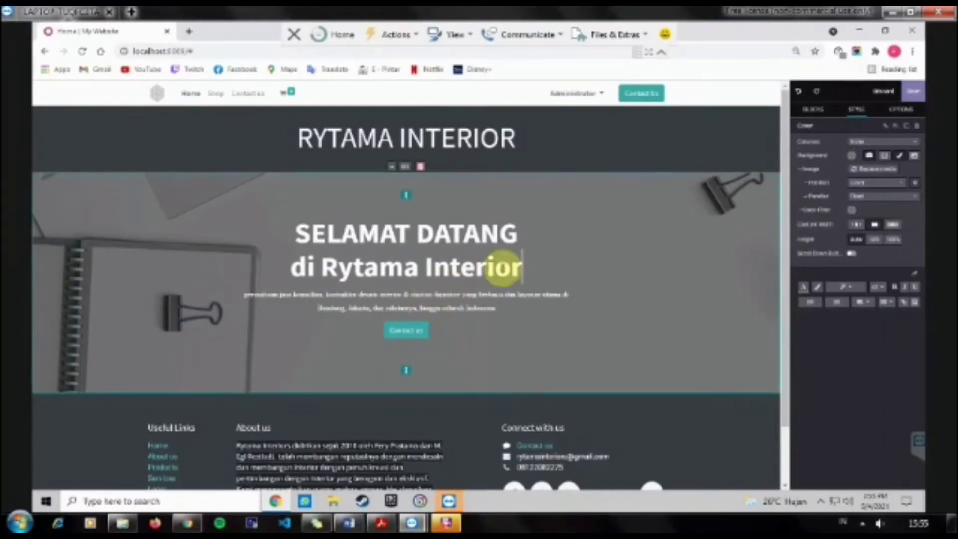
# Step: Join the headline into one line reading 'Selamat Datang di Rytama Interior'
pyautogui.click(533, 263)
pyautogui.moveTo(415, 268); pyautogui.dragTo(293, 270)
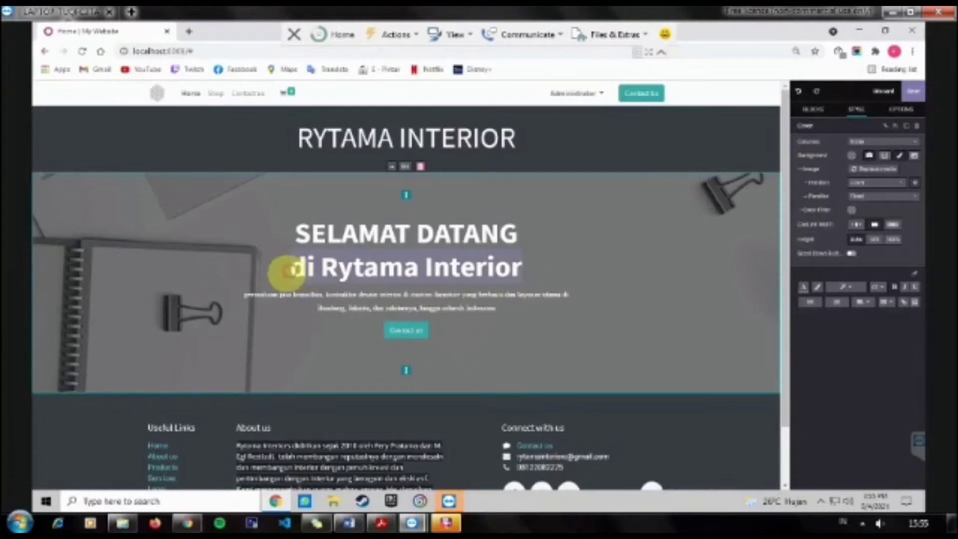
pyautogui.press('BackSpace')
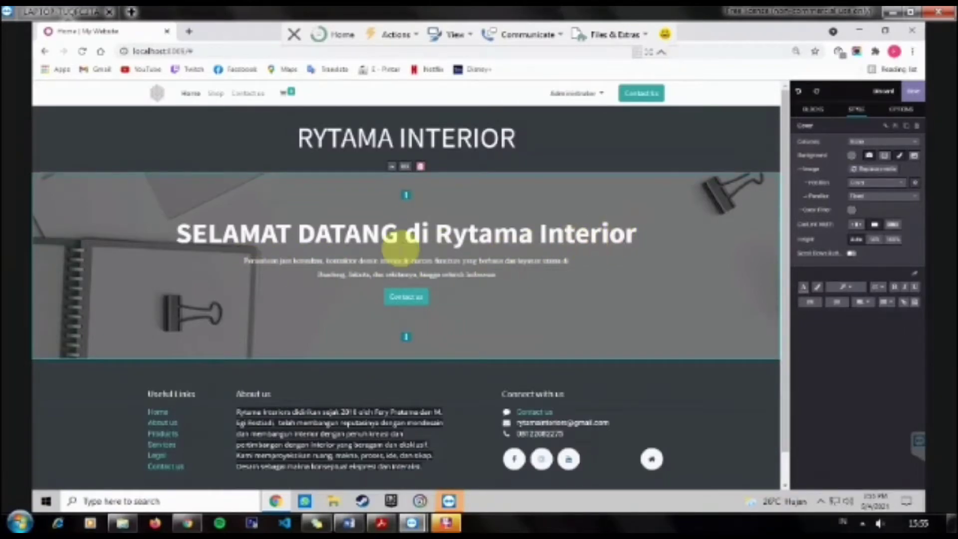
pyautogui.moveTo(398, 232); pyautogui.dragTo(200, 233)
pyautogui.write('elamat Datang')
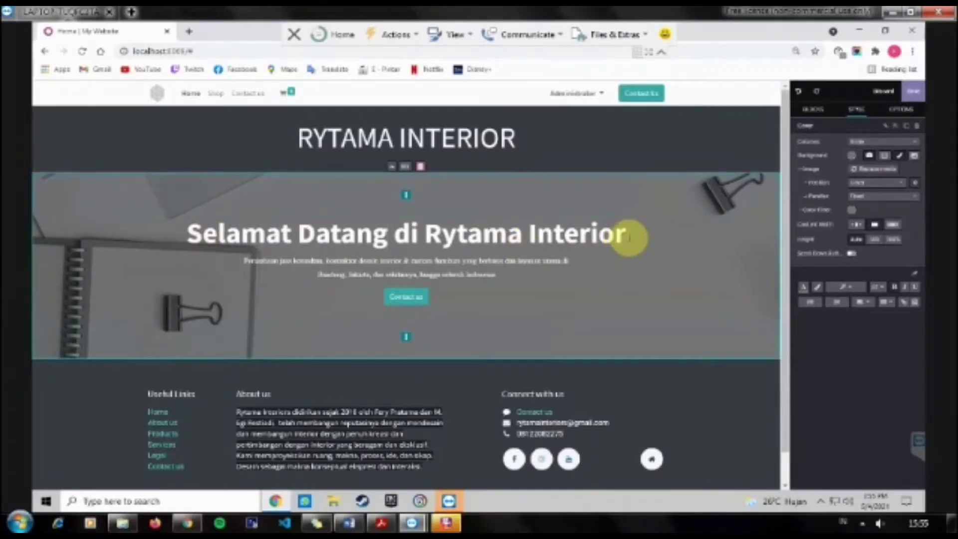
pyautogui.moveTo(621, 236); pyautogui.dragTo(242, 229)
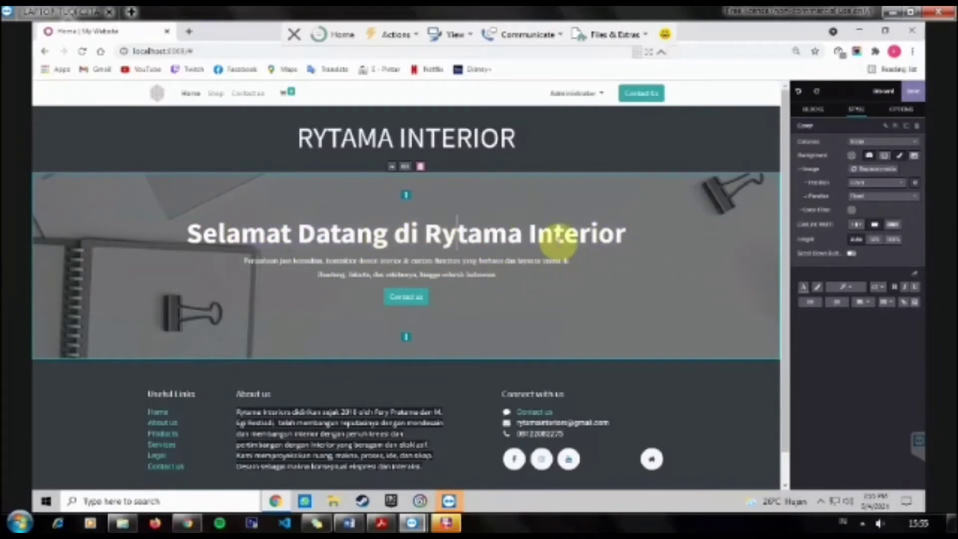
pyautogui.moveTo(626, 238); pyautogui.dragTo(188, 232)
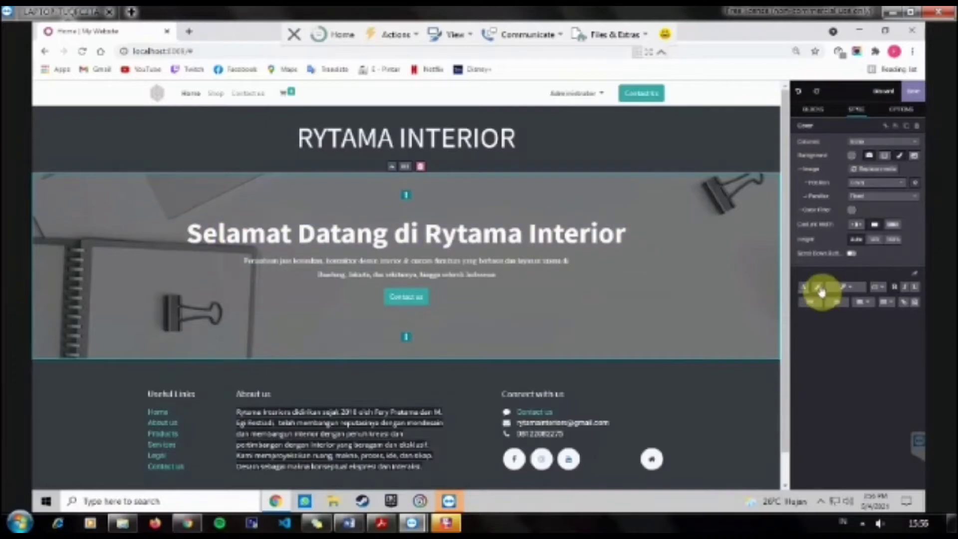
# Step: Give the headline a dark text colour and enlarge the cover paragraph's font size
pyautogui.click(804, 287)
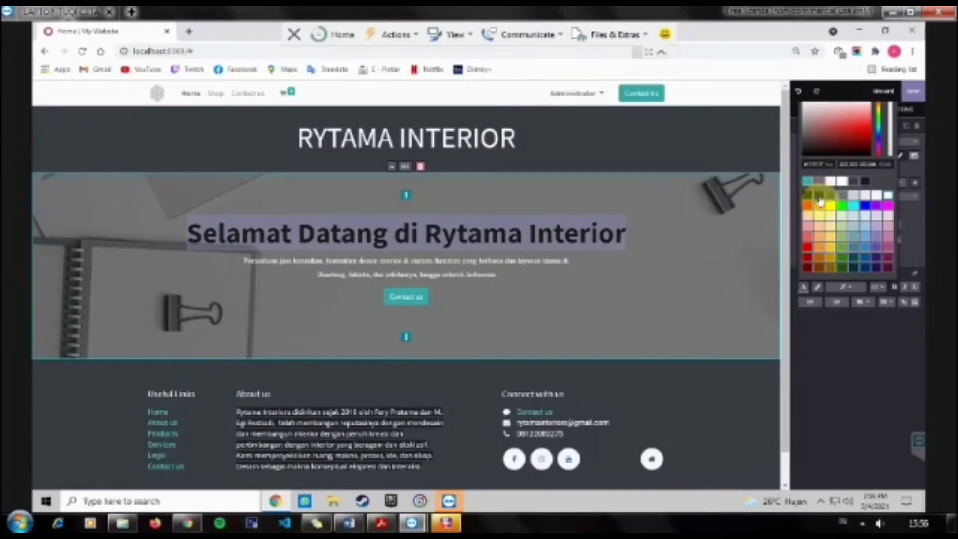
pyautogui.click(820, 200)
pyautogui.click(248, 259)
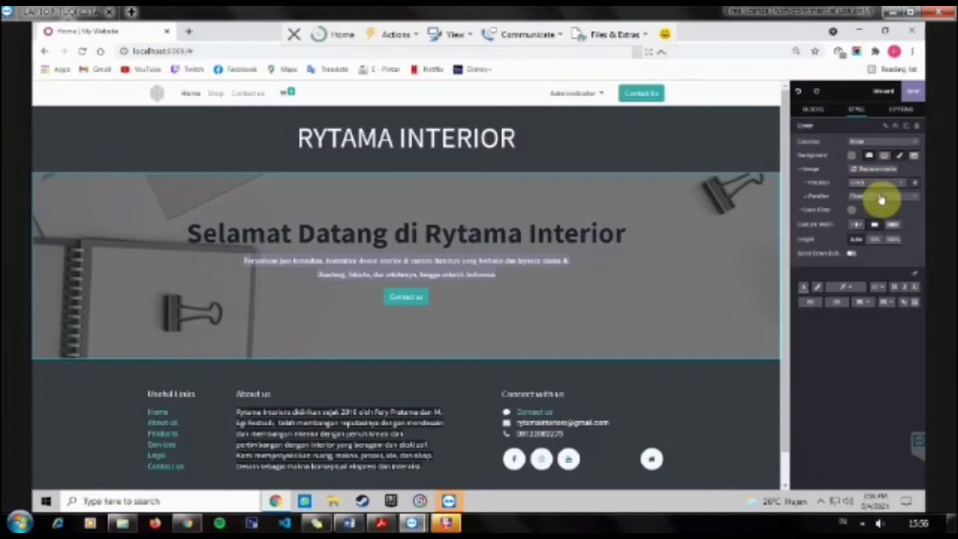
pyautogui.click(876, 289)
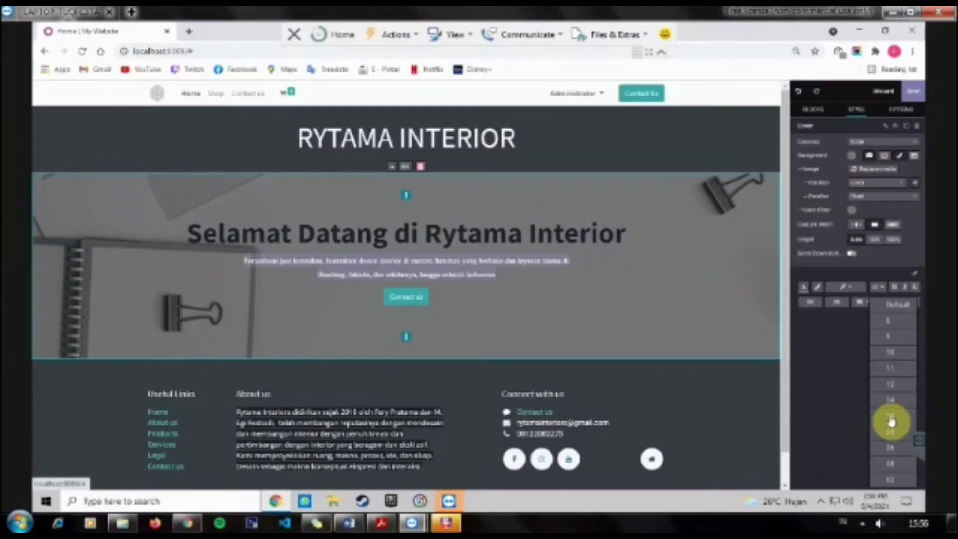
pyautogui.click(891, 417)
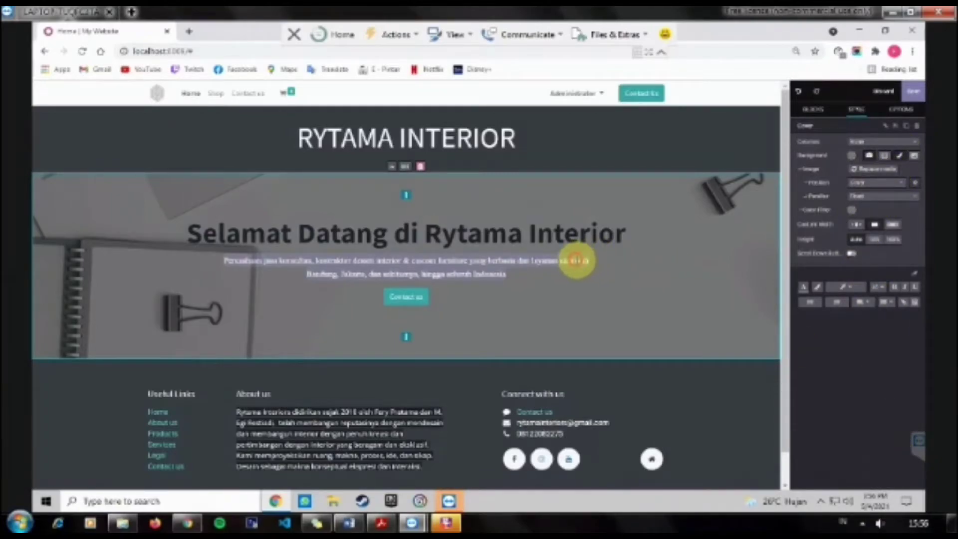
# Step: Copy the tagline 'We solve the problem with design.' from Word and return to the editor
pyautogui.click(349, 523)
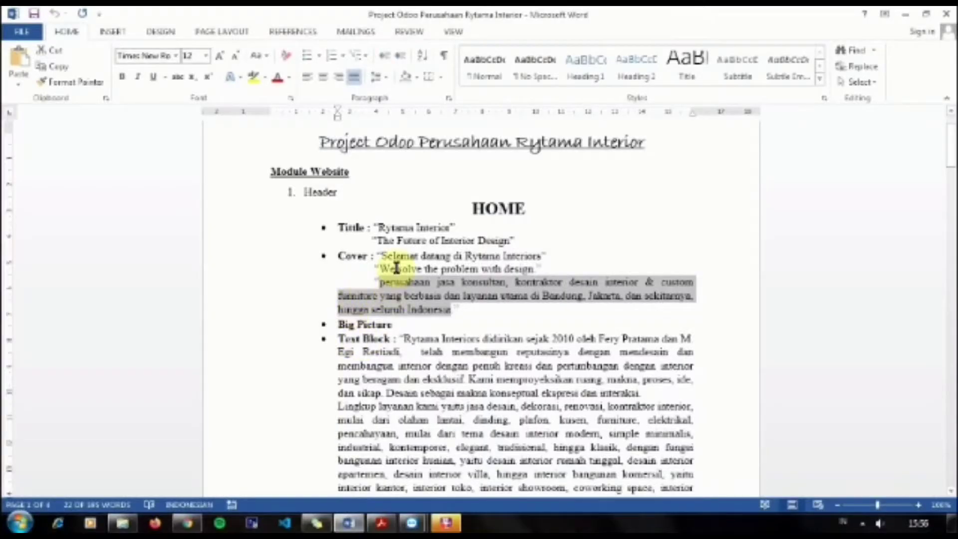
pyautogui.click(381, 269)
pyautogui.tripleClick(505, 270)
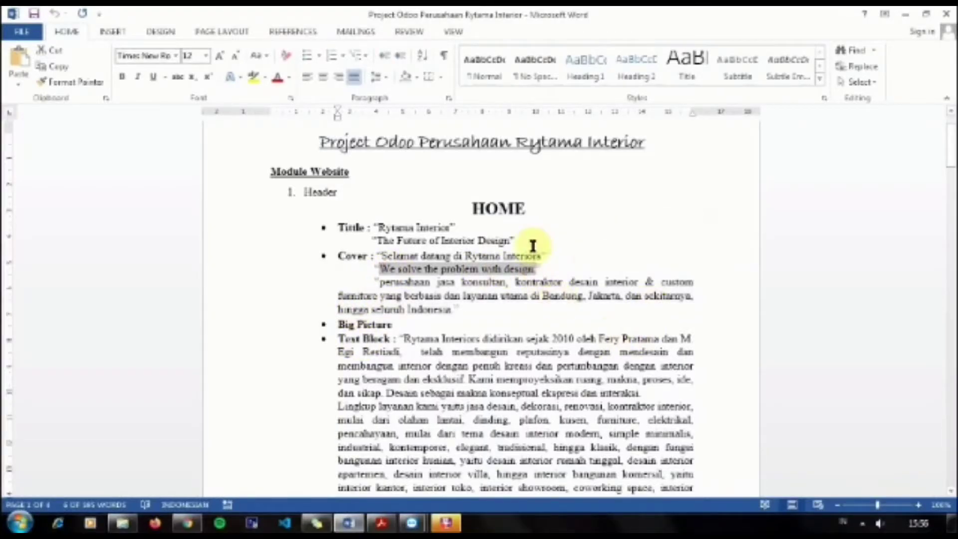
pyautogui.moveTo(543, 270); pyautogui.dragTo(383, 267)
pyautogui.click(412, 523)
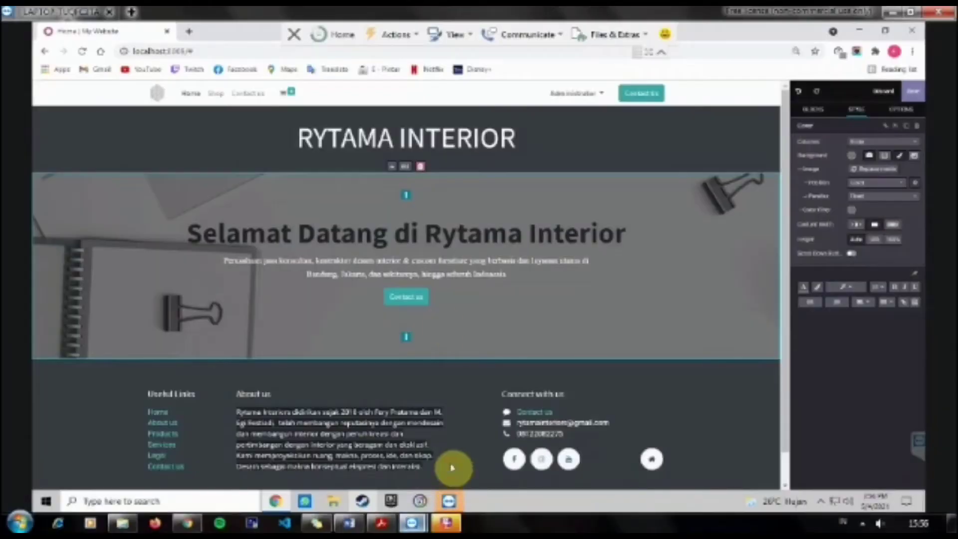
# Step: Paste the tagline on a new line above the cover paragraph
pyautogui.click(224, 261)
pyautogui.press('Return')
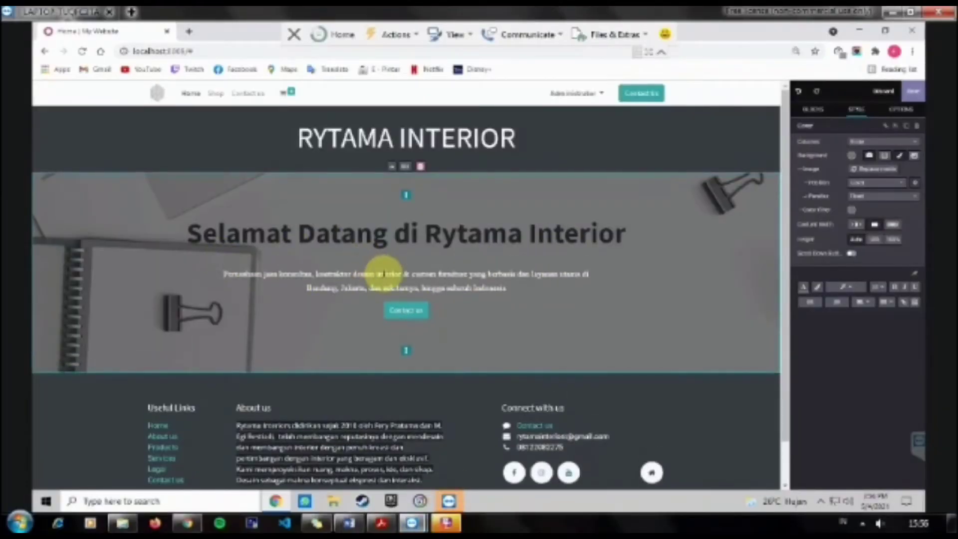
pyautogui.write('"We solve the problem with design."')
pyautogui.moveTo(464, 260); pyautogui.dragTo(351, 256)
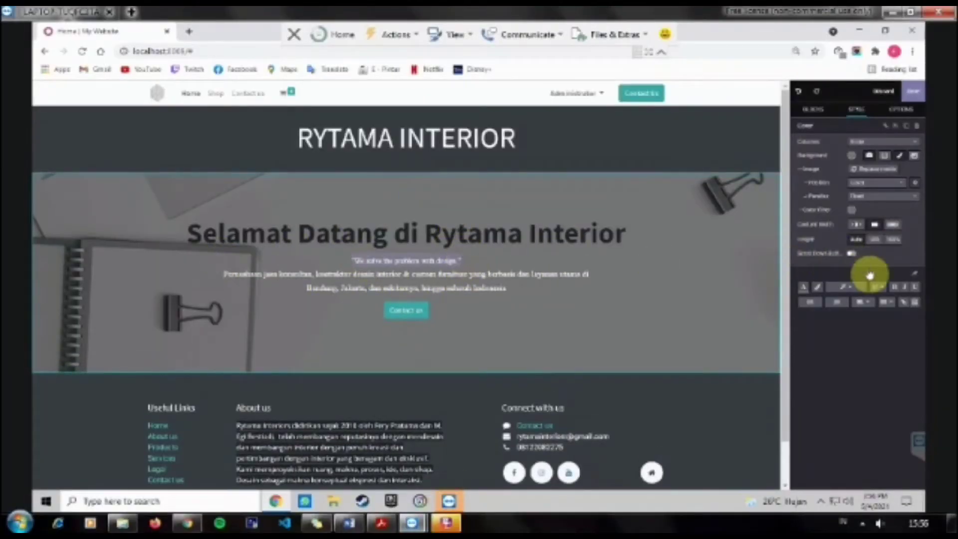
# Step: Enlarge the tagline to font size 36
pyautogui.click(877, 289)
pyautogui.click(890, 431)
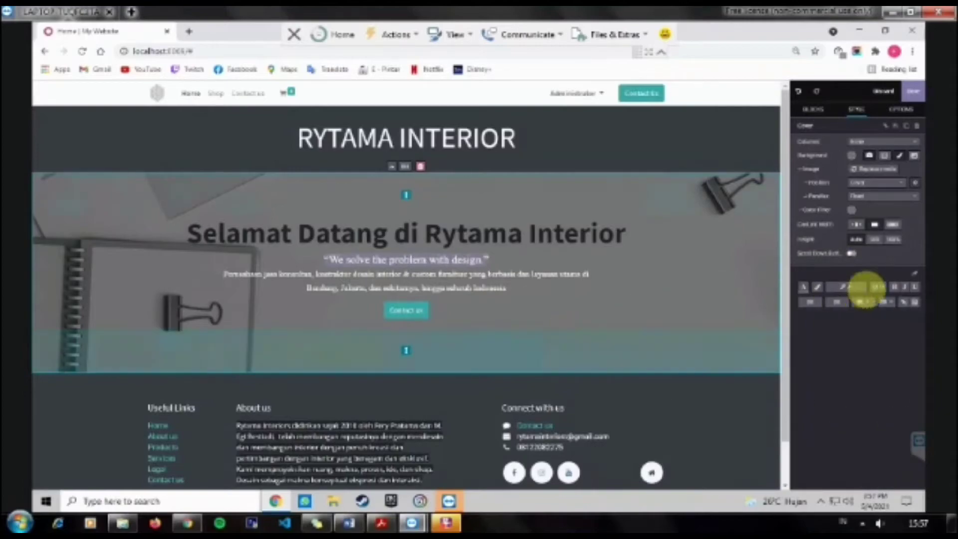
pyautogui.click(879, 295)
pyautogui.click(890, 447)
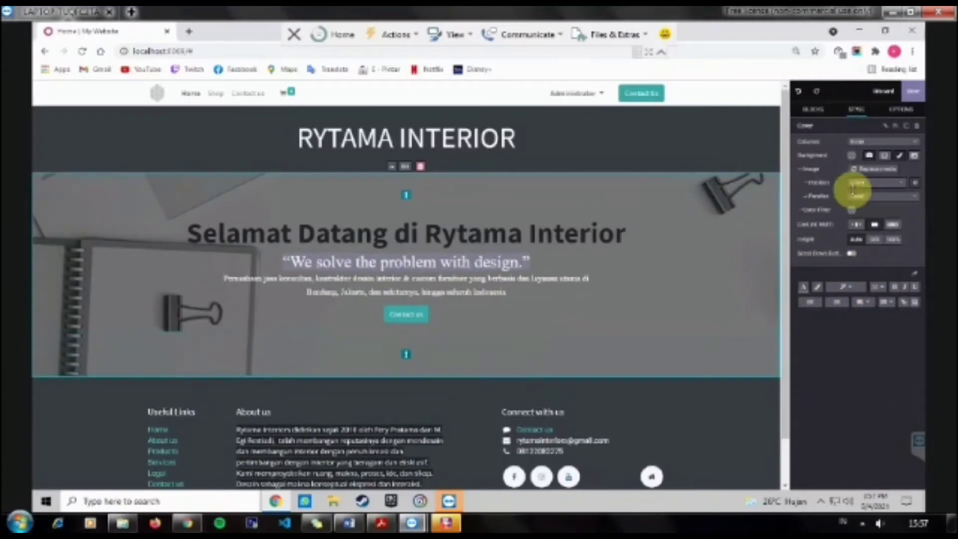
pyautogui.click(877, 290)
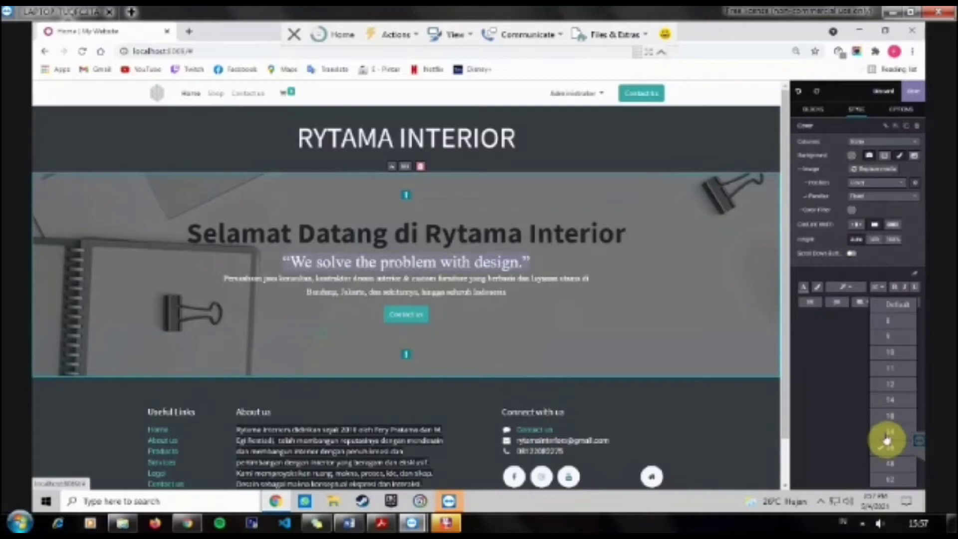
pyautogui.click(841, 376)
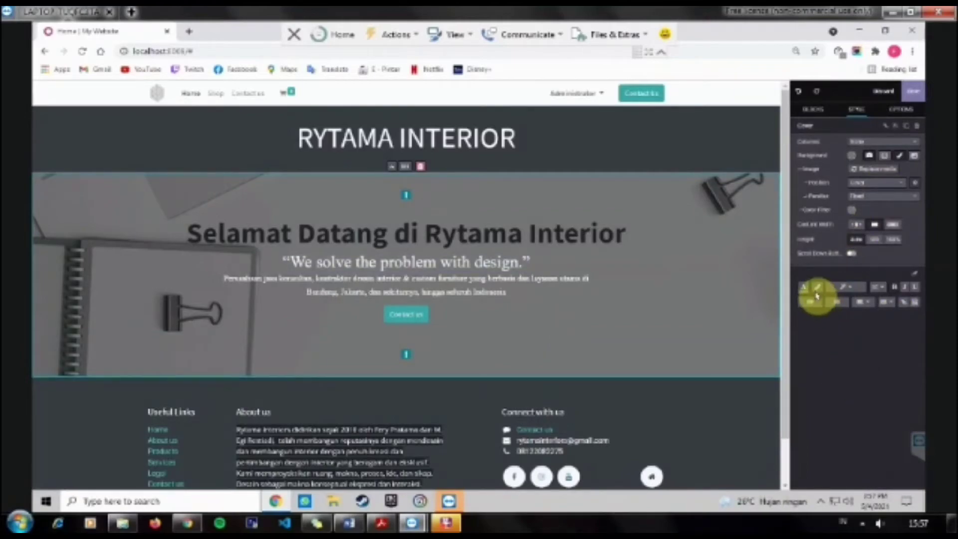
pyautogui.click(836, 292)
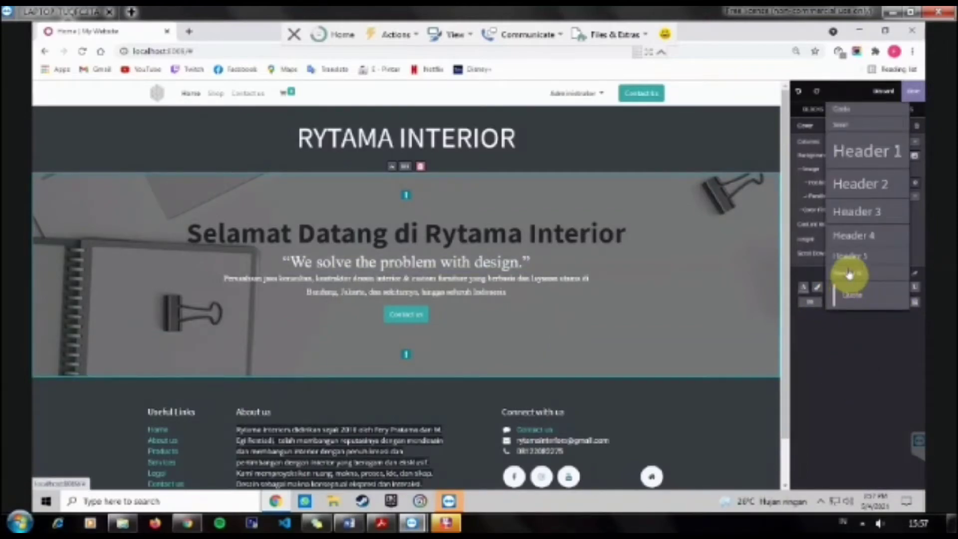
pyautogui.click(663, 315)
pyautogui.click(857, 520)
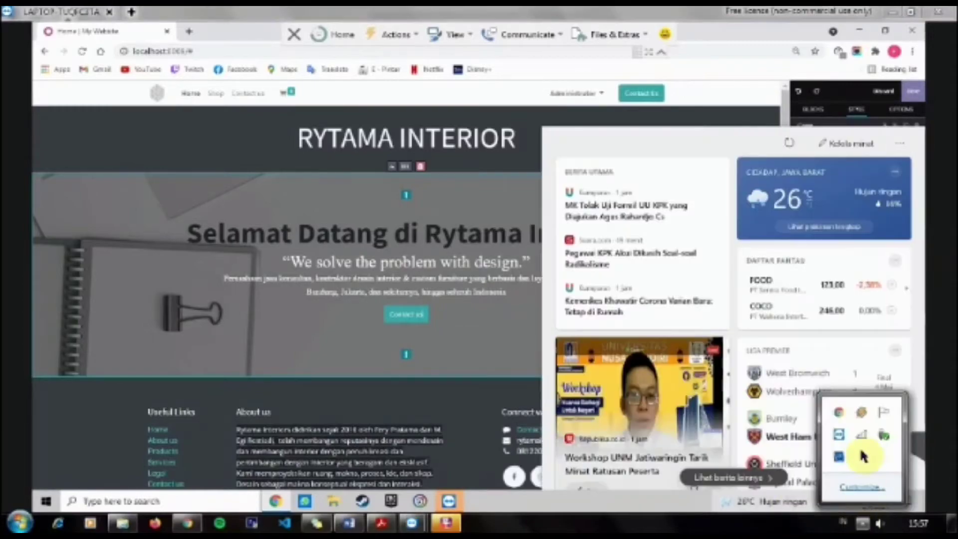
pyautogui.click(861, 438)
pyautogui.click(904, 243)
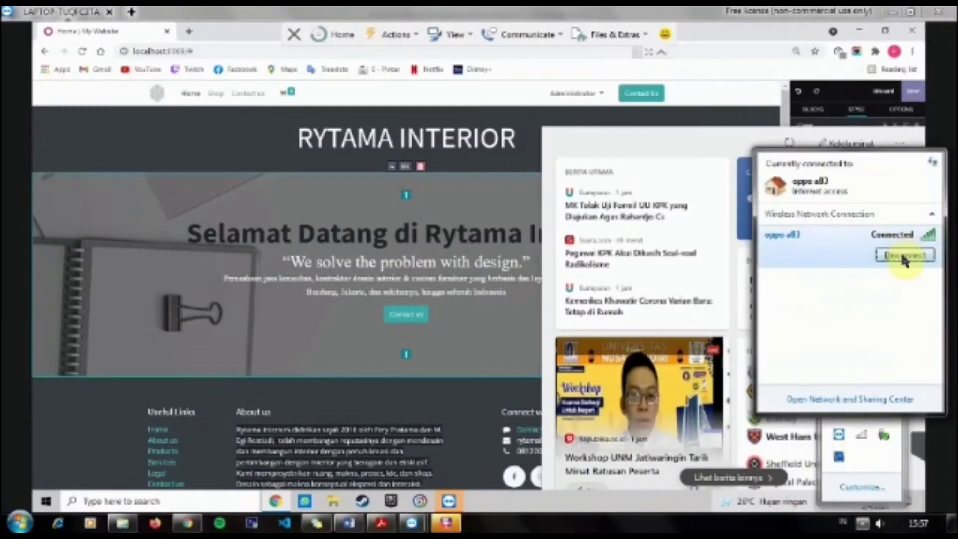
pyautogui.click(843, 480)
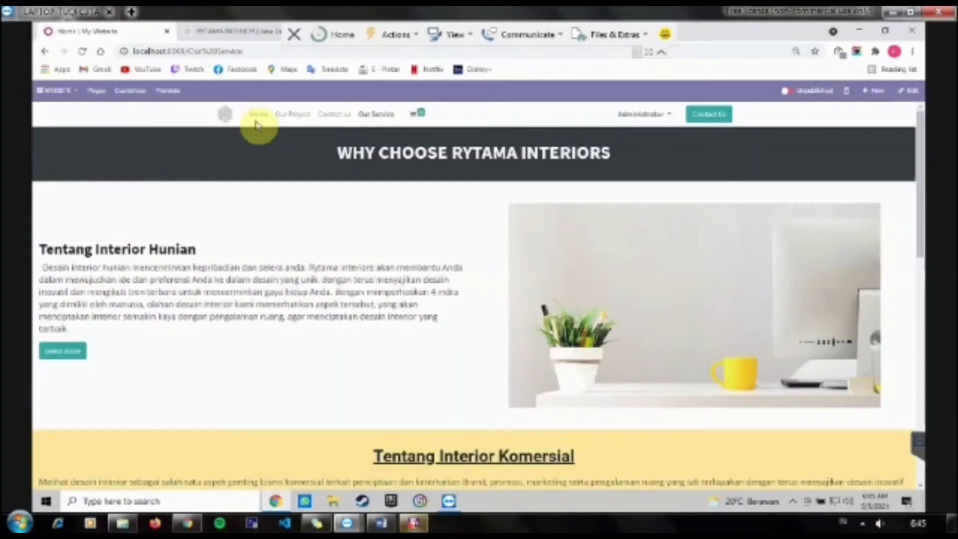
pyautogui.click(257, 116)
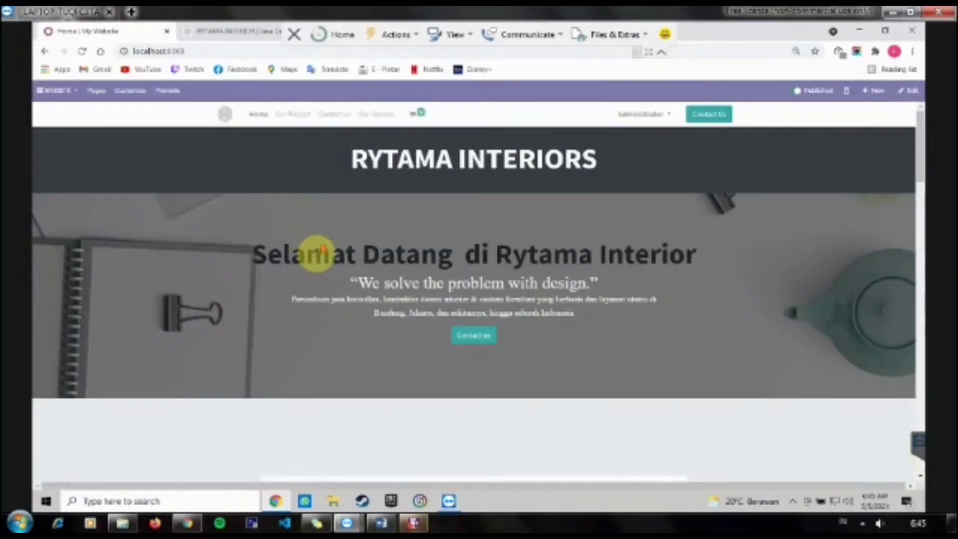
# Step: Scroll through the Home page, then browse the Our Project page
pyautogui.scroll(-10, 317, 253)
pyautogui.scroll(-15, 318, 256)
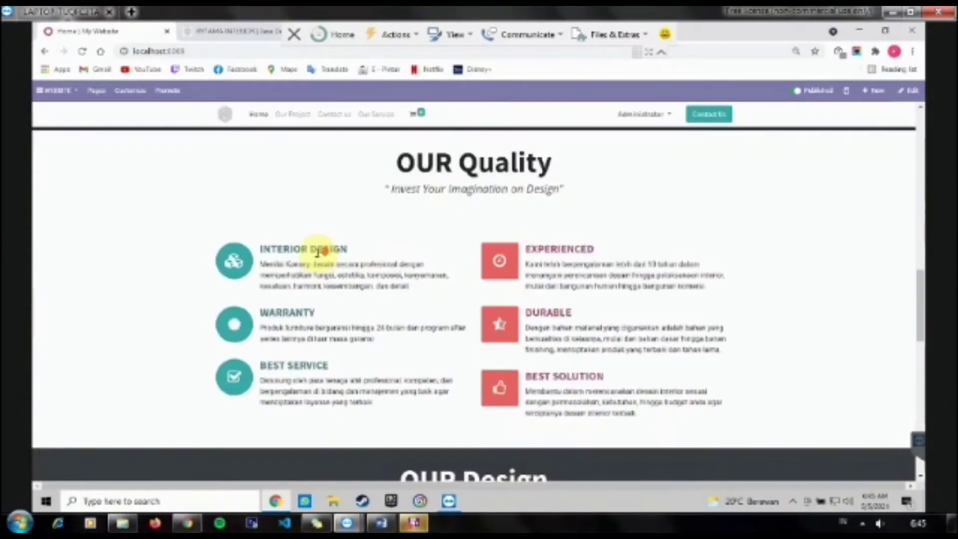
pyautogui.scroll(-3, 318, 255)
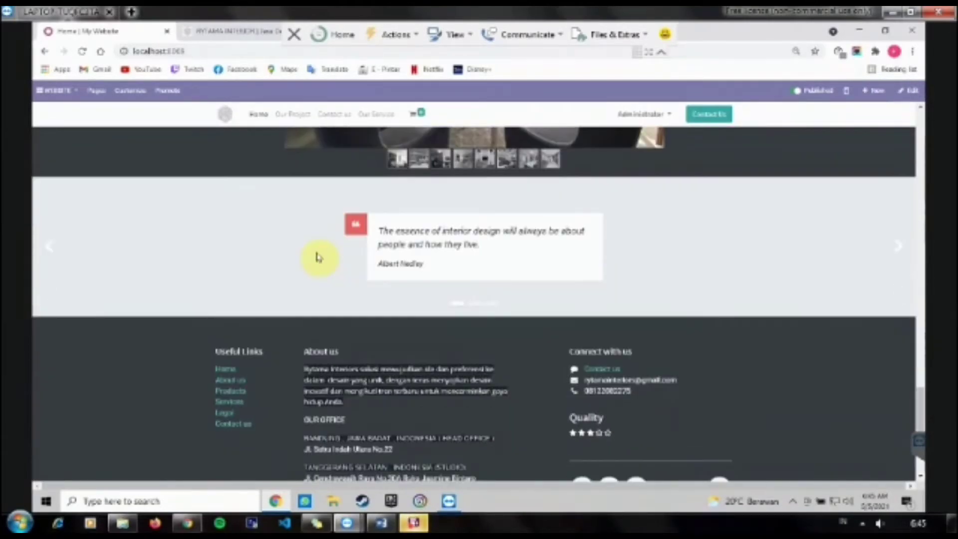
pyautogui.click(292, 114)
pyautogui.scroll(-7, 272, 210)
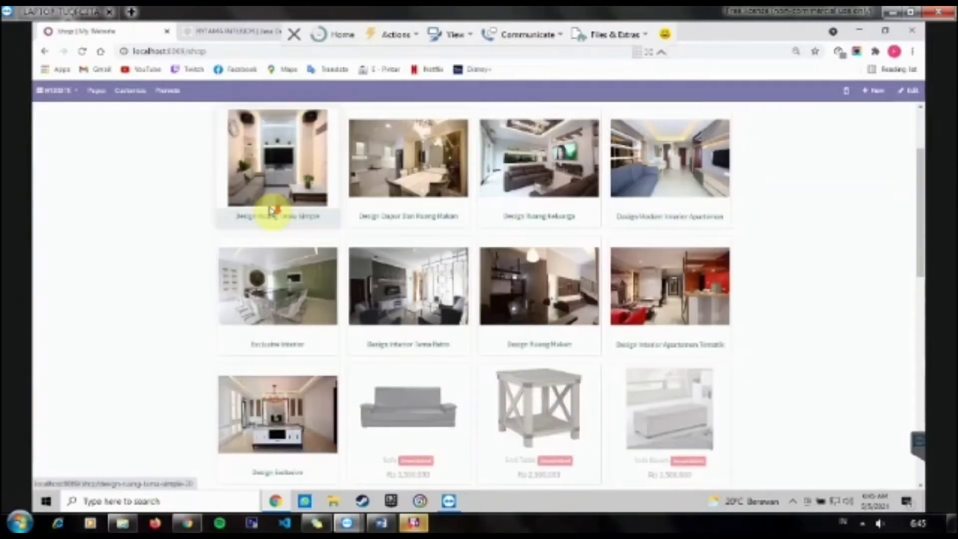
pyautogui.scroll(-2, 272, 211)
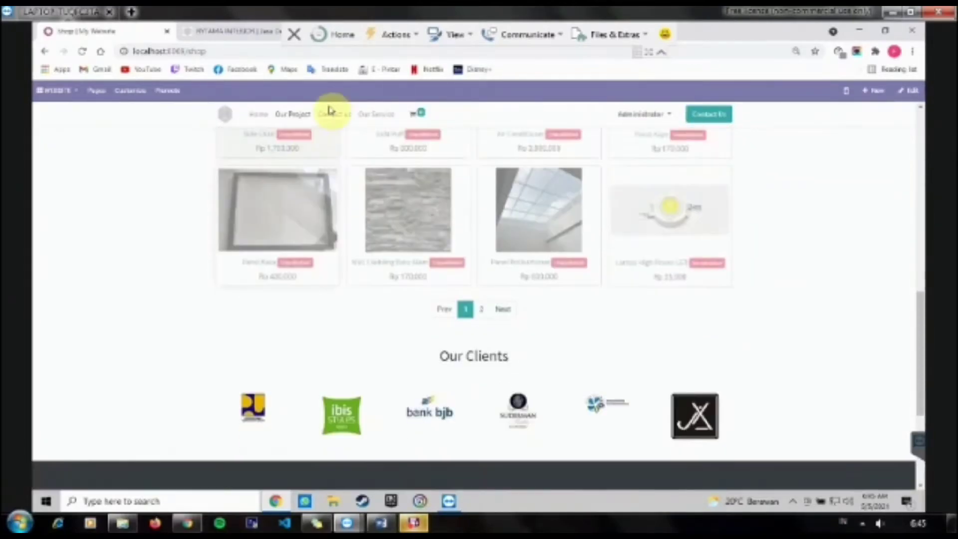
# Step: Check the Contact us, Our Service and cart pages, ending on Our Service
pyautogui.click(335, 115)
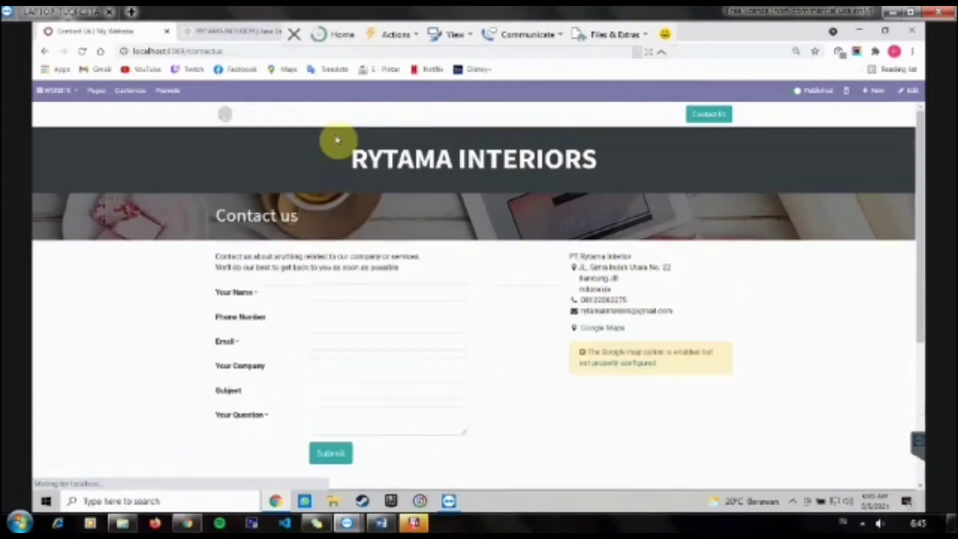
pyautogui.scroll(-5, 336, 223)
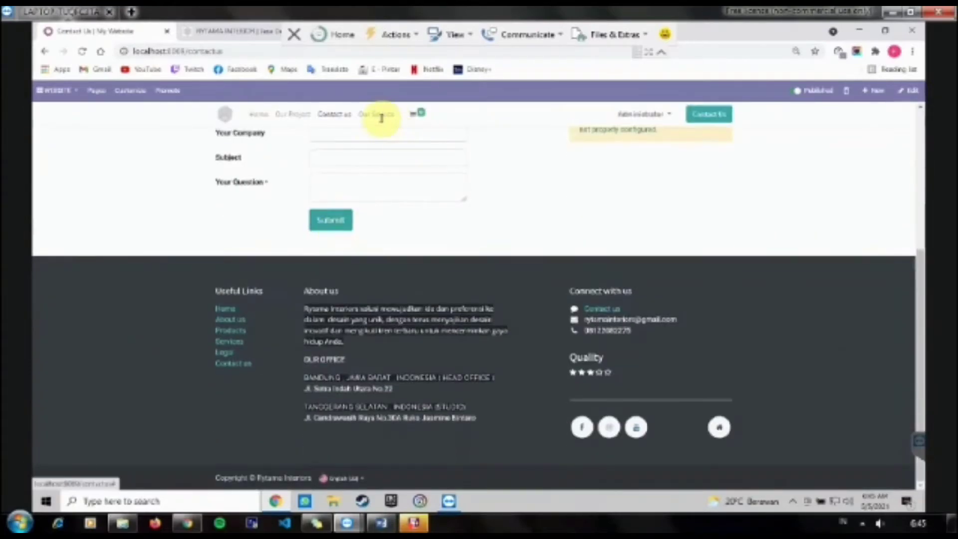
pyautogui.click(379, 118)
pyautogui.scroll(-10, 387, 155)
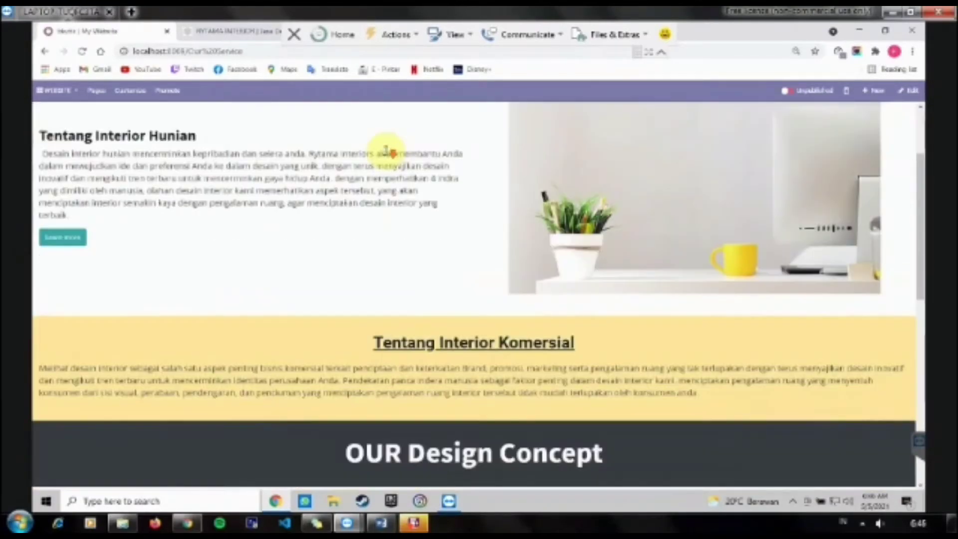
pyautogui.scroll(-3, 387, 155)
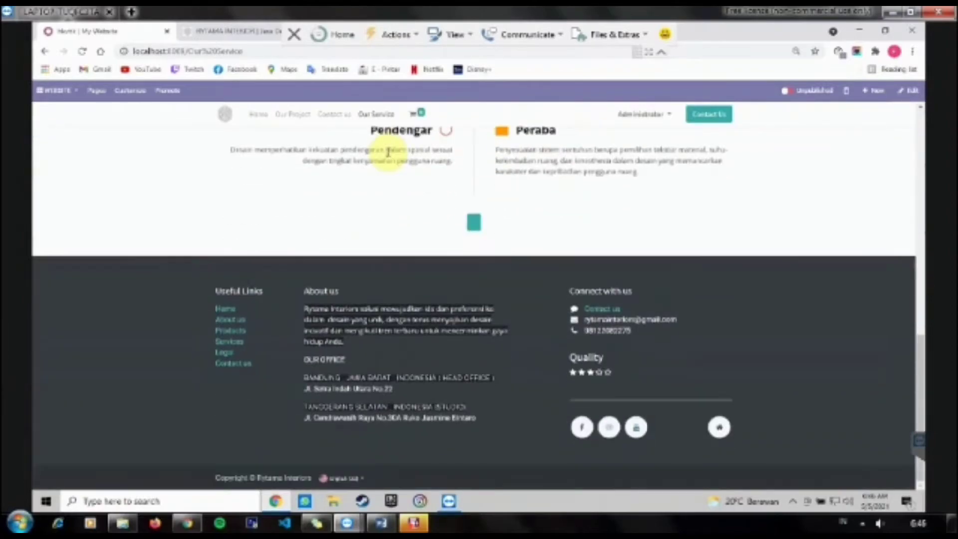
pyautogui.scroll(3, 560, 253)
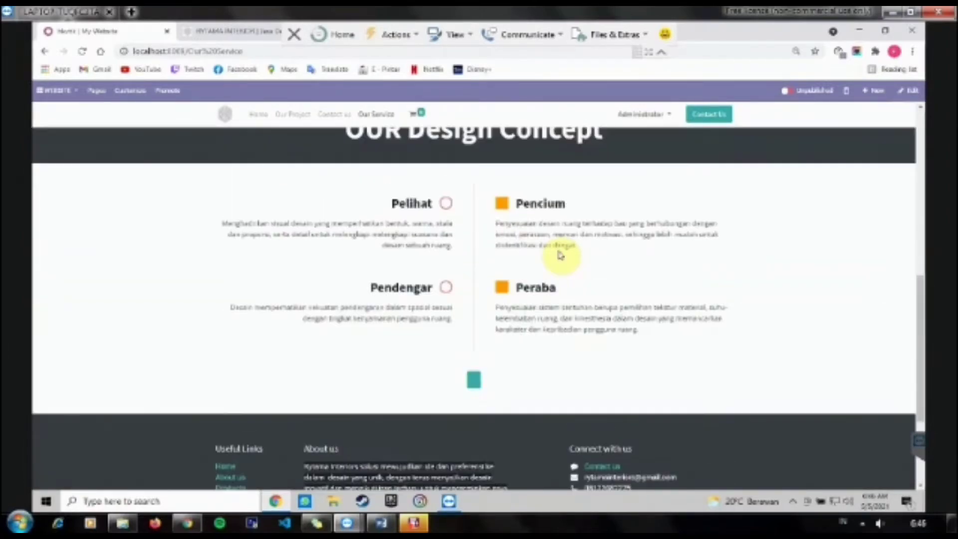
pyautogui.click(415, 115)
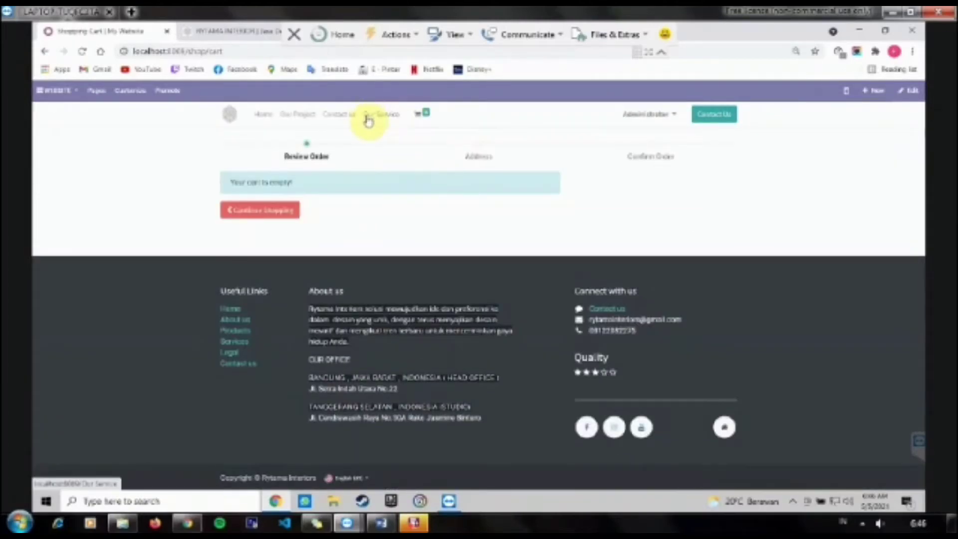
pyautogui.click(375, 115)
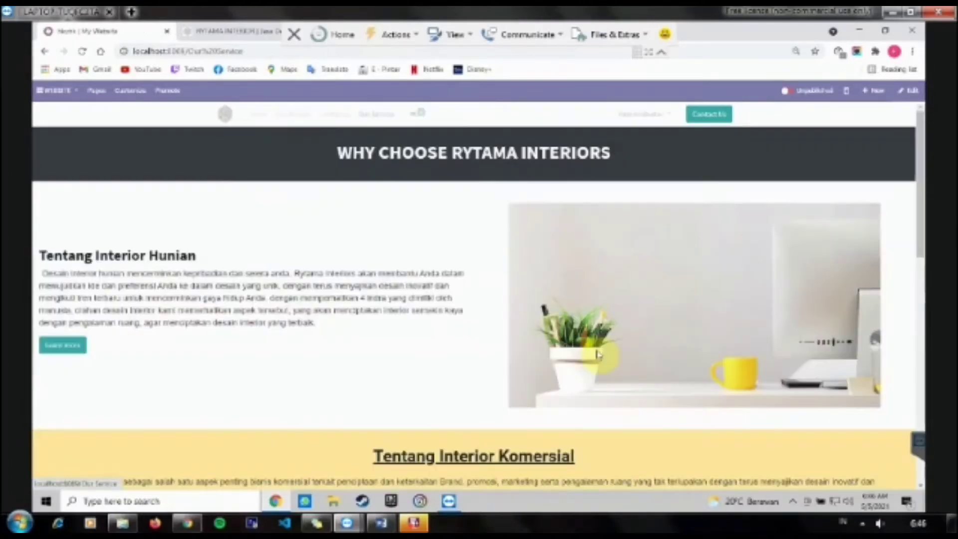
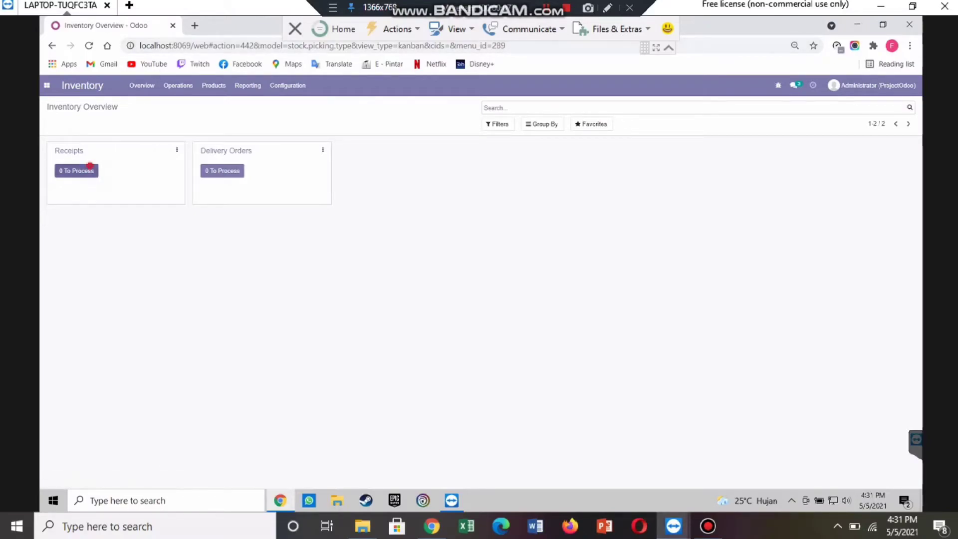
# Step: Create a new receipt from Receipts to process, receiving from IKEA Indonesia
pyautogui.click(76, 170)
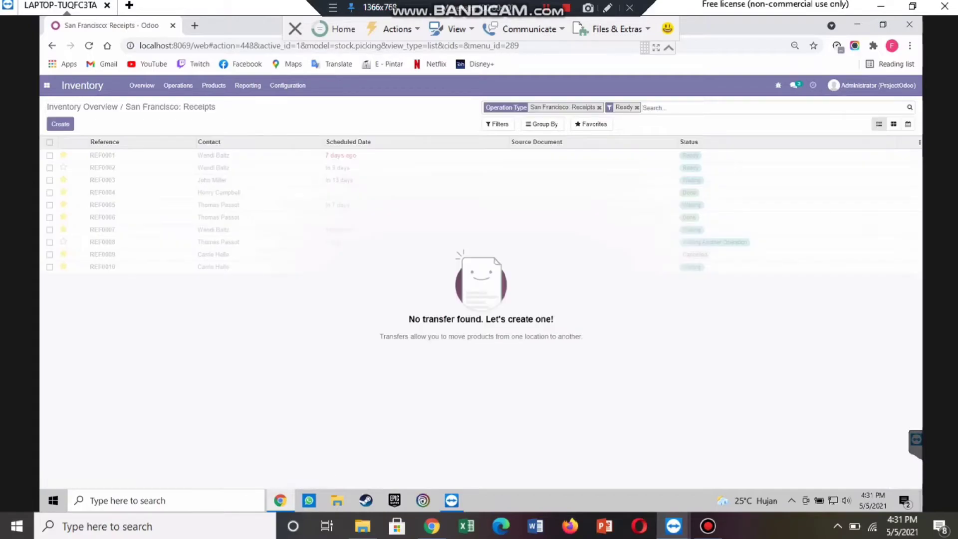
pyautogui.click(60, 124)
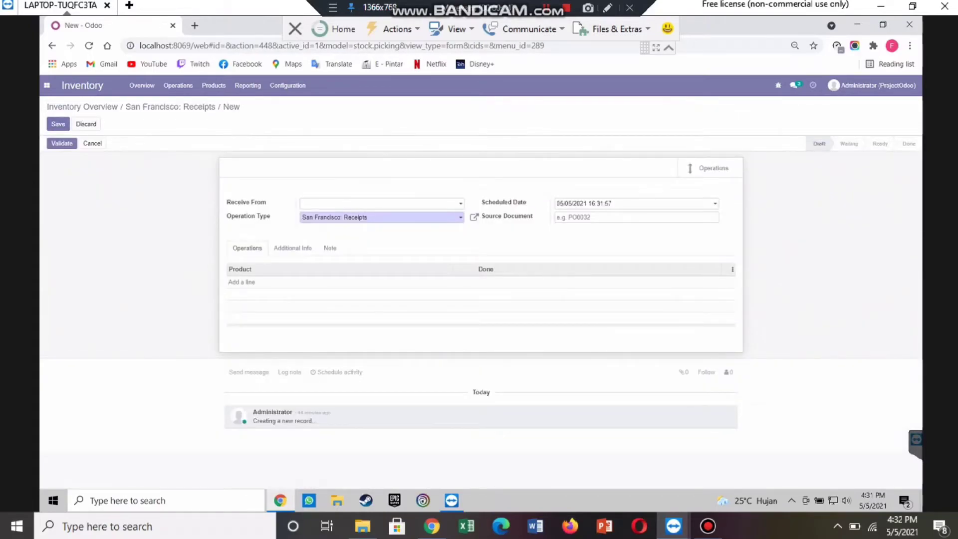
pyautogui.click(374, 205)
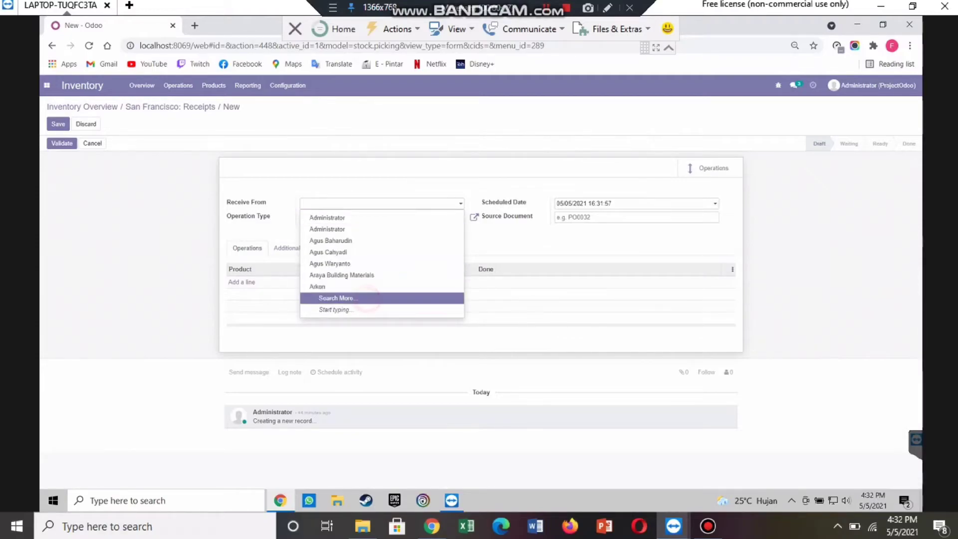
pyautogui.click(381, 217)
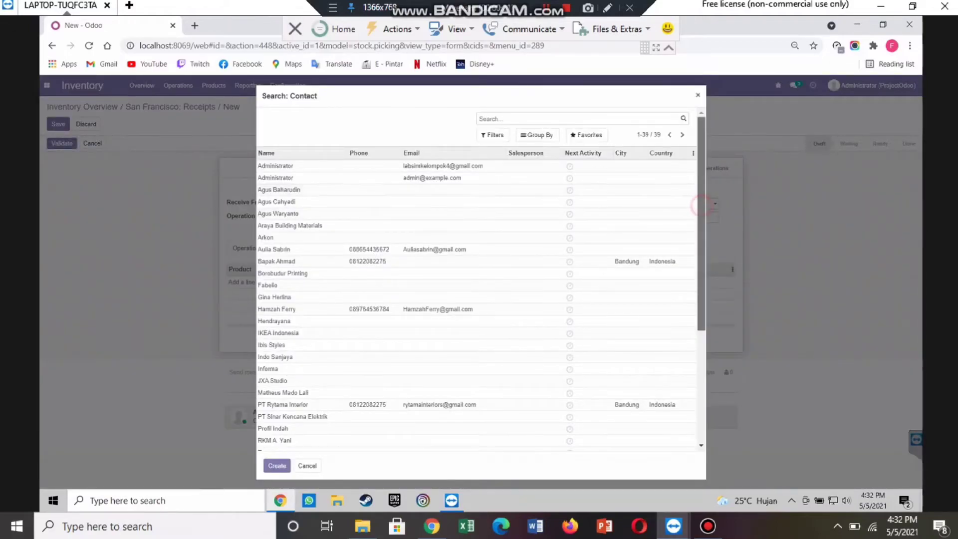
pyautogui.scroll(-3, 479, 279)
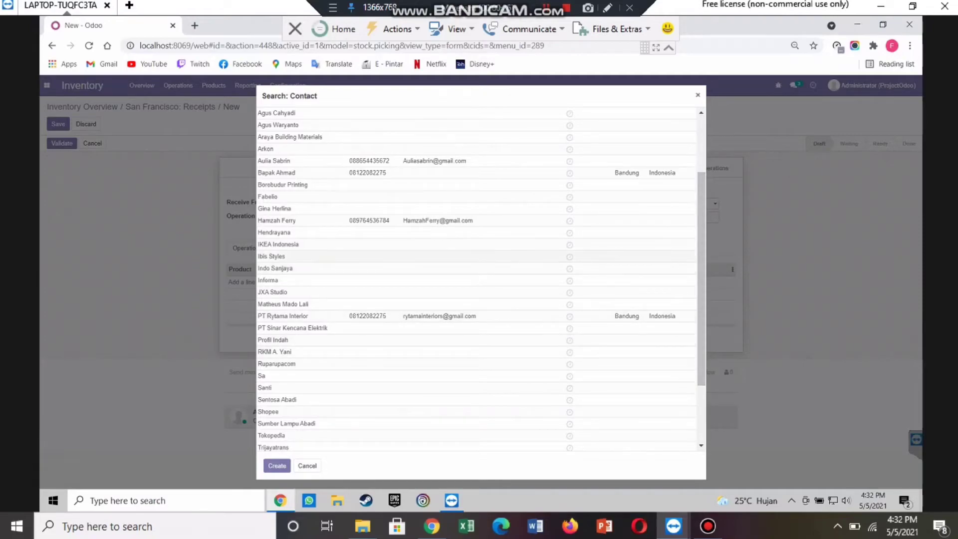
pyautogui.click(349, 244)
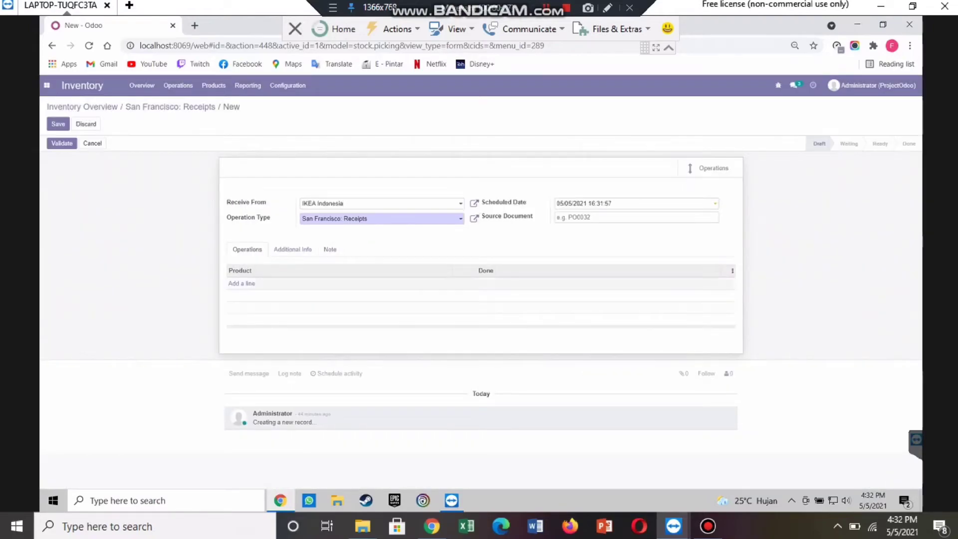
# Step: Add a Panel Kayu line to the receipt with done quantity 2
pyautogui.click(243, 283)
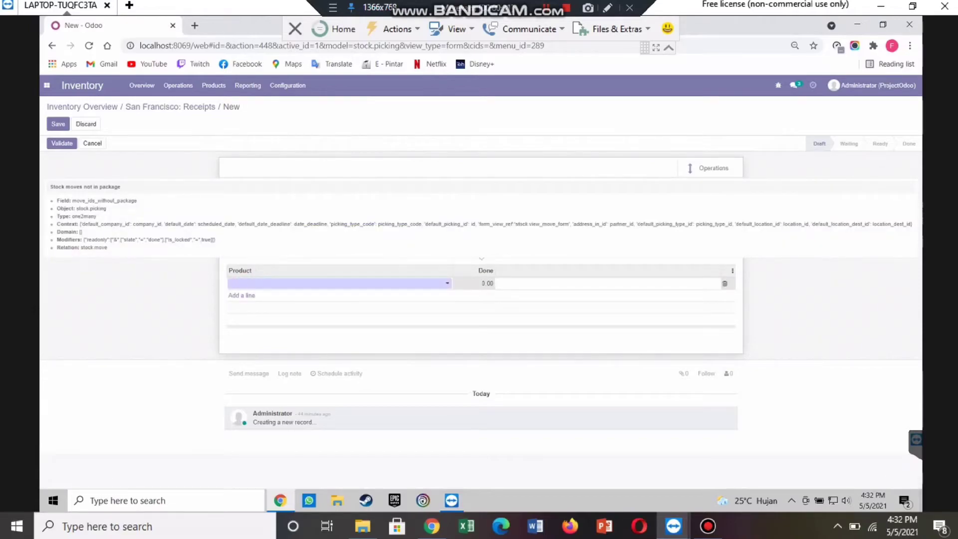
pyautogui.click(259, 284)
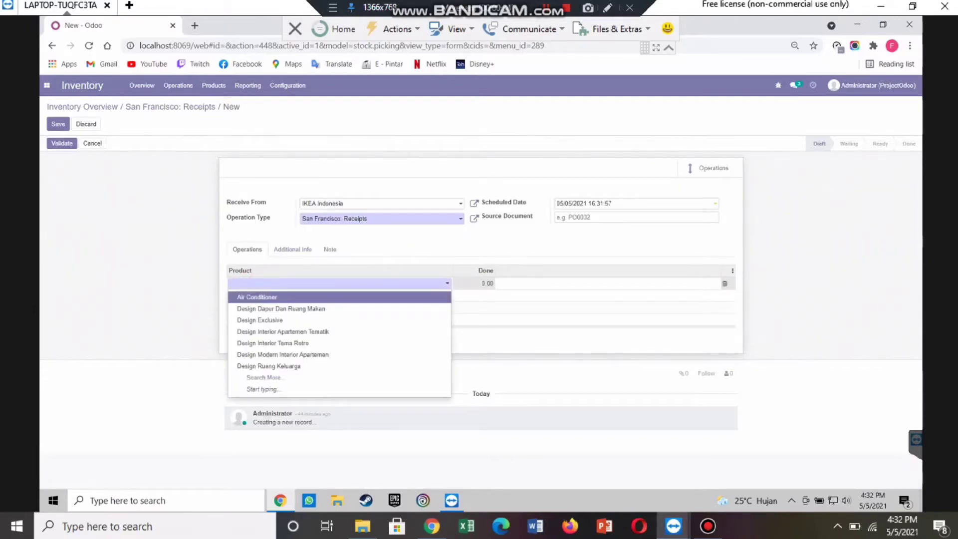
pyautogui.press('Return')
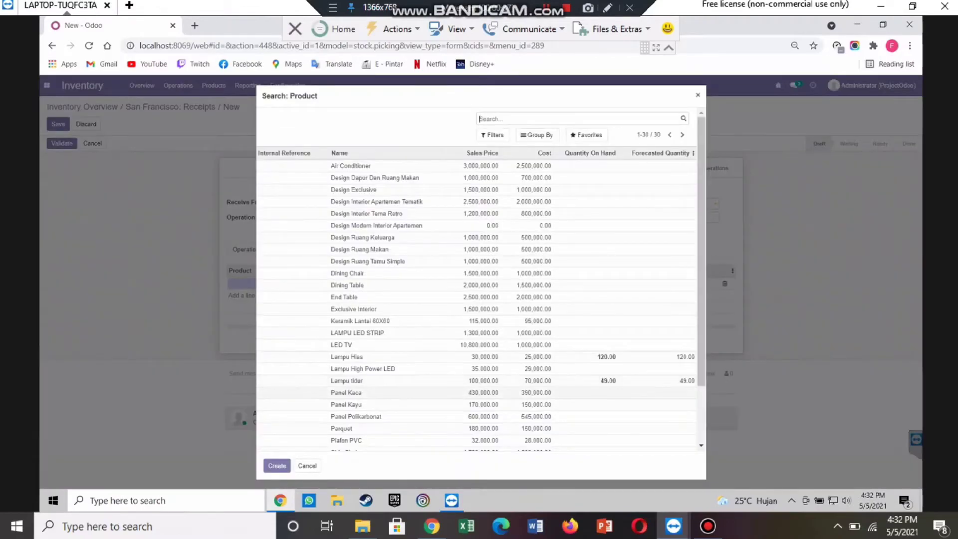
pyautogui.click(336, 405)
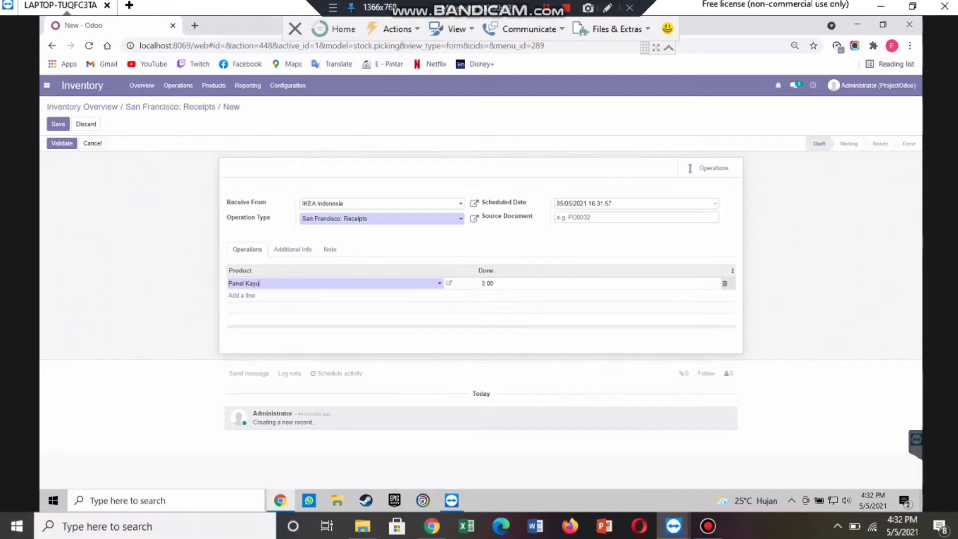
pyautogui.press('Tab')
# Step: Add Lampu Hias with done quantity 4 and save the receipt as WH/IN/00011
pyautogui.click(241, 294)
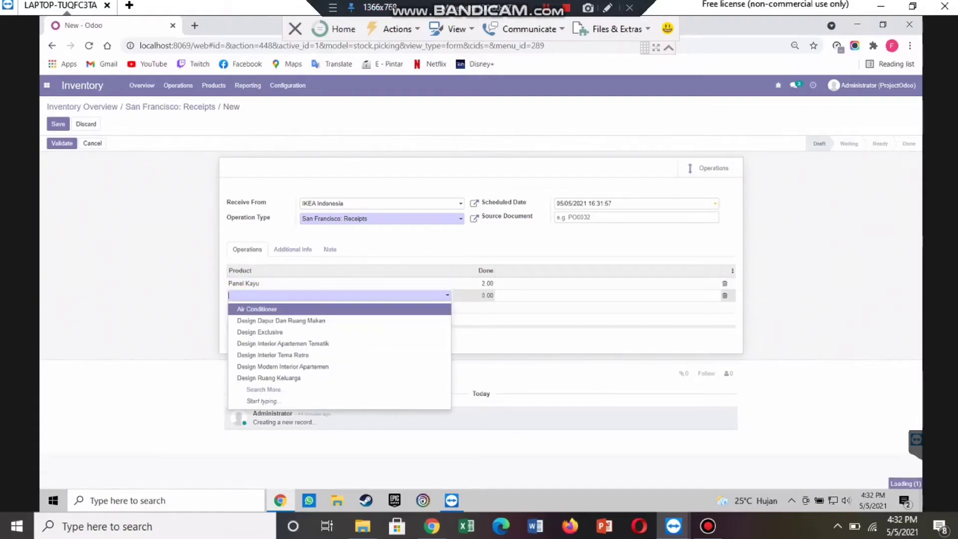
pyautogui.press('Down')
pyautogui.press('Down')
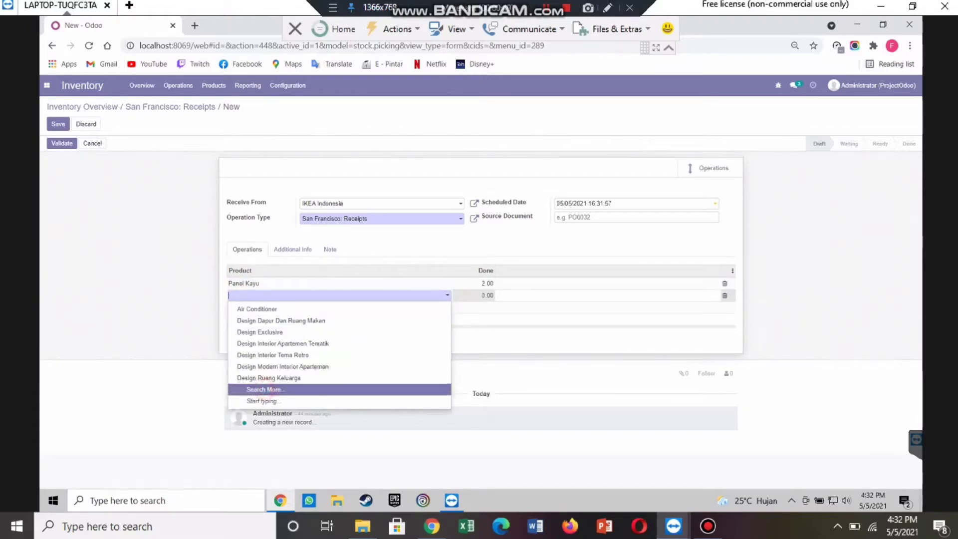
pyautogui.press('Return')
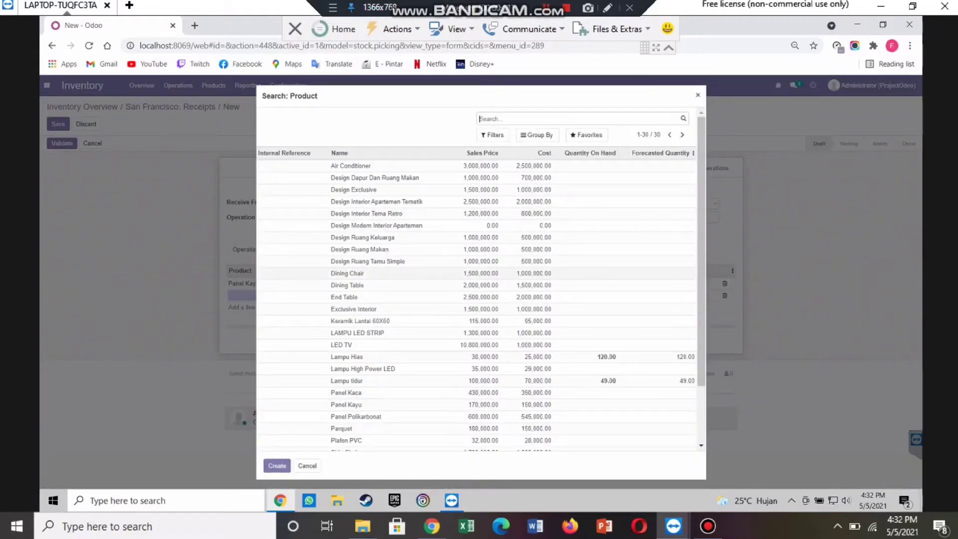
pyautogui.click(310, 356)
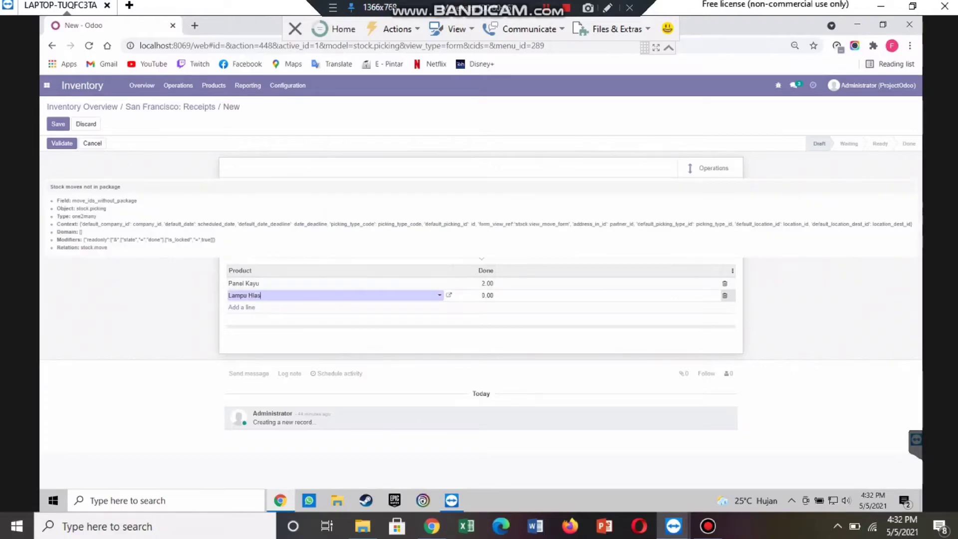
pyautogui.click(488, 294)
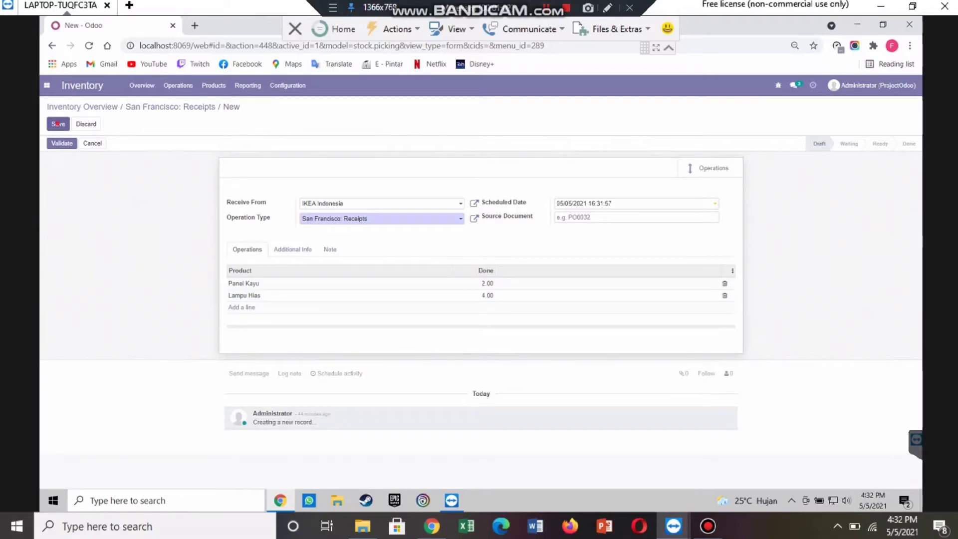
pyautogui.click(57, 124)
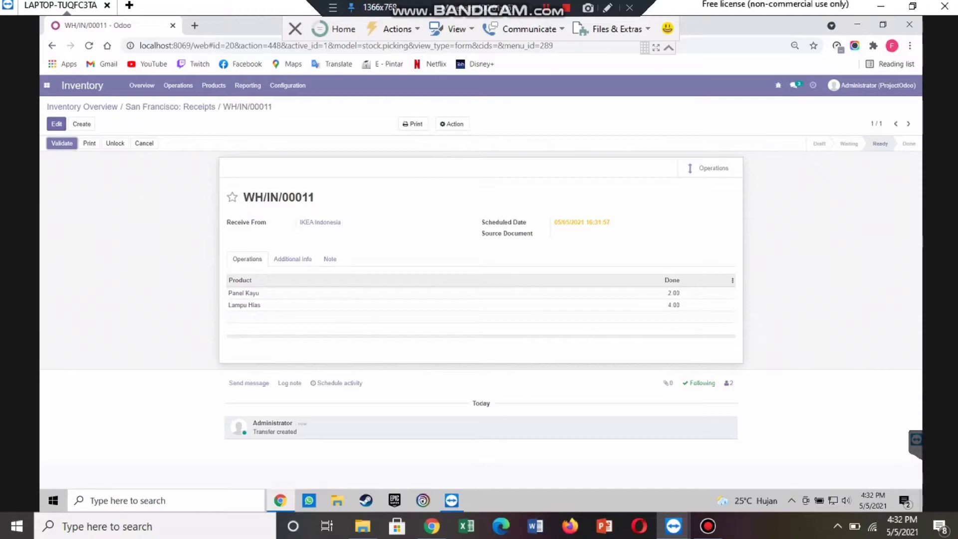
# Step: Open receipt WH/IN/00011 from the receipts to process and validate it
pyautogui.click(100, 107)
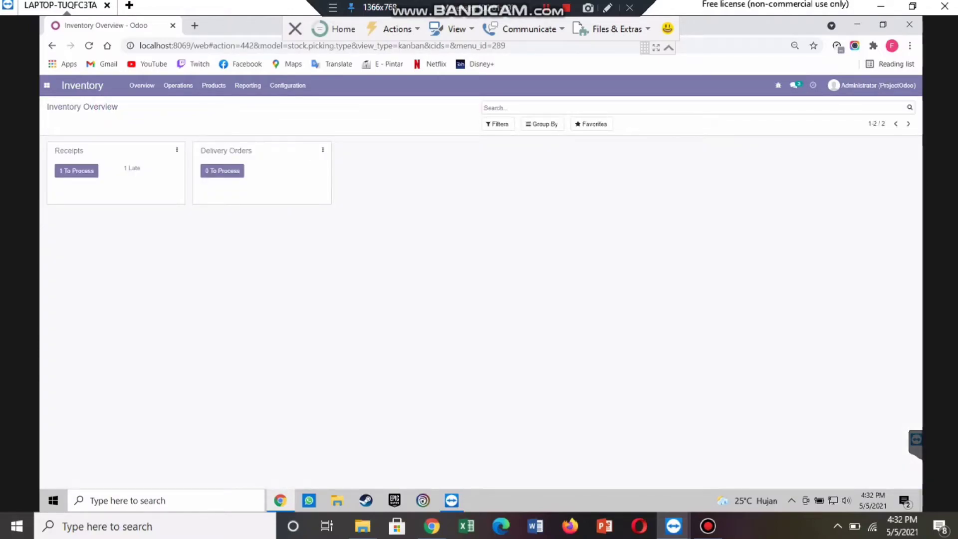
pyautogui.click(131, 168)
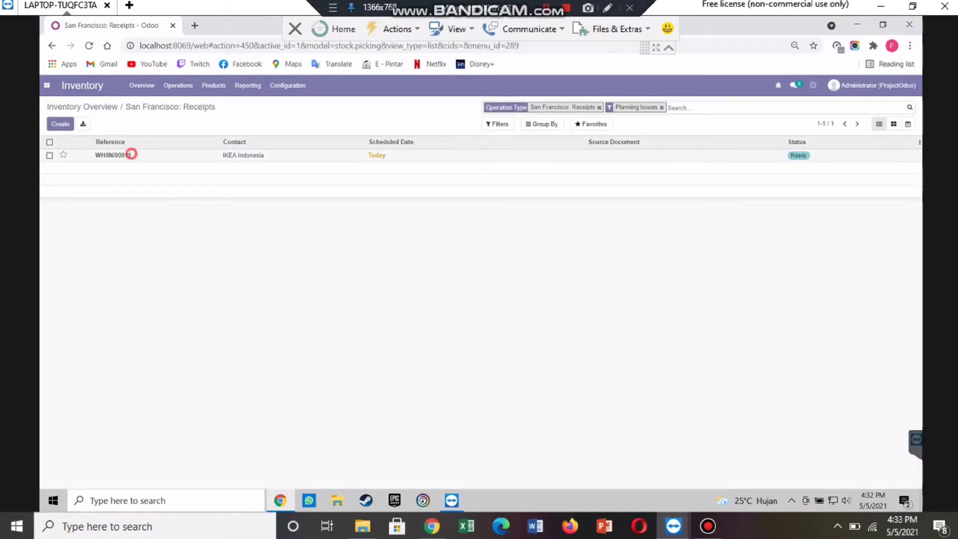
pyautogui.click(131, 154)
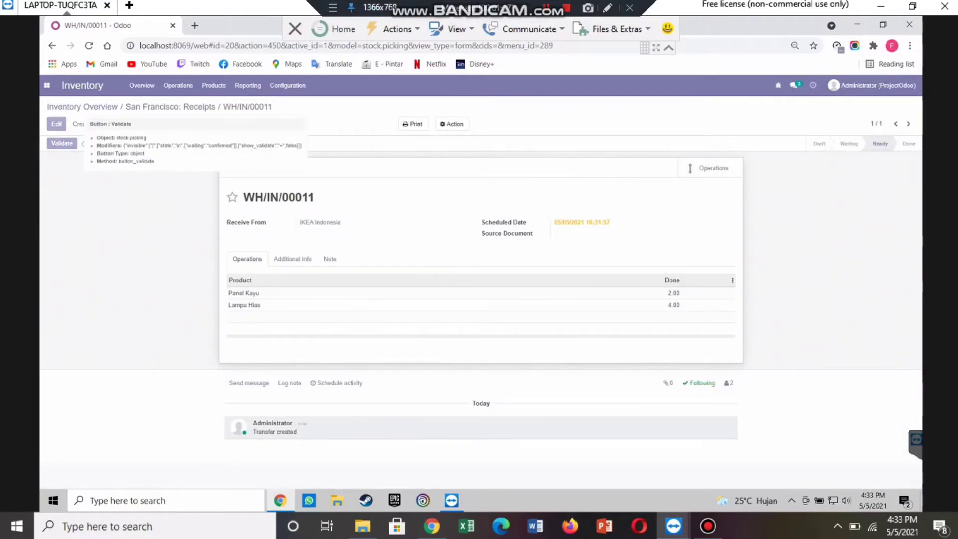
pyautogui.click(61, 143)
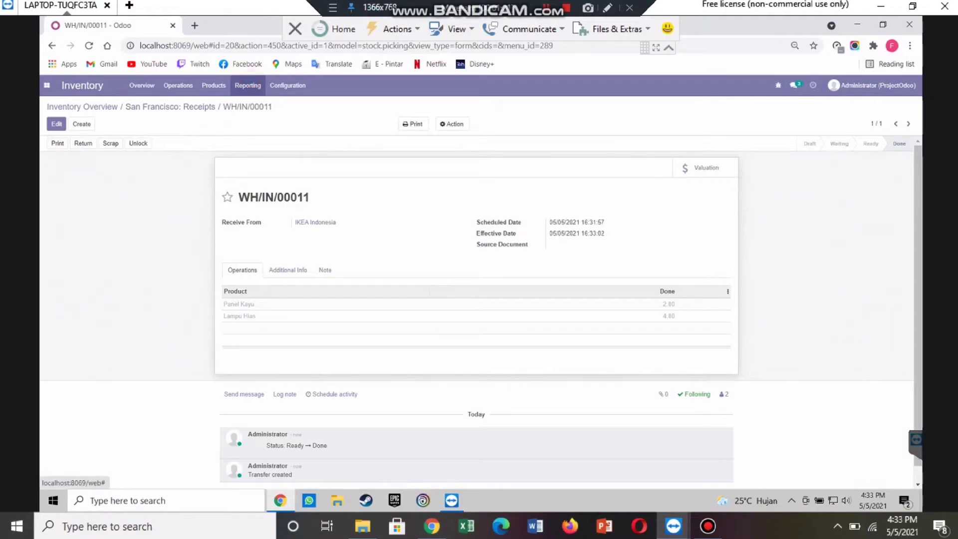
# Step: Review Panel Kayu's stock moves in the Product Moves report, then return to Inventory
pyautogui.click(248, 85)
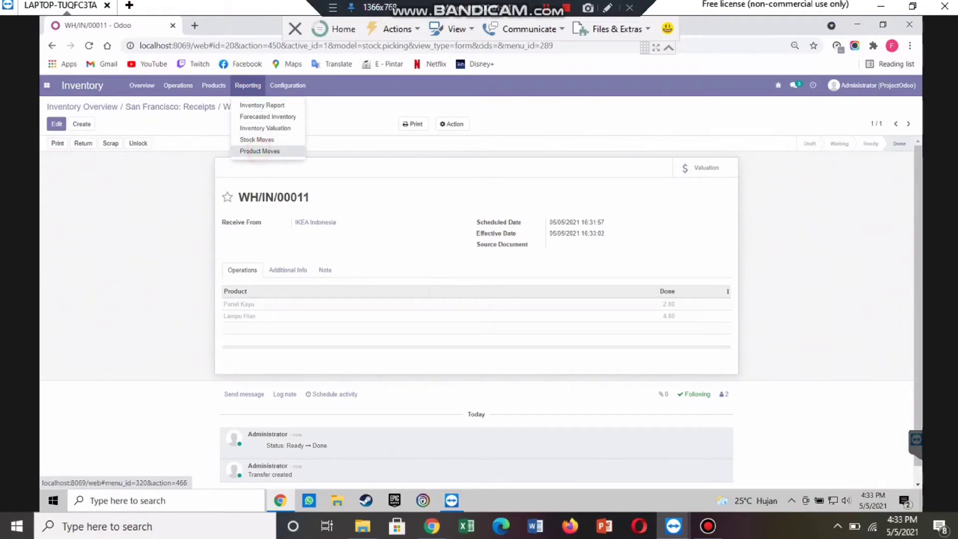
pyautogui.click(260, 151)
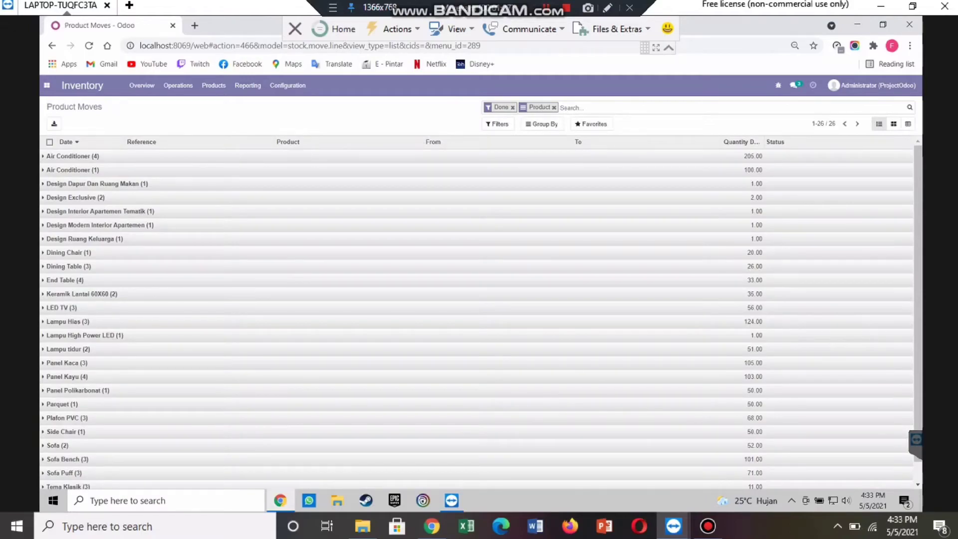
pyautogui.click(116, 377)
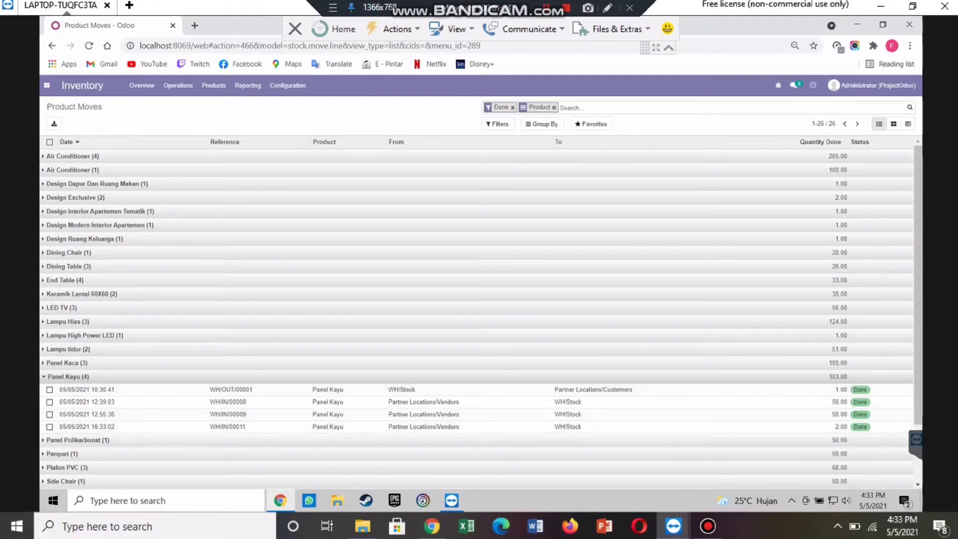
pyautogui.click(47, 85)
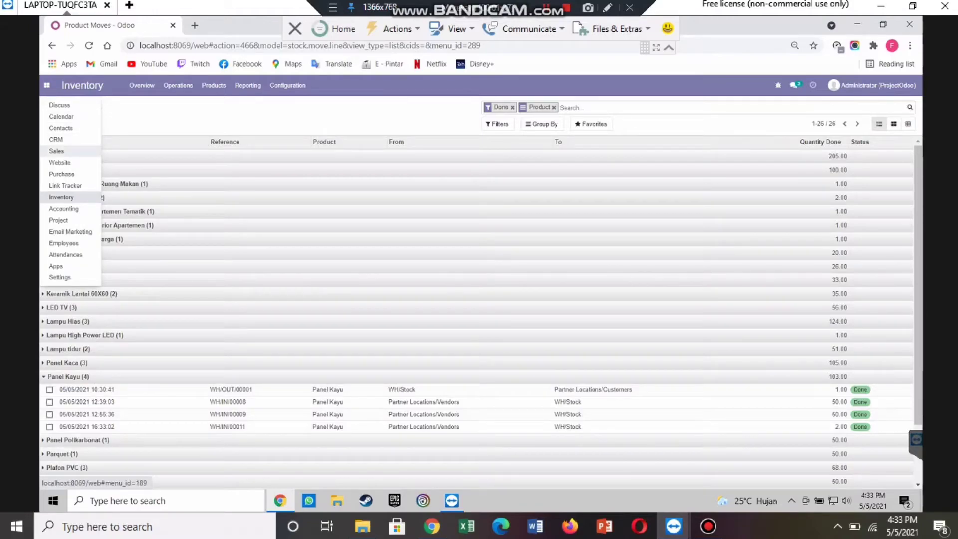
pyautogui.click(123, 113)
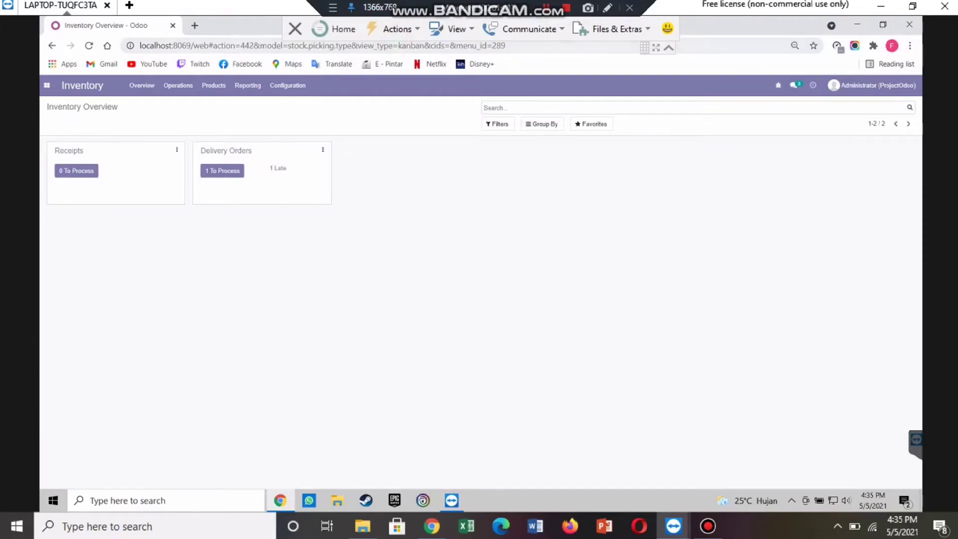
# Step: Look up confirmed sales order S00011 in Sales, then go to Inventory's delivery orders
pyautogui.click(47, 85)
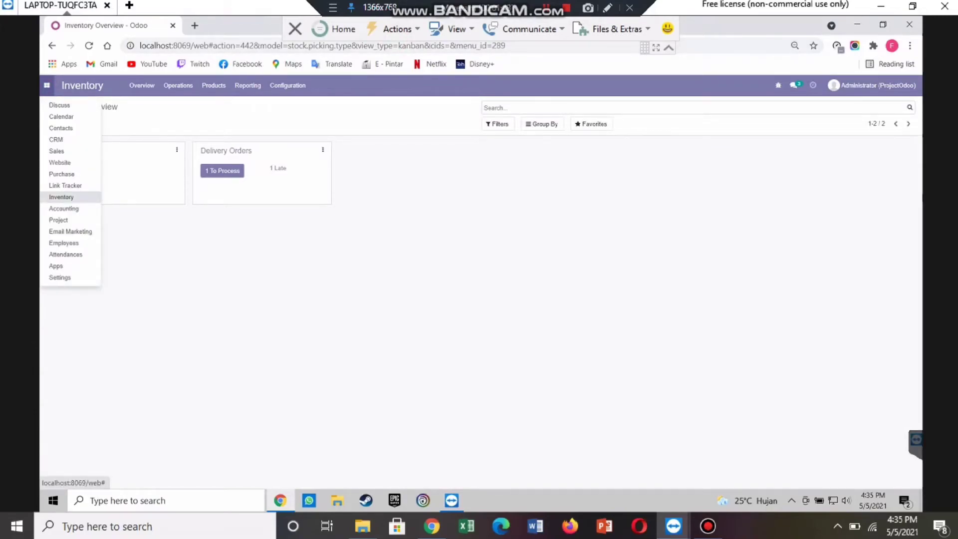
pyautogui.click(56, 151)
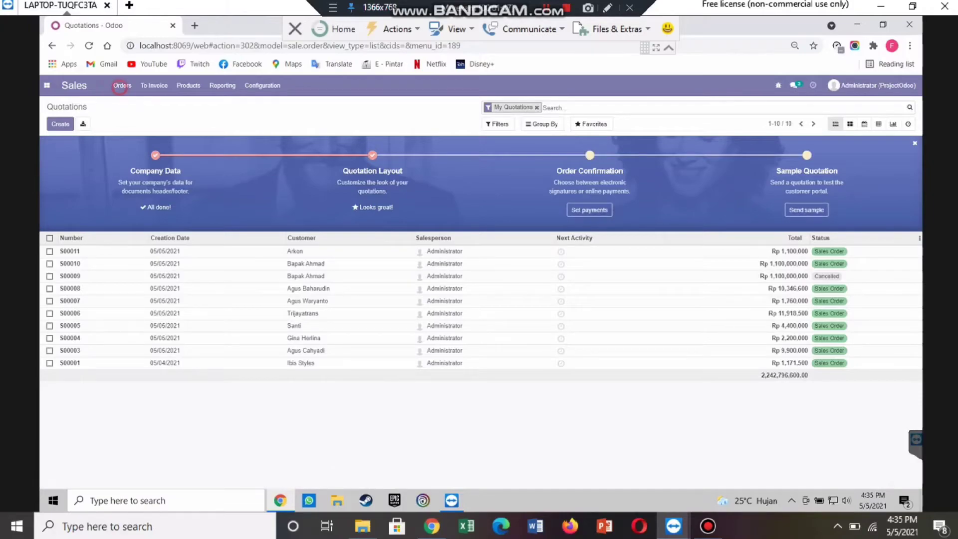
pyautogui.click(121, 85)
pyautogui.click(127, 116)
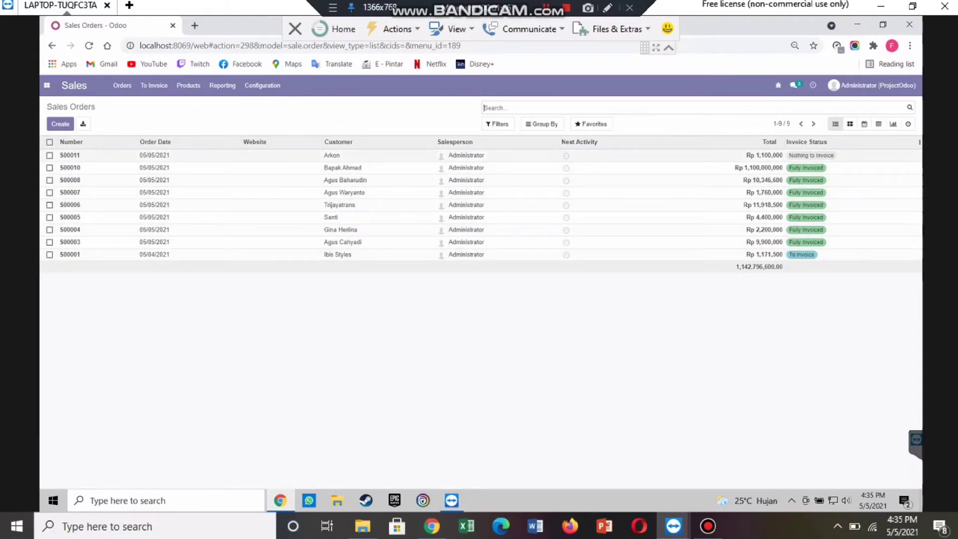
pyautogui.click(241, 154)
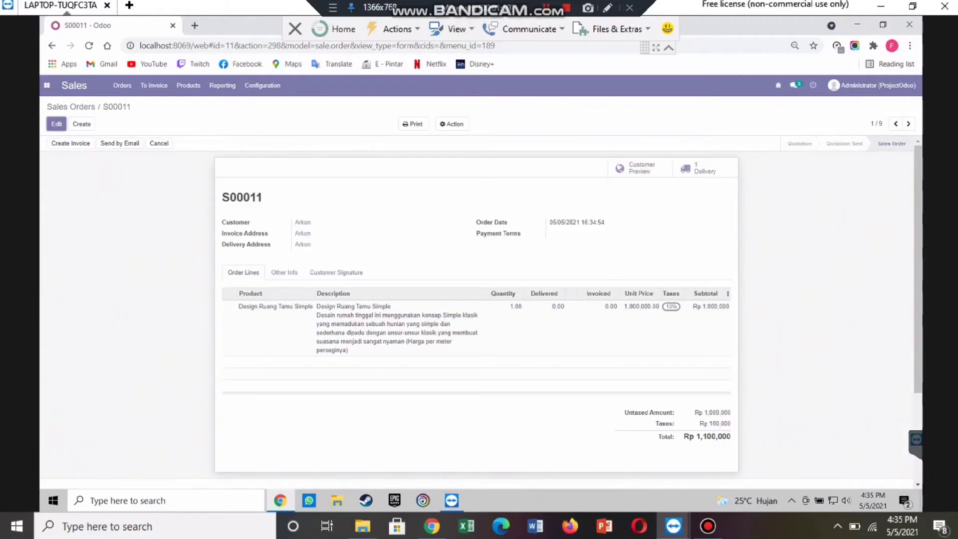
pyautogui.click(46, 85)
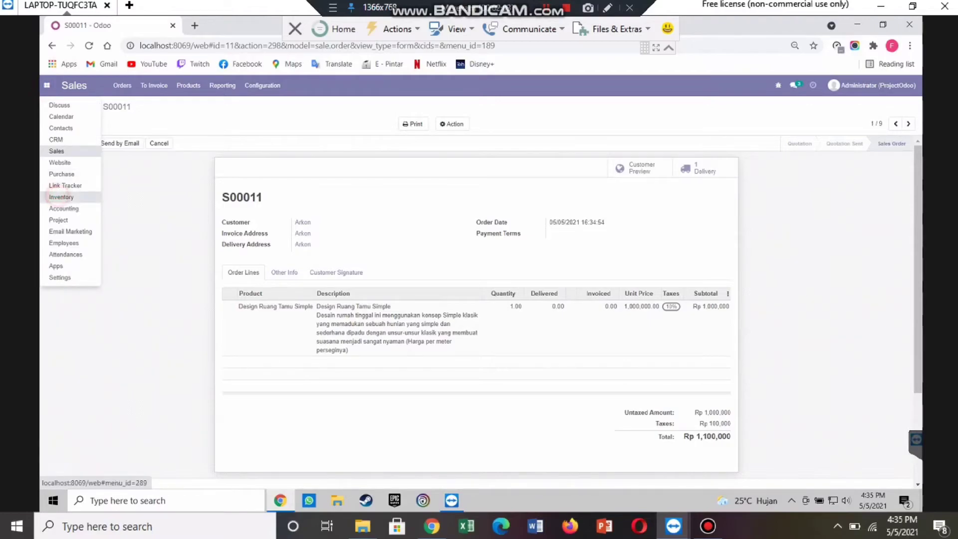
pyautogui.click(61, 196)
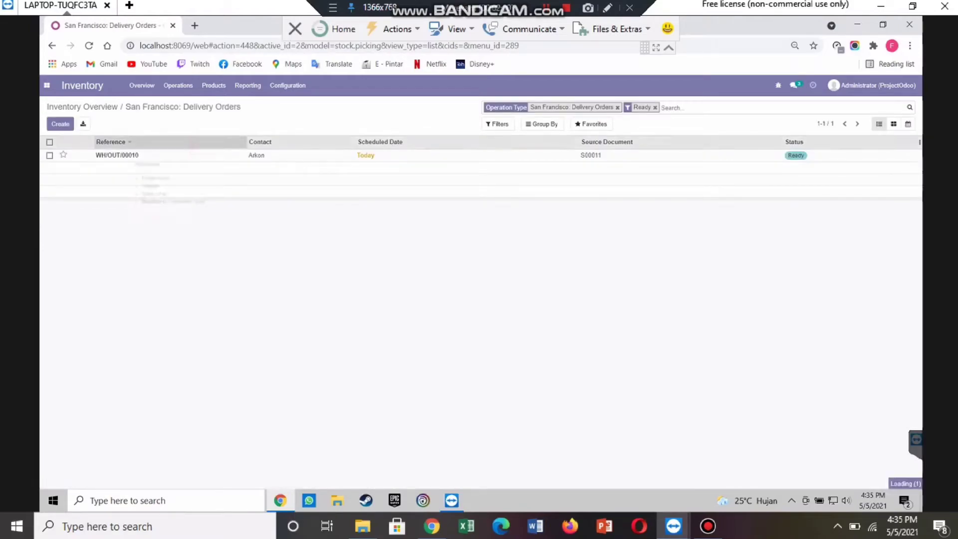
# Step: Validate delivery WH/OUT/00010 as an immediate transfer, then switch to Sales
pyautogui.click(205, 152)
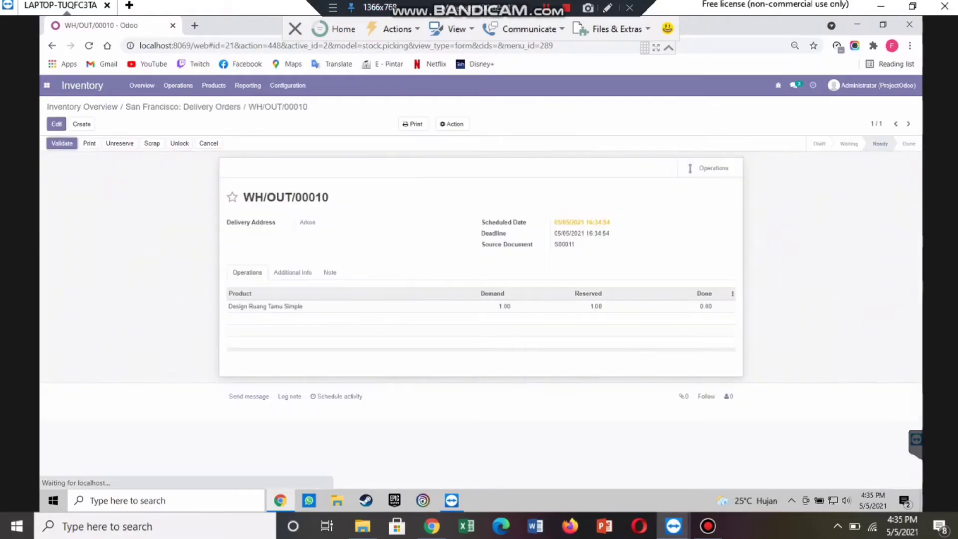
pyautogui.click(62, 143)
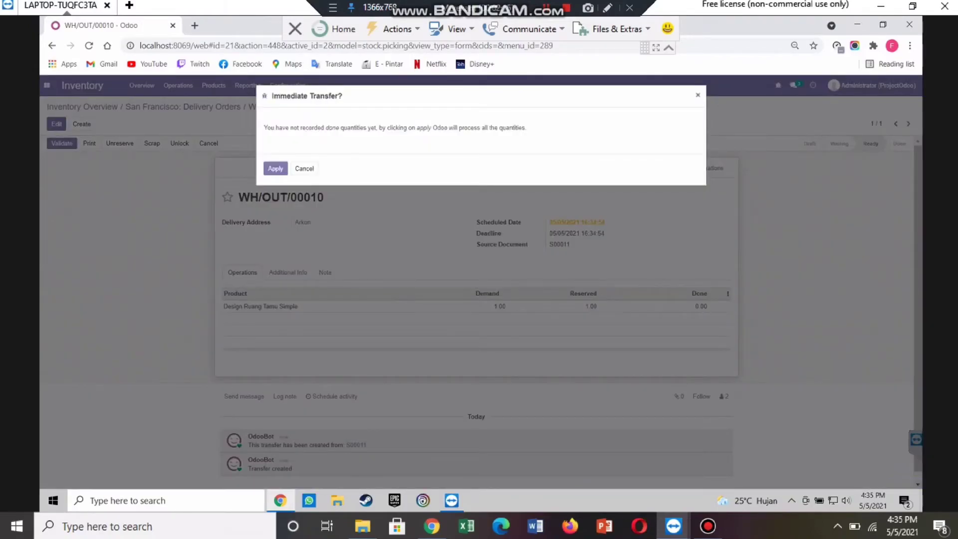
pyautogui.click(275, 169)
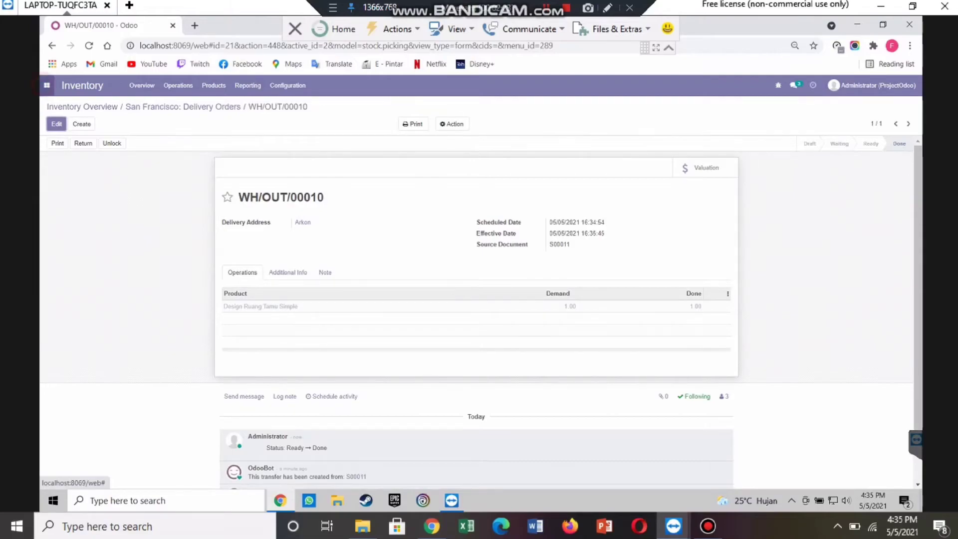
pyautogui.click(47, 85)
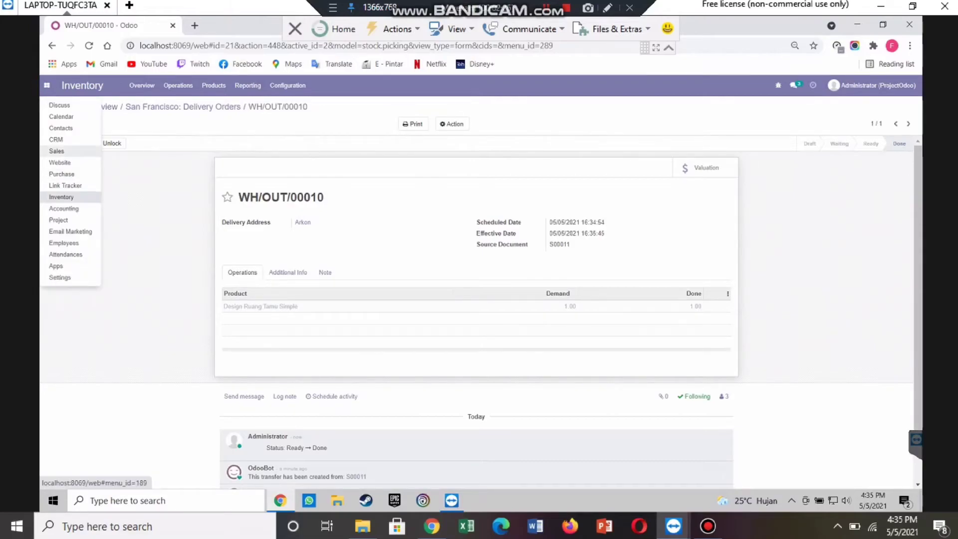
pyautogui.click(69, 150)
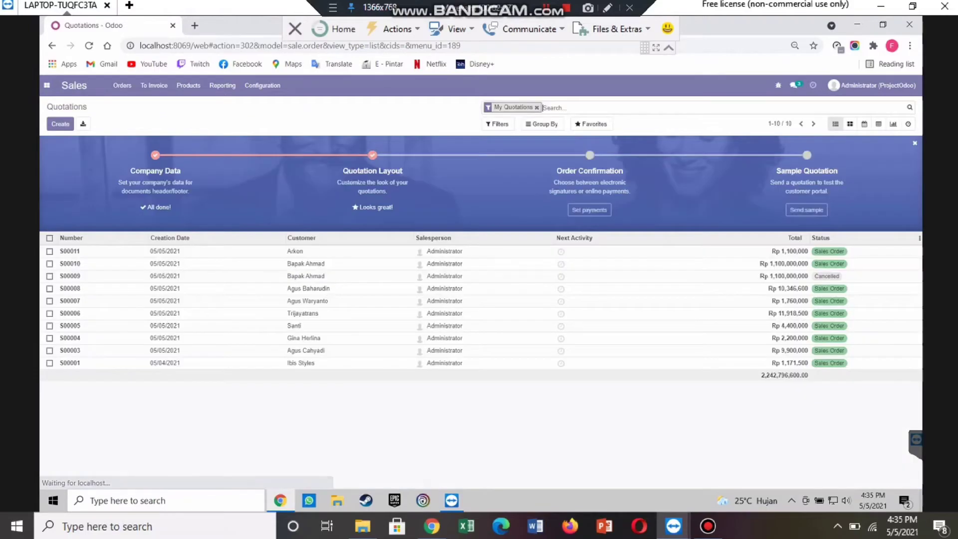
# Step: Create and post regular invoice INV/2021/05/0009 for S00011, then switch to Accounting
pyautogui.click(123, 85)
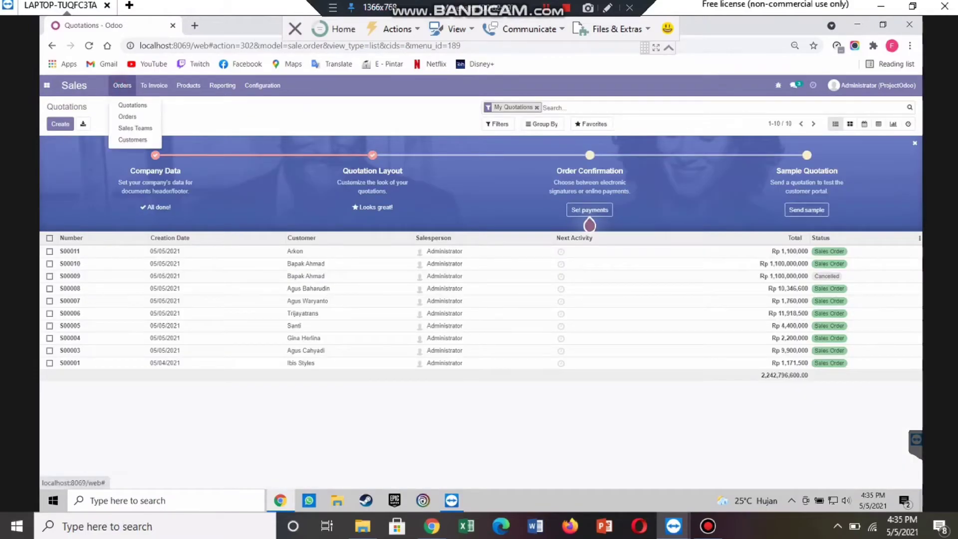
pyautogui.click(127, 116)
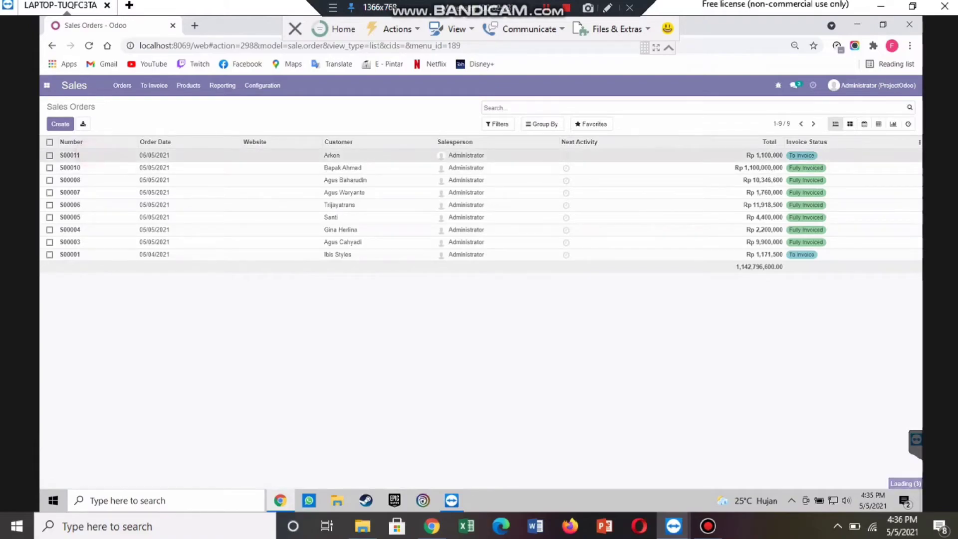
pyautogui.click(331, 155)
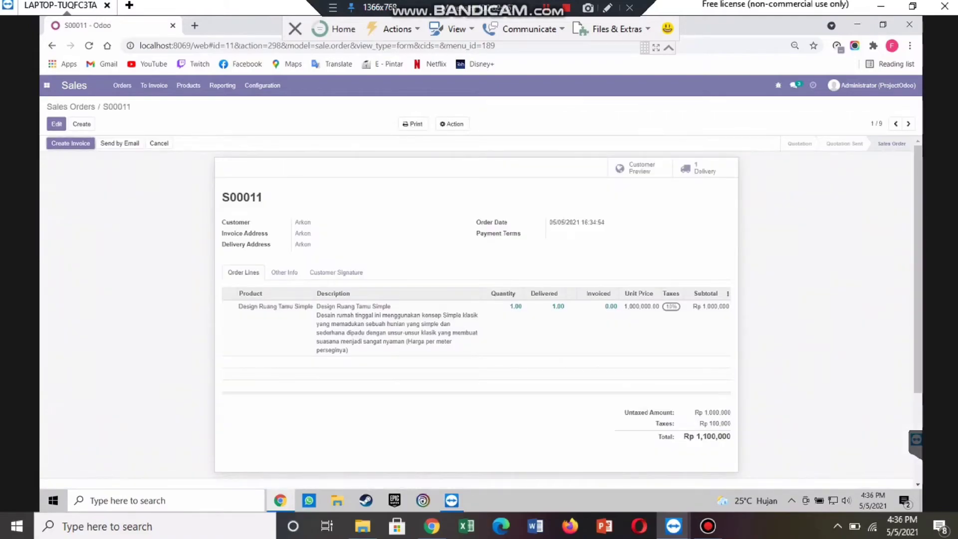
pyautogui.click(75, 144)
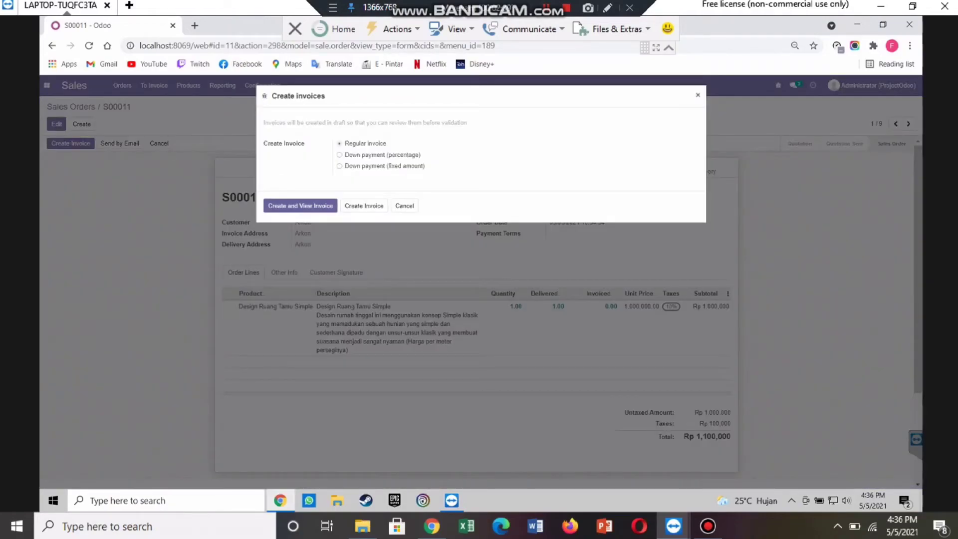
pyautogui.click(301, 205)
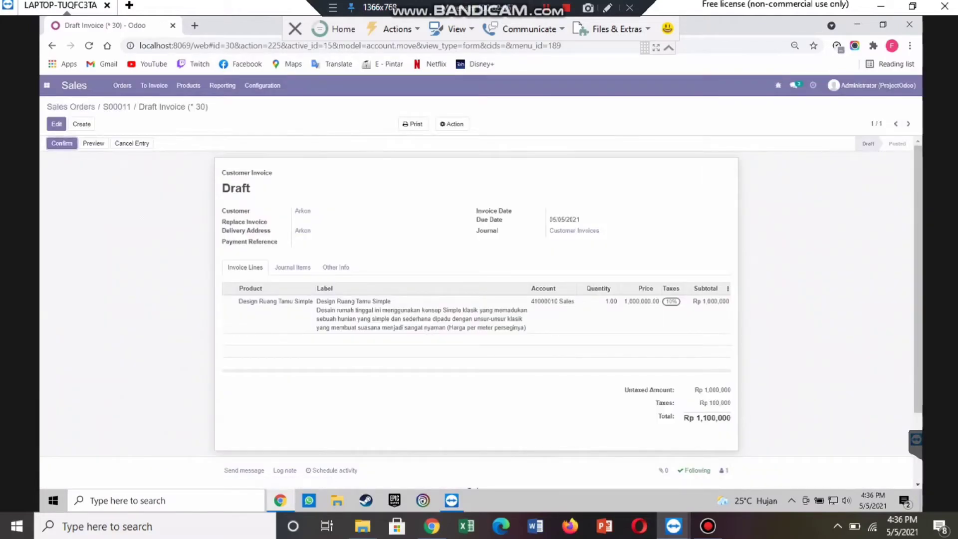
pyautogui.click(62, 143)
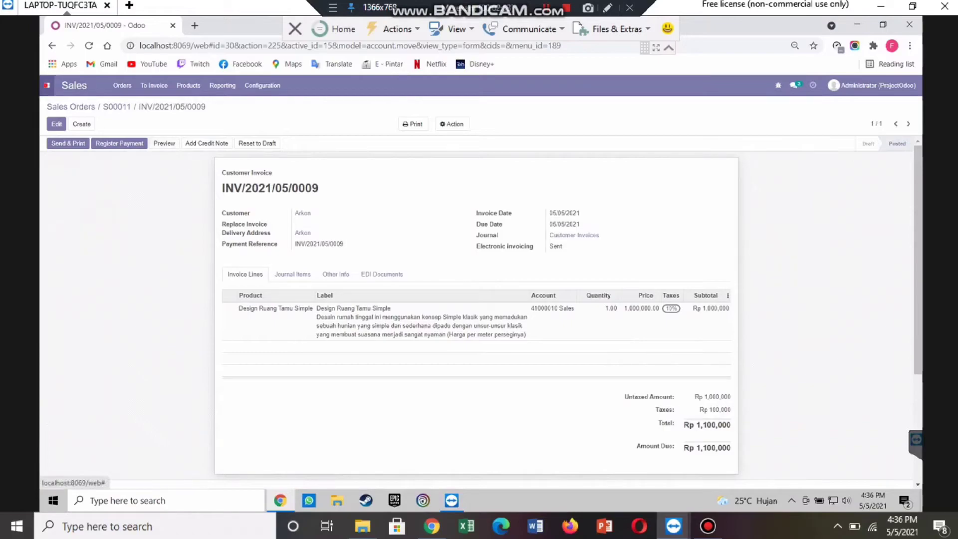
pyautogui.click(47, 85)
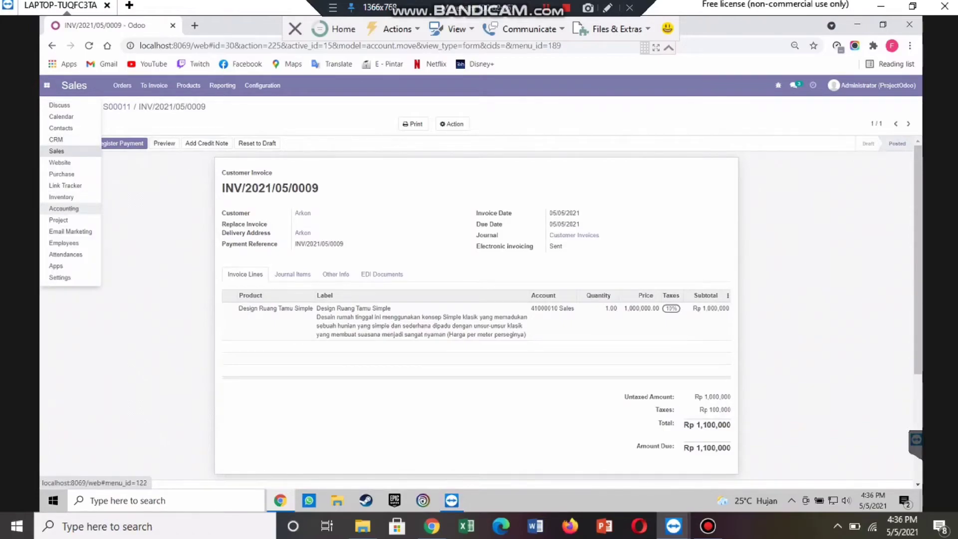
pyautogui.click(63, 208)
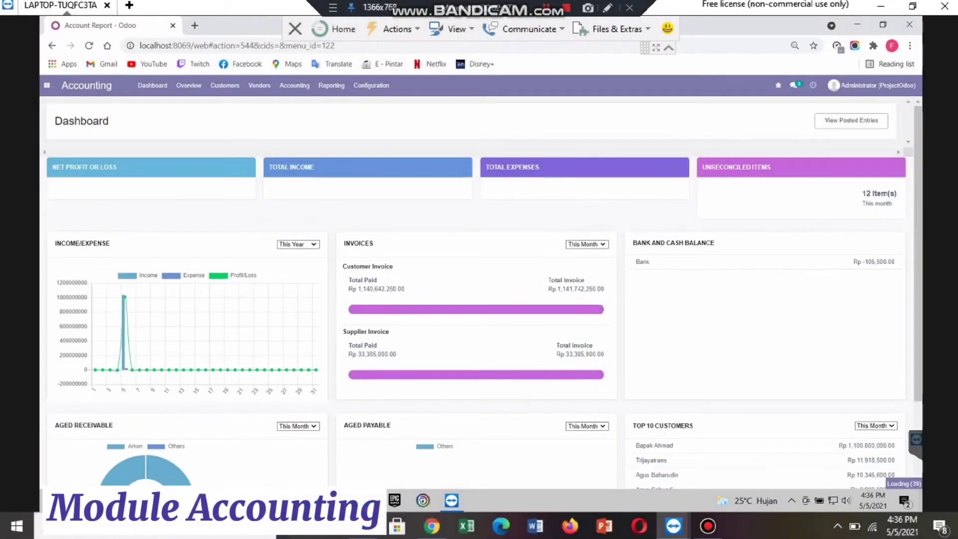
# Step: Open invoice INV/2021/05/0009 from the Accounting dashboard and start registering its payment
pyautogui.click(189, 86)
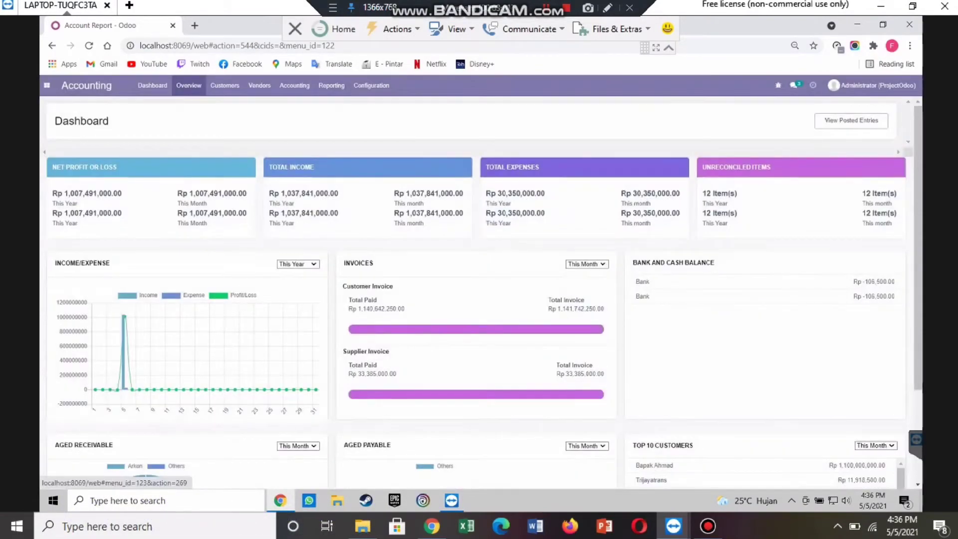
pyautogui.click(152, 85)
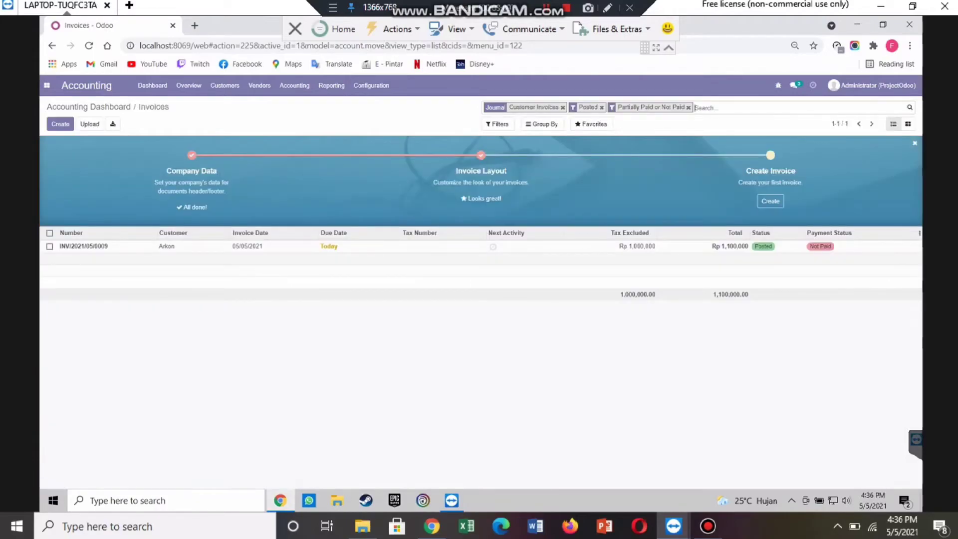
pyautogui.click(186, 245)
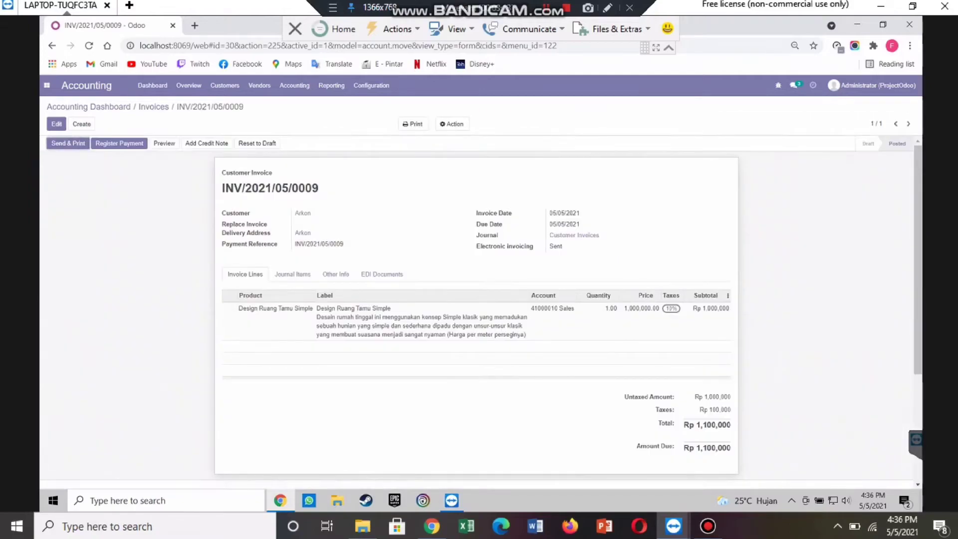
pyautogui.click(120, 143)
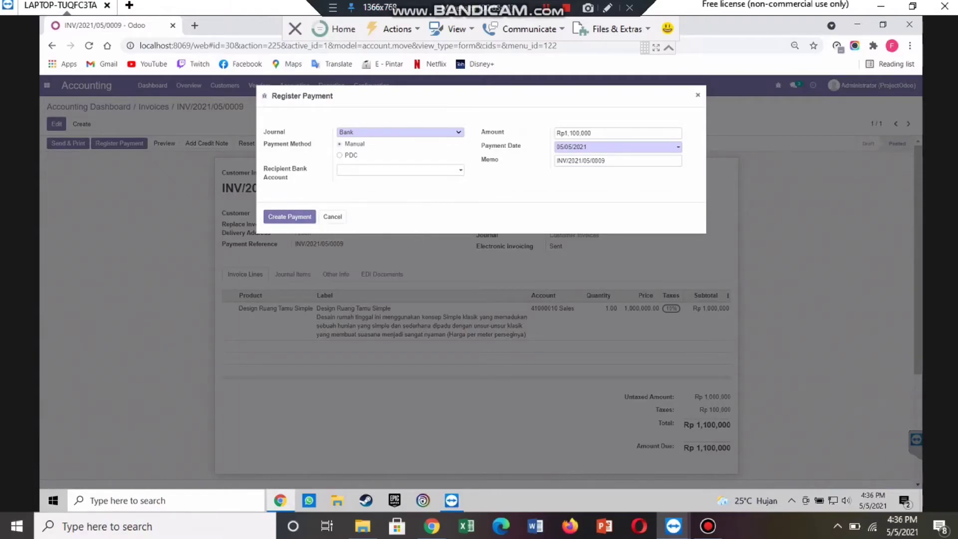
# Step: Pay the invoice's Rp 1,100,000 through the Cash journal, then return to the Accounting dashboard
pyautogui.click(382, 131)
pyautogui.click(379, 146)
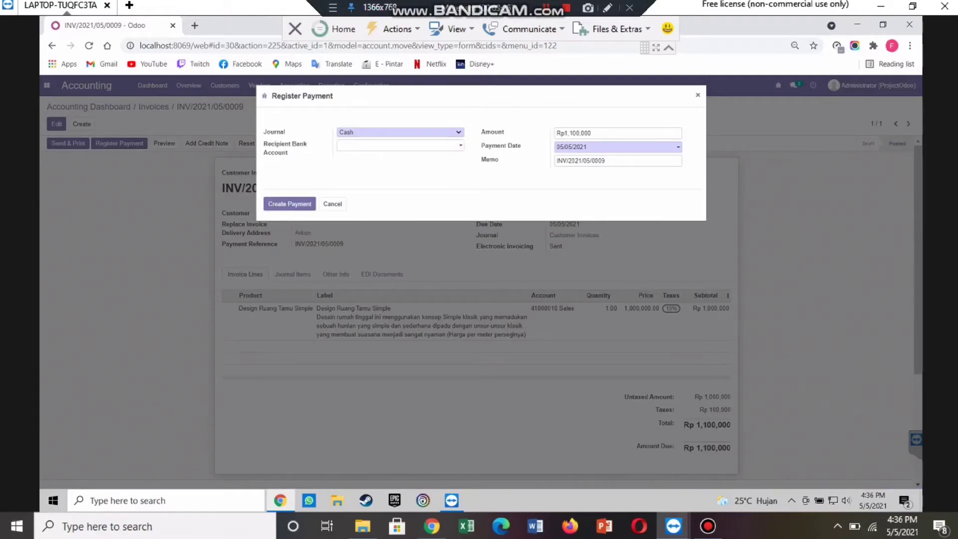
pyautogui.click(289, 204)
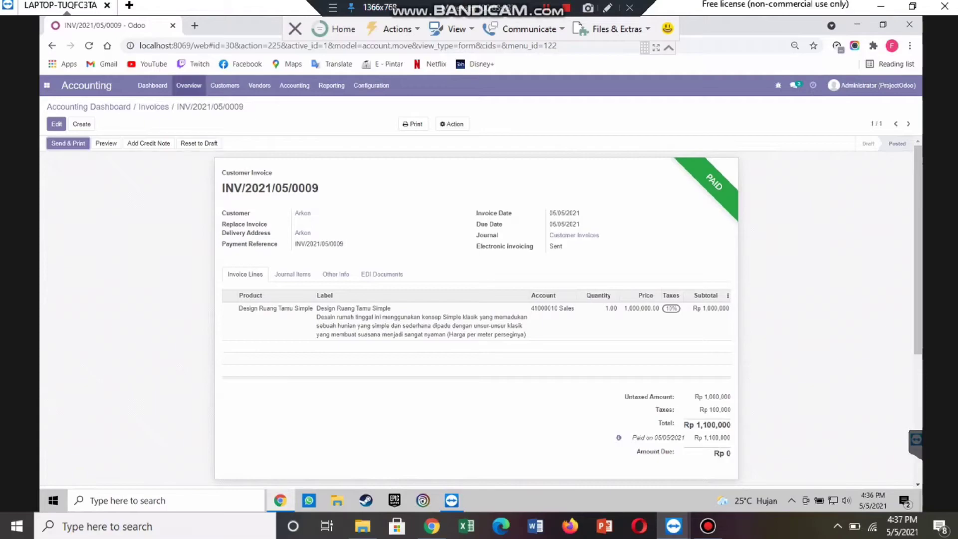
pyautogui.click(189, 85)
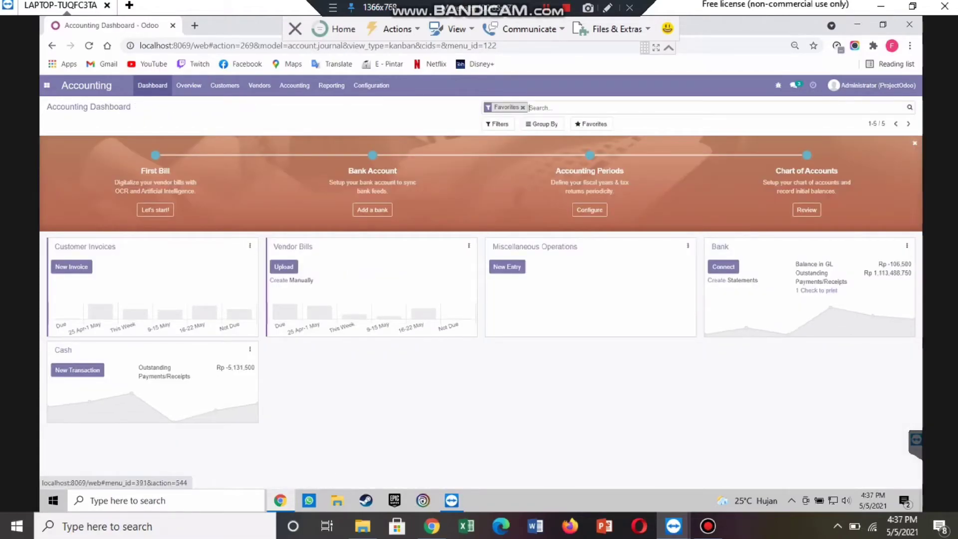
pyautogui.click(152, 85)
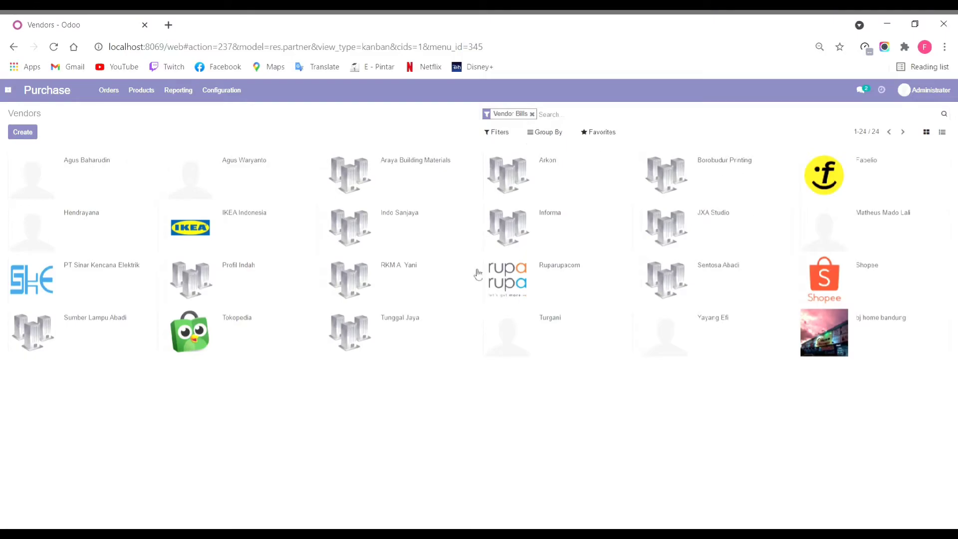
# Step: Start a new Request for Quotation with IKEA Indonesia as the vendor
pyautogui.click(54, 93)
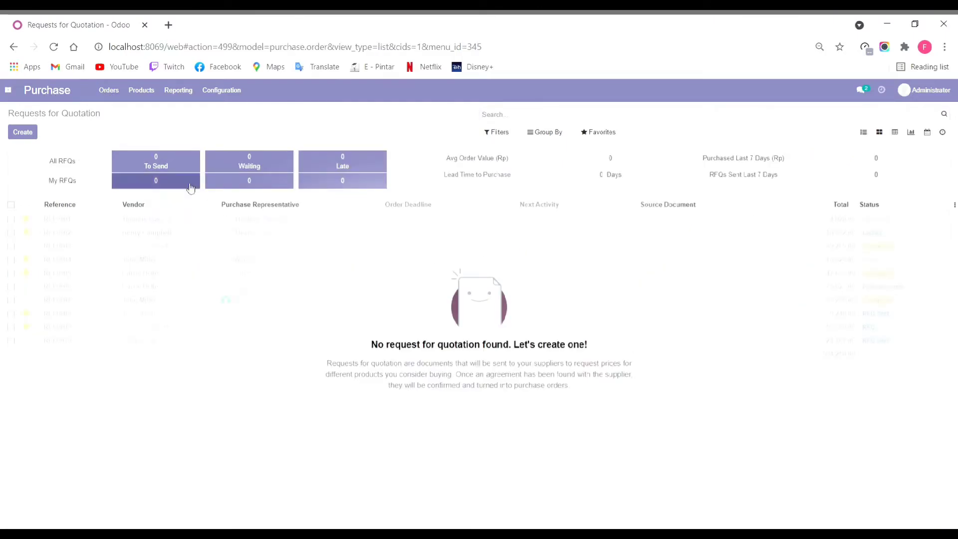
pyautogui.click(115, 98)
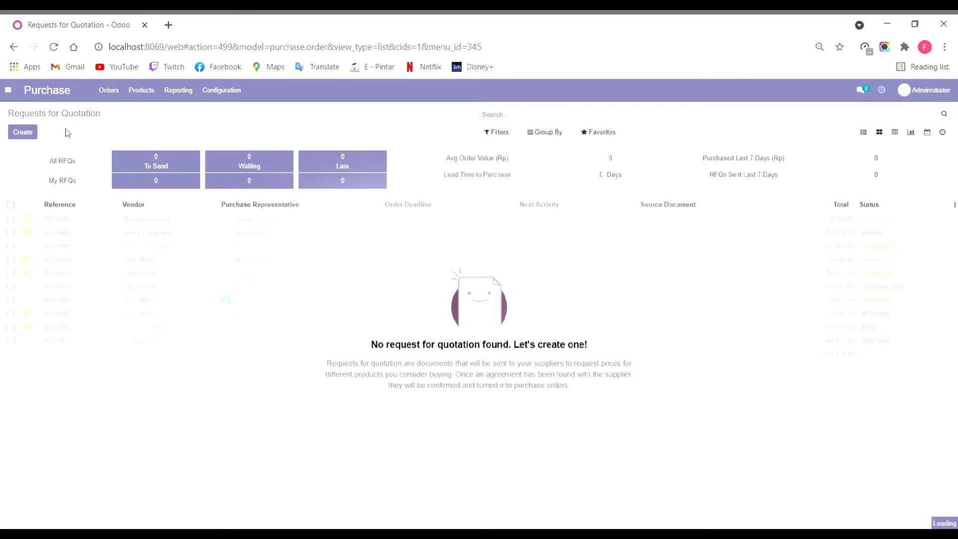
pyautogui.click(25, 132)
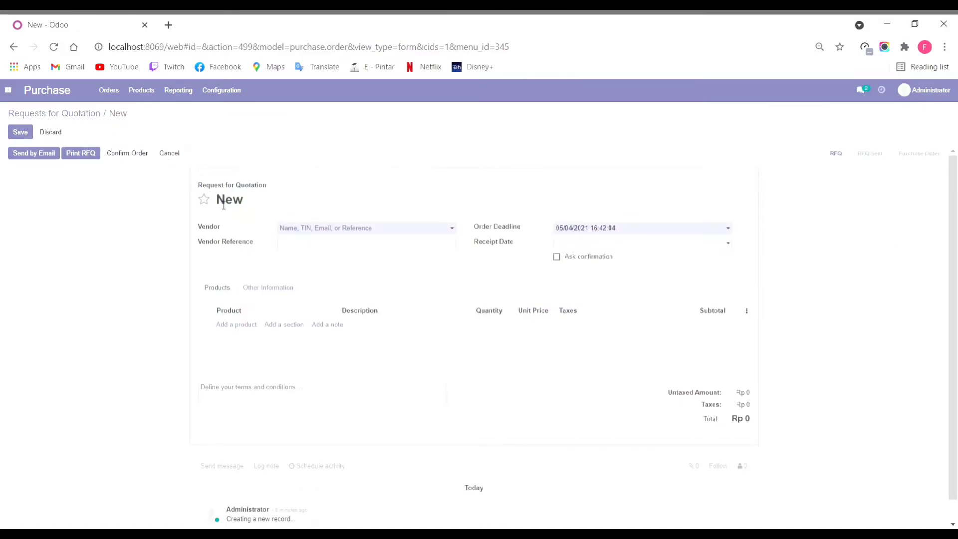
pyautogui.click(348, 233)
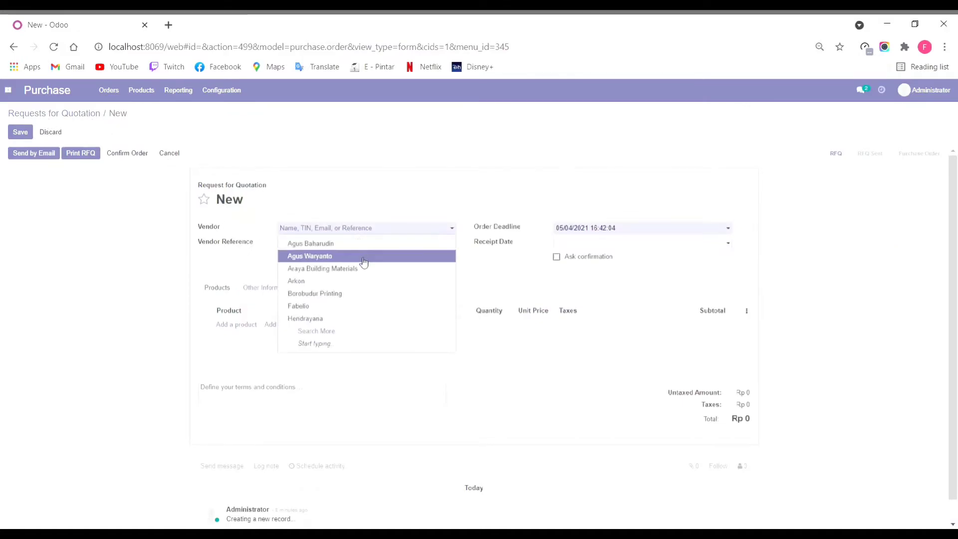
pyautogui.click(364, 330)
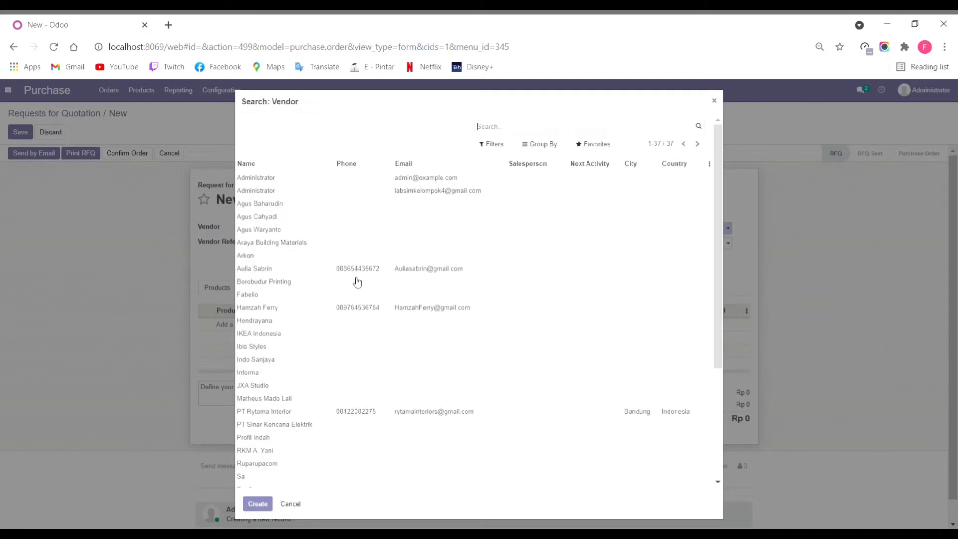
pyautogui.click(324, 338)
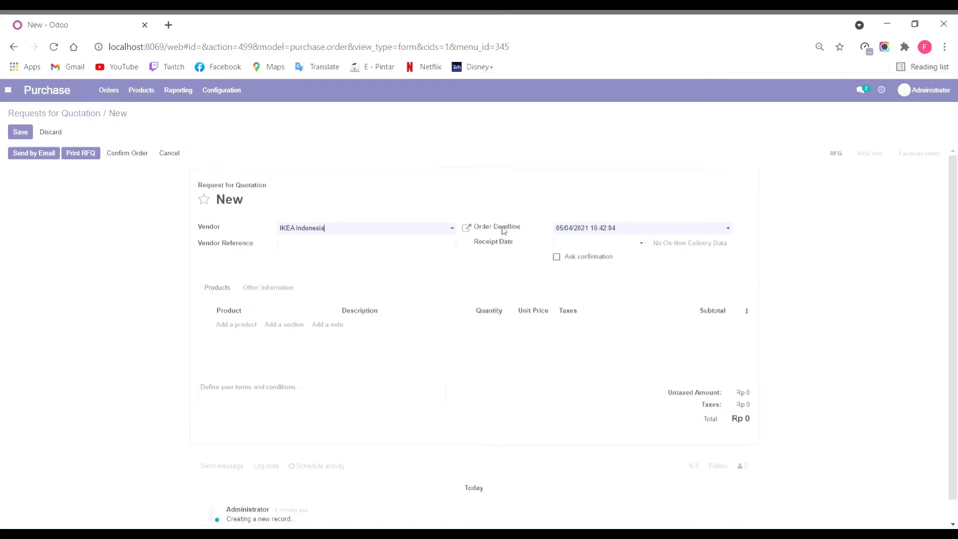
# Step: Set the order deadline to 05/05/2021 and clear the receipt date
pyautogui.moveTo(503, 230)
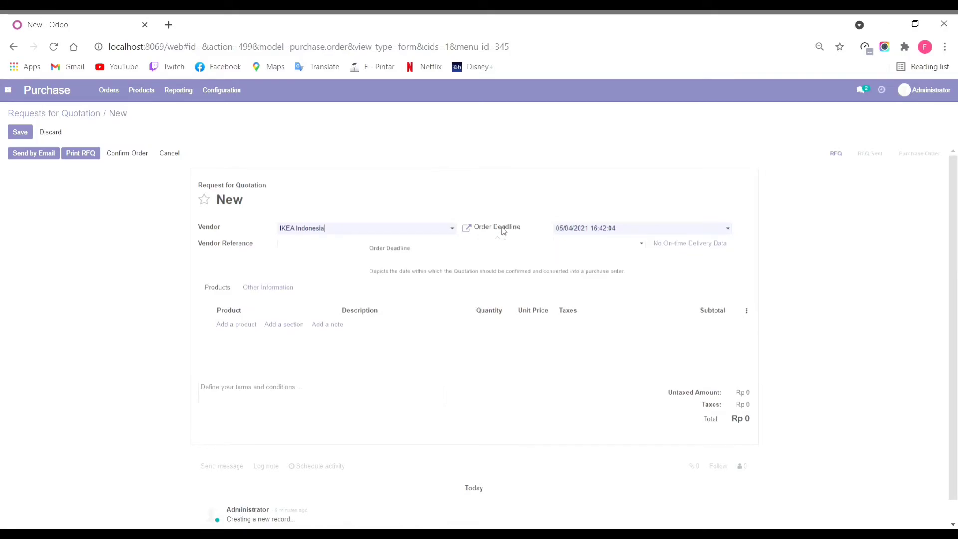
pyautogui.click(637, 231)
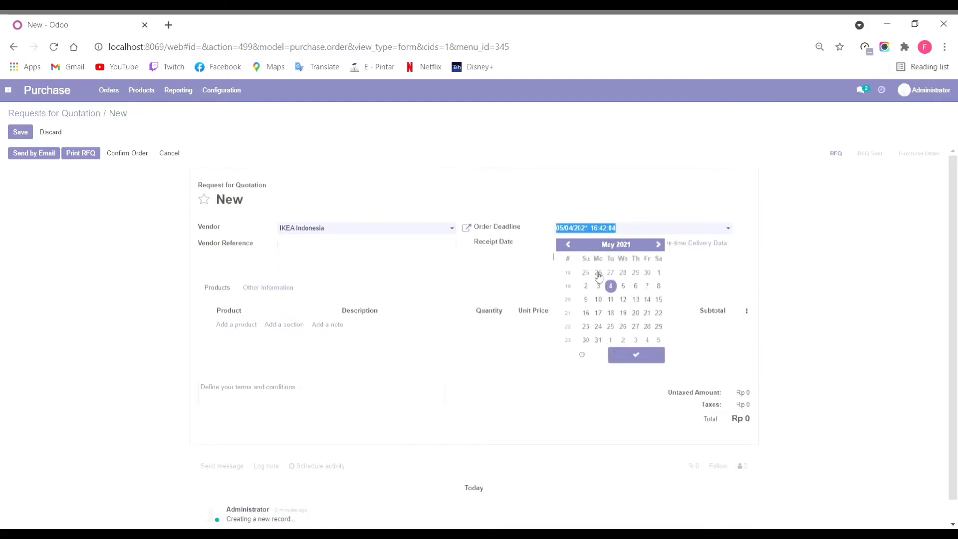
pyautogui.click(624, 291)
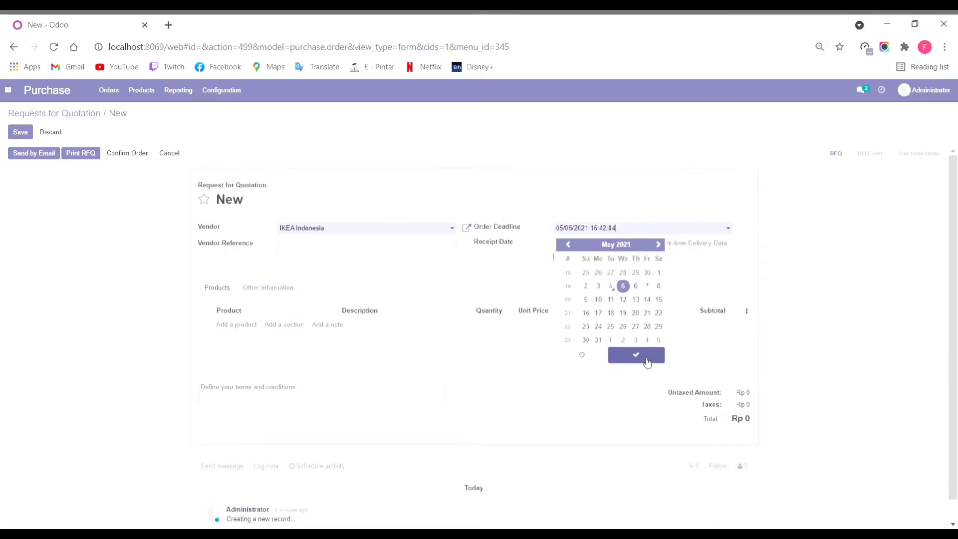
pyautogui.click(645, 360)
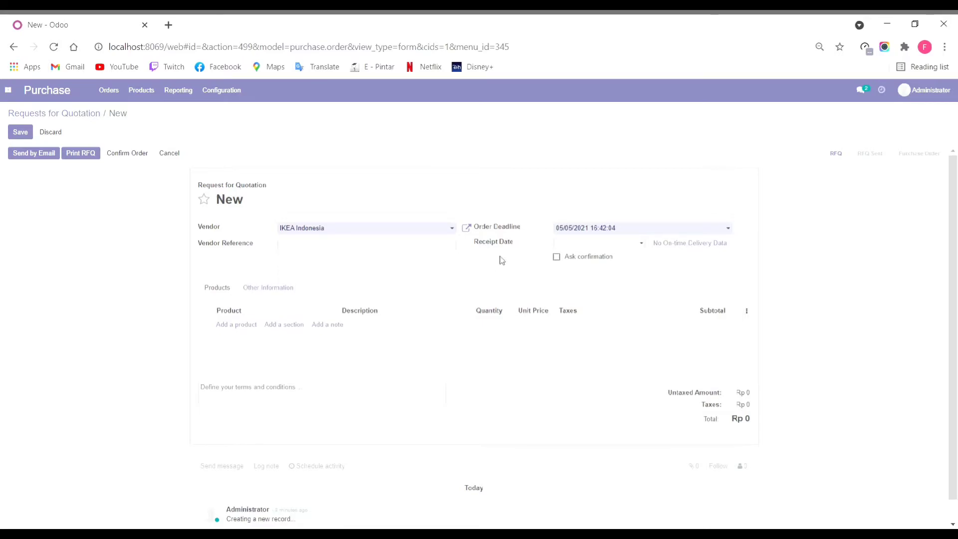
pyautogui.click(638, 245)
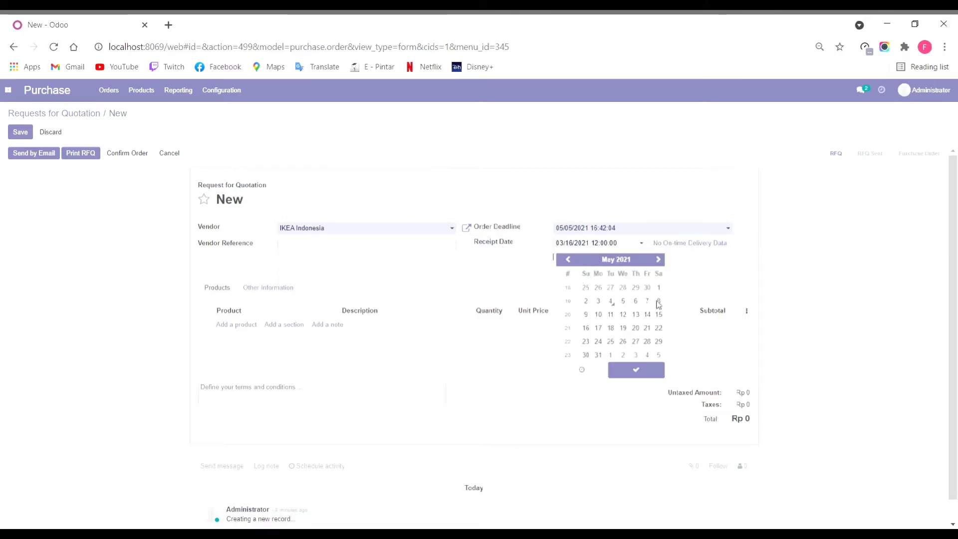
pyautogui.hotkey('ctrl', 'a')
pyautogui.press('BackSpace')
pyautogui.click(697, 254)
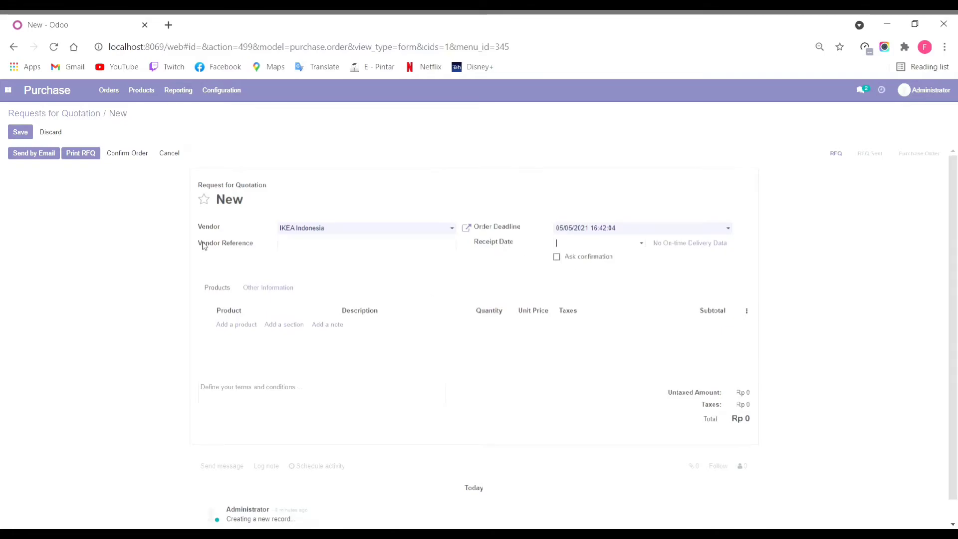
# Step: Add End Table and Sofa Bench as product lines on the quotation
pyautogui.click(248, 326)
pyautogui.click(330, 329)
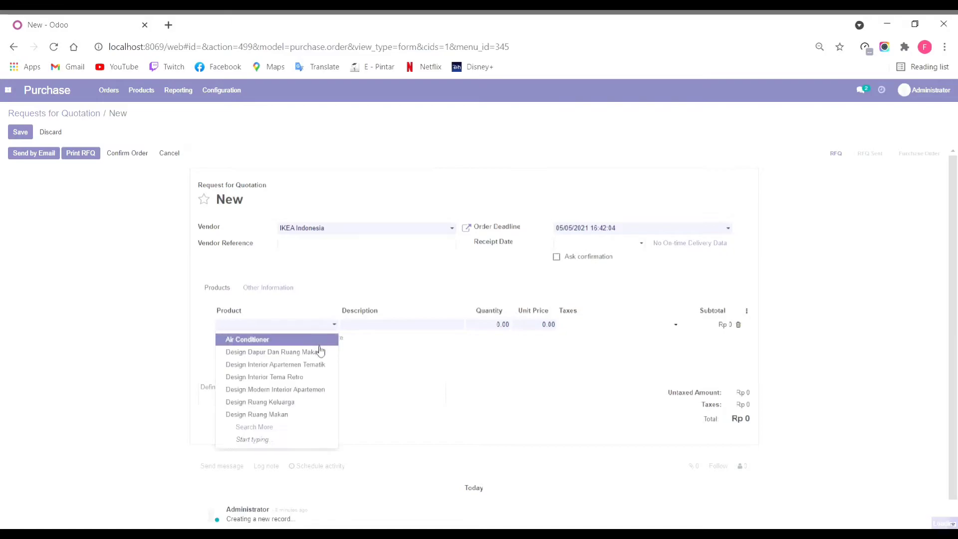
pyautogui.click(301, 427)
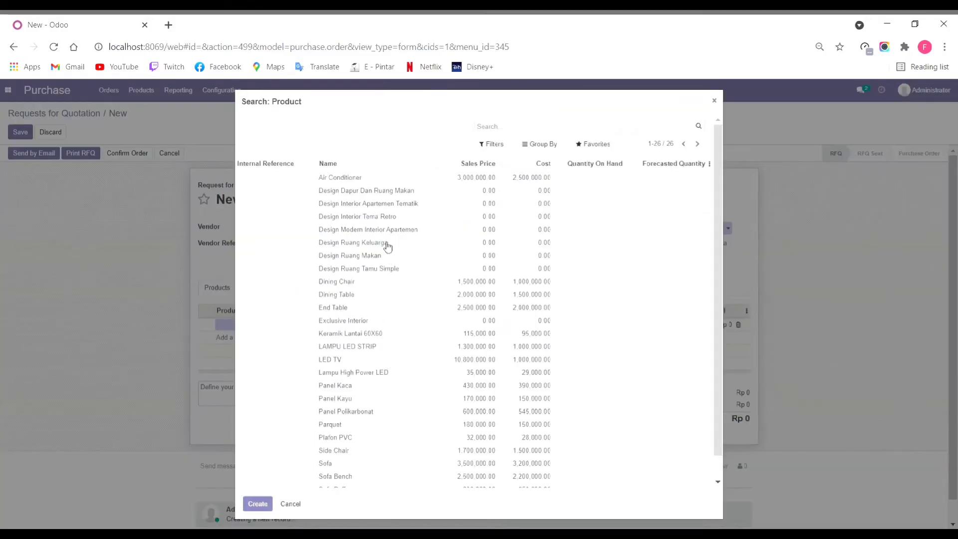
pyautogui.press('Escape')
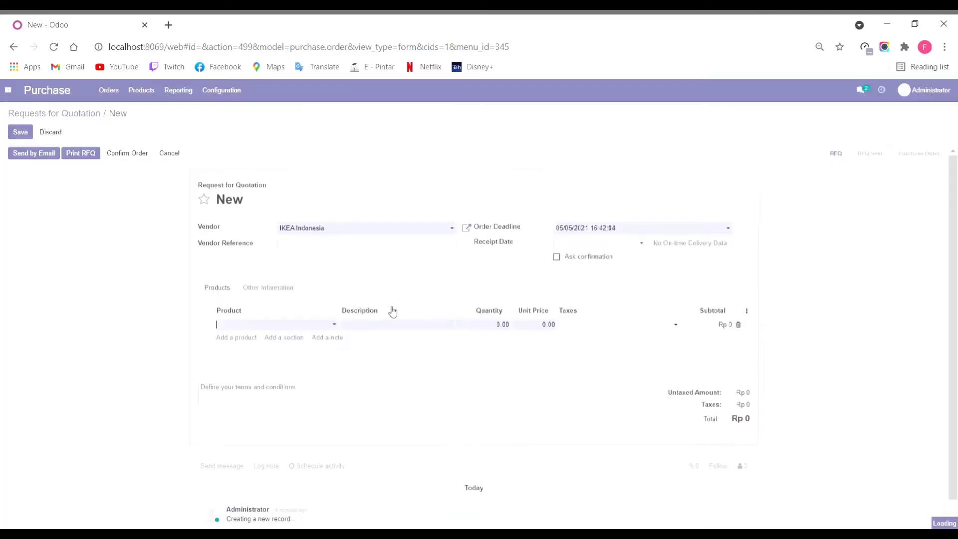
pyautogui.click(257, 339)
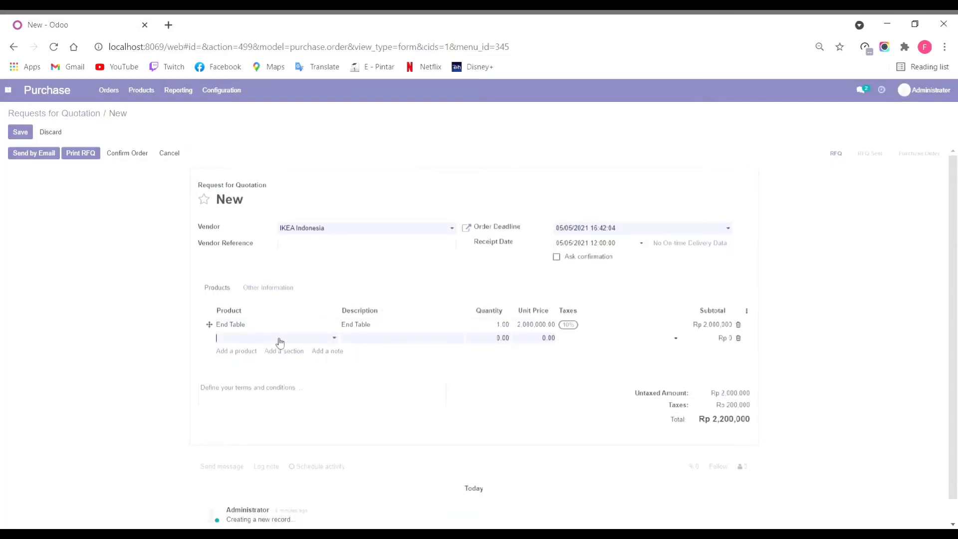
pyautogui.click(335, 339)
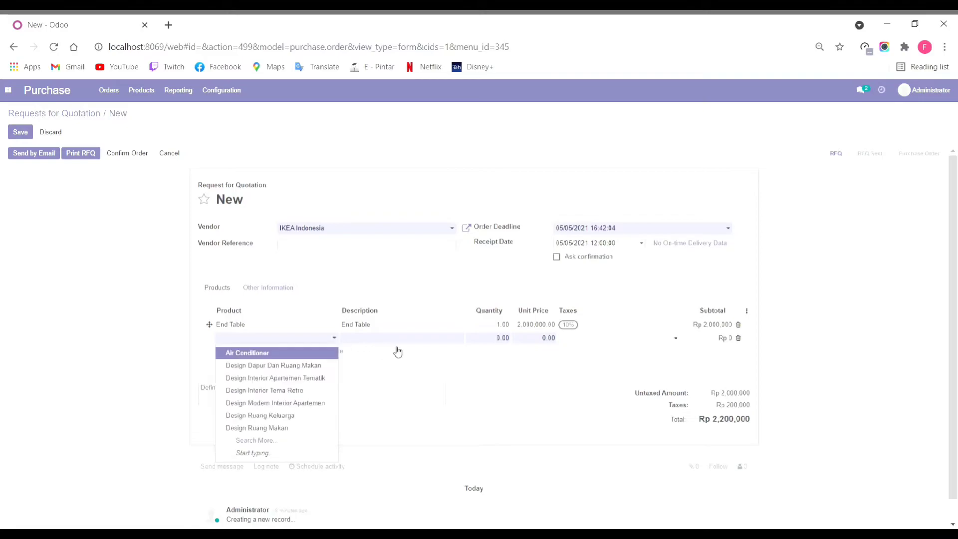
pyautogui.click(307, 440)
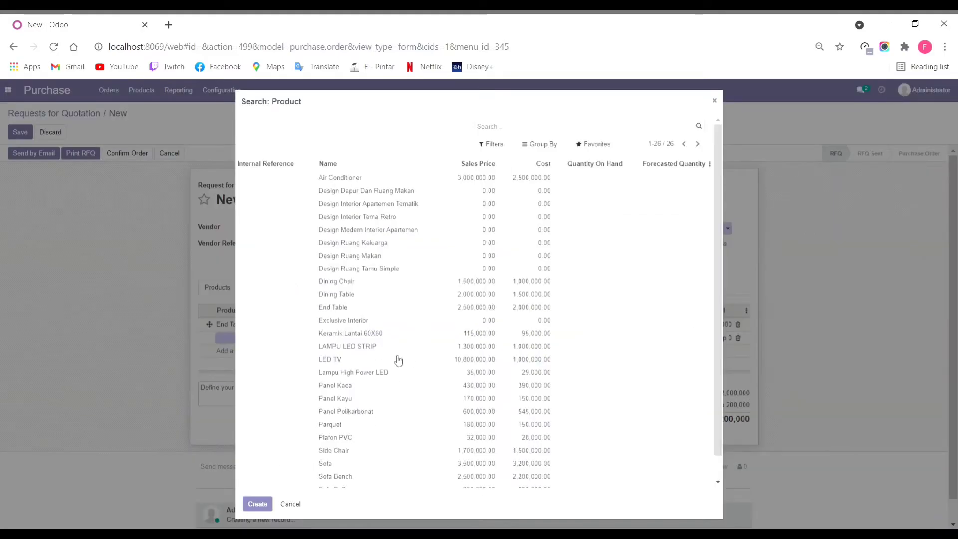
pyautogui.scroll(-1, 397, 360)
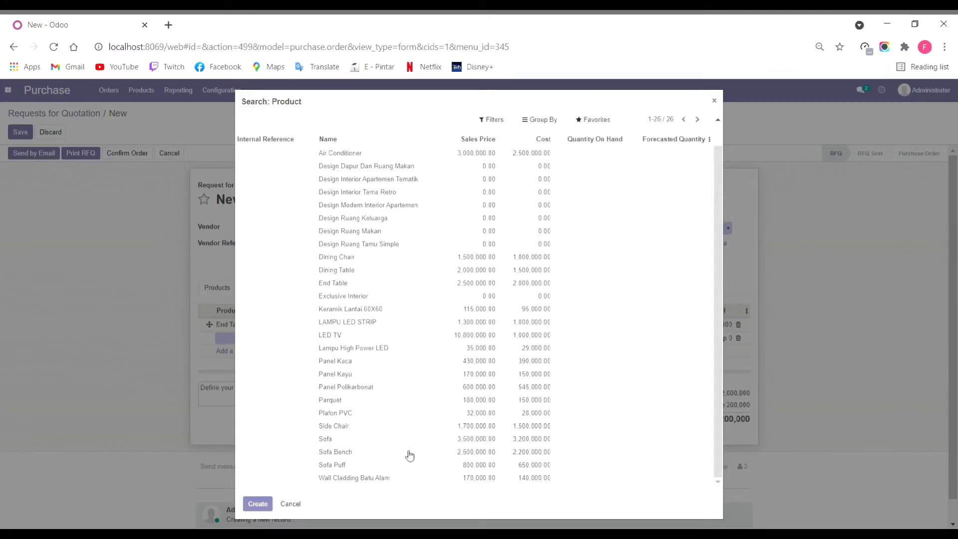
pyautogui.click(335, 452)
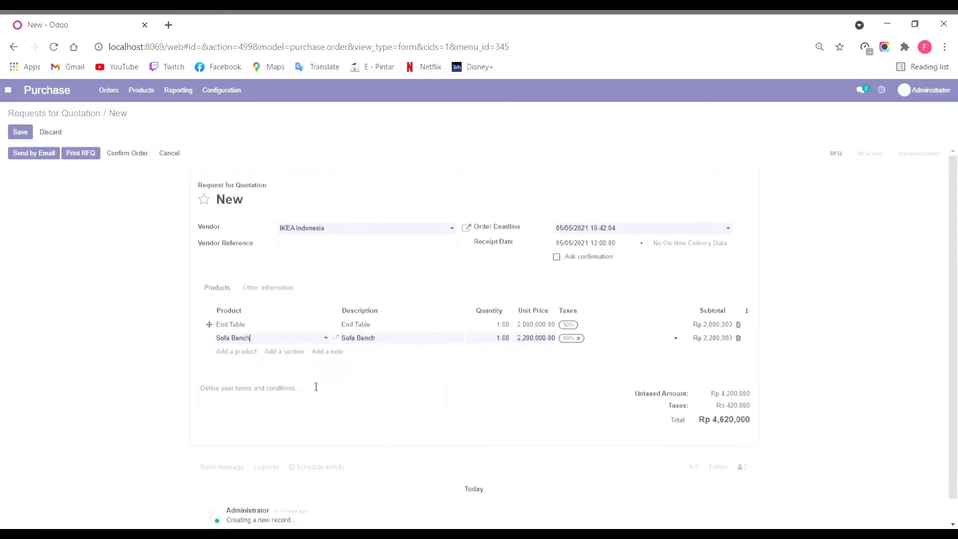
# Step: Add Sofa Puff, ask receipt confirmation 1 day before, and check Other Information
pyautogui.click(253, 354)
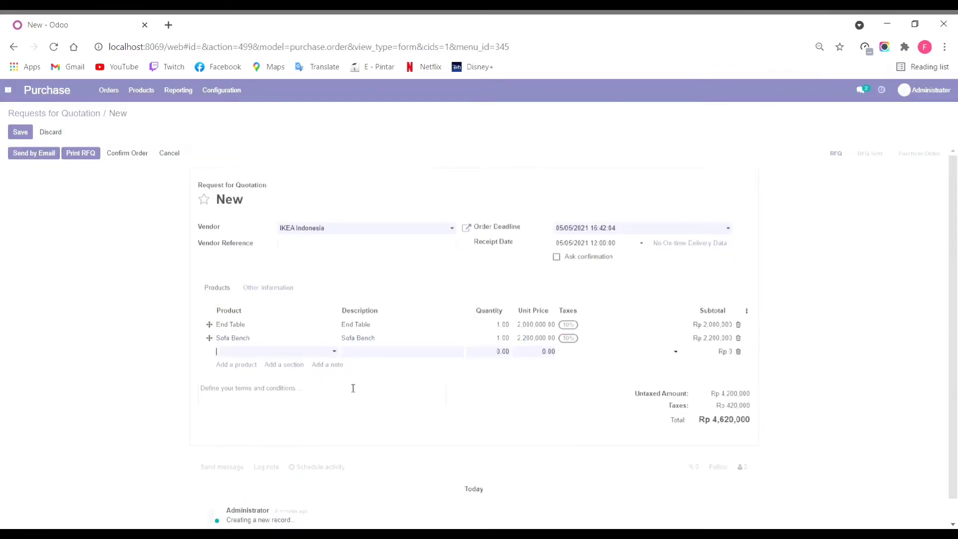
pyautogui.click(334, 351)
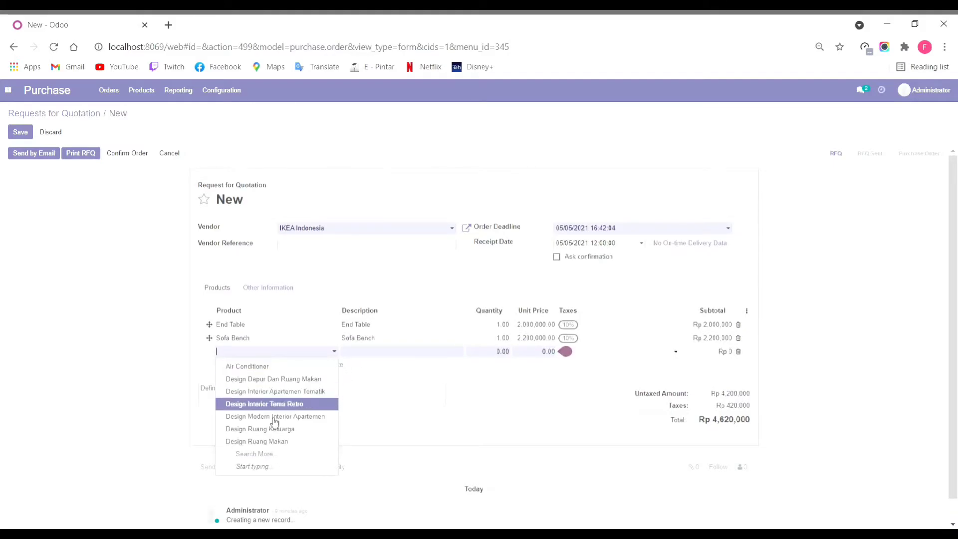
pyautogui.click(278, 460)
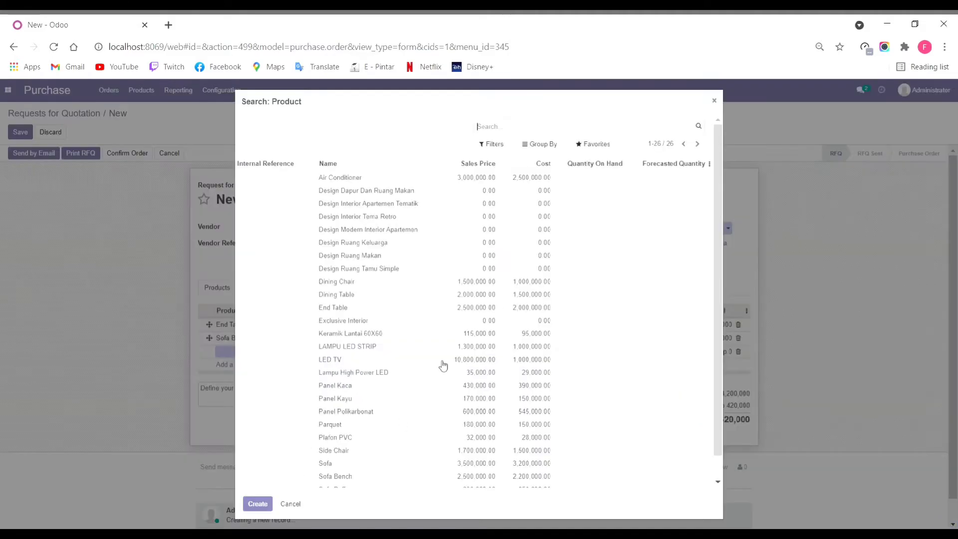
pyautogui.click(453, 465)
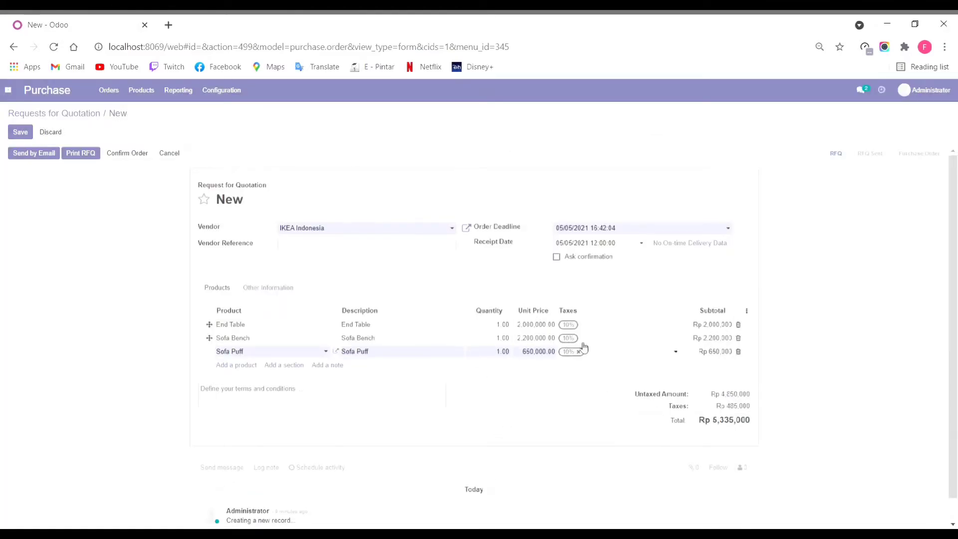
pyautogui.click(581, 348)
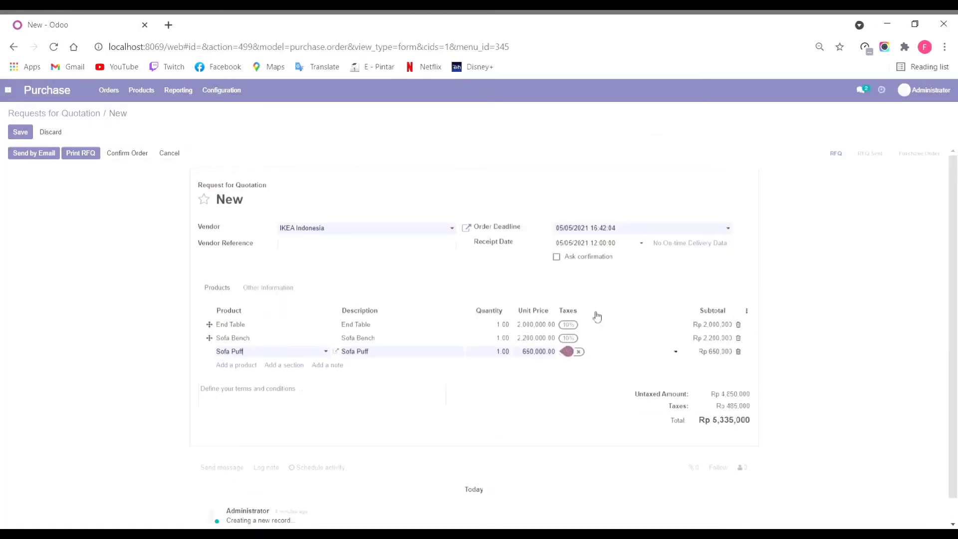
pyautogui.click(557, 257)
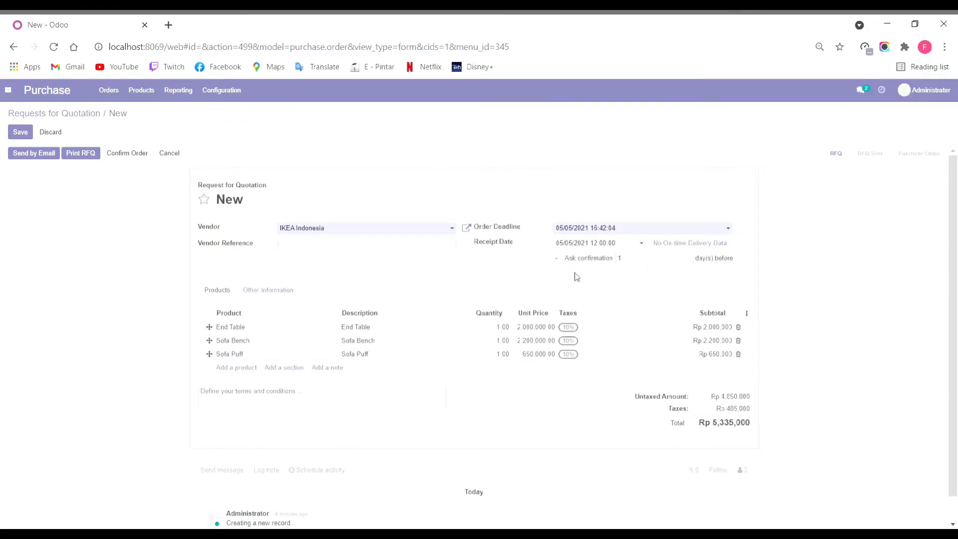
pyautogui.click(279, 292)
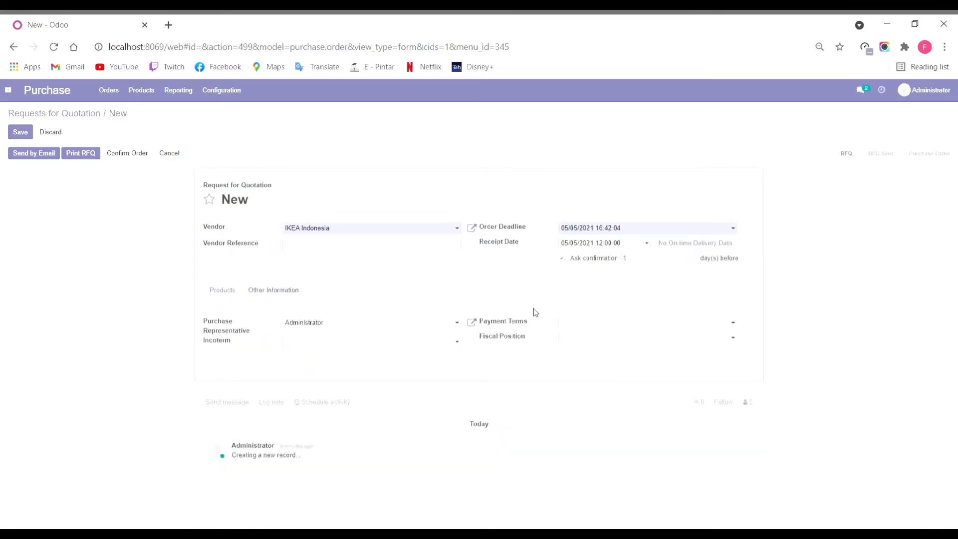
pyautogui.click(239, 290)
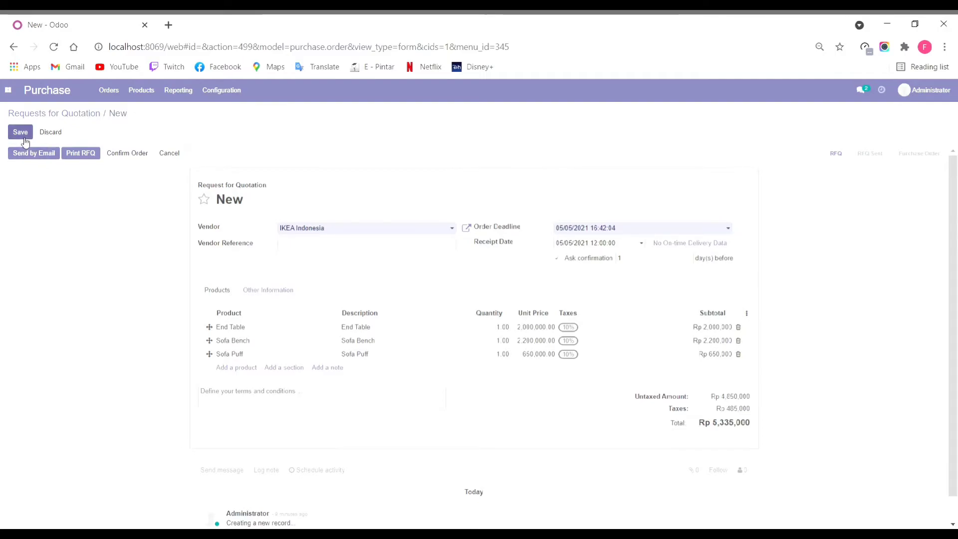
# Step: Confirm purchase order P00001 and validate receipt WH/IN/00001, receiving all three products at 1.00 each
pyautogui.click(127, 155)
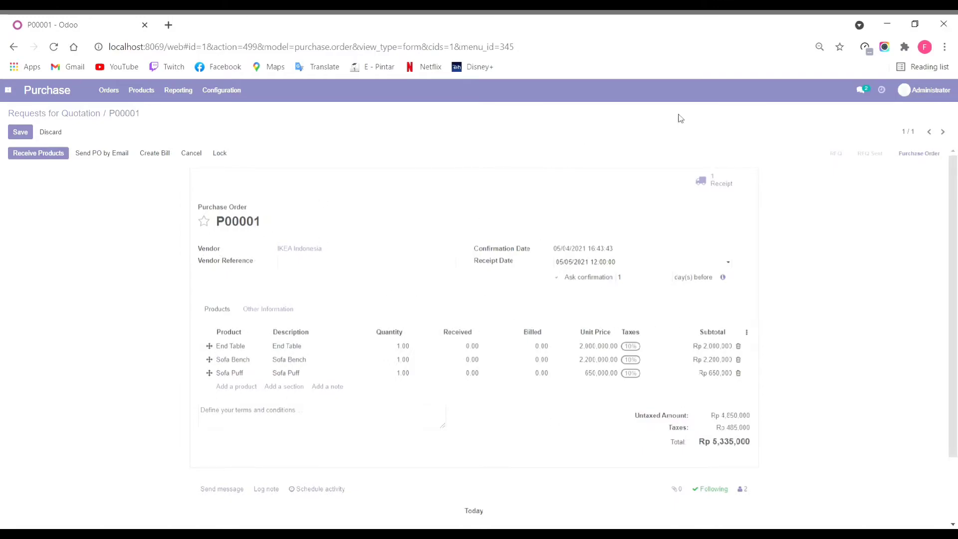
pyautogui.click(50, 158)
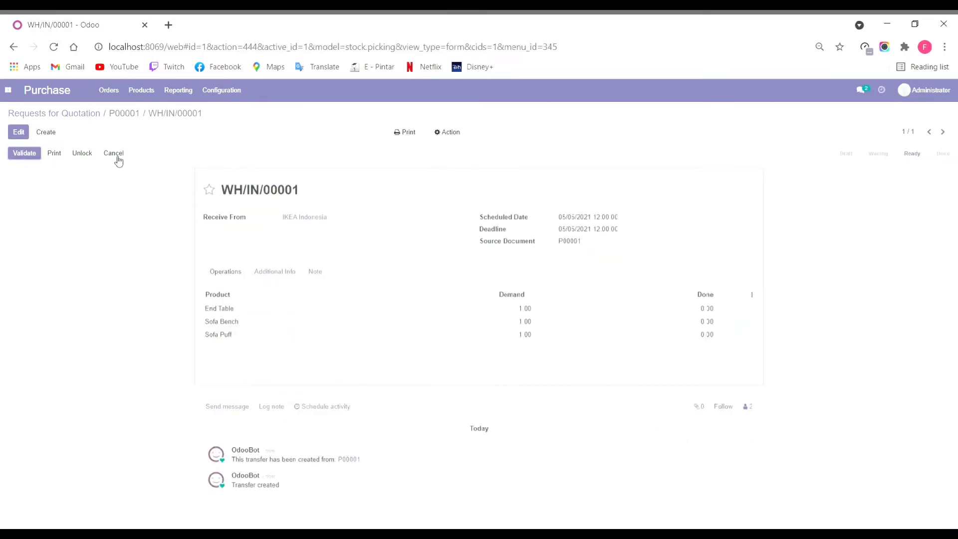
pyautogui.click(20, 154)
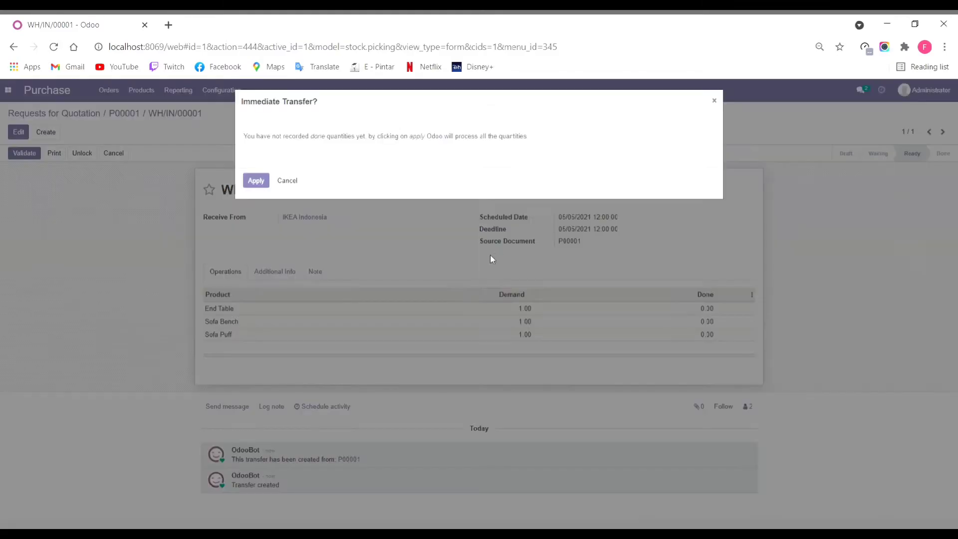
pyautogui.click(256, 181)
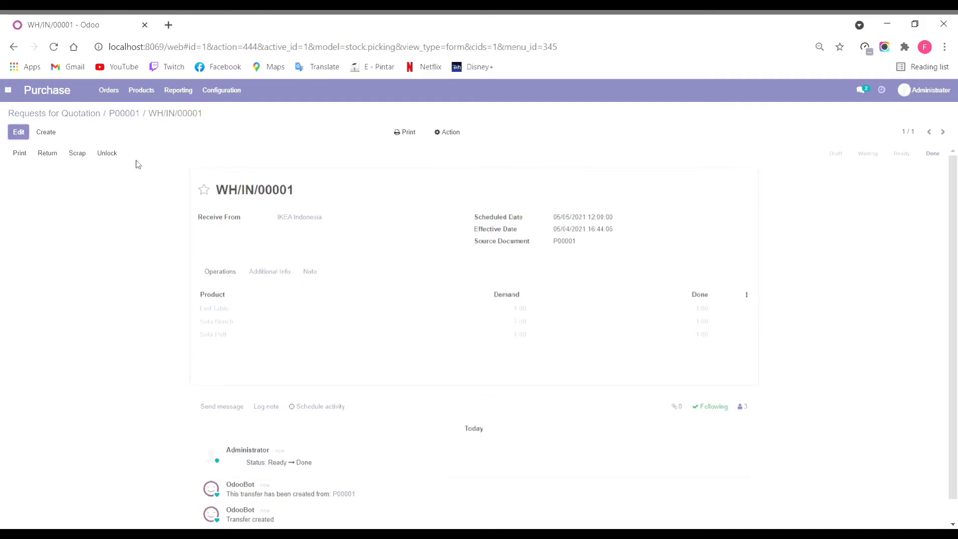
pyautogui.click(120, 115)
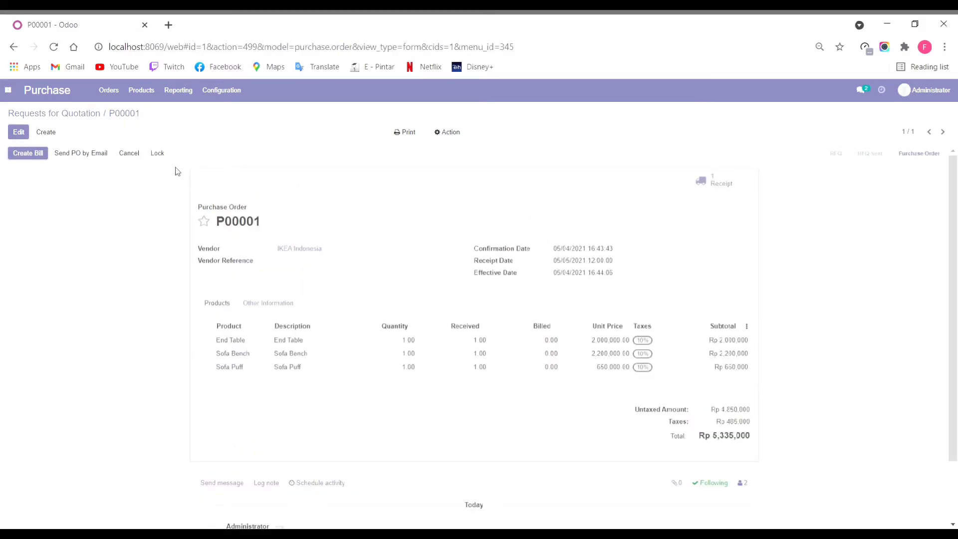
# Step: Create and post vendor bill BILL/2021/05/0001 from P00001, then register its Rp 5,335,000 payment
pyautogui.click(28, 155)
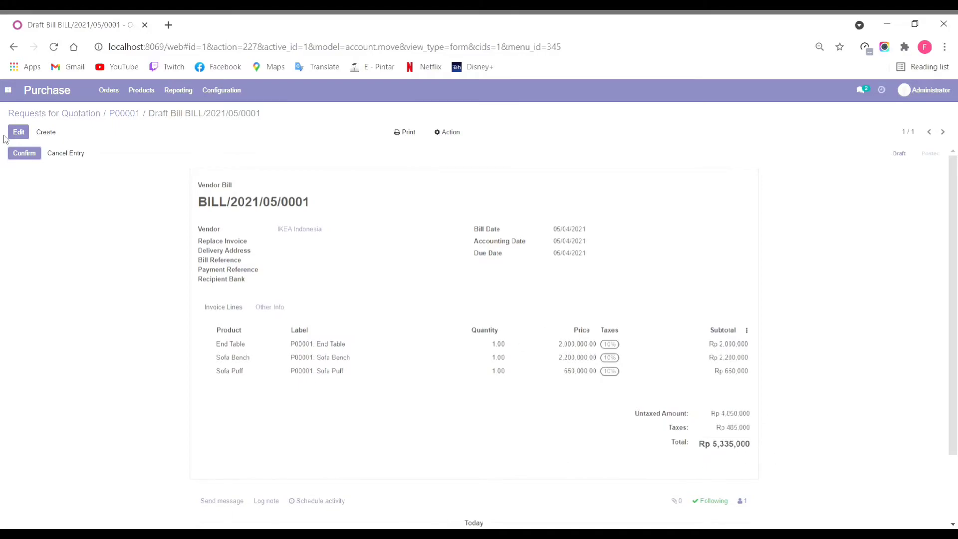
pyautogui.click(26, 155)
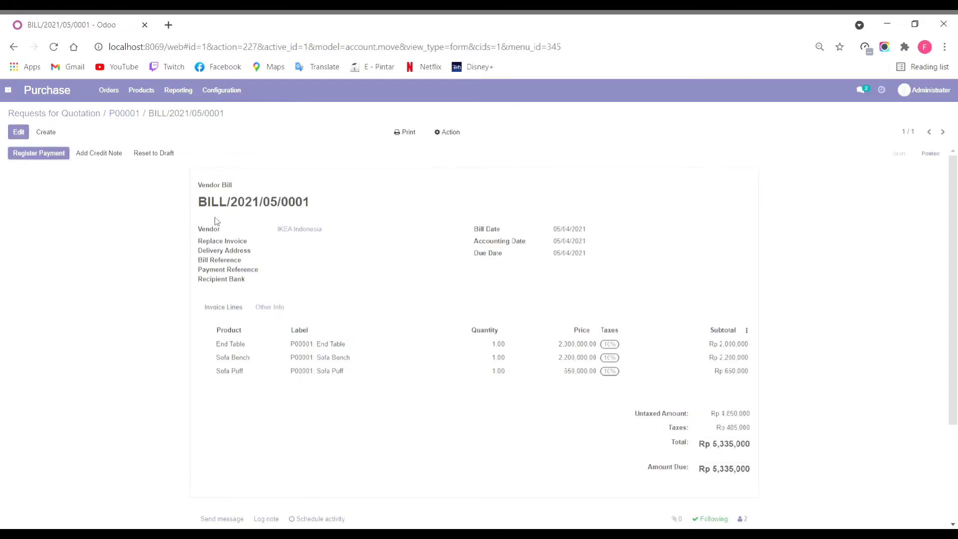
pyautogui.click(48, 156)
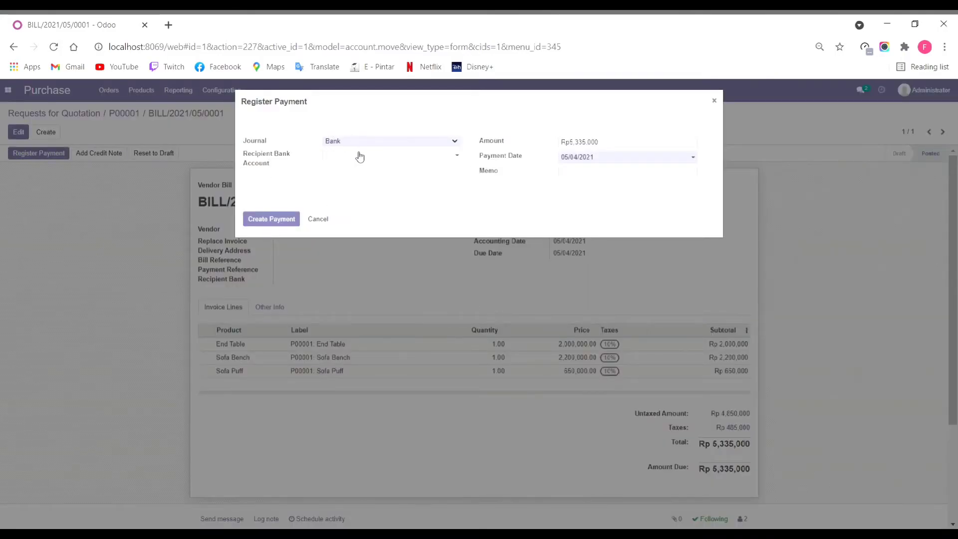
pyautogui.click(458, 156)
pyautogui.click(464, 158)
pyautogui.click(277, 218)
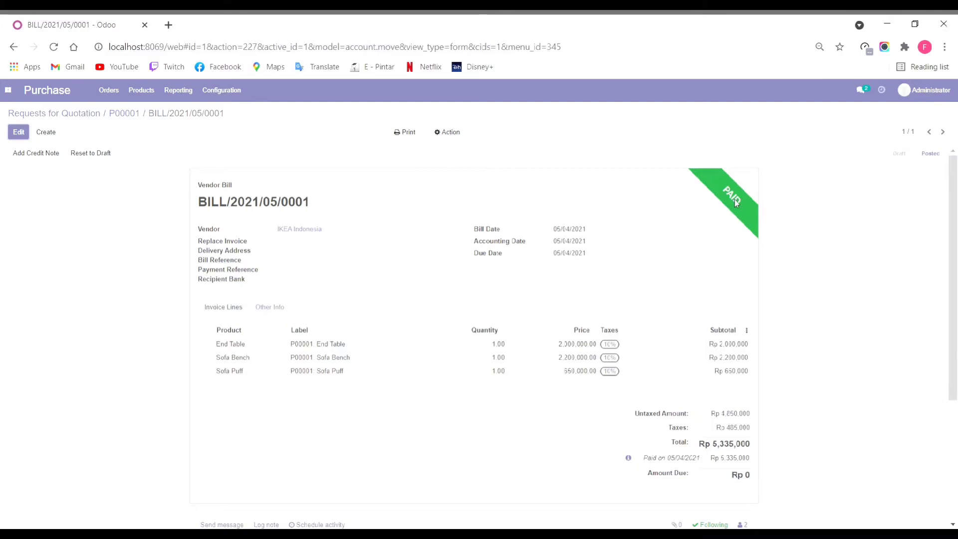
pyautogui.click(907, 92)
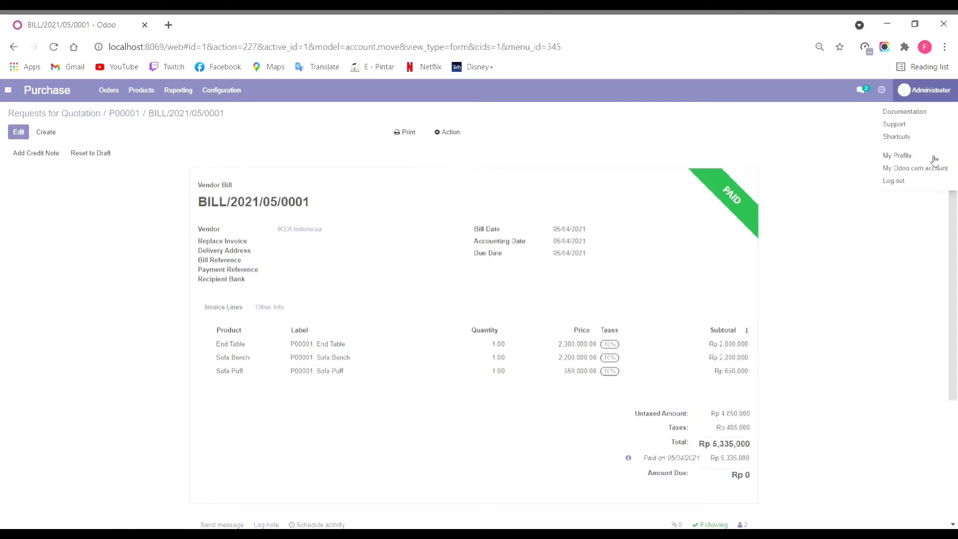
pyautogui.click(897, 111)
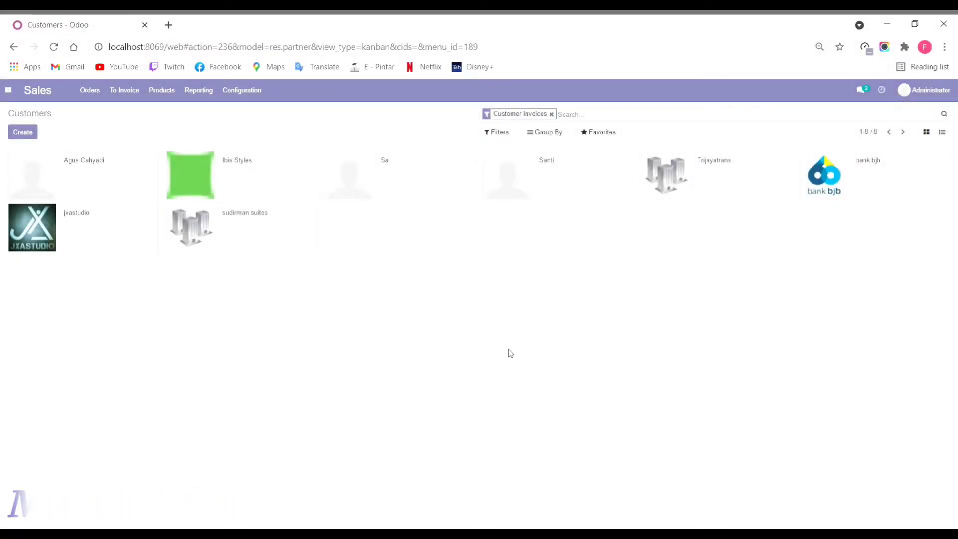
# Step: Go to the Sales Orders list and start a new quotation
pyautogui.click(90, 91)
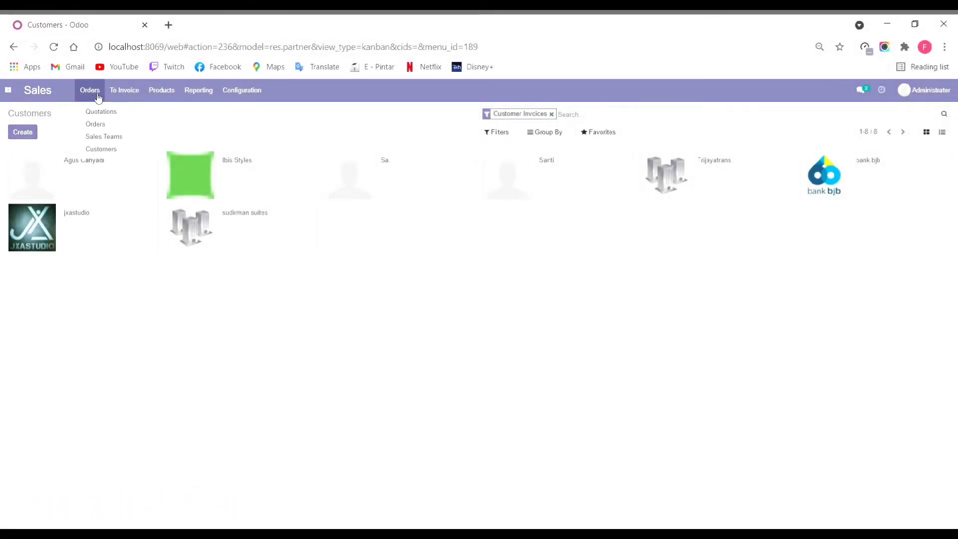
pyautogui.click(124, 91)
pyautogui.click(89, 90)
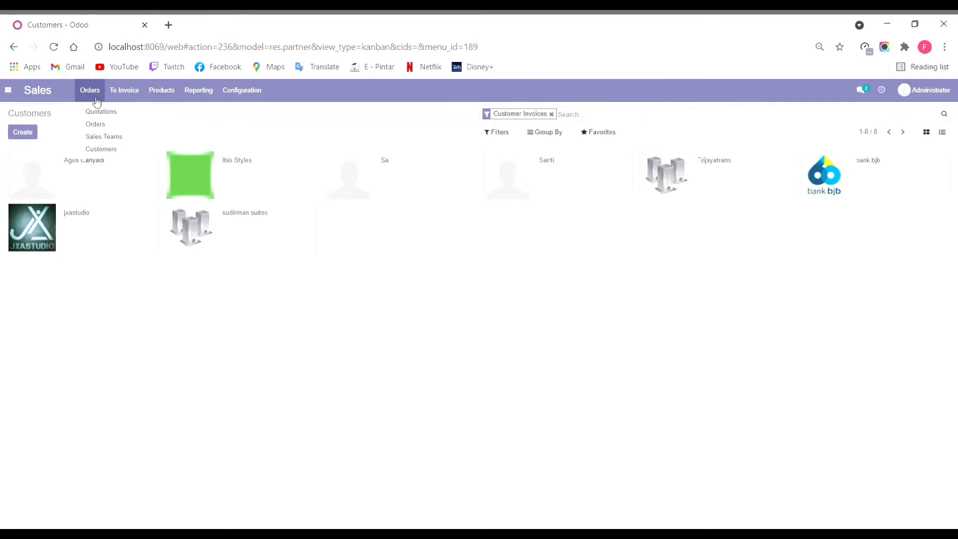
pyautogui.click(102, 129)
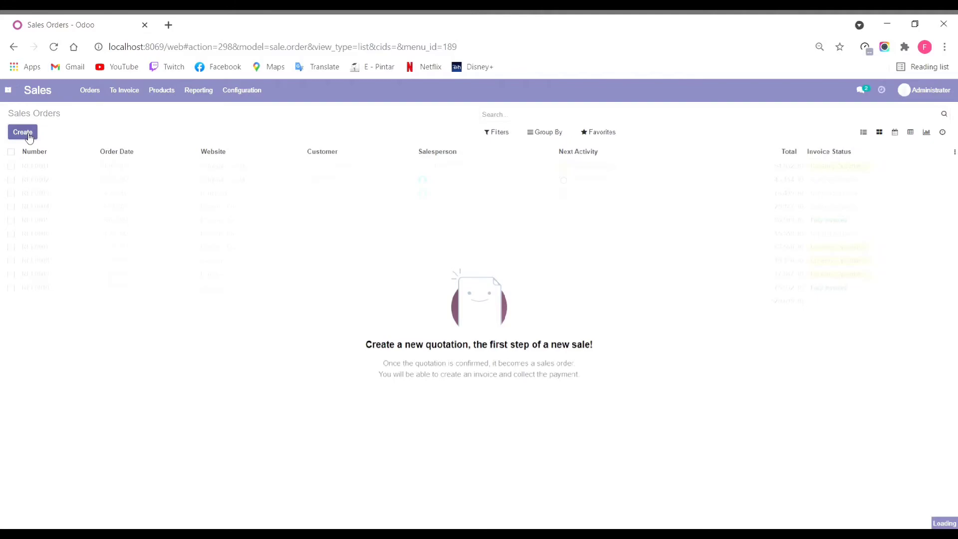
pyautogui.click(40, 132)
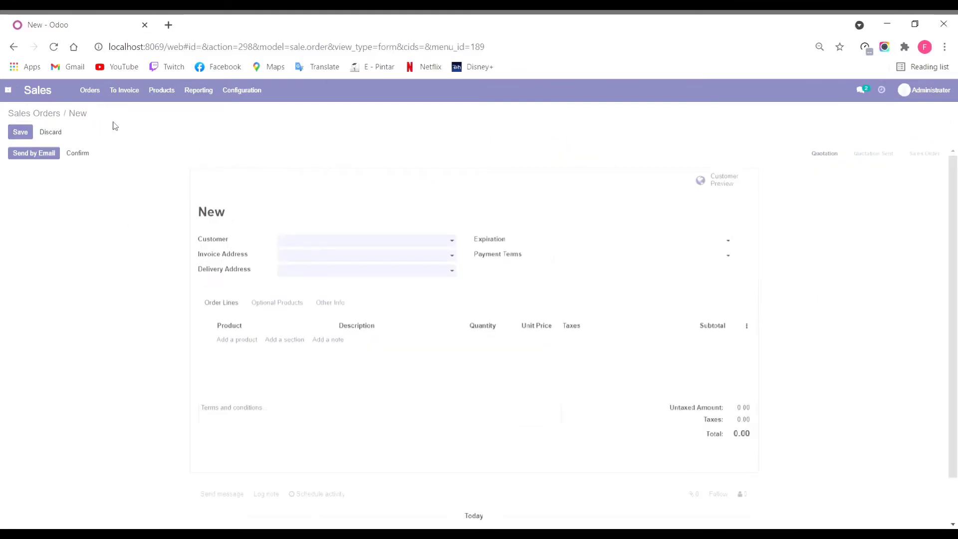
pyautogui.click(104, 98)
pyautogui.click(149, 153)
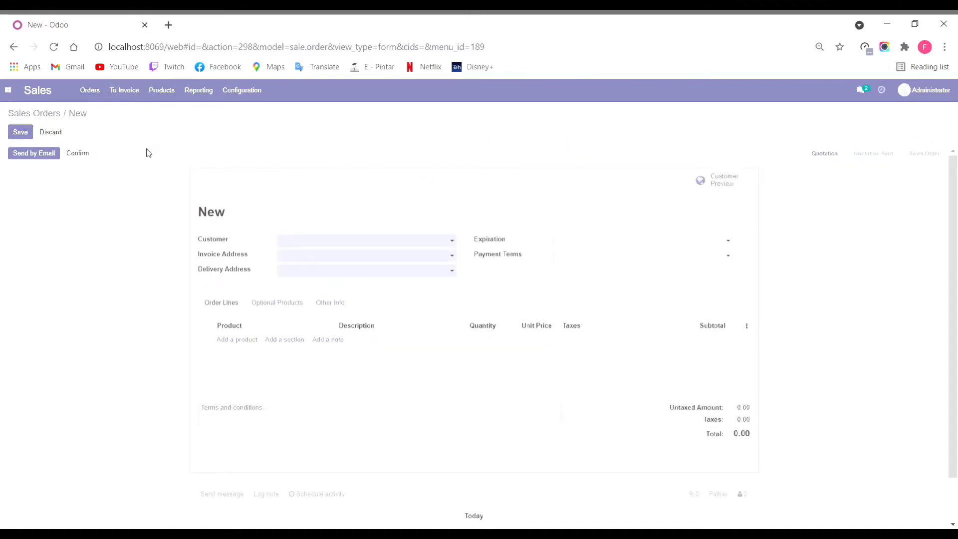
# Step: Set customer Ibis Styles and 30 Days payment terms, then add an empty order line
pyautogui.click(418, 244)
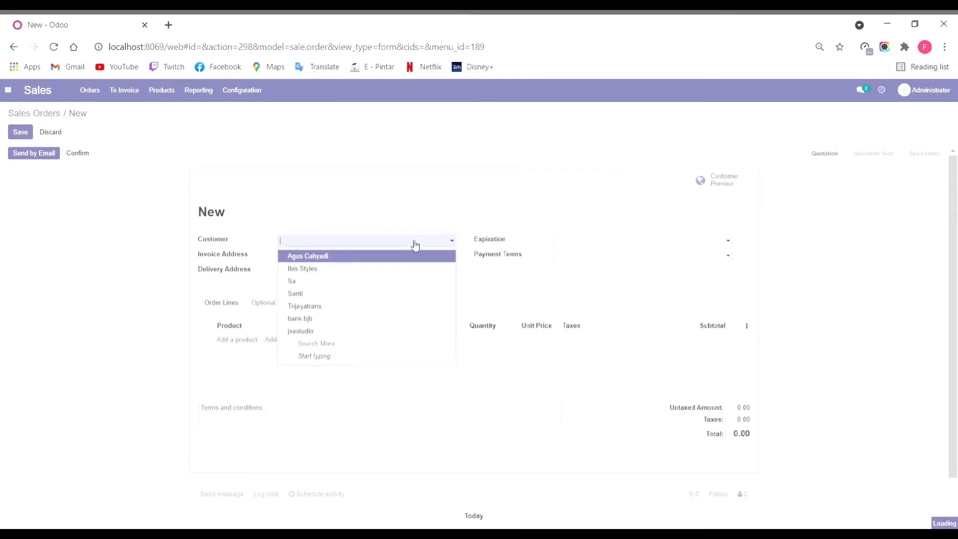
pyautogui.click(376, 270)
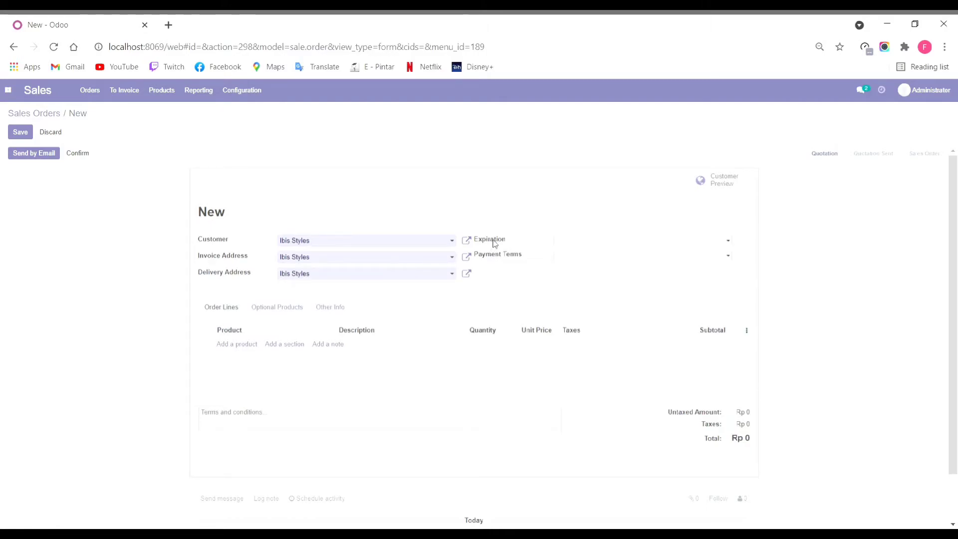
pyautogui.click(635, 257)
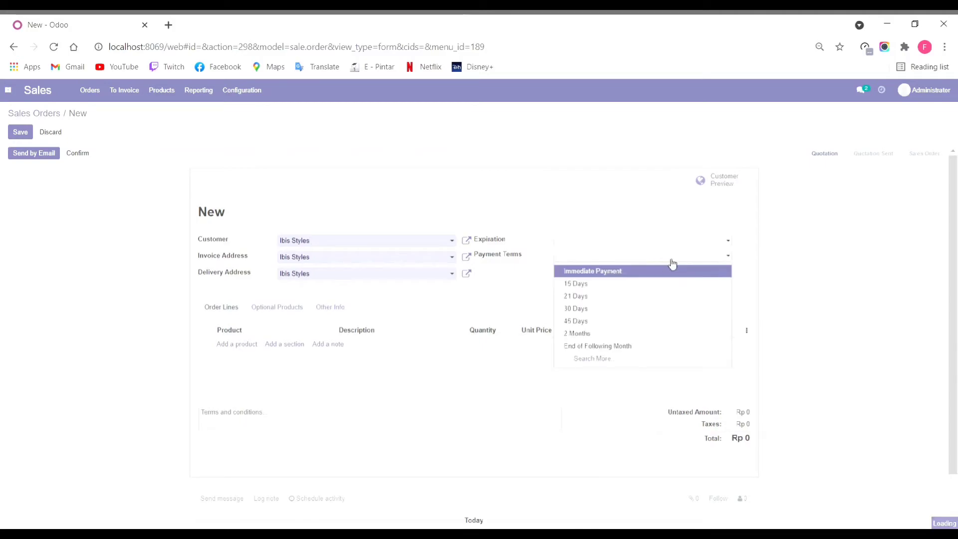
pyautogui.click(659, 310)
pyautogui.click(667, 242)
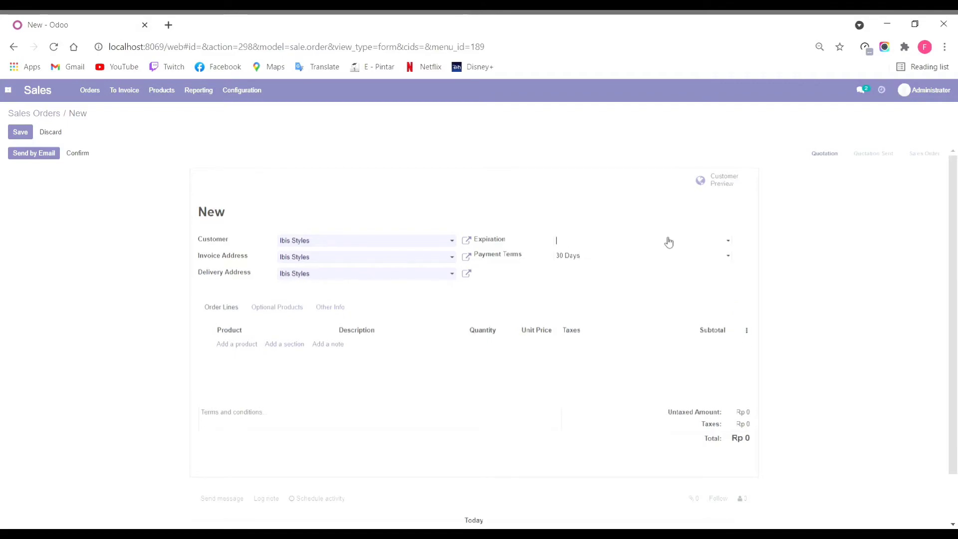
pyautogui.click(696, 245)
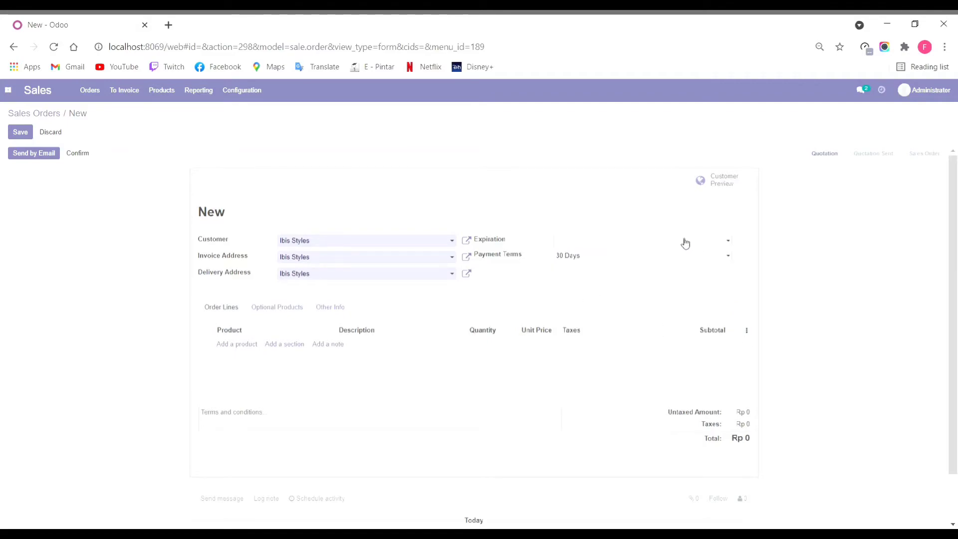
pyautogui.click(708, 244)
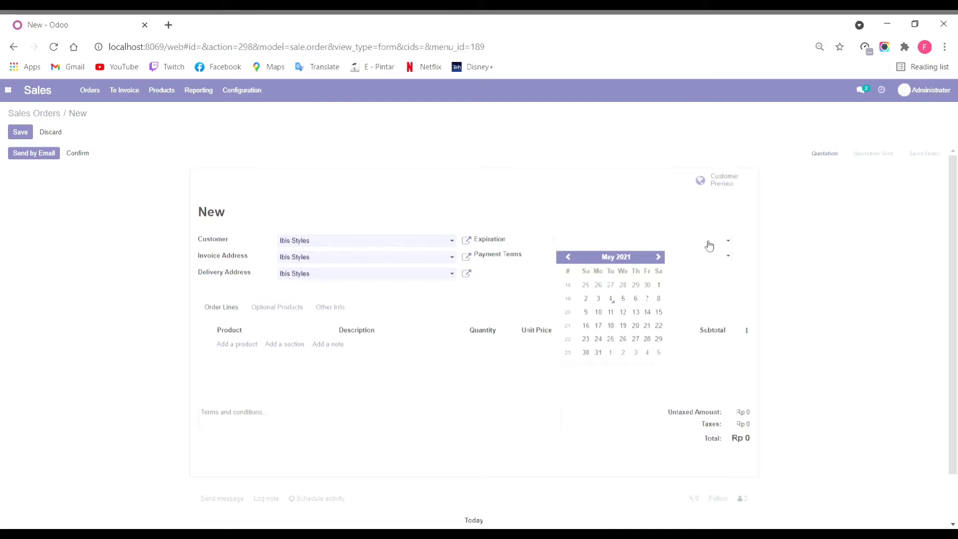
pyautogui.click(708, 245)
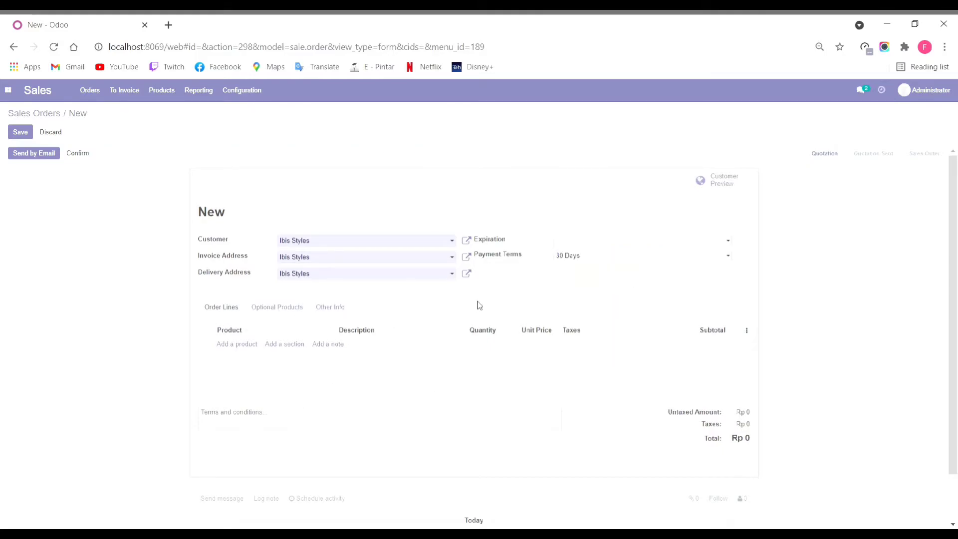
pyautogui.click(254, 345)
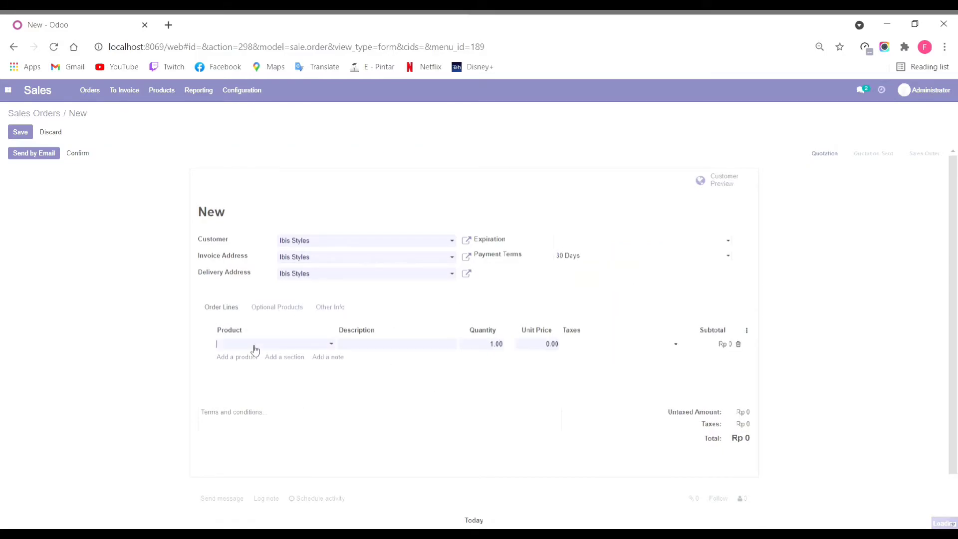
# Step: Add Design Modern Interior Apartemen and Panel Kayu lines via Search More
pyautogui.click(301, 348)
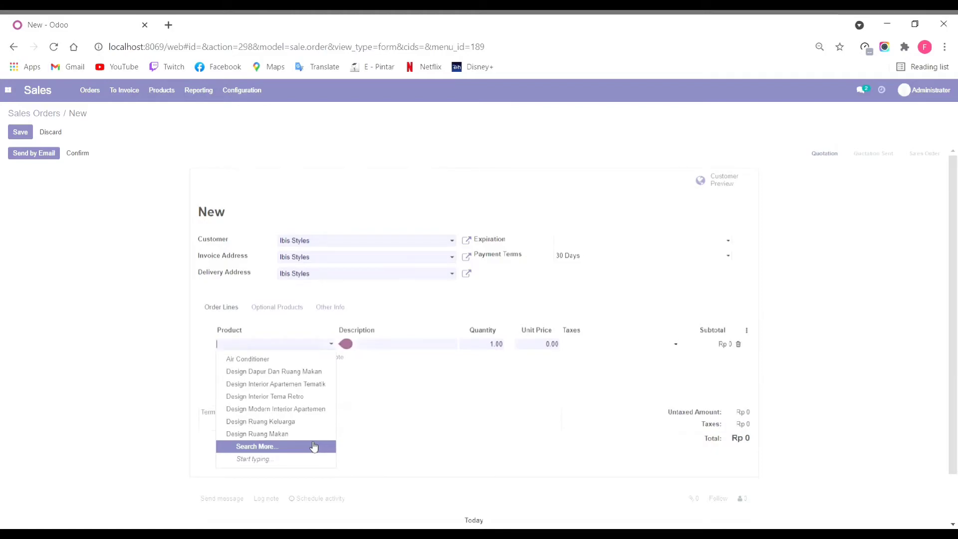
pyautogui.click(320, 447)
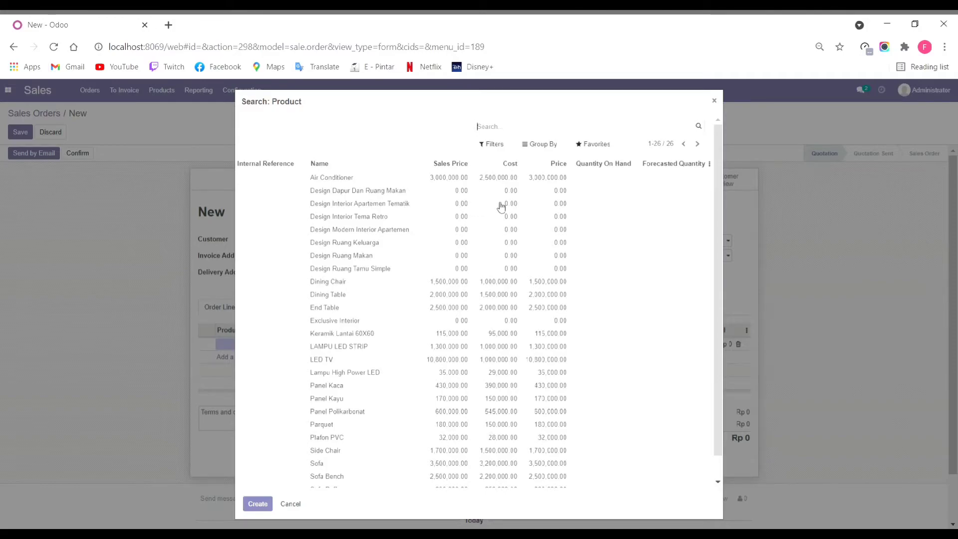
pyautogui.click(490, 232)
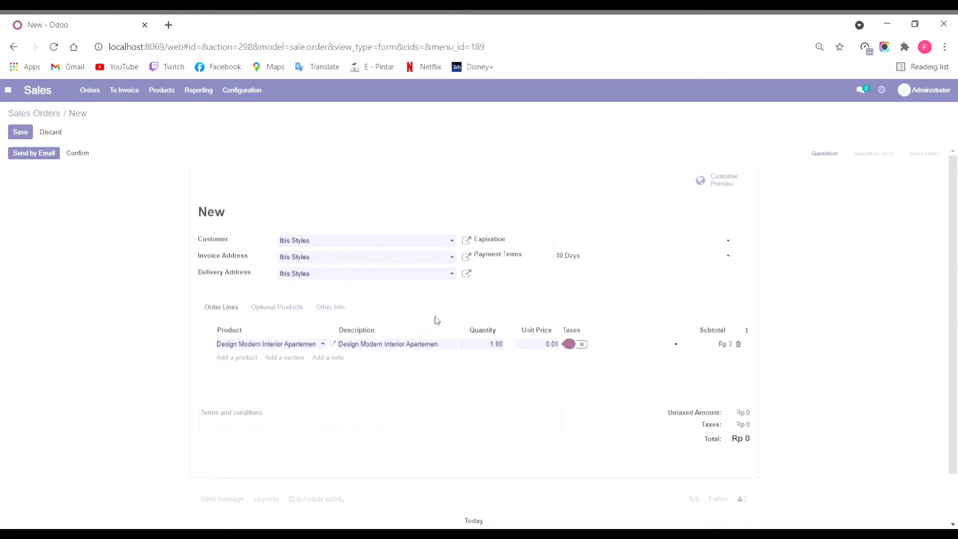
pyautogui.click(247, 358)
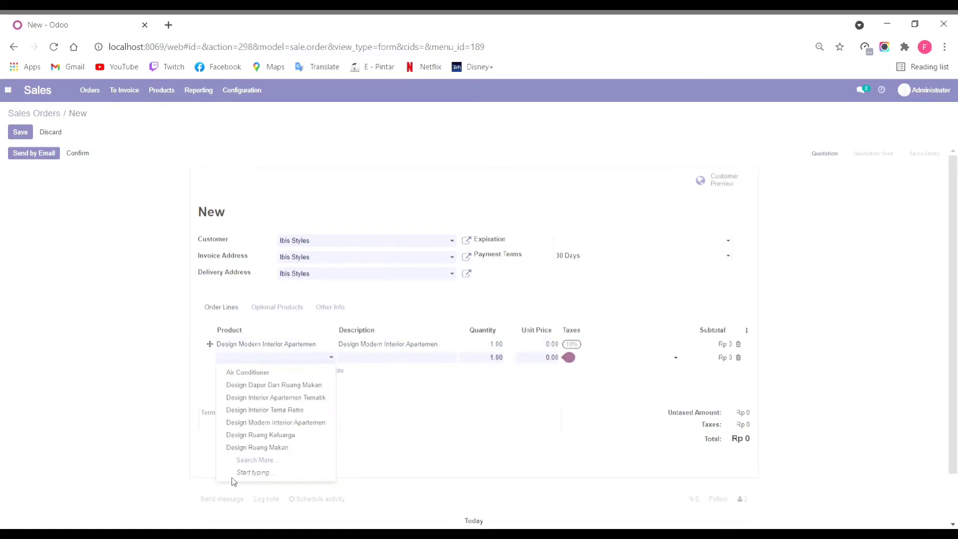
pyautogui.click(276, 461)
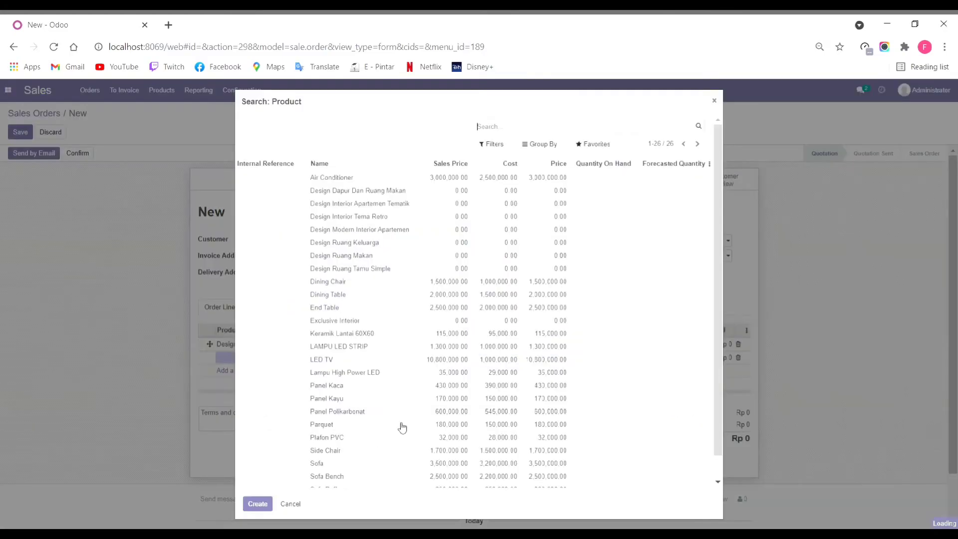
pyautogui.scroll(-2, 720, 298)
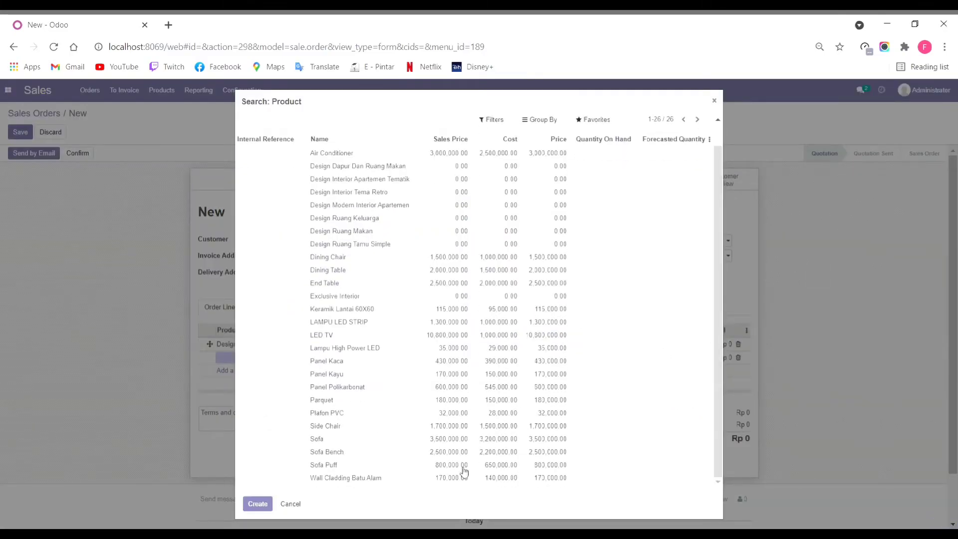
pyautogui.click(419, 374)
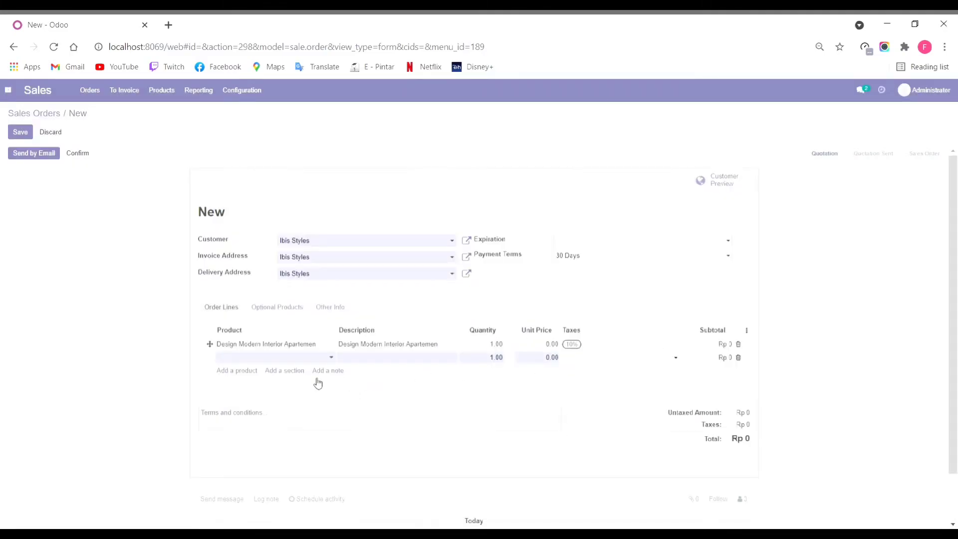
# Step: Add a Keramik Lantai 60X60 line with quantity 5
pyautogui.click(242, 372)
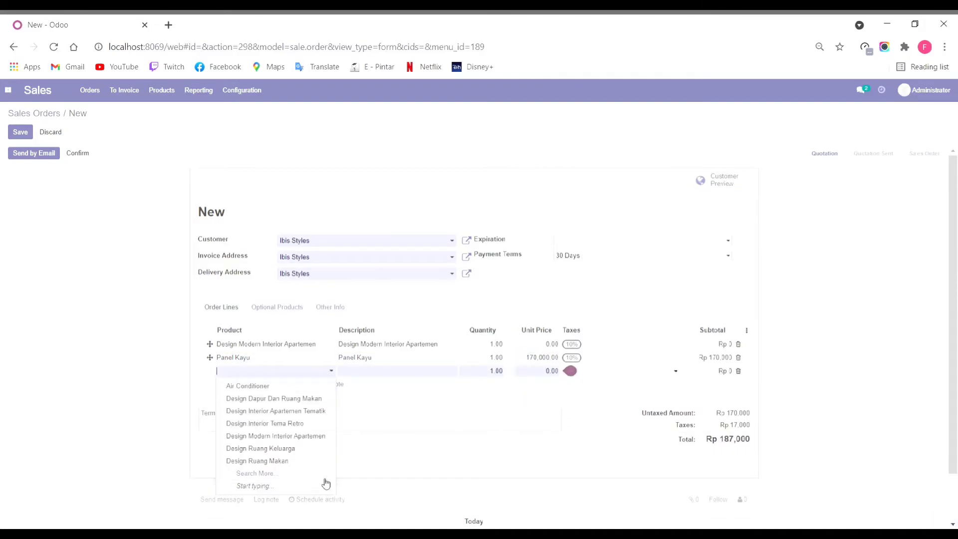
pyautogui.click(322, 473)
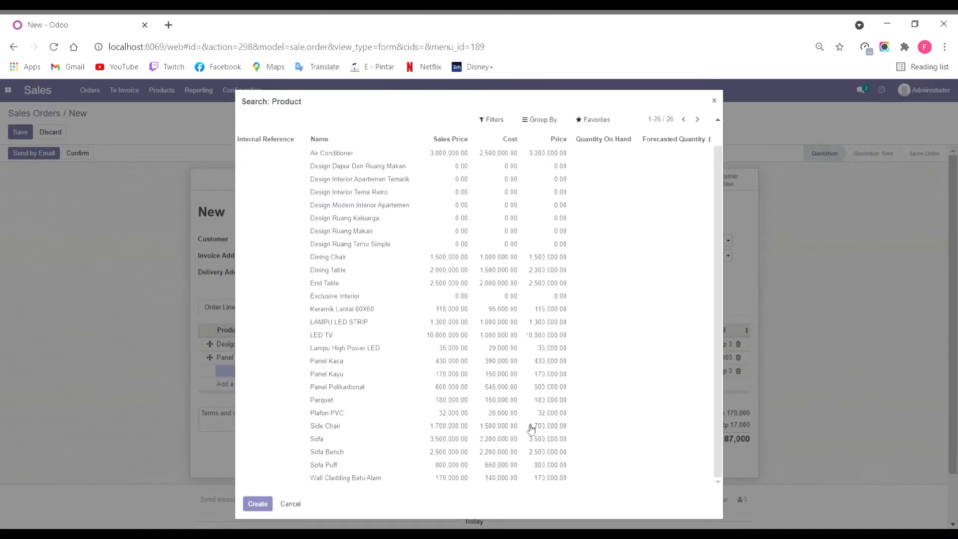
pyautogui.press('Escape')
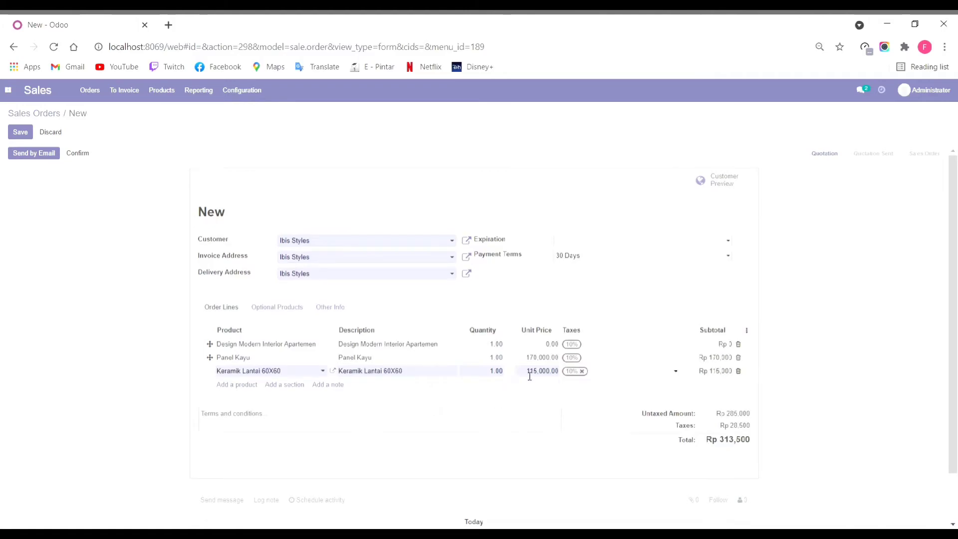
pyautogui.click(498, 375)
pyautogui.doubleClick(499, 375)
pyautogui.write('5')
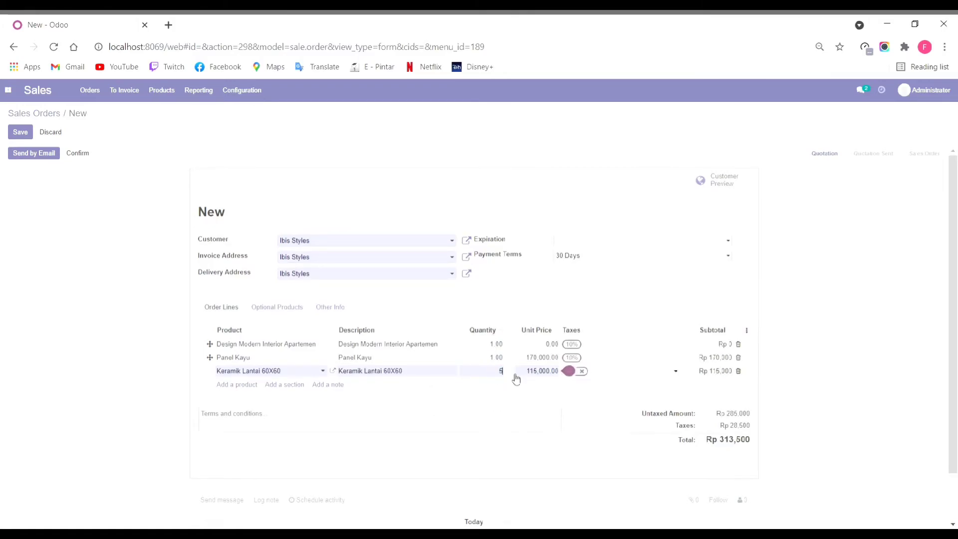
pyautogui.press('Return')
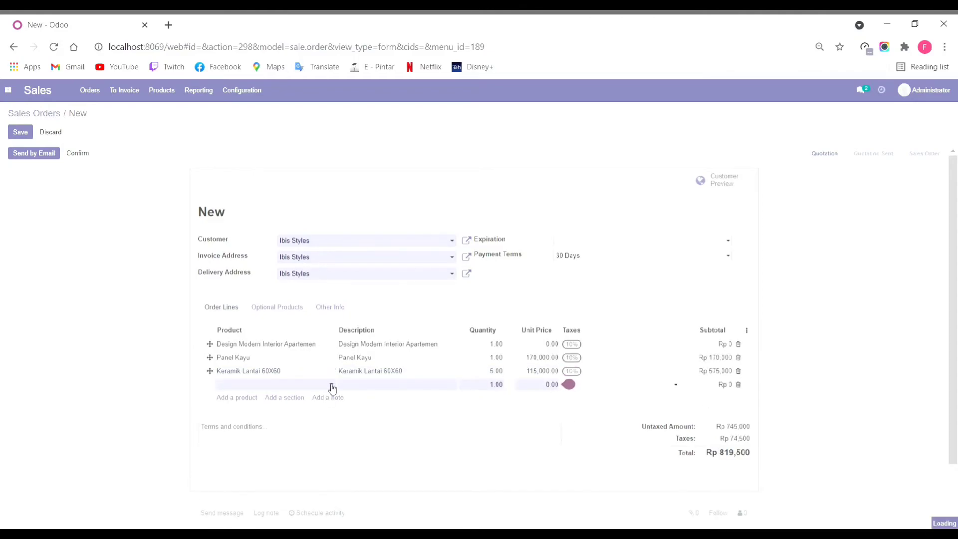
# Step: Add a Plafon PVC line with quantity 10
pyautogui.click(330, 385)
pyautogui.click(293, 488)
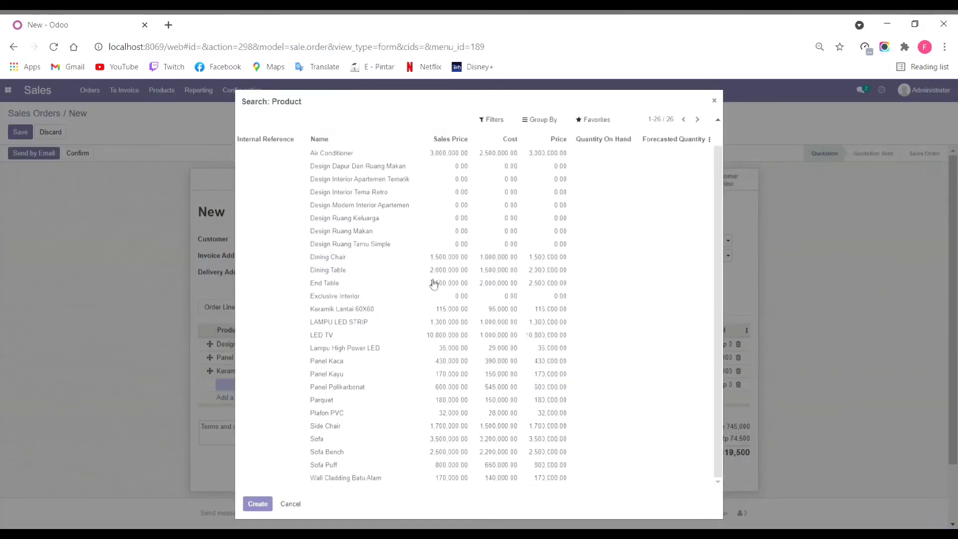
pyautogui.click(408, 415)
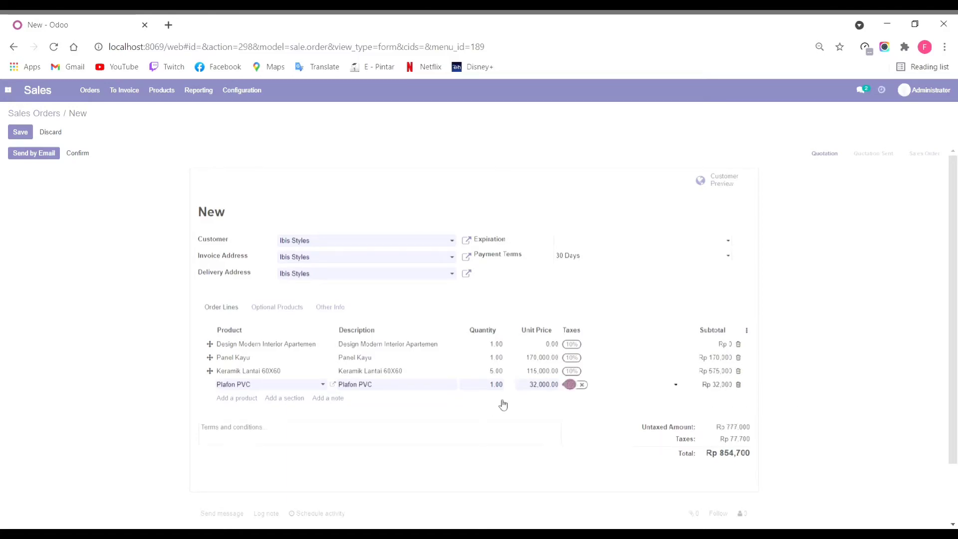
pyautogui.click(496, 384)
pyautogui.write('10')
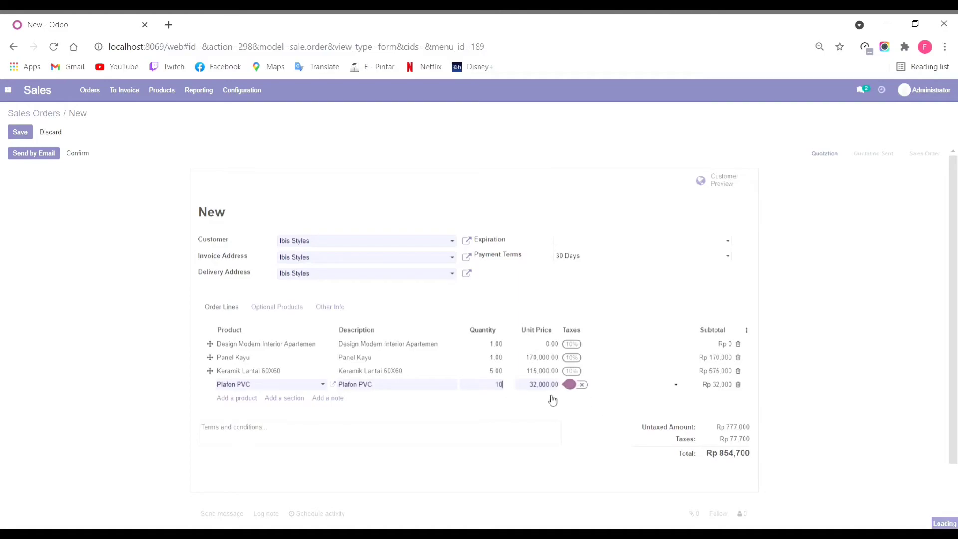
pyautogui.press('Return')
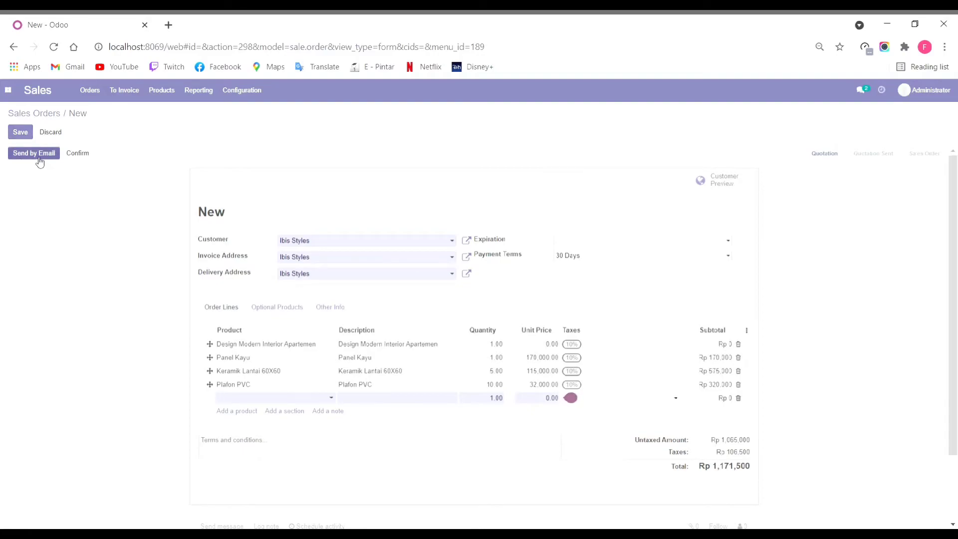
# Step: Confirm order S00001 and create a 10% down-payment invoice with 10% tax and 11120002 Bank income account
pyautogui.click(78, 159)
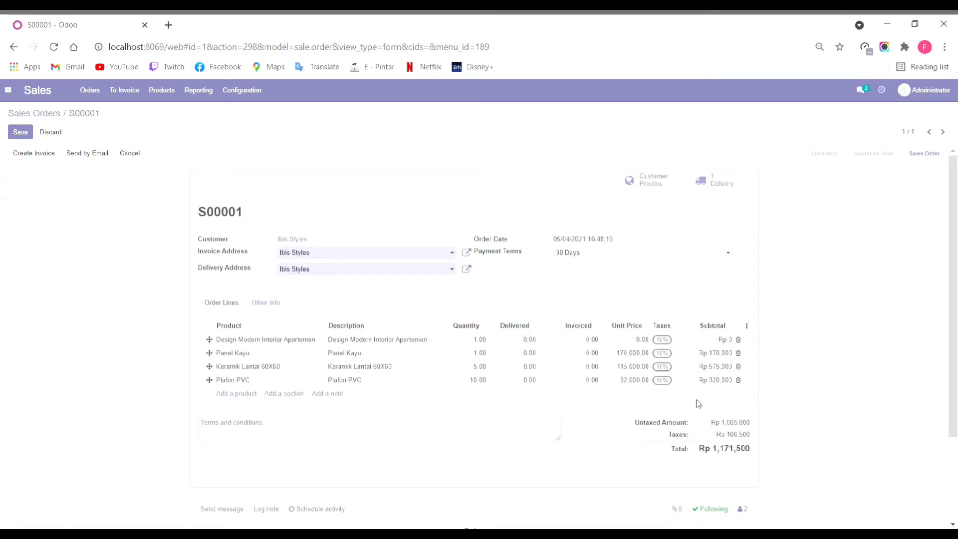
pyautogui.click(40, 154)
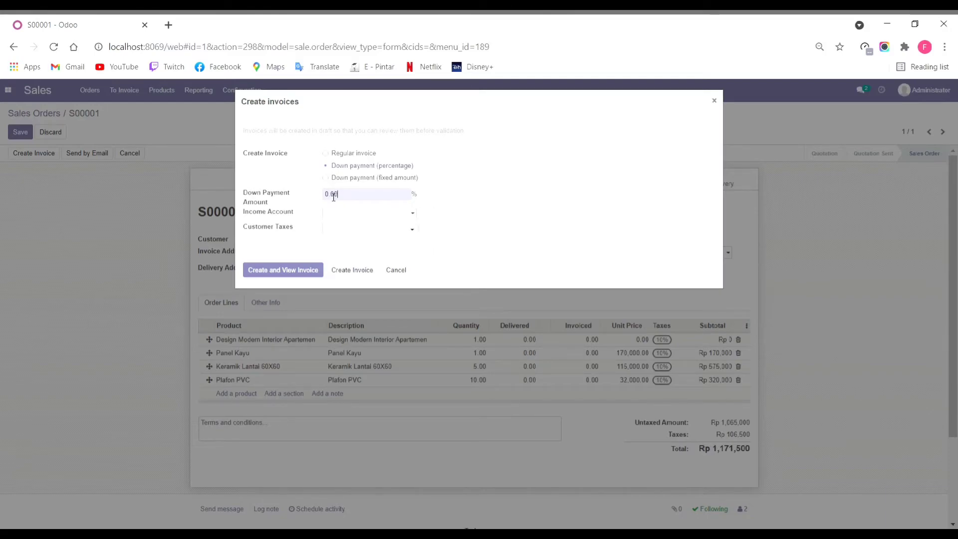
pyautogui.moveTo(328, 196); pyautogui.dragTo(318, 196)
pyautogui.write('1')
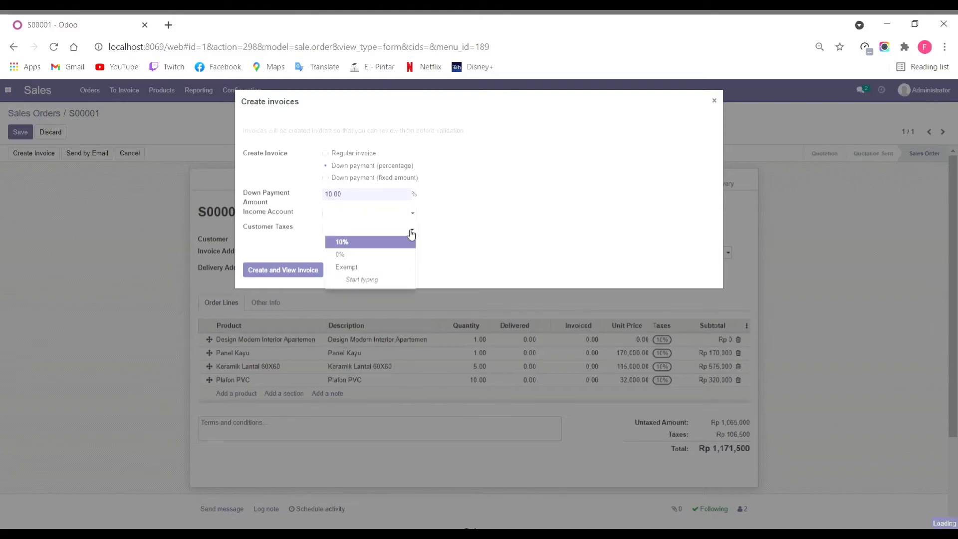
pyautogui.click(394, 241)
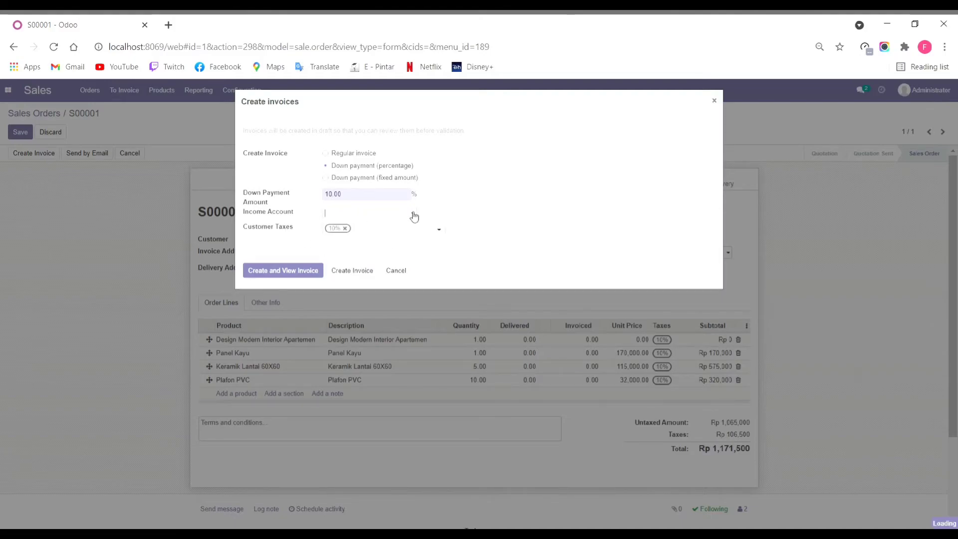
pyautogui.click(417, 214)
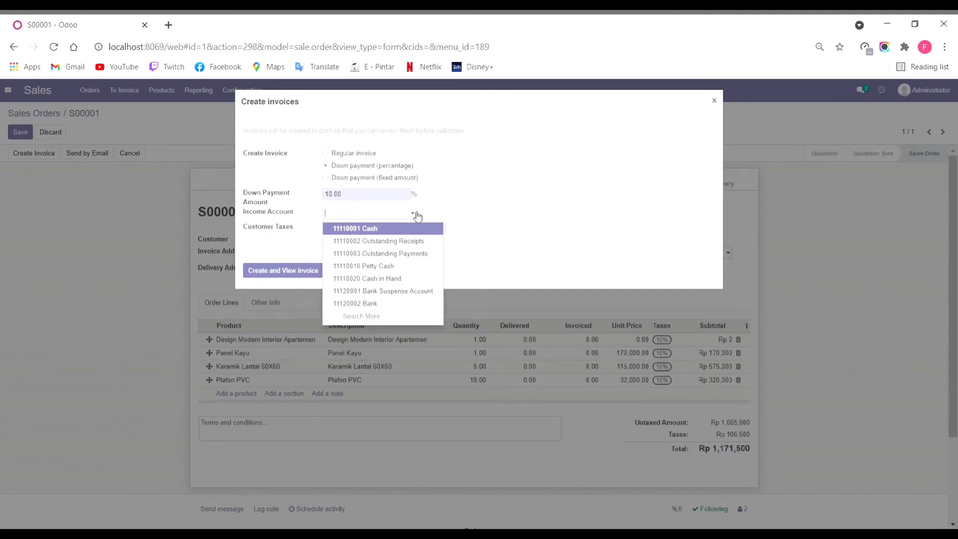
pyautogui.click(403, 305)
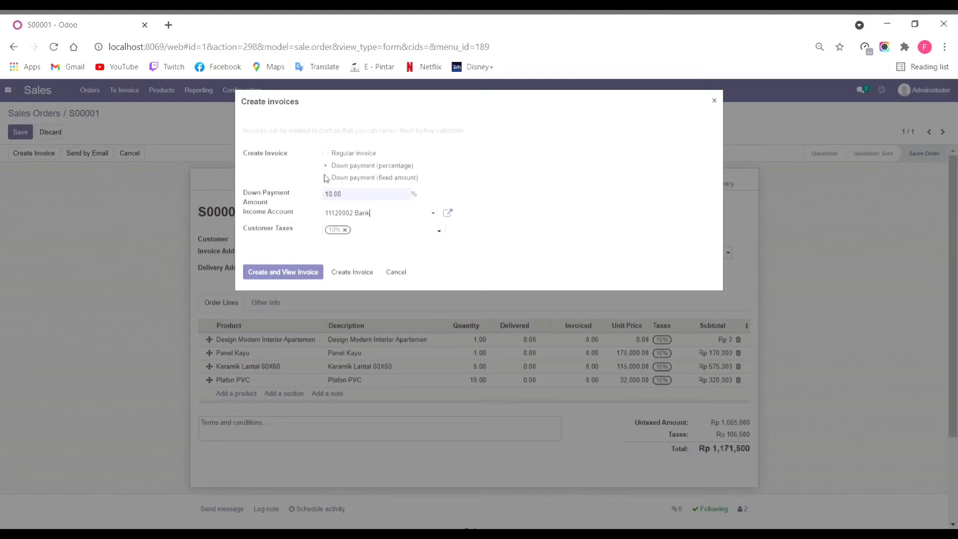
pyautogui.click(293, 275)
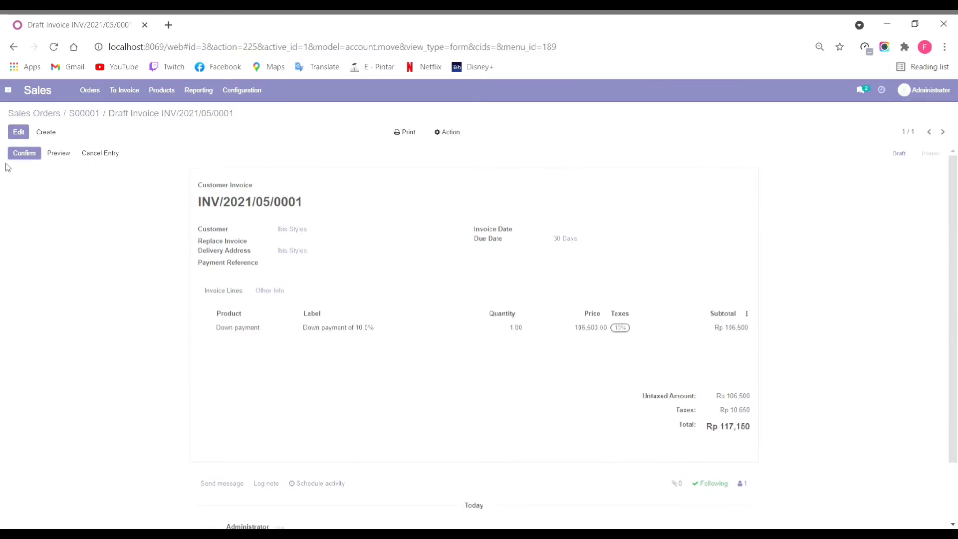
# Step: Post invoice INV/2021/05/0001 and register its full Rp 117,150 payment to Bank
pyautogui.click(22, 155)
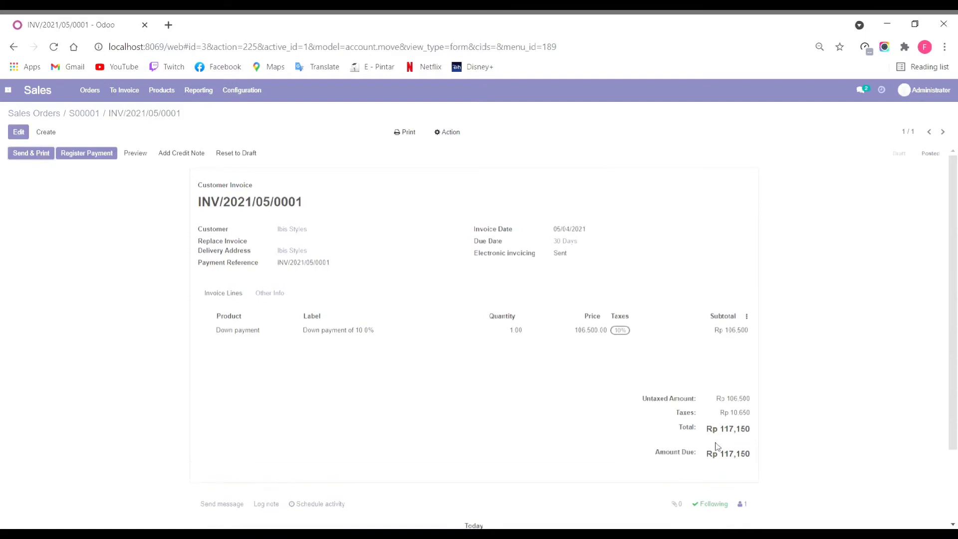
pyautogui.click(87, 153)
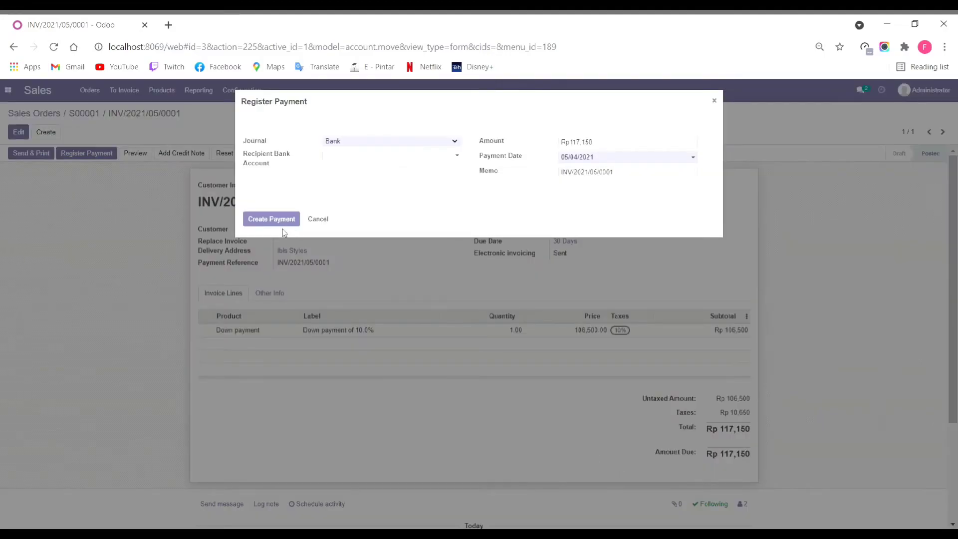
pyautogui.click(269, 218)
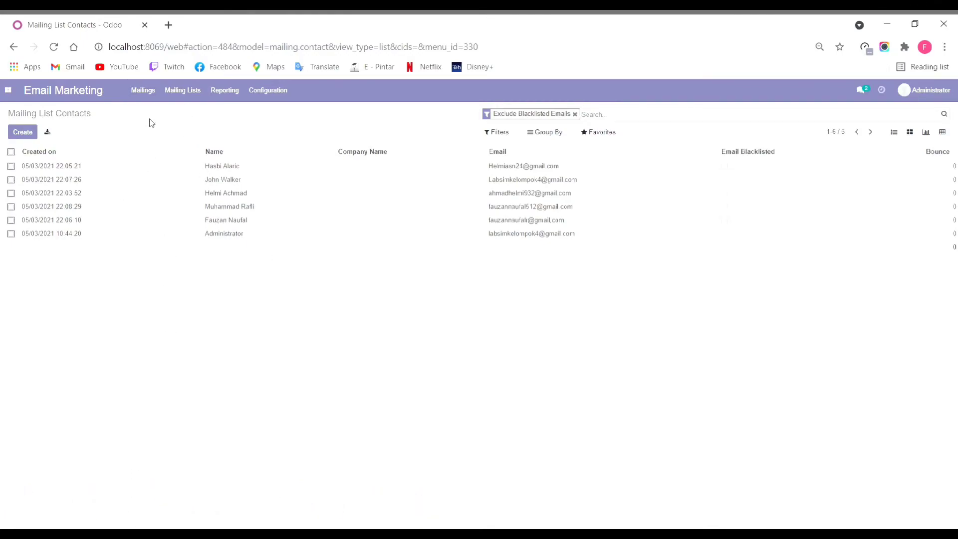
# Step: Review the Mailing Lists overview, holding only Newsletter, then go to Mailings
pyautogui.click(183, 90)
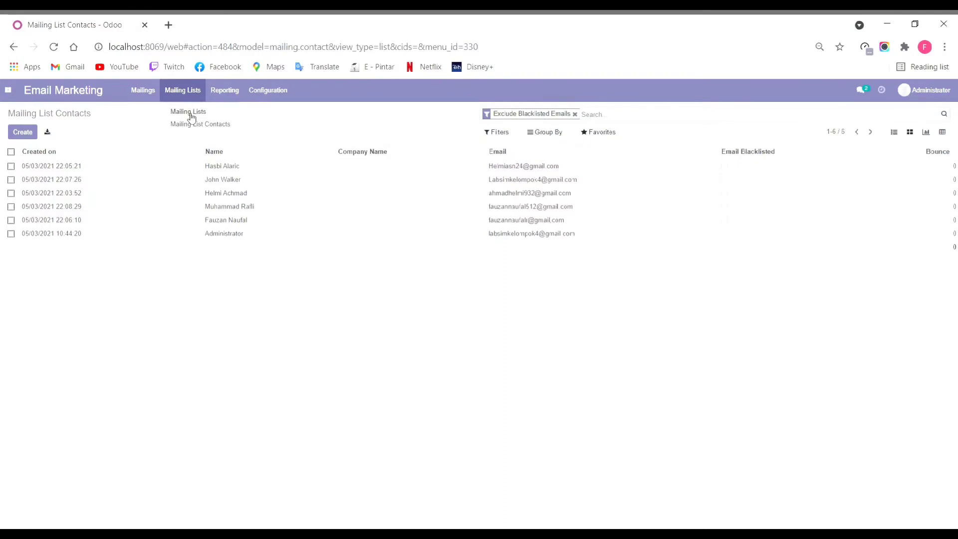
pyautogui.click(189, 111)
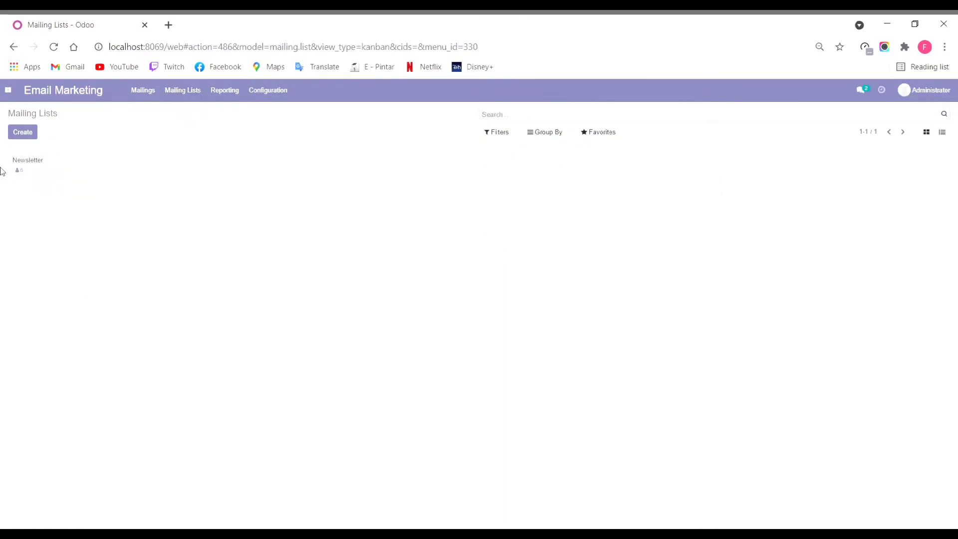
pyautogui.click(155, 96)
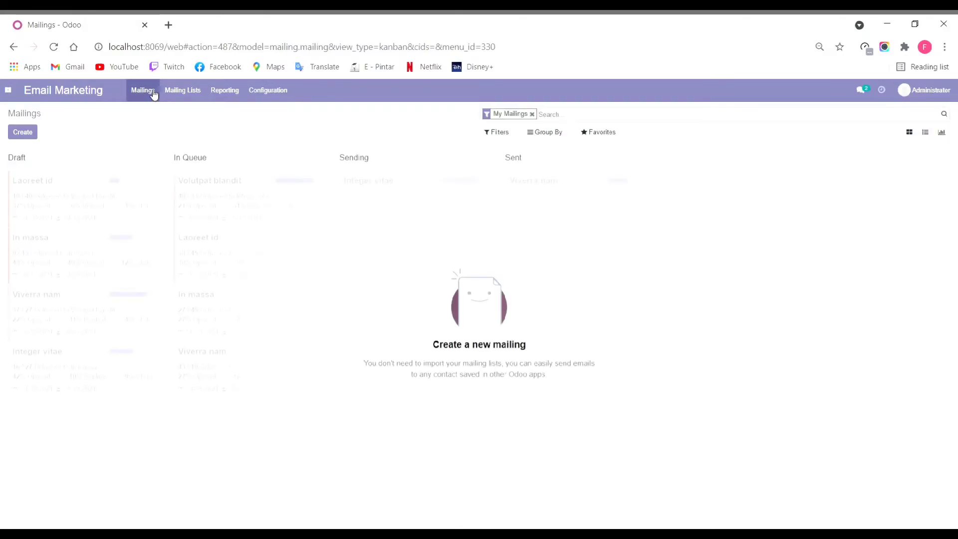
# Step: Create a mailing with subject 'Check out our projects!!', preview 'come on get your design', Thank-you template
pyautogui.click(23, 133)
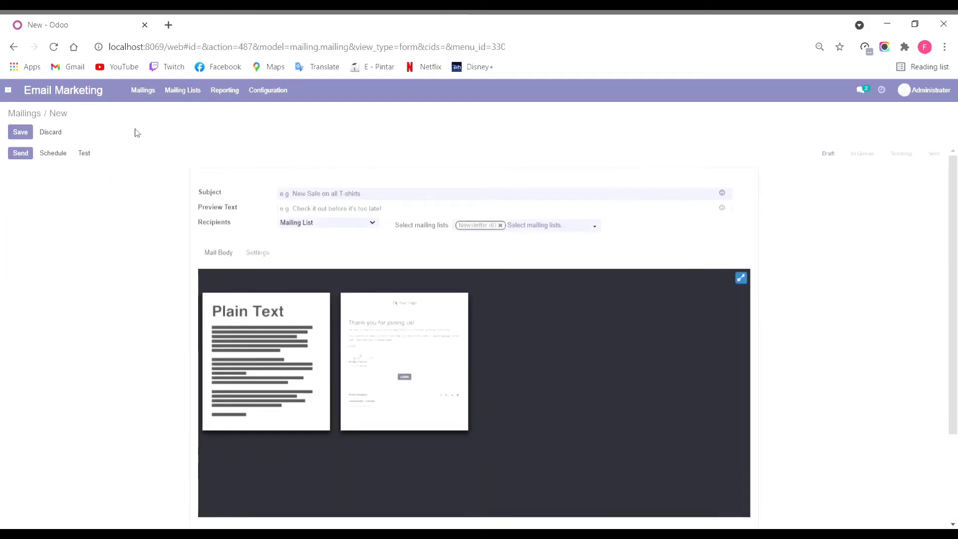
pyautogui.write('Check out our projects!!')
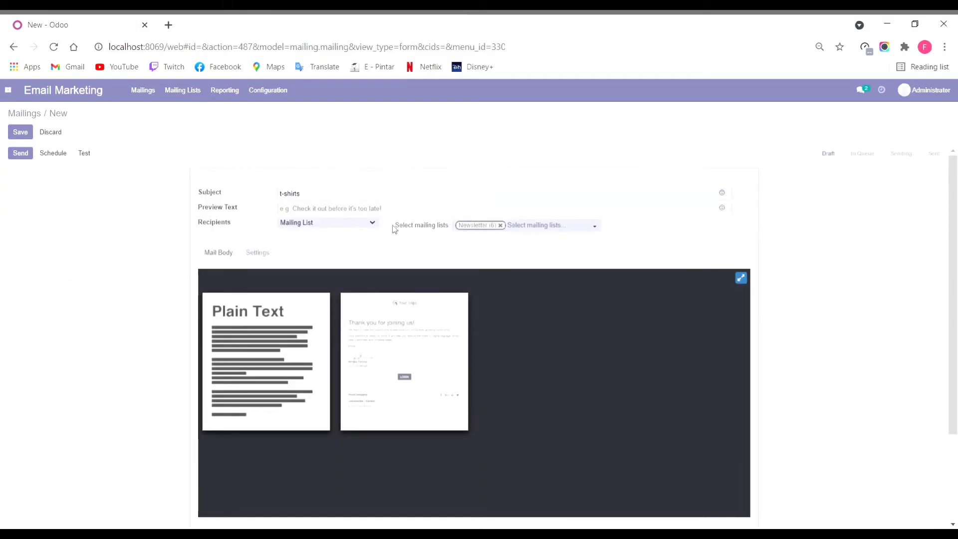
pyautogui.click(383, 207)
pyautogui.write('come on get your design')
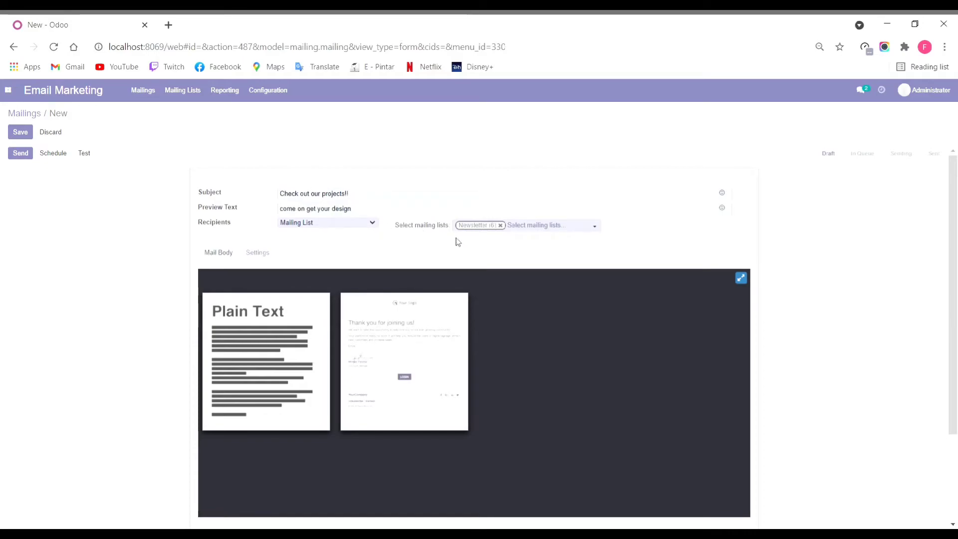
pyautogui.click(408, 342)
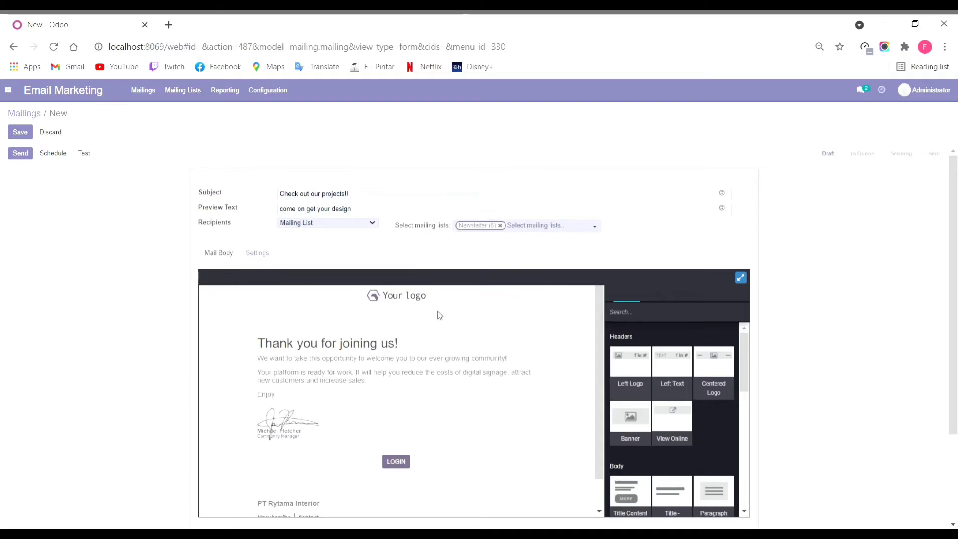
# Step: Replace the template logo with the uploaded cube image at 25% width
pyautogui.click(418, 298)
pyautogui.click(472, 277)
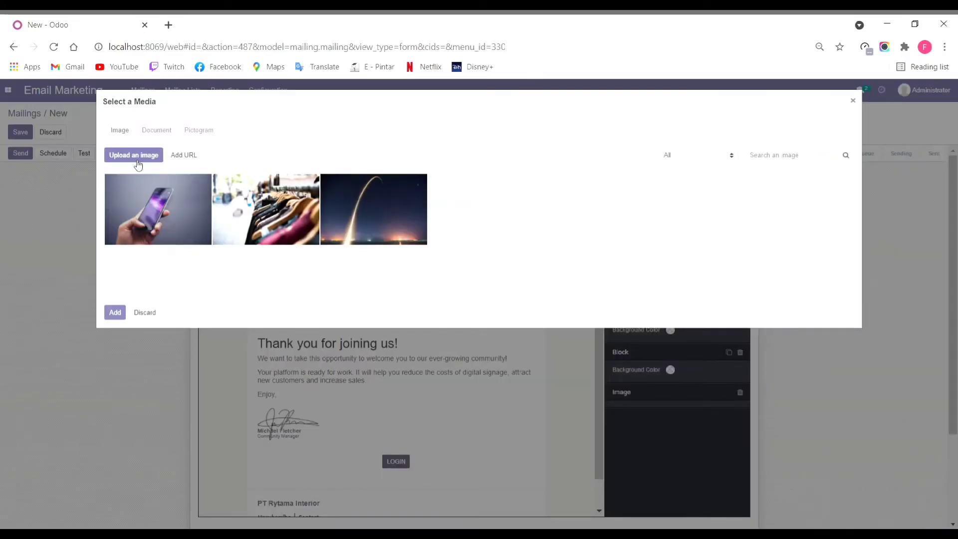
pyautogui.click(133, 156)
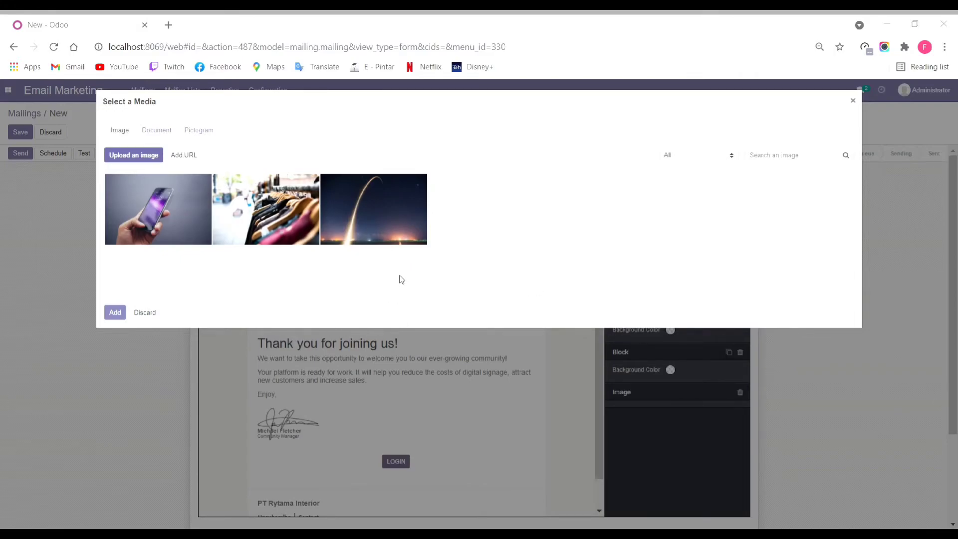
pyautogui.press('Return')
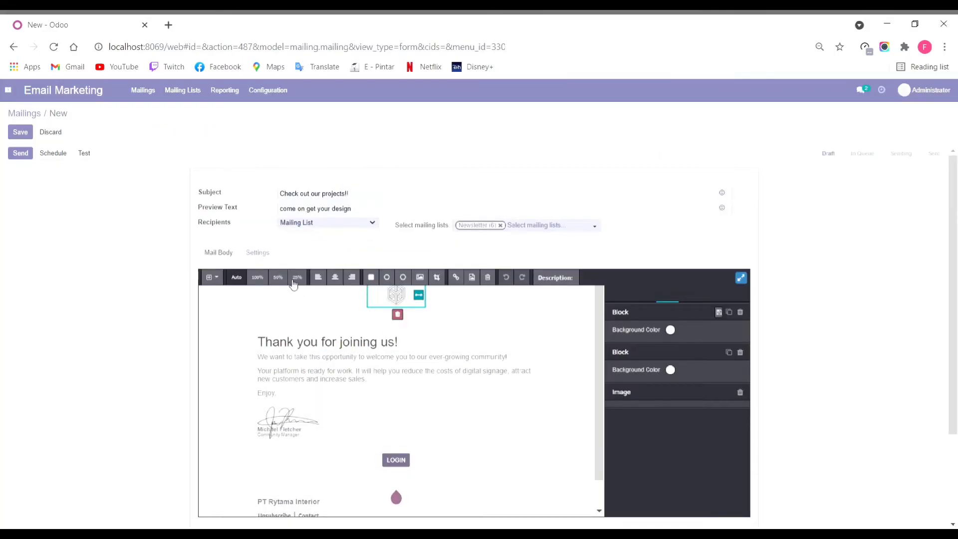
pyautogui.click(295, 283)
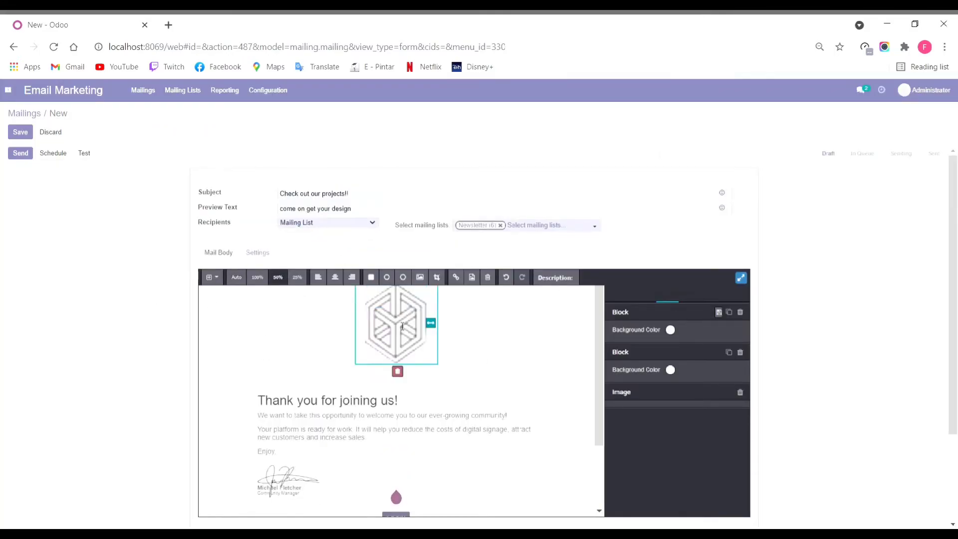
pyautogui.click(298, 286)
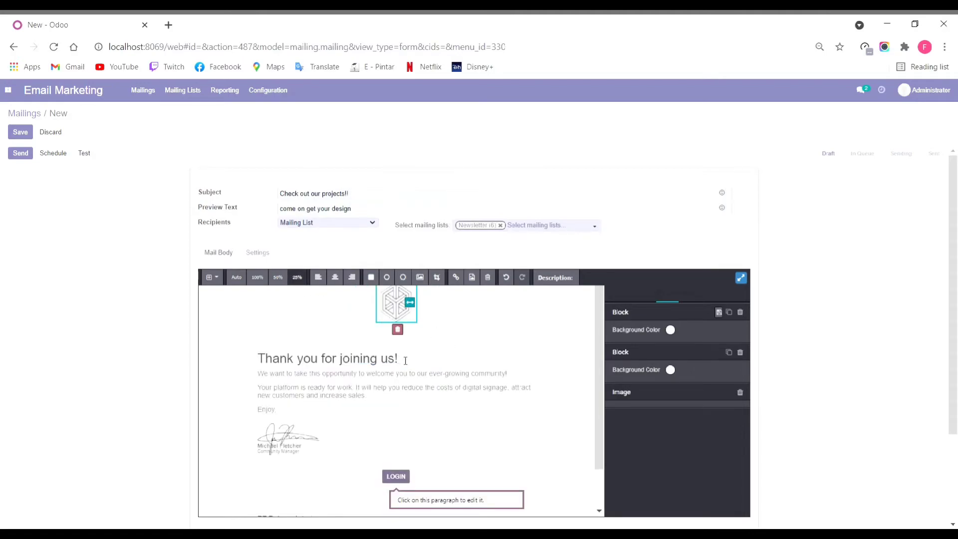
# Step: Change the mail heading to 'Come get your design for your interior!'
pyautogui.click(265, 358)
pyautogui.tripleClick(266, 358)
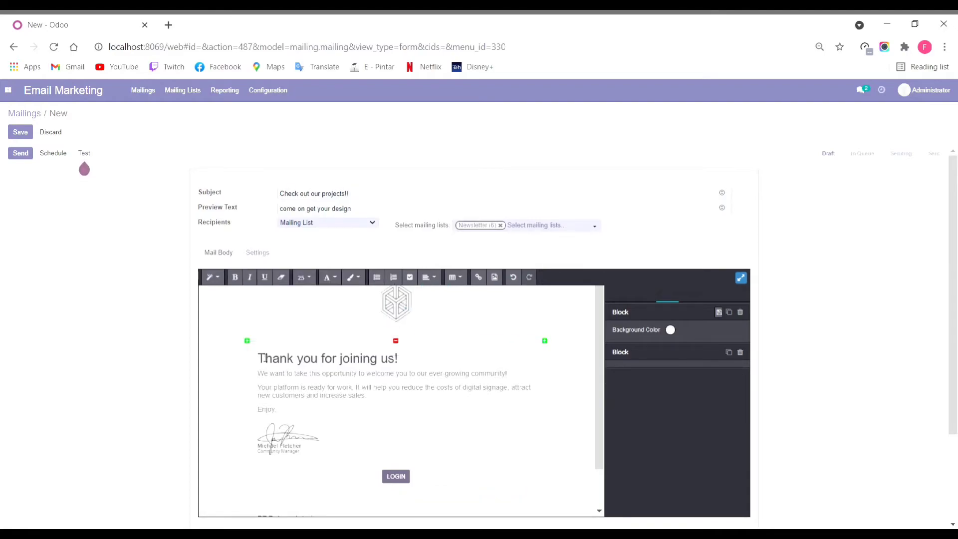
pyautogui.write('Come')
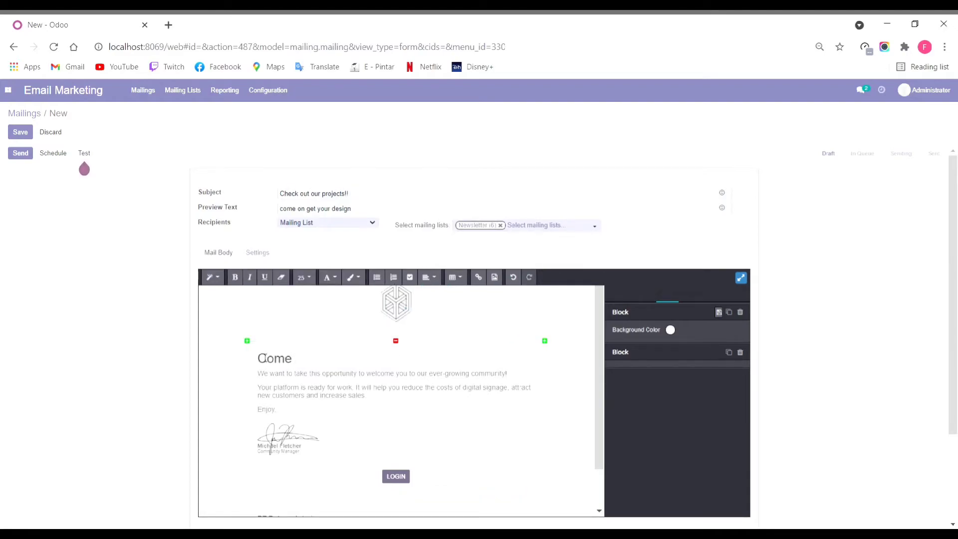
pyautogui.write(' get your desig')
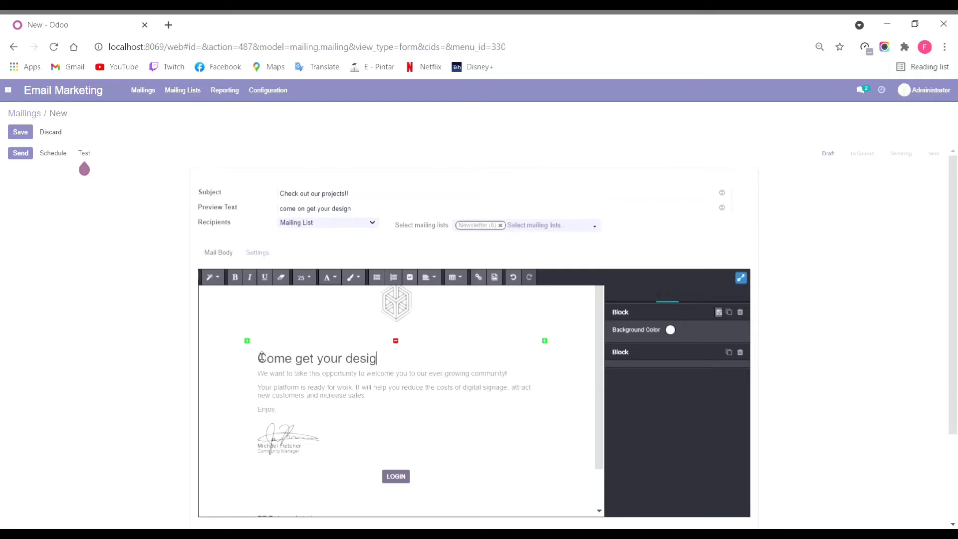
pyautogui.write('n for')
pyautogui.write('your')
pyautogui.write('inter')
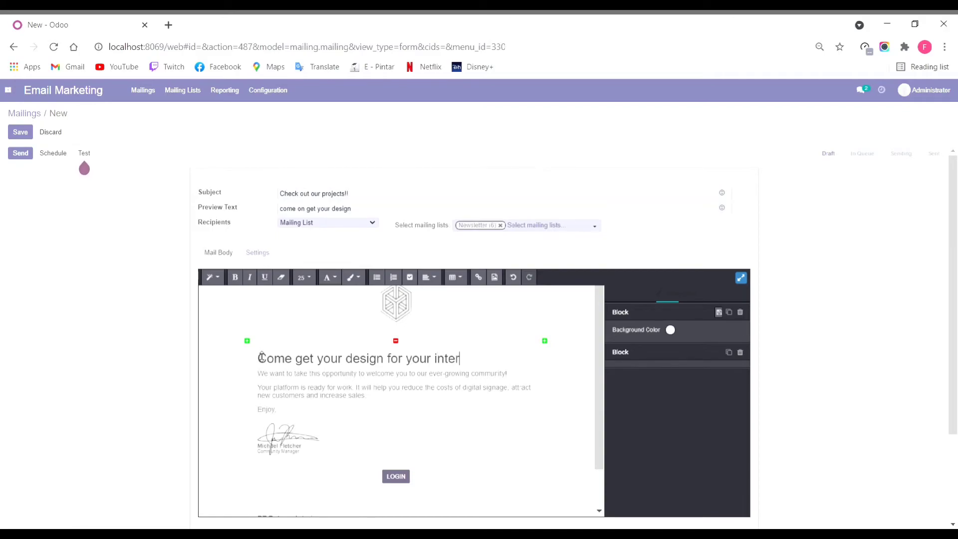
pyautogui.write('ior!')
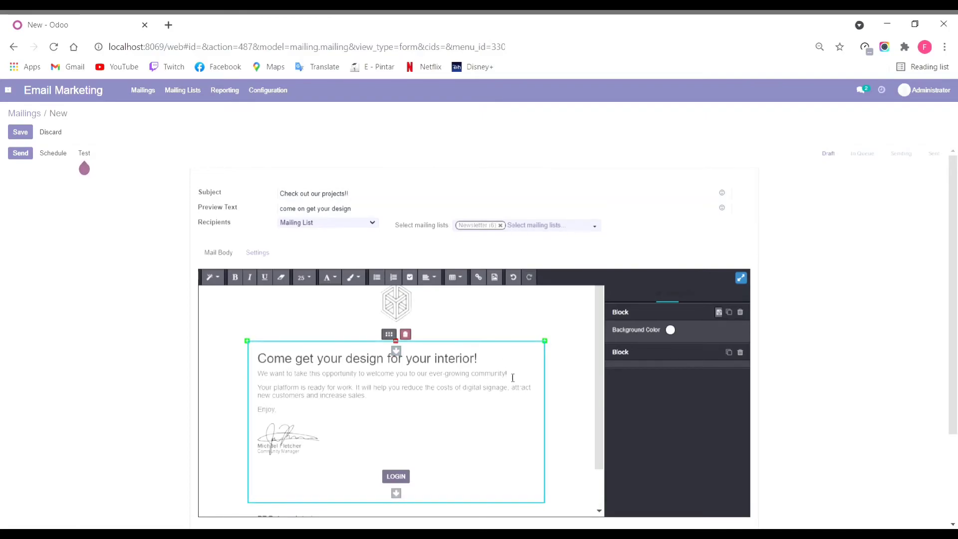
# Step: Replace the first body line with 'We can make your interior looks good with our de…'
pyautogui.click(264, 382)
pyautogui.tripleClick(264, 382)
pyautogui.write('W')
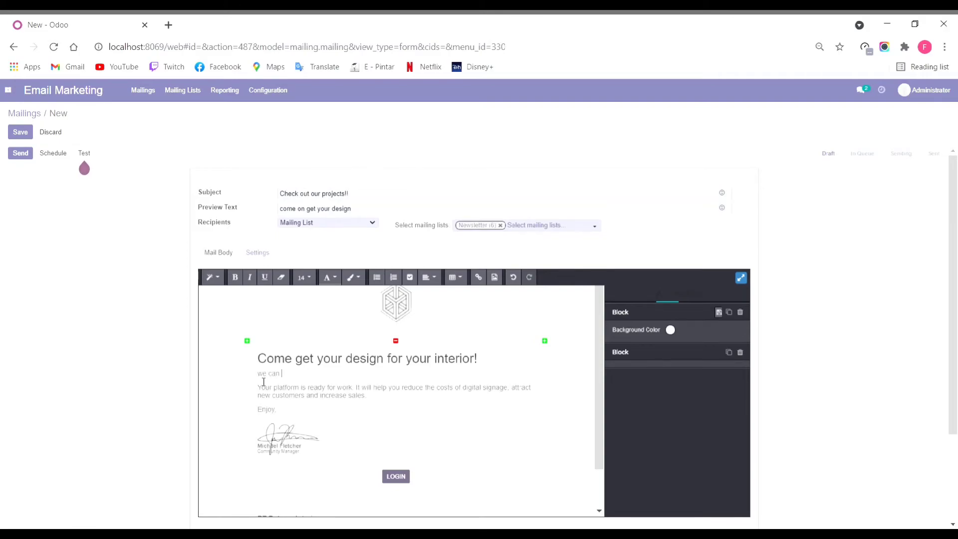
pyautogui.write('e can make your interior')
pyautogui.write('looks good with our design')
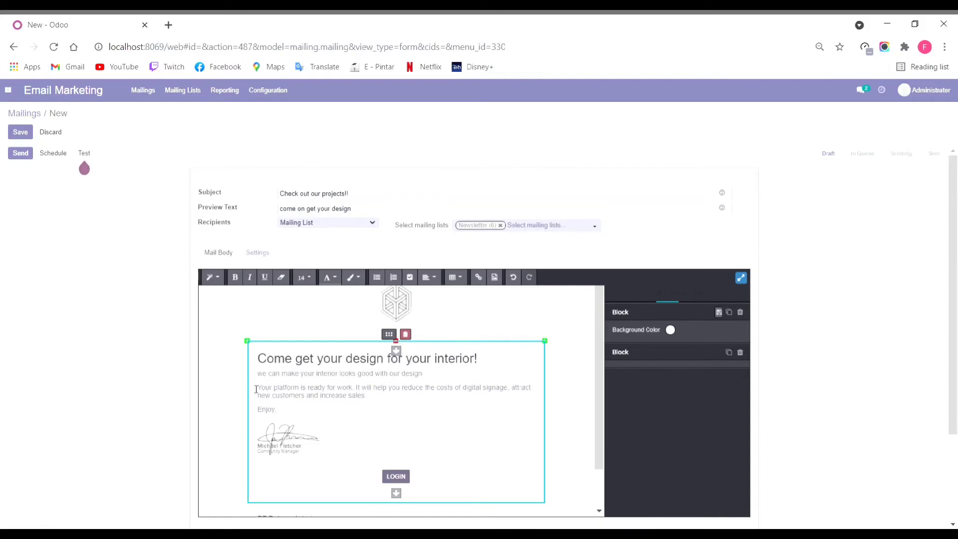
# Step: Delete the platform-ready paragraph and the signature image from the mail body
pyautogui.tripleClick(353, 397)
pyautogui.press('Delete')
pyautogui.scroll(-1, 352, 398)
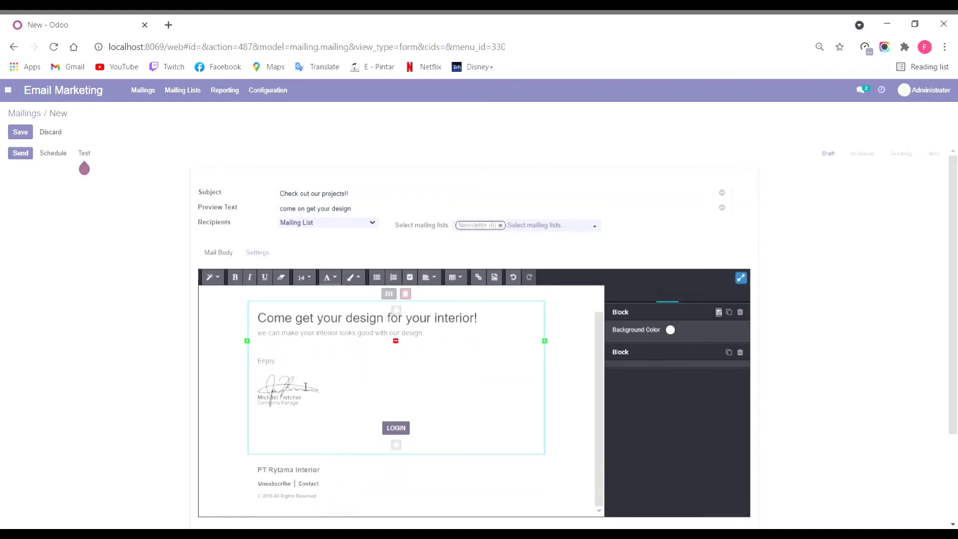
pyautogui.click(291, 395)
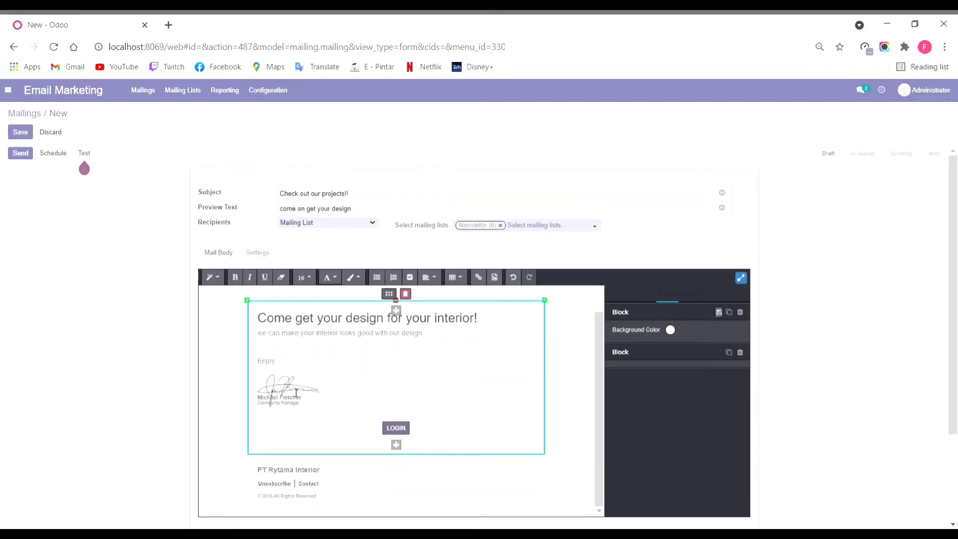
pyautogui.press('Delete')
pyautogui.scroll(-2, 315, 398)
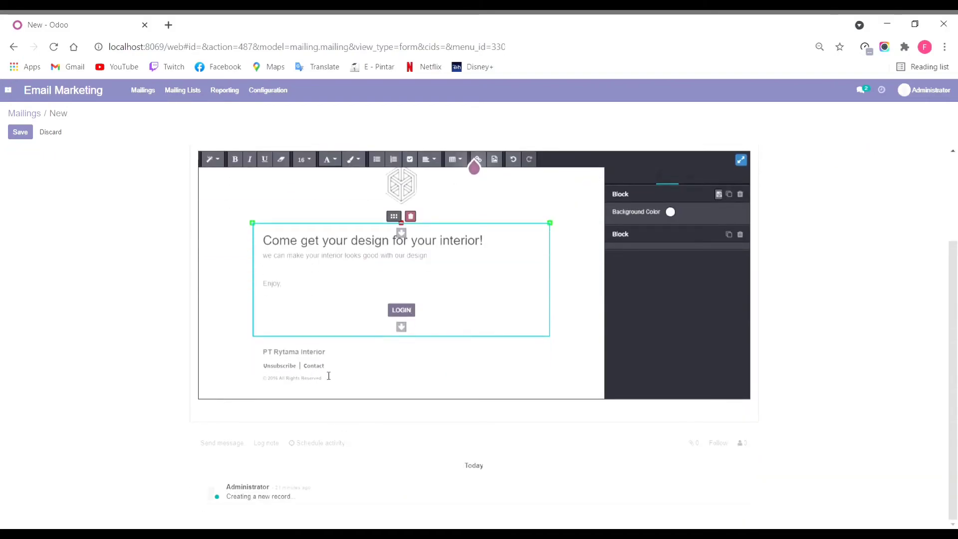
pyautogui.scroll(1, 349, 374)
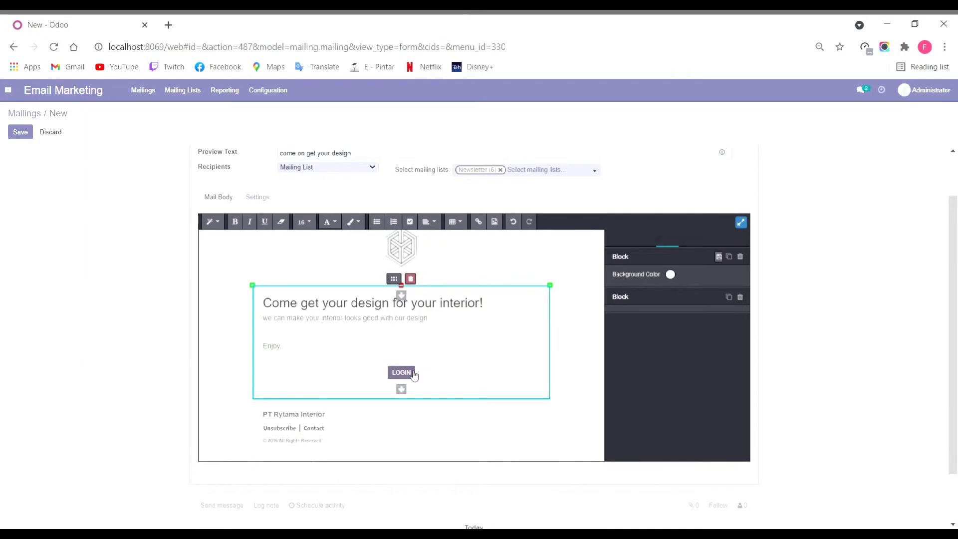
pyautogui.click(412, 375)
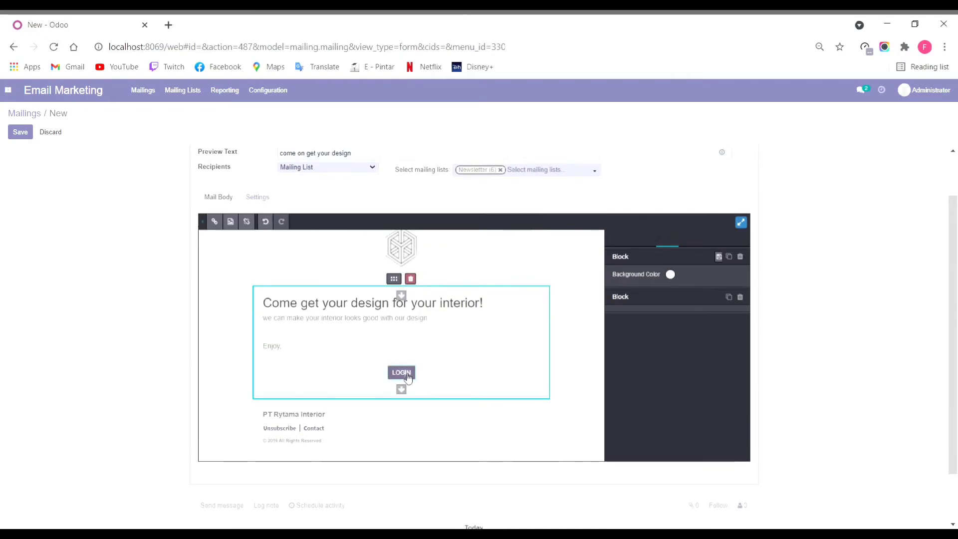
pyautogui.doubleClick(405, 375)
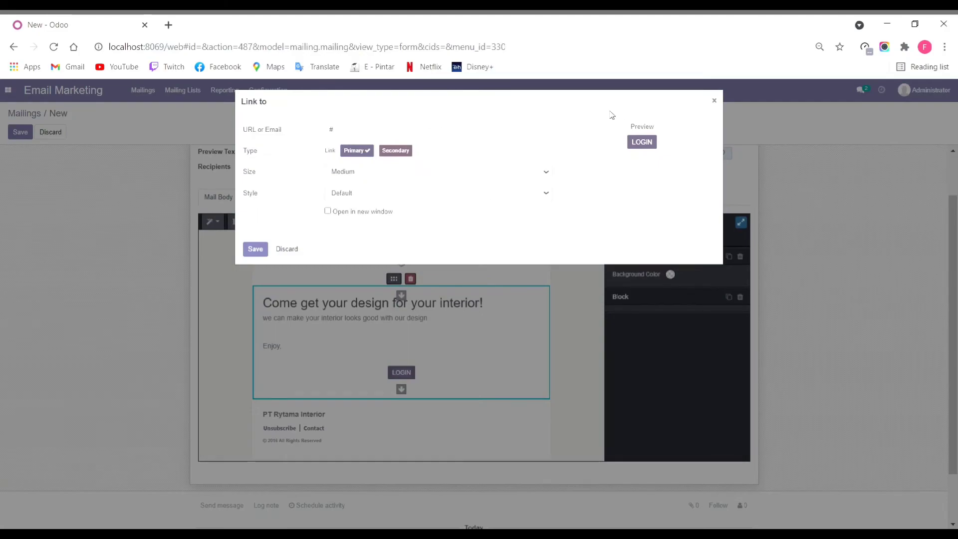
pyautogui.click(646, 143)
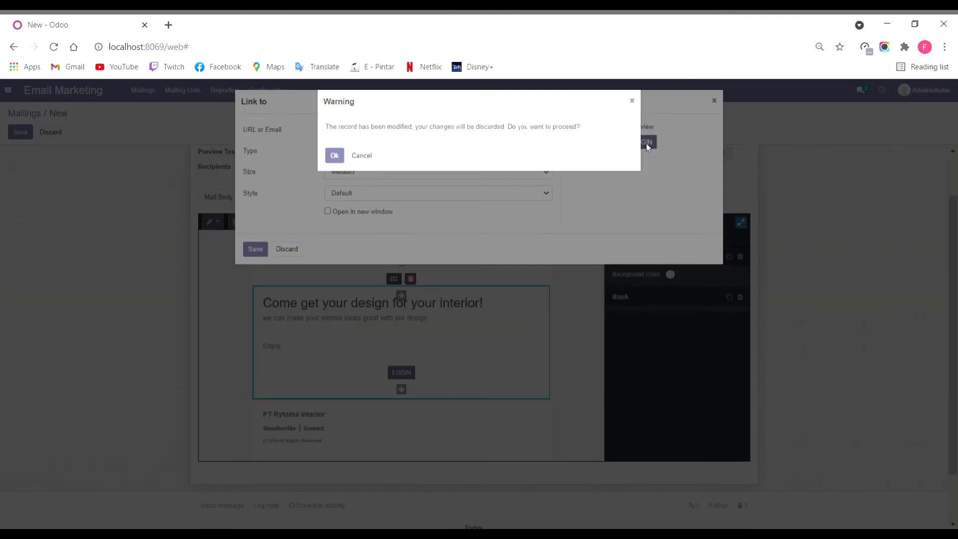
pyautogui.click(632, 102)
pyautogui.click(255, 249)
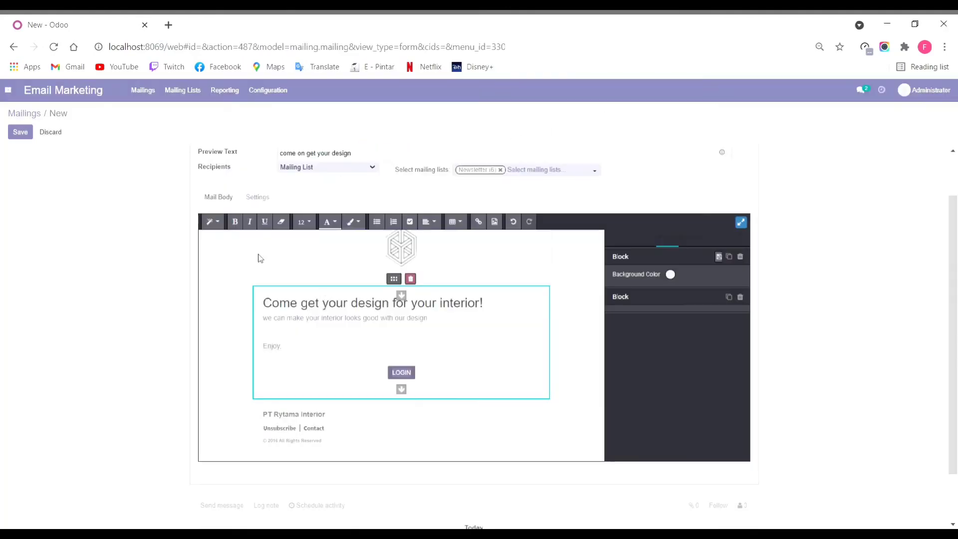
# Step: Save the 'Check out our projects!!' mailing and send it to the Newsletter list
pyautogui.click(20, 132)
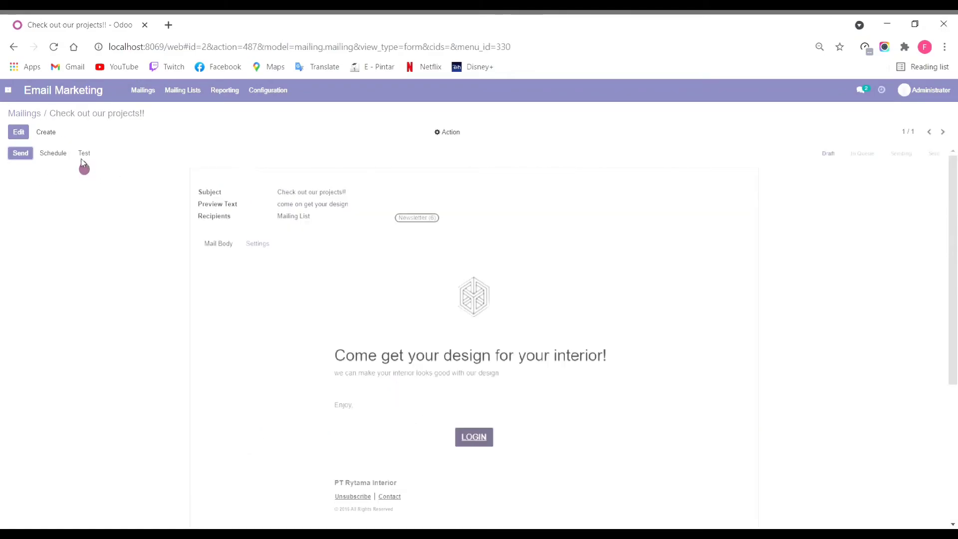
pyautogui.click(21, 154)
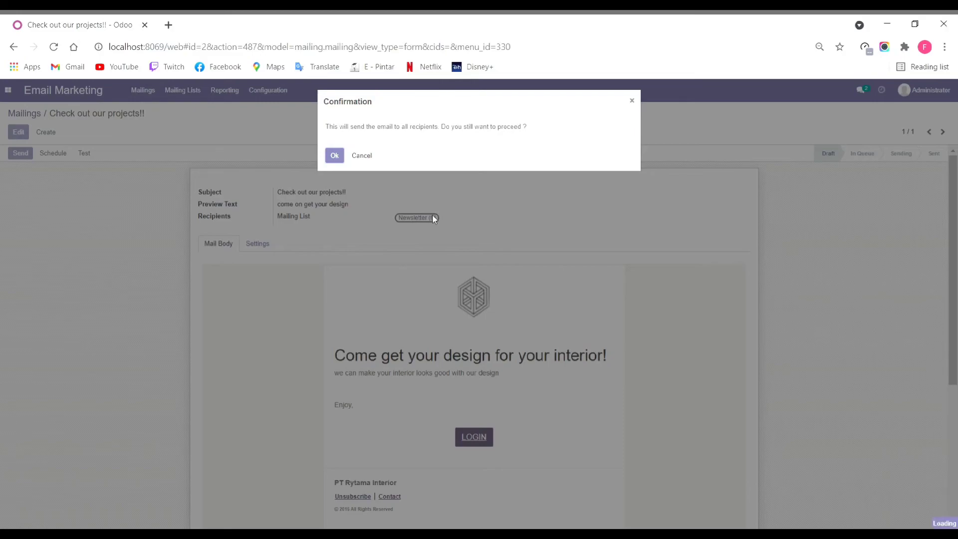
pyautogui.press('Return')
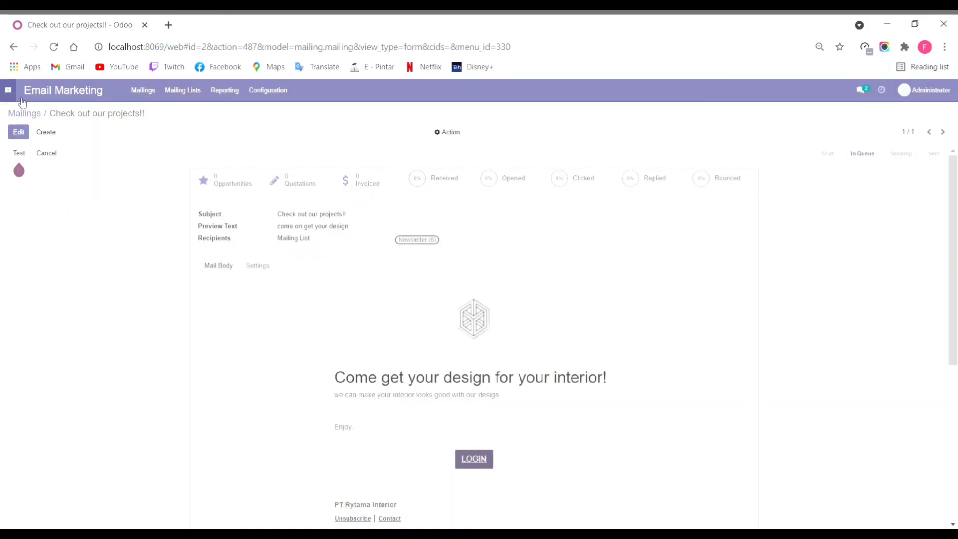
pyautogui.click(100, 96)
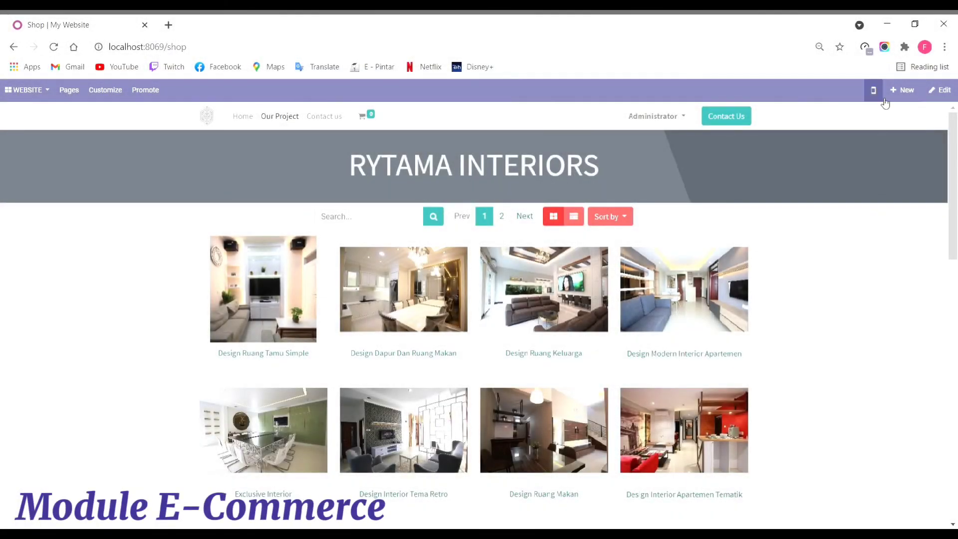
# Step: Create a new shop product named 'Design Exclusive' and give it an interior photo
pyautogui.click(898, 91)
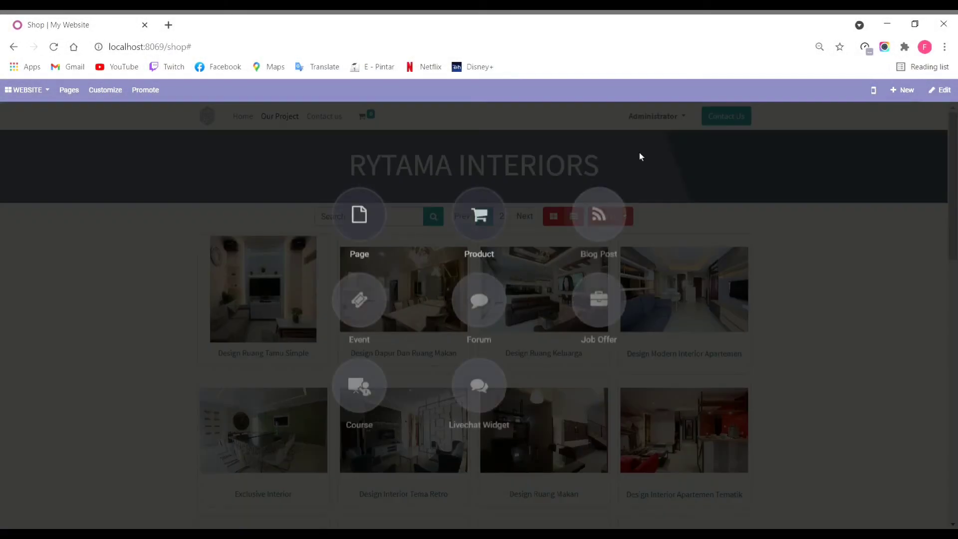
pyautogui.click(470, 226)
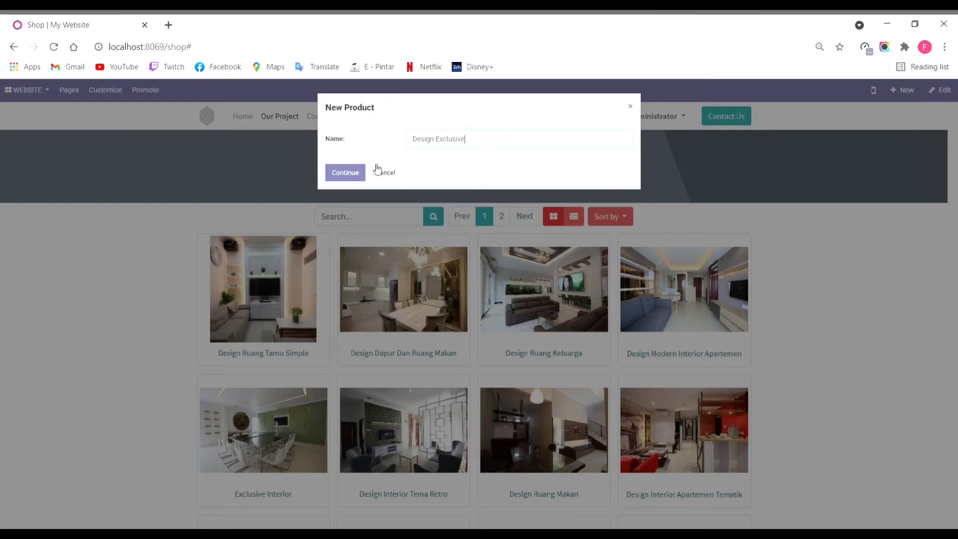
pyautogui.click(360, 172)
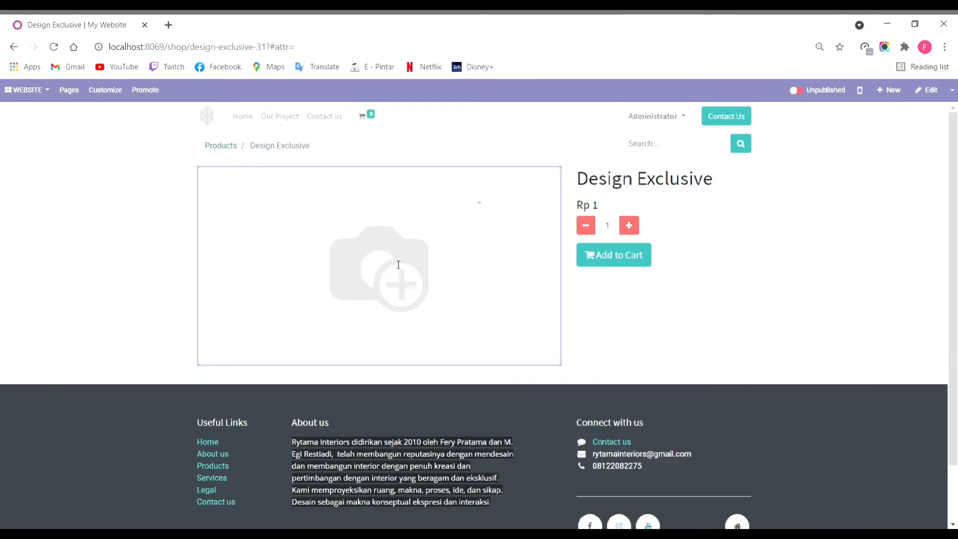
pyautogui.doubleClick(396, 266)
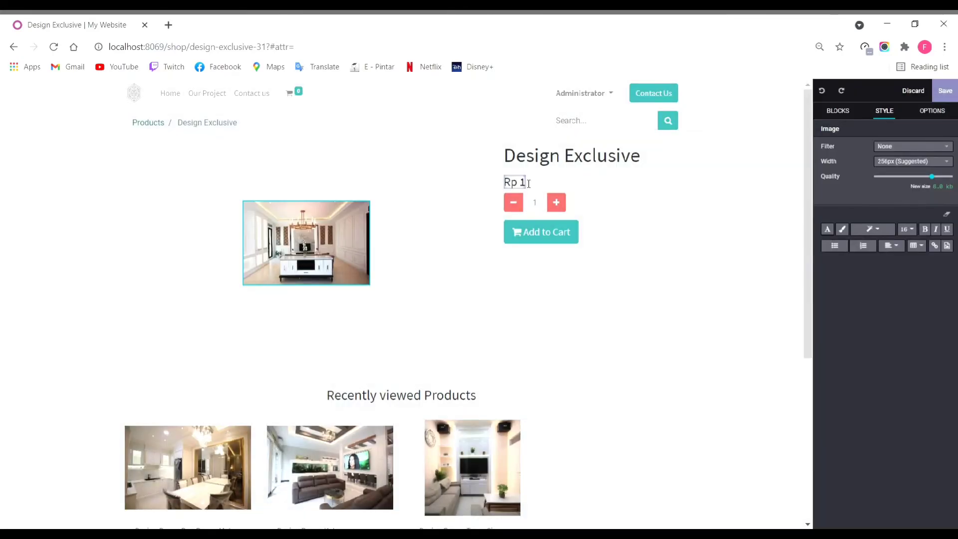
# Step: Set the product price to Rp 0, save, publish it, and return to the shop's products
pyautogui.doubleClick(521, 182)
pyautogui.write('0')
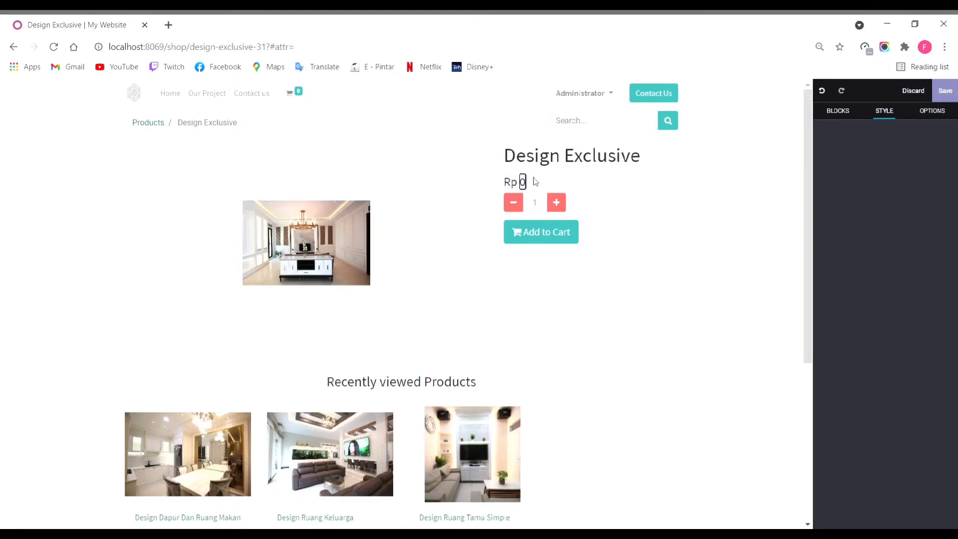
pyautogui.click(947, 90)
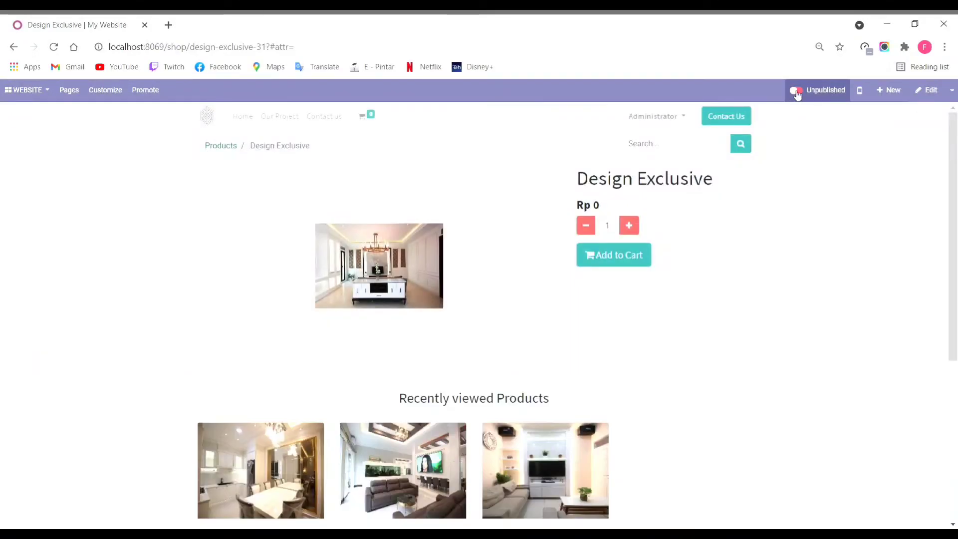
pyautogui.click(801, 90)
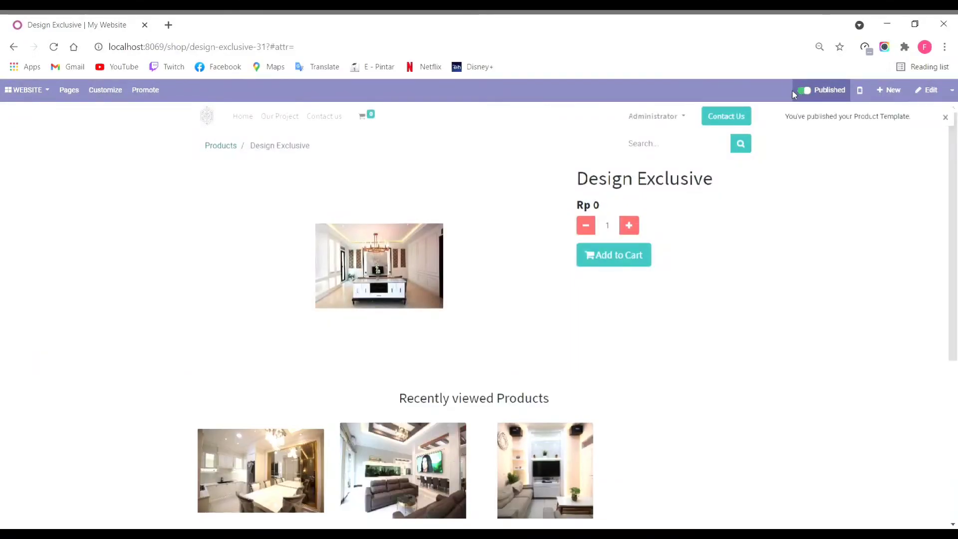
pyautogui.click(229, 146)
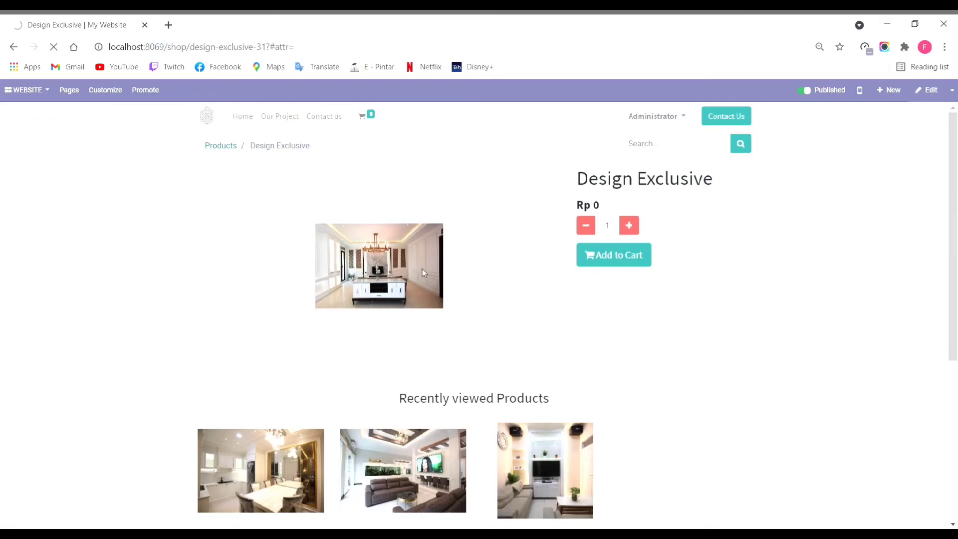
pyautogui.scroll(-1, 464, 283)
pyautogui.scroll(-1, 464, 283)
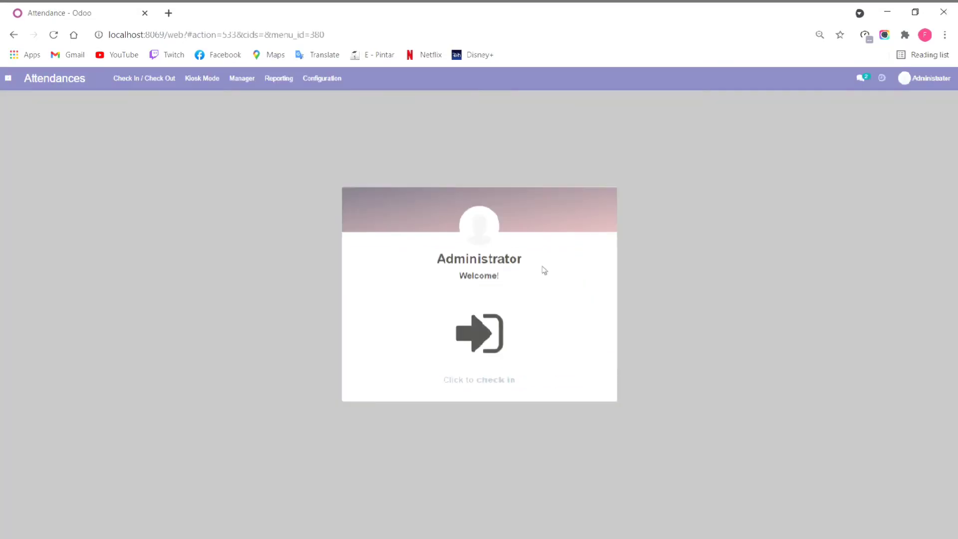
# Step: Check in for today at 20:34:40 and view the attendance records list
pyautogui.click(489, 342)
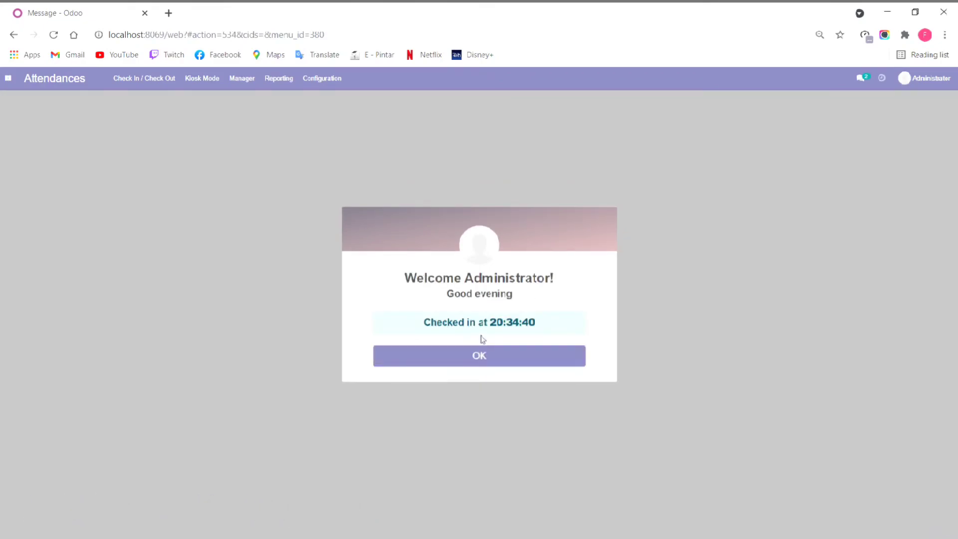
pyautogui.click(482, 358)
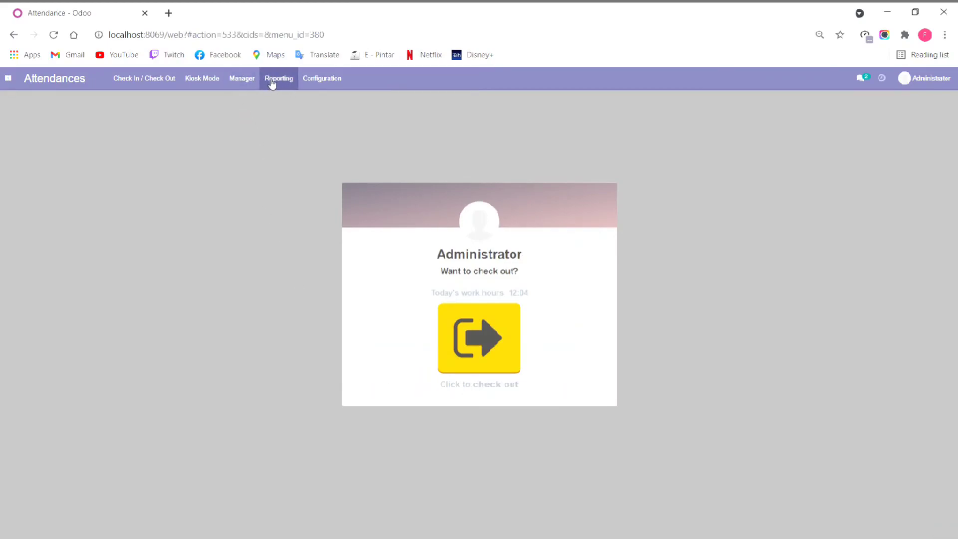
pyautogui.click(242, 78)
pyautogui.click(254, 98)
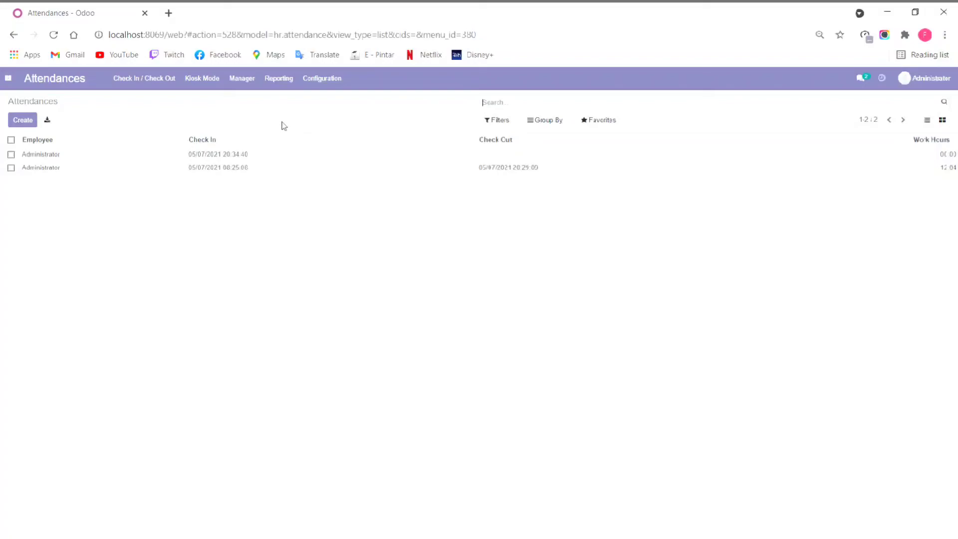
# Step: Check out at 20:34:53 from the Check In / Check Out screen
pyautogui.click(175, 83)
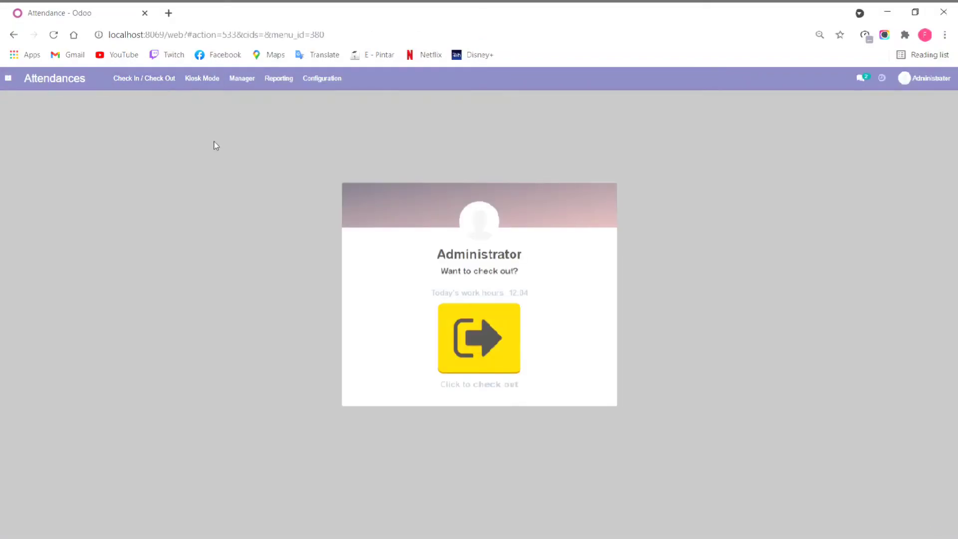
pyautogui.click(470, 345)
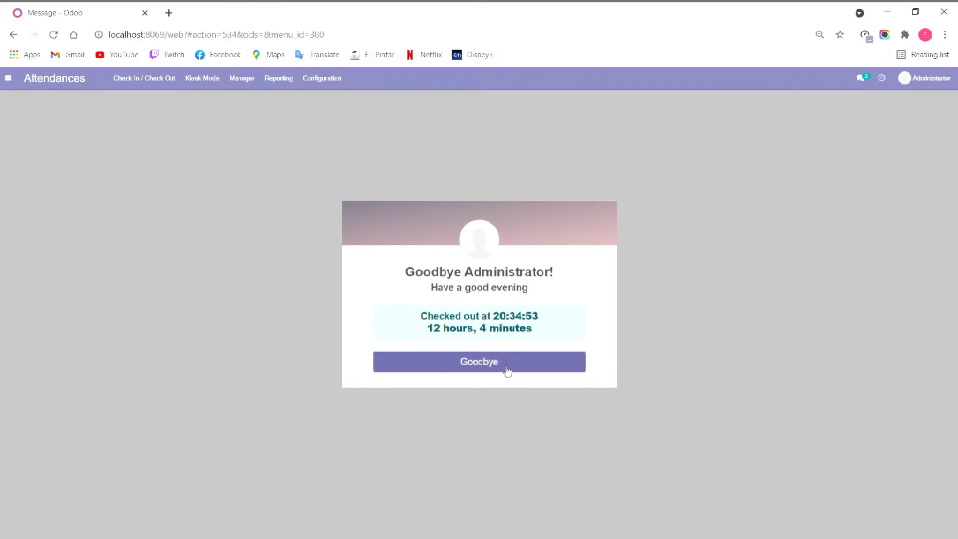
pyautogui.click(508, 370)
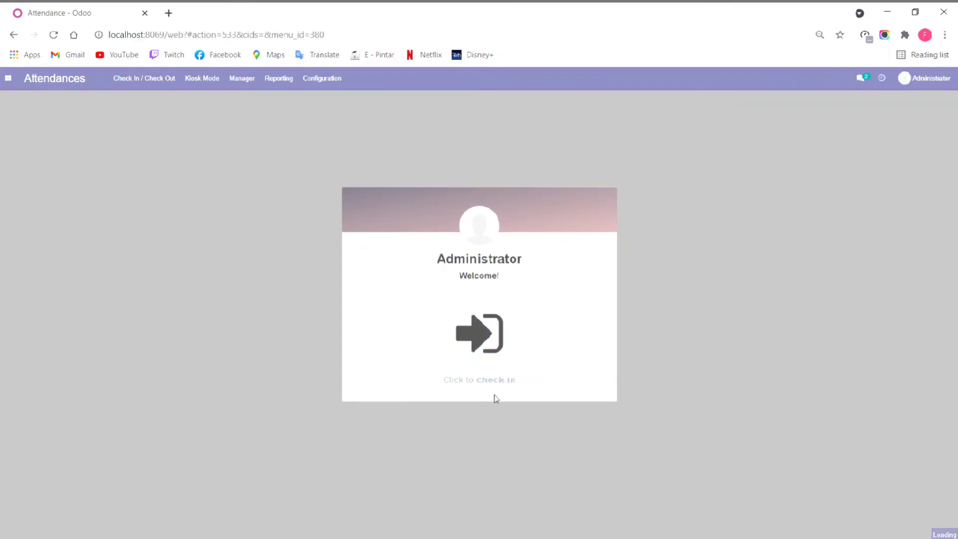